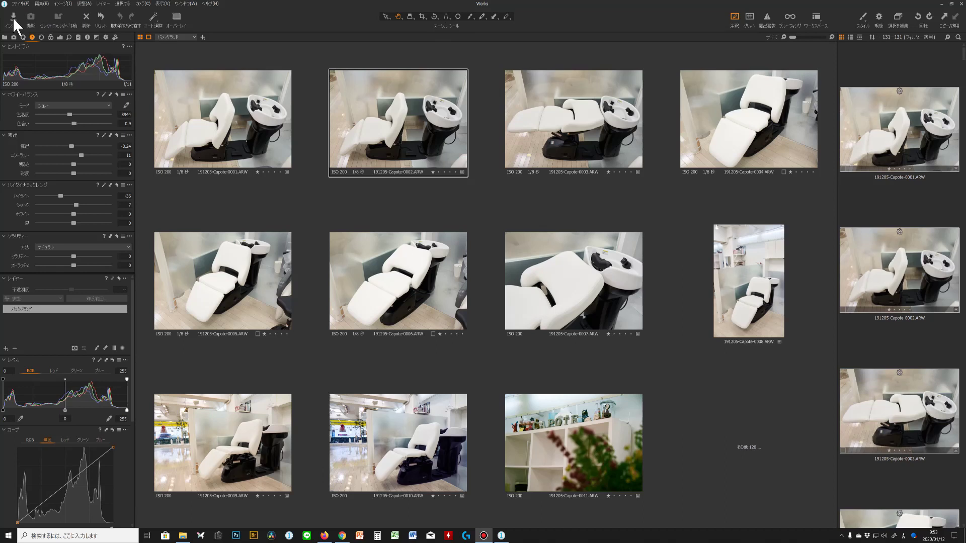
# Start an image import, browse the photos in the "select" source folder, and import all of them
pyautogui.click(14, 19)
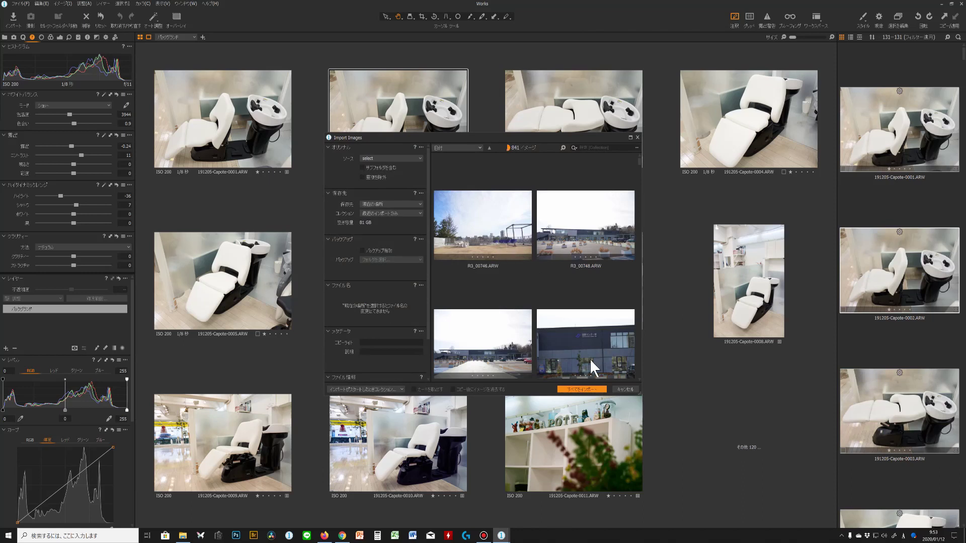
pyautogui.scroll(-5, 528, 268)
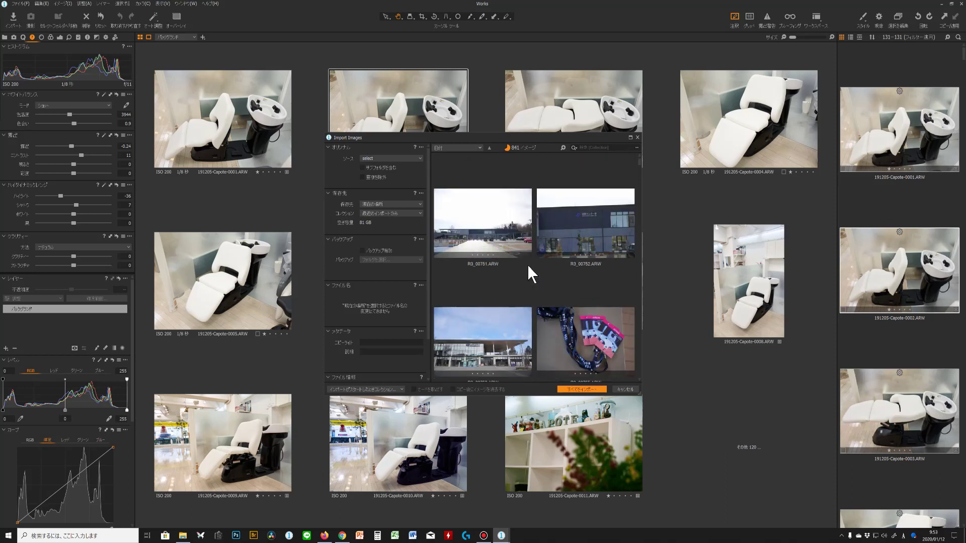
pyautogui.scroll(-8, 528, 270)
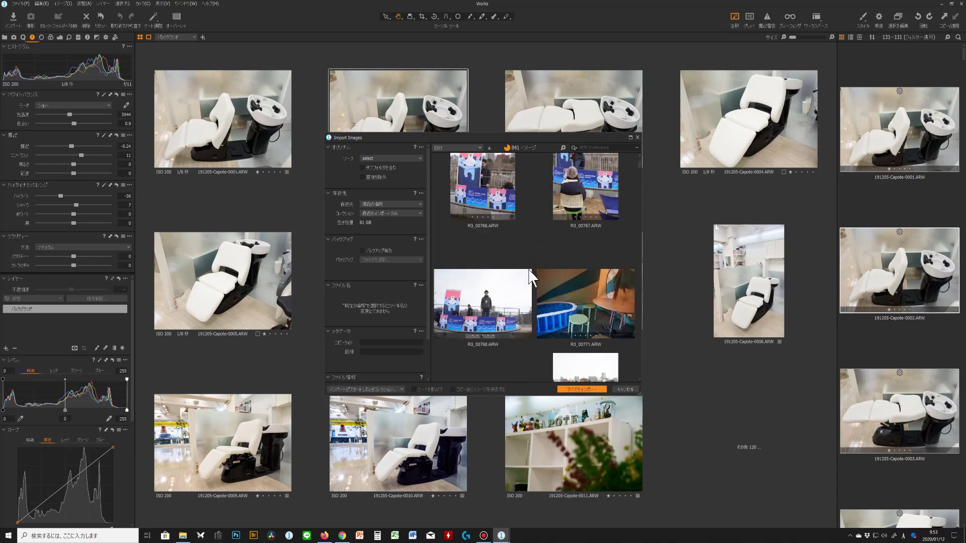
pyautogui.scroll(-8, 533, 274)
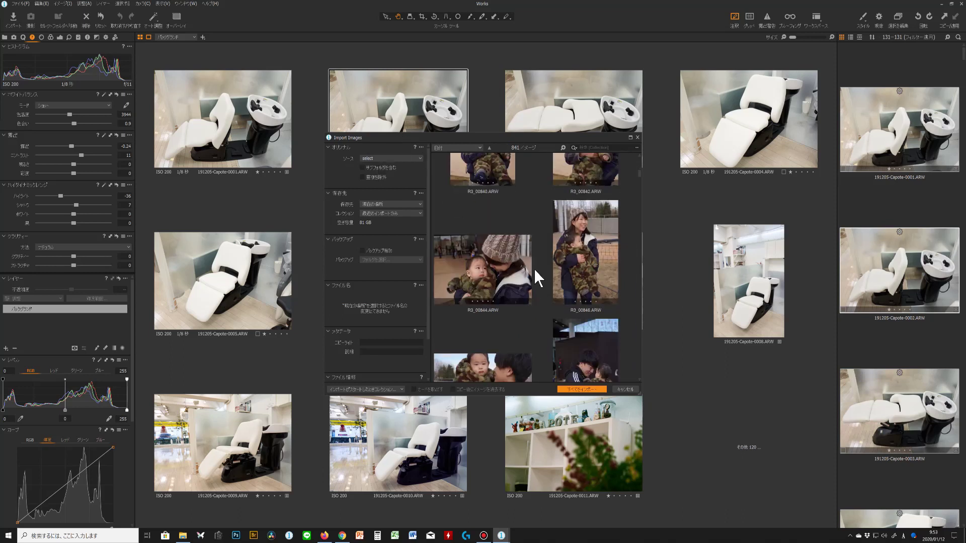
pyautogui.click(592, 390)
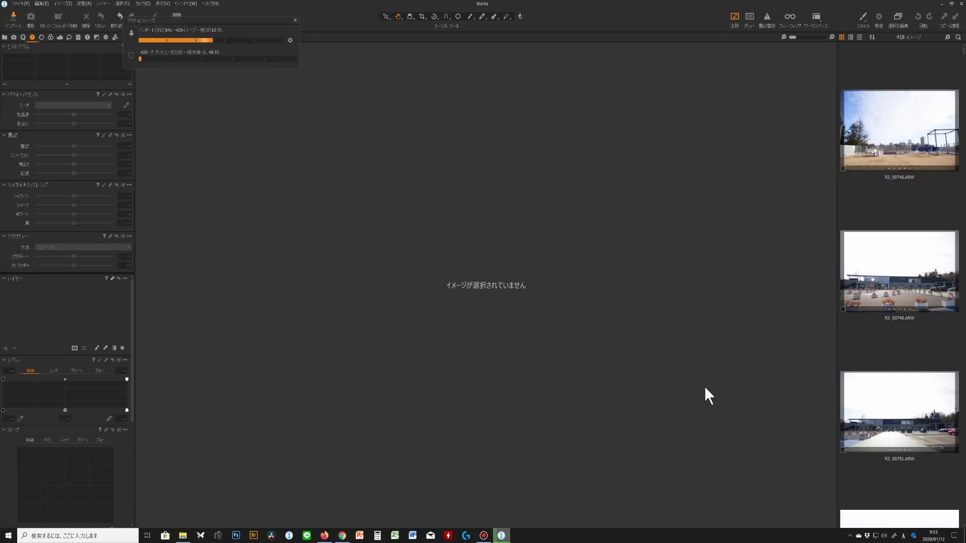
# Select R3_00746.ARW and set its highlights to -28, contrast to 10 and shadows to 18
pyautogui.click(858, 123)
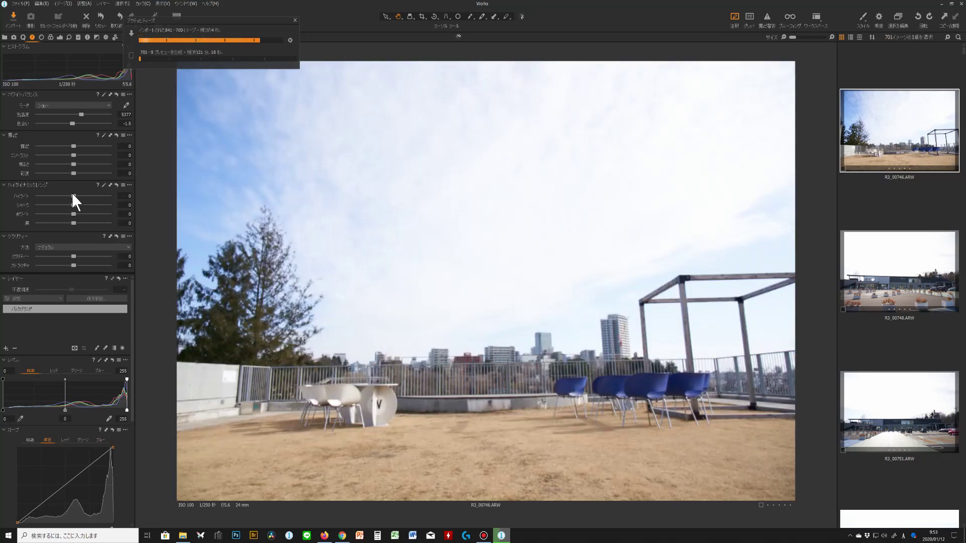
pyautogui.moveTo(73, 195); pyautogui.dragTo(62, 198)
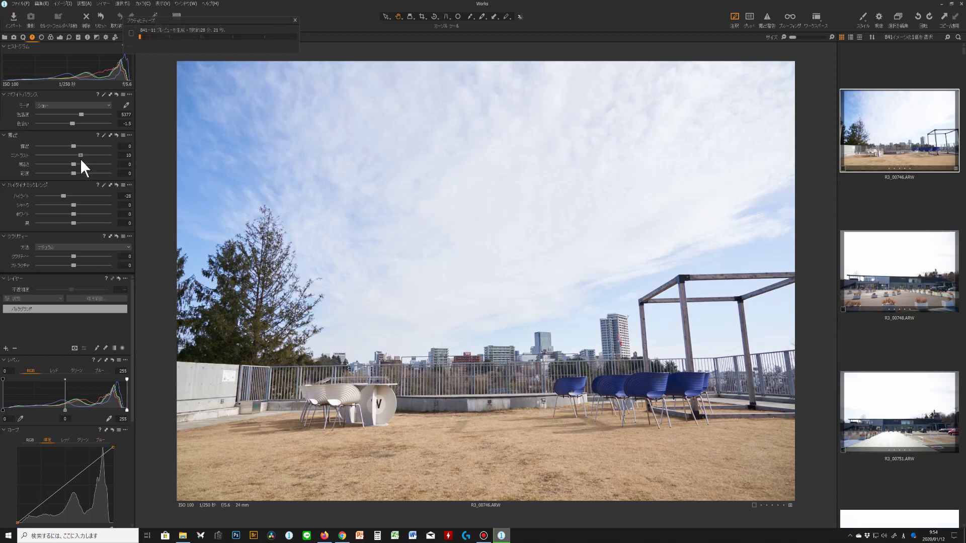
pyautogui.moveTo(77, 206); pyautogui.dragTo(80, 207)
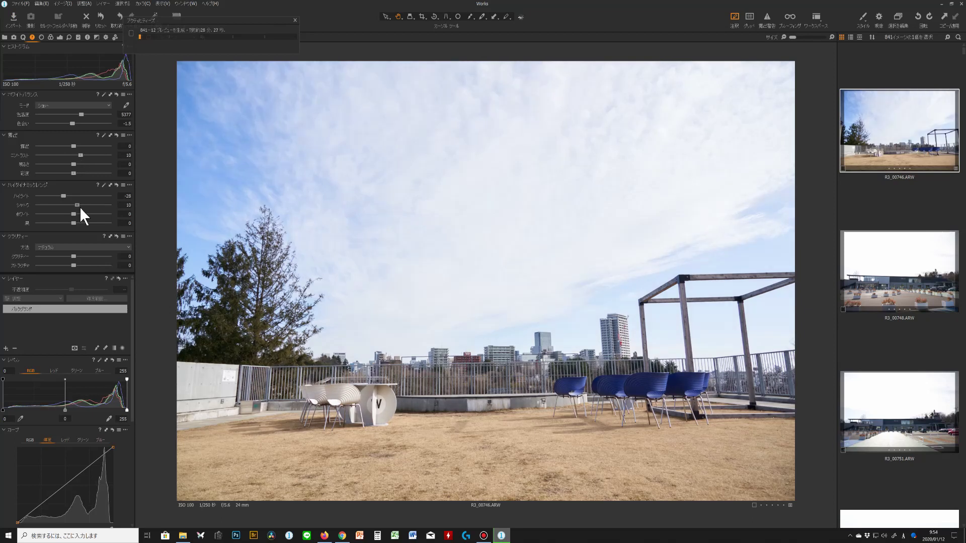
# Set clarity to 7, structure to 9 and saturation to 10 on the rooftop photo, checking the detail up close
pyautogui.click(78, 256)
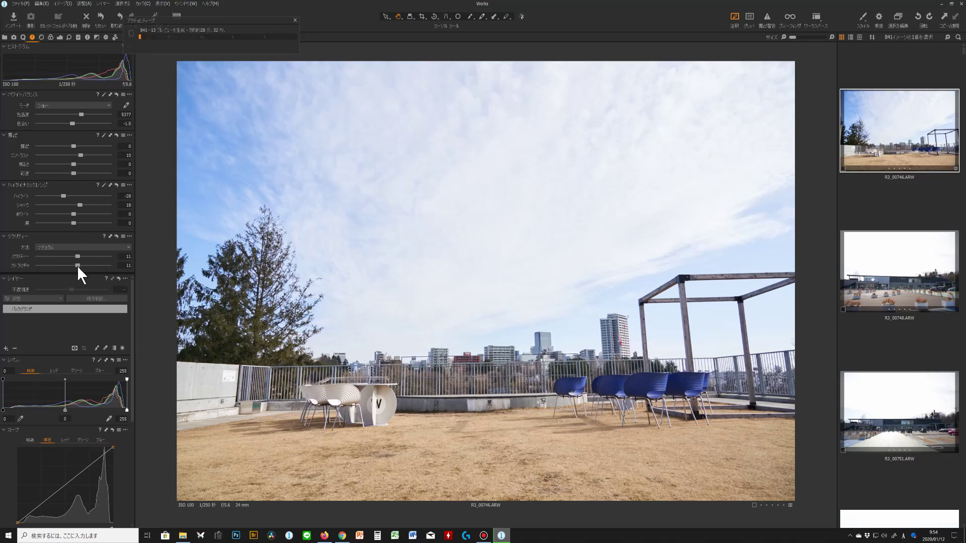
pyautogui.moveTo(78, 257); pyautogui.dragTo(76, 258)
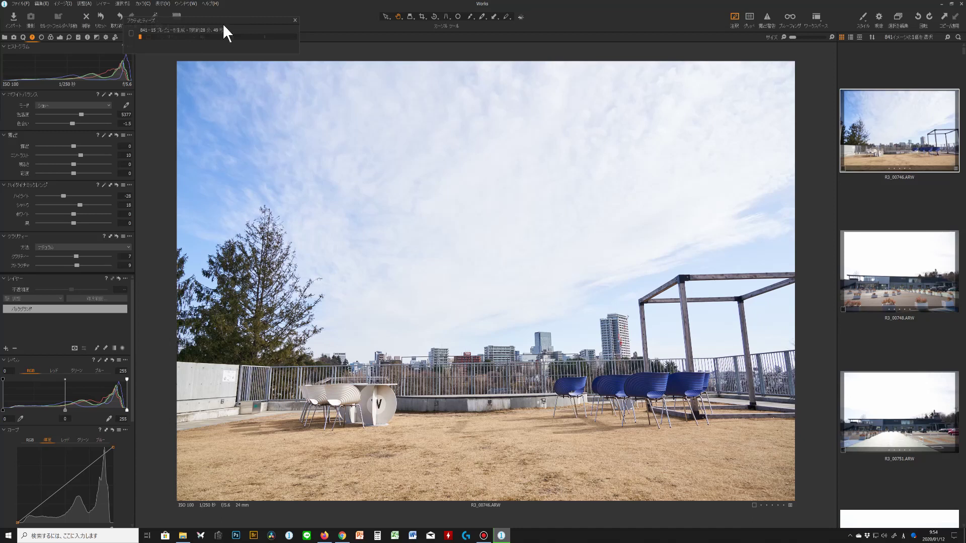
pyautogui.click(495, 352)
pyautogui.moveTo(498, 351); pyautogui.dragTo(526, 264)
pyautogui.moveTo(76, 175); pyautogui.dragTo(76, 175)
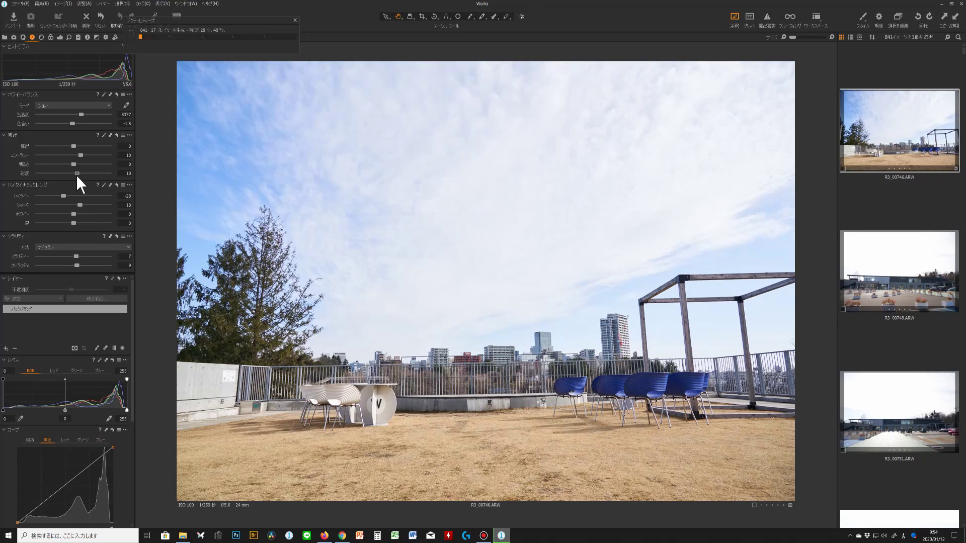
# Copy the adjustments of R3_00746.ARW and apply them to the photos from R3_00748.ARW through R3_00753.ARW
pyautogui.click(880, 278)
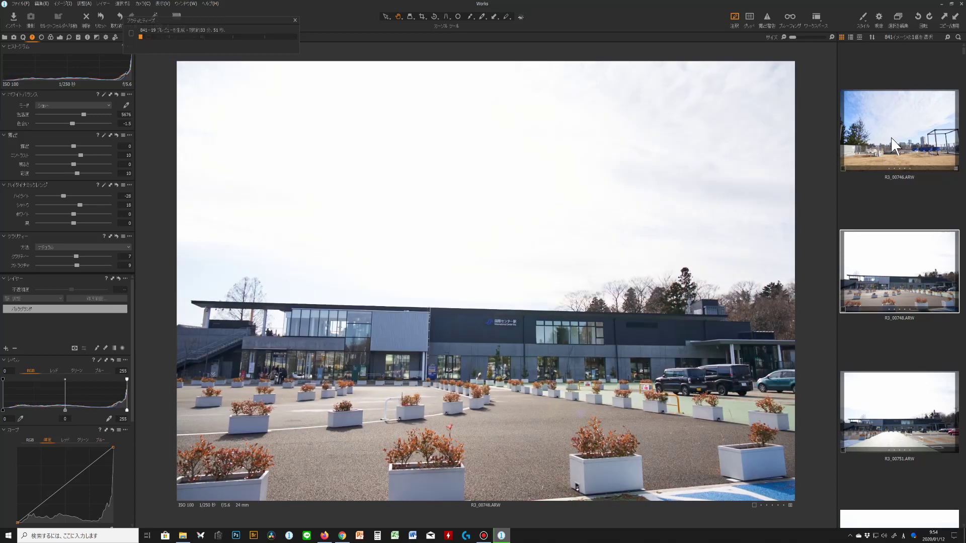
pyautogui.click(883, 155)
pyautogui.scroll(-2, 901, 296)
pyautogui.scroll(-5, 902, 295)
pyautogui.scroll(3, 898, 277)
pyautogui.keyDown('shift'); pyautogui.click(914, 162); pyautogui.keyUp('shift')
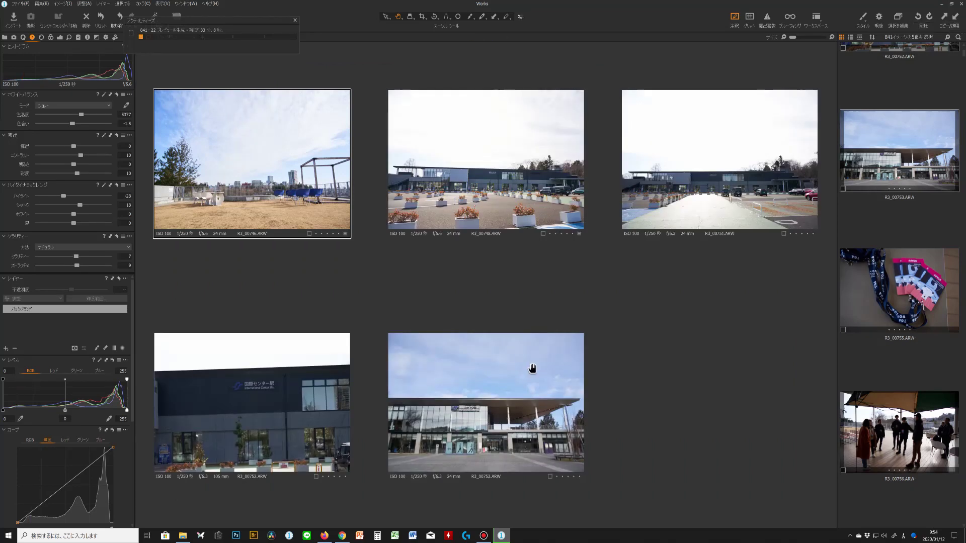
pyautogui.click(950, 18)
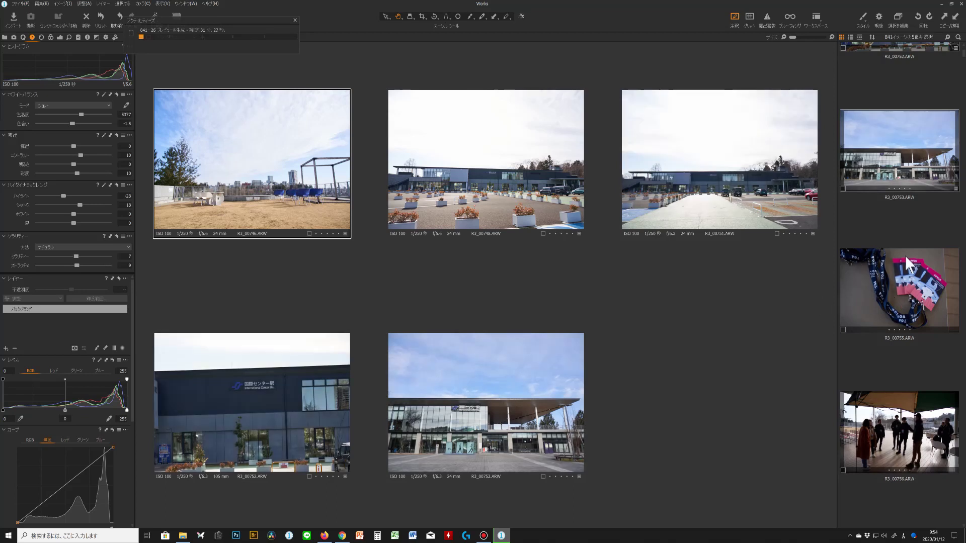
# Compare R3_00753.ARW with the unedited R3_00755.ARW, reset the adjustments of R3_00753.ARW, and undo that reset
pyautogui.click(898, 190)
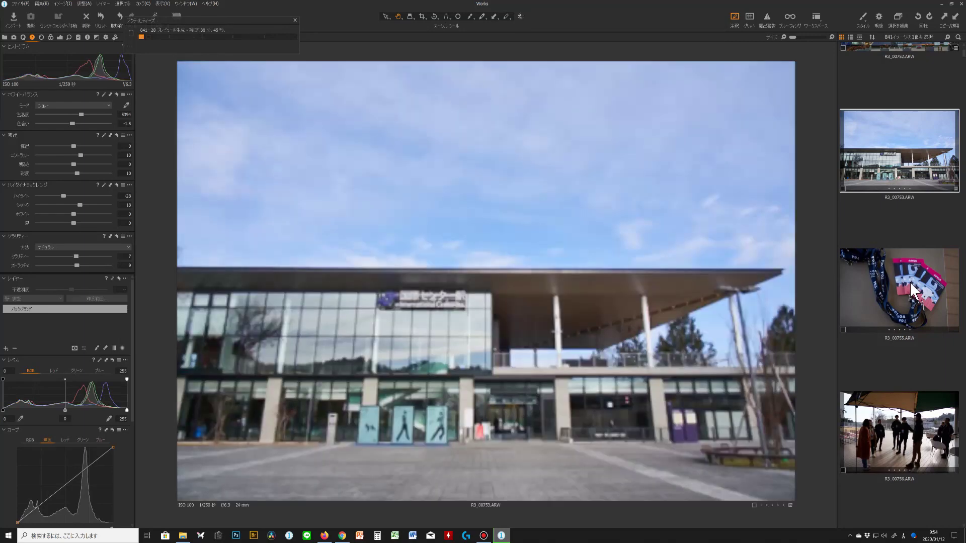
pyautogui.click(910, 282)
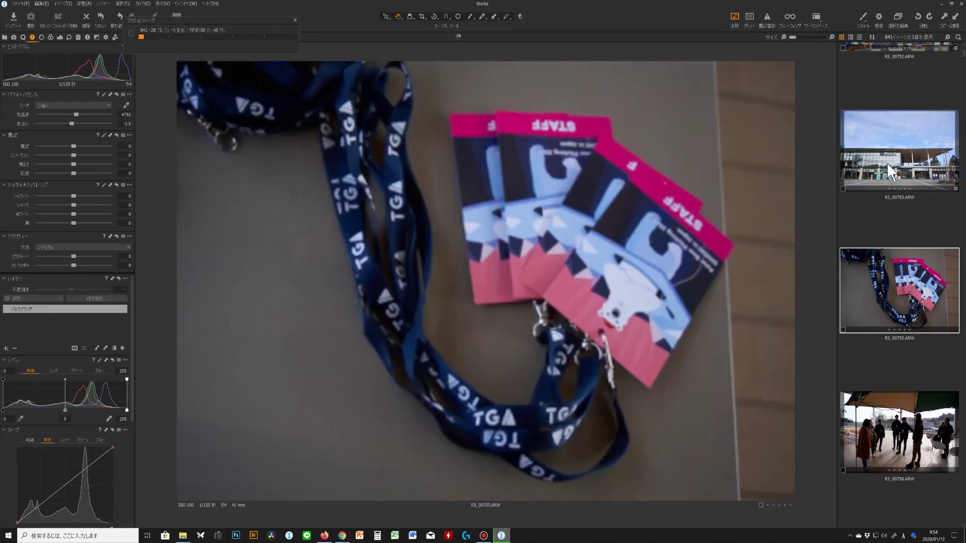
pyautogui.click(886, 162)
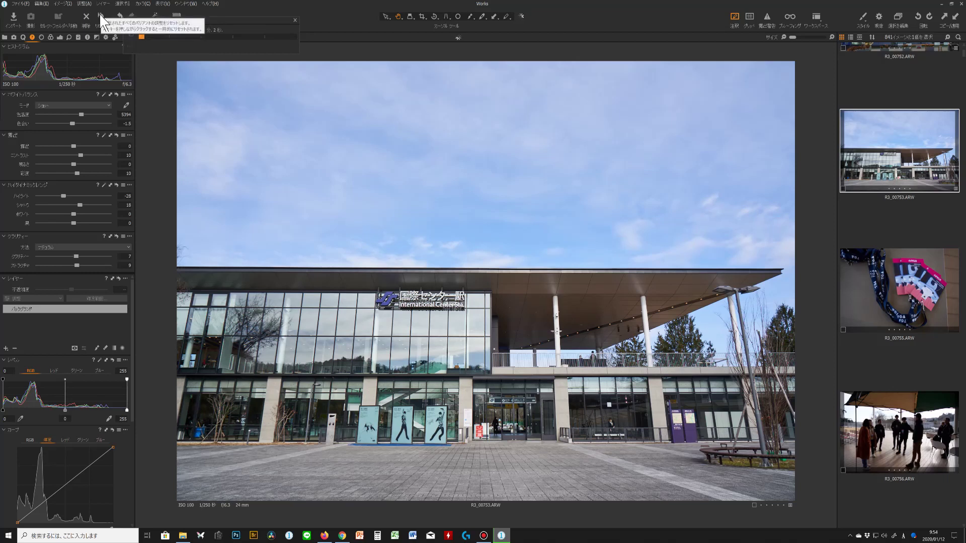
pyautogui.click(100, 15)
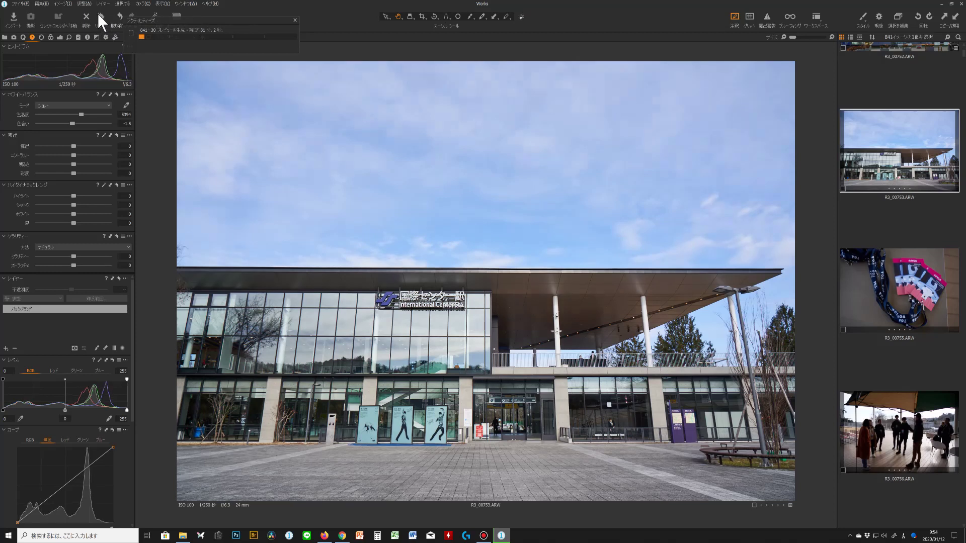
pyautogui.hotkey('ctrl', 'z')
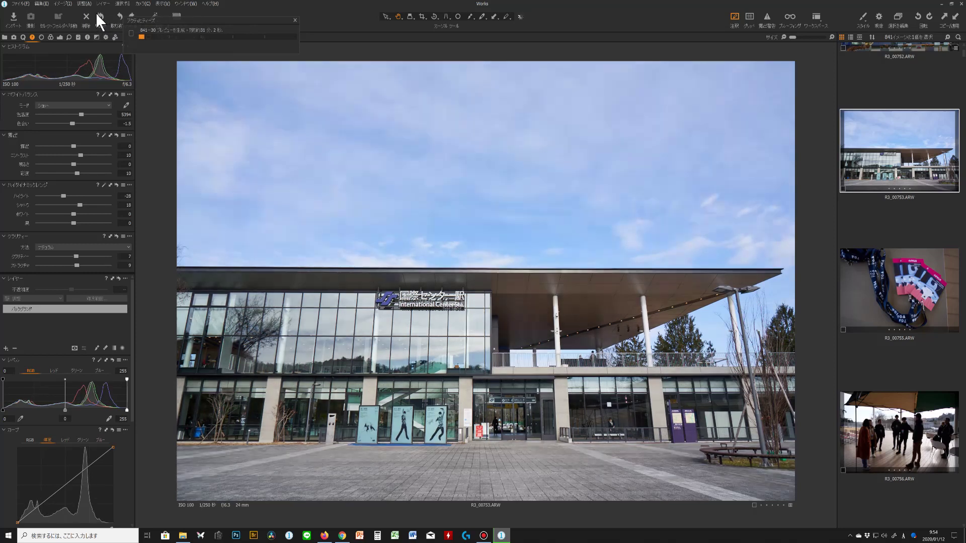
# Select the lanyard photo R3_00755.ARW and set its exposure to 0.79 and contrast to 4
pyautogui.click(938, 262)
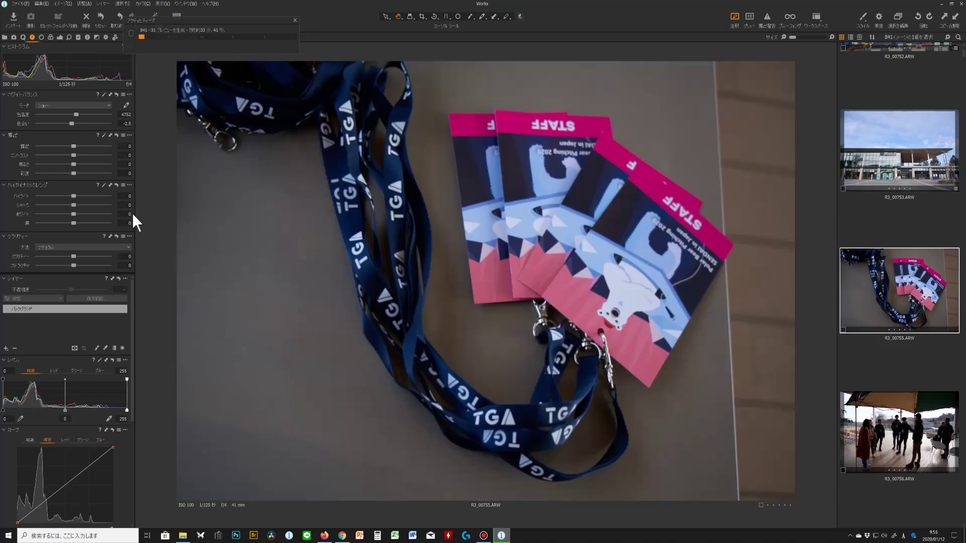
pyautogui.moveTo(72, 146); pyautogui.dragTo(77, 146)
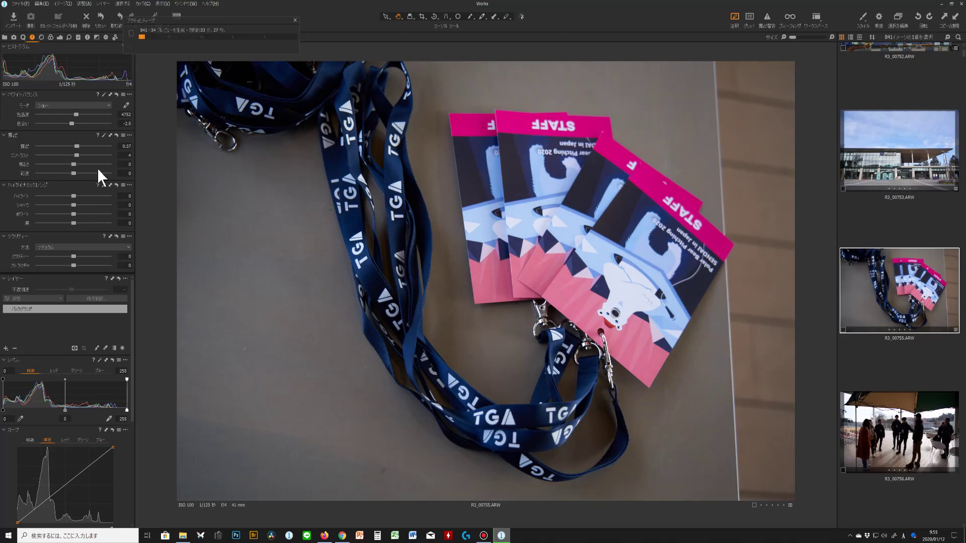
pyautogui.moveTo(78, 145); pyautogui.dragTo(81, 146)
# On the group photo R3_00756.ARW, set shadows to 51, highlights to -40 and exposure to 0.5, checking the faces at 100%
pyautogui.click(890, 430)
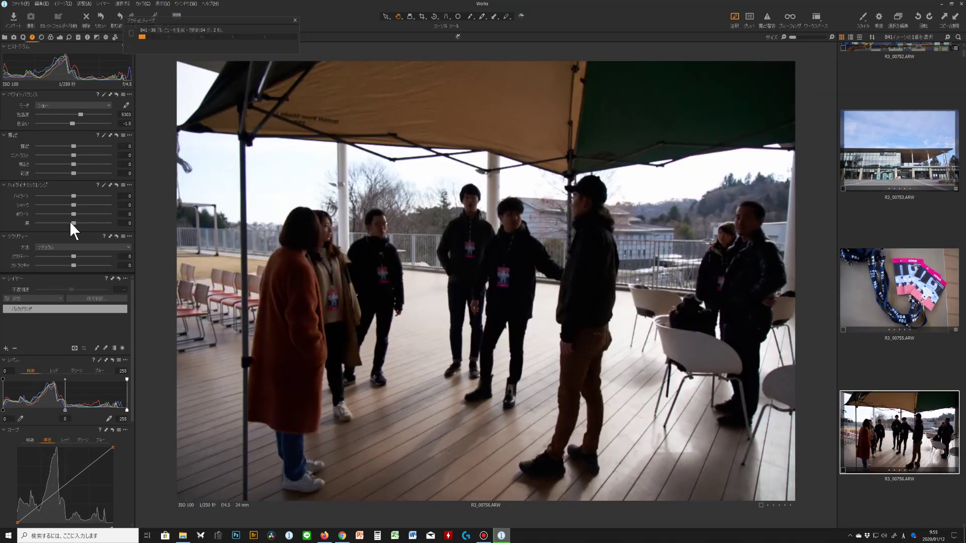
pyautogui.moveTo(73, 204); pyautogui.dragTo(89, 205)
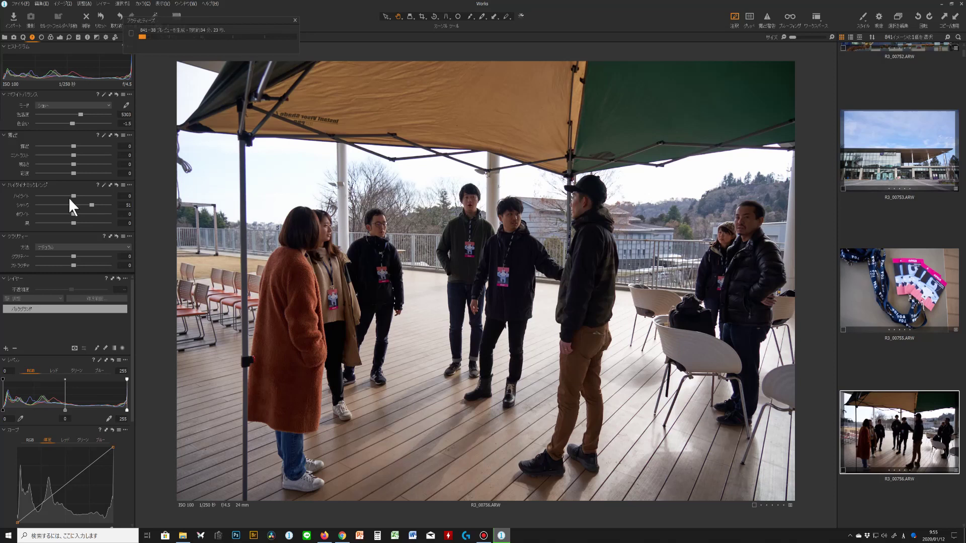
pyautogui.moveTo(73, 196); pyautogui.dragTo(59, 195)
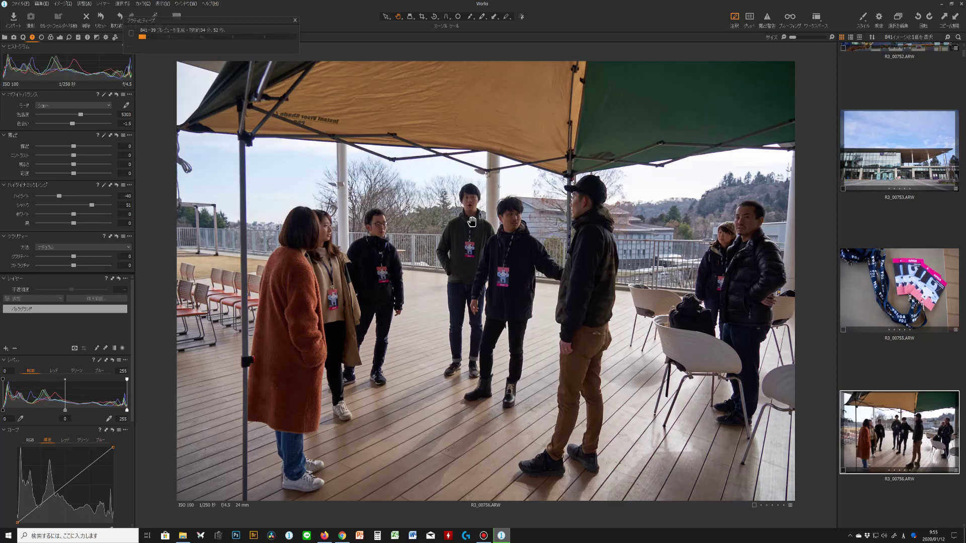
pyautogui.click(472, 222)
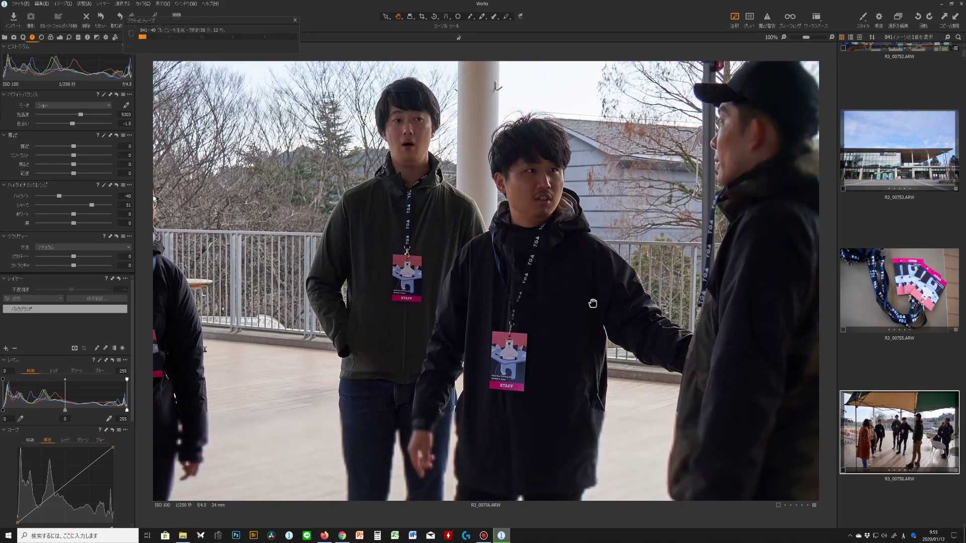
pyautogui.click(589, 294)
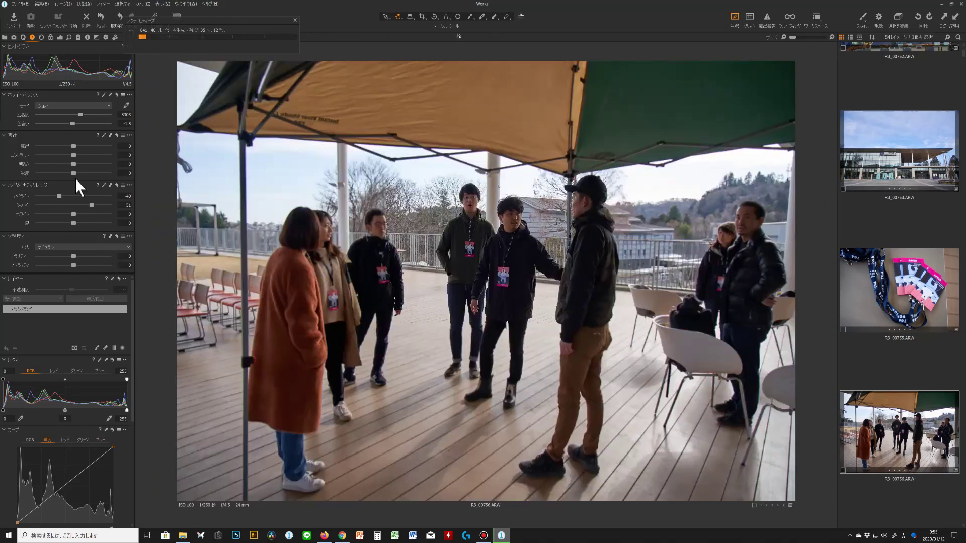
pyautogui.click(73, 146)
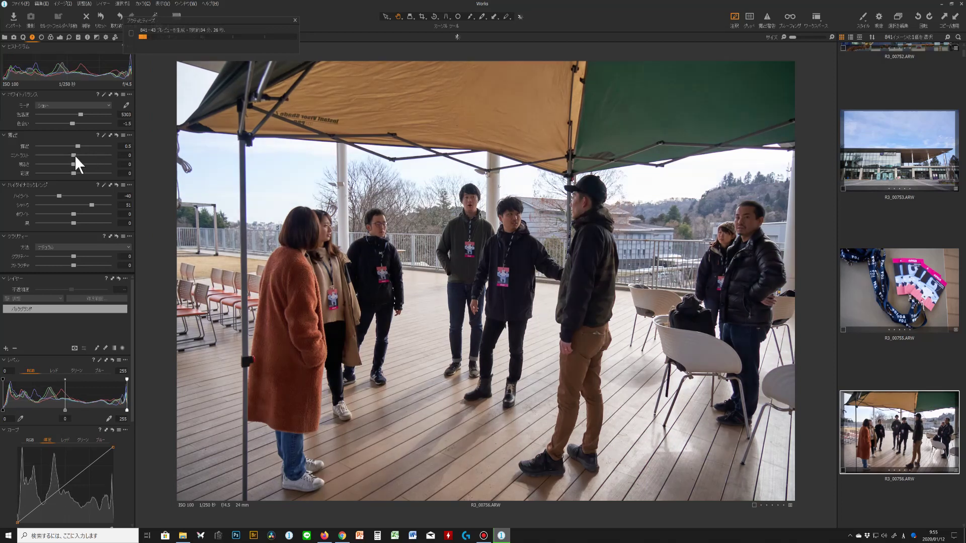
# Copy the adjustments of R3_00755.ARW and apply them to the badge photo R3_00758.ARW and the banner photo R3_00760.ARW
pyautogui.scroll(-3, 916, 306)
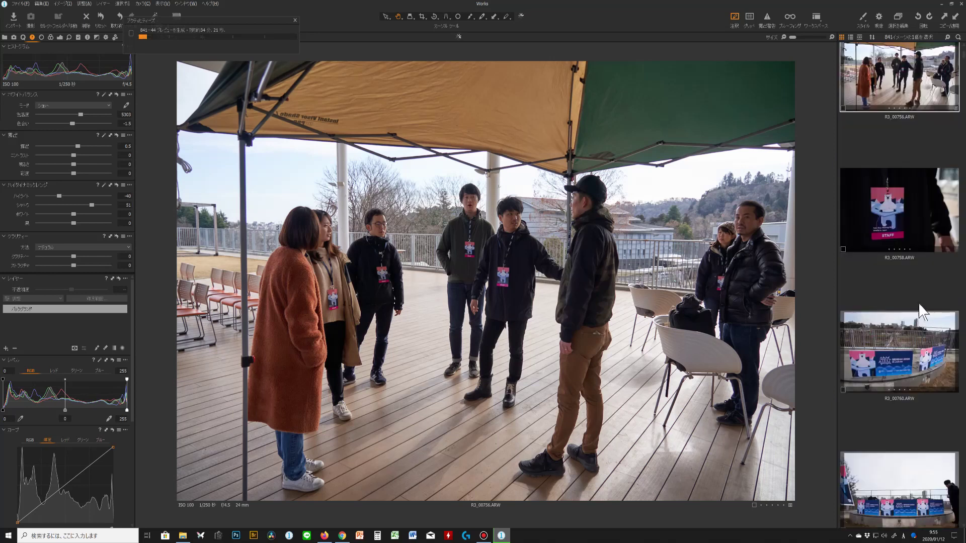
pyautogui.scroll(1, 919, 216)
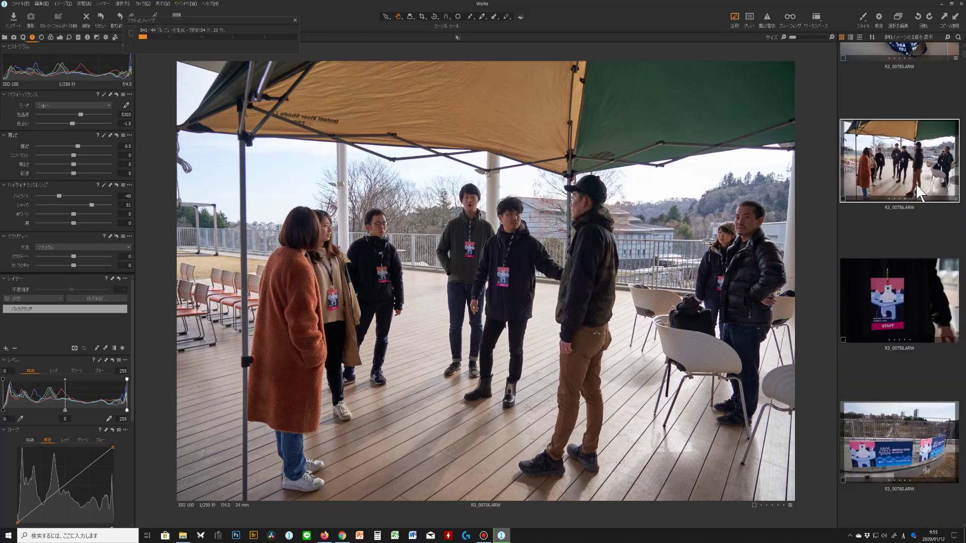
pyautogui.click(928, 47)
pyautogui.click(901, 385)
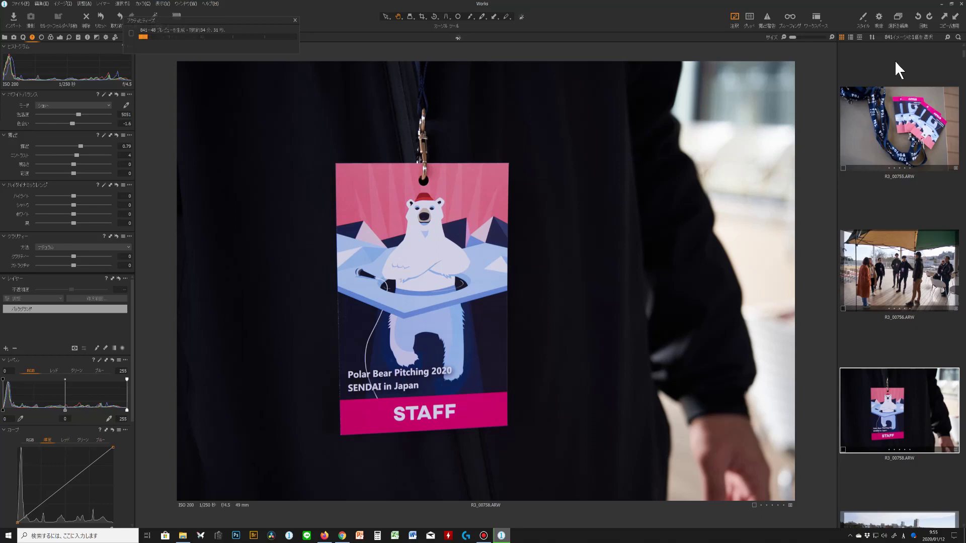
pyautogui.scroll(-3, 877, 385)
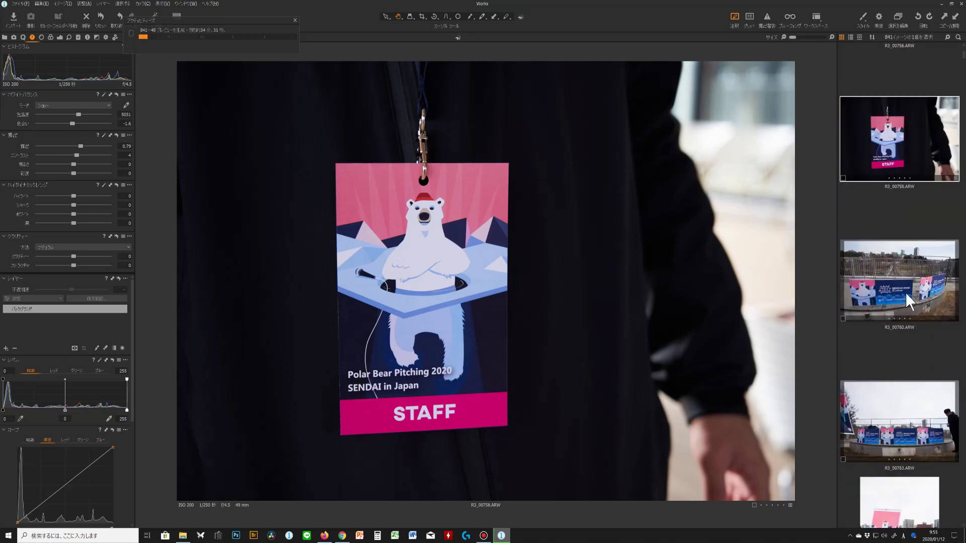
pyautogui.click(905, 291)
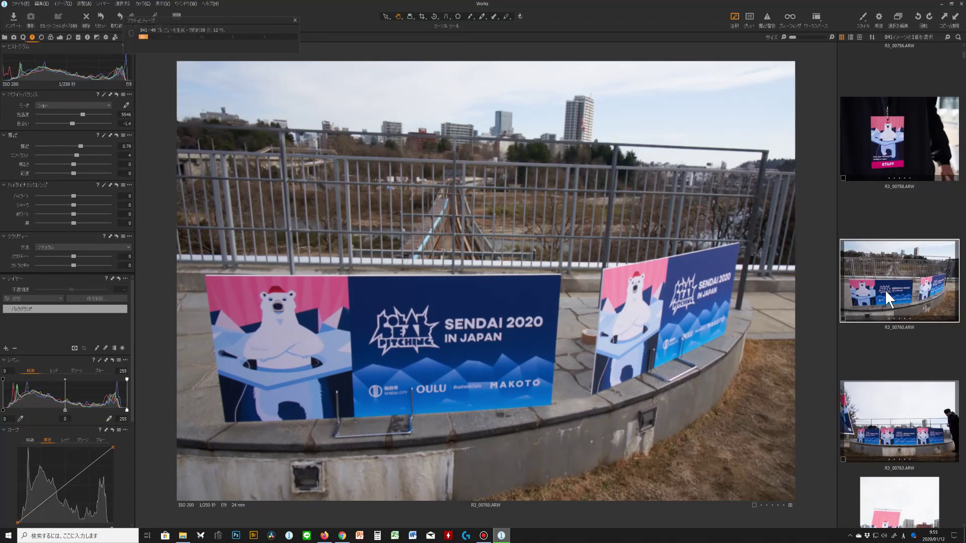
# Set the saturation of the banner photo R3_00760.ARW to 13 and check the result on the image
pyautogui.scroll(5, 888, 292)
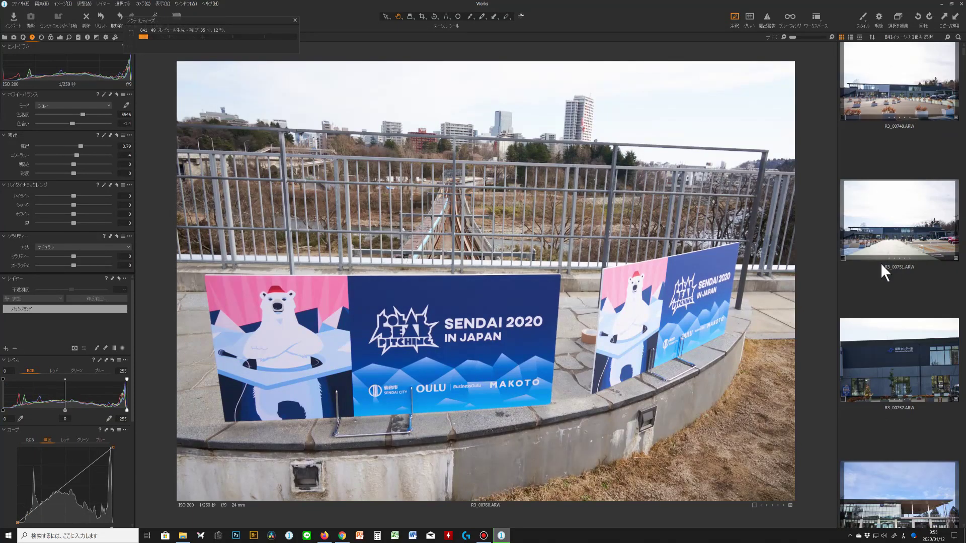
pyautogui.scroll(-5, 884, 258)
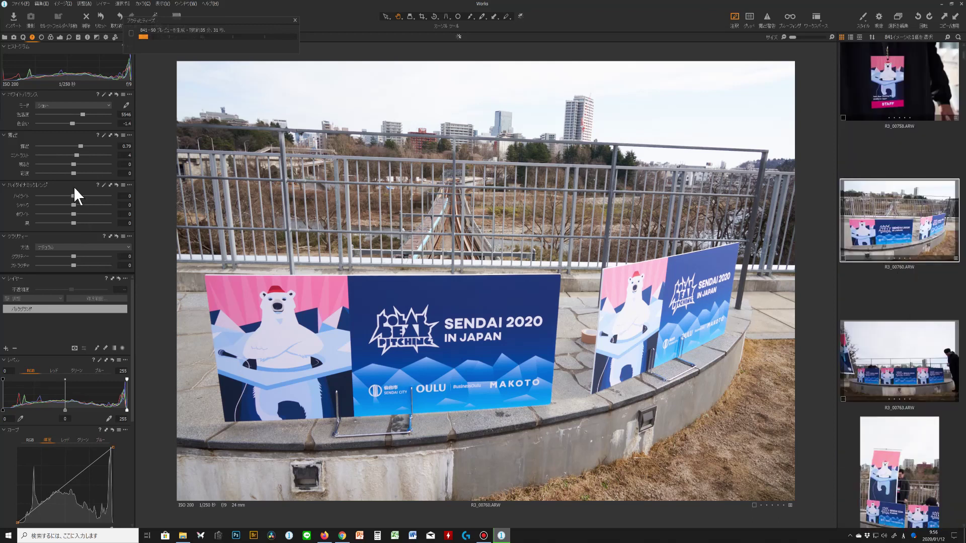
pyautogui.moveTo(74, 173); pyautogui.dragTo(80, 176)
pyautogui.click(481, 330)
pyautogui.click(452, 329)
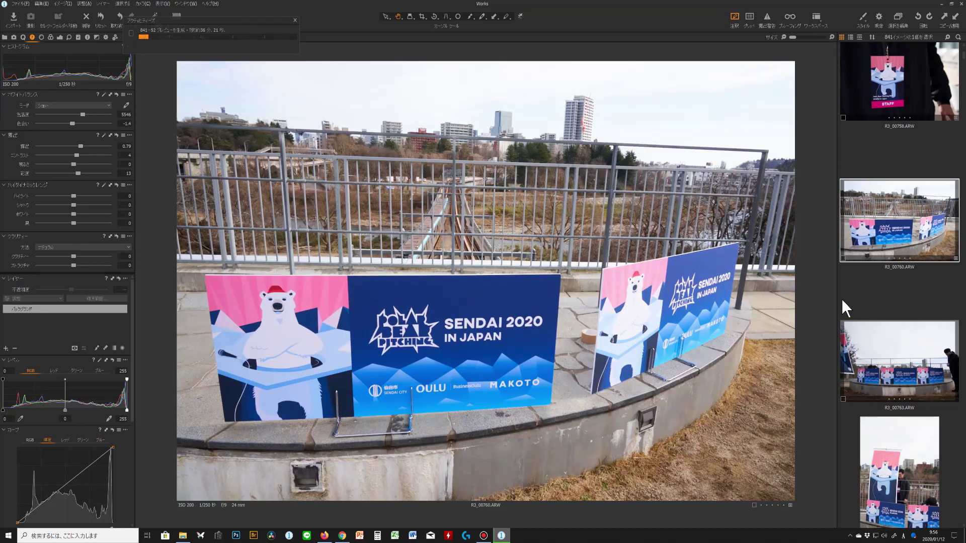
# Apply the copied adjustments to the banner photo R3_00763.ARW and set its highlights to -28 and shadows to 13
pyautogui.click(889, 383)
pyautogui.hotkey('ctrl', 'shift', 'v')
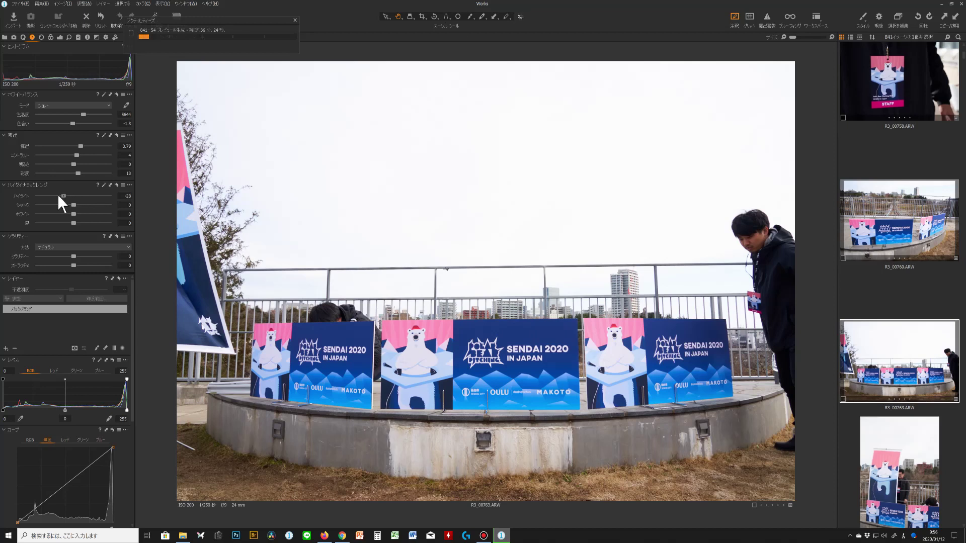
pyautogui.moveTo(58, 195); pyautogui.dragTo(60, 196)
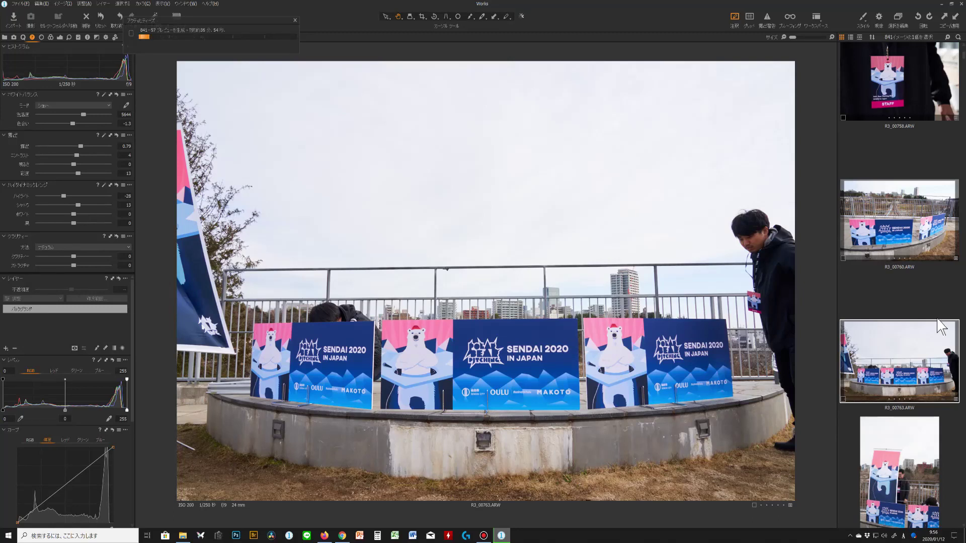
# Copy the adjustments of R3_00763.ARW and apply them to the photos from R3_00766.ARW through R3_00768.ARW
pyautogui.scroll(-1, 911, 330)
pyautogui.scroll(-1, 920, 282)
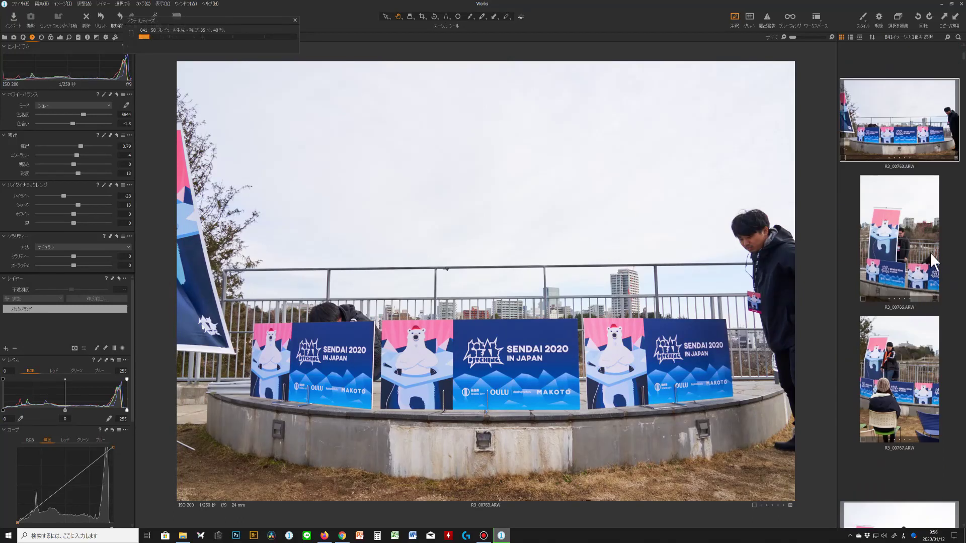
pyautogui.click(904, 273)
pyautogui.scroll(-2, 905, 274)
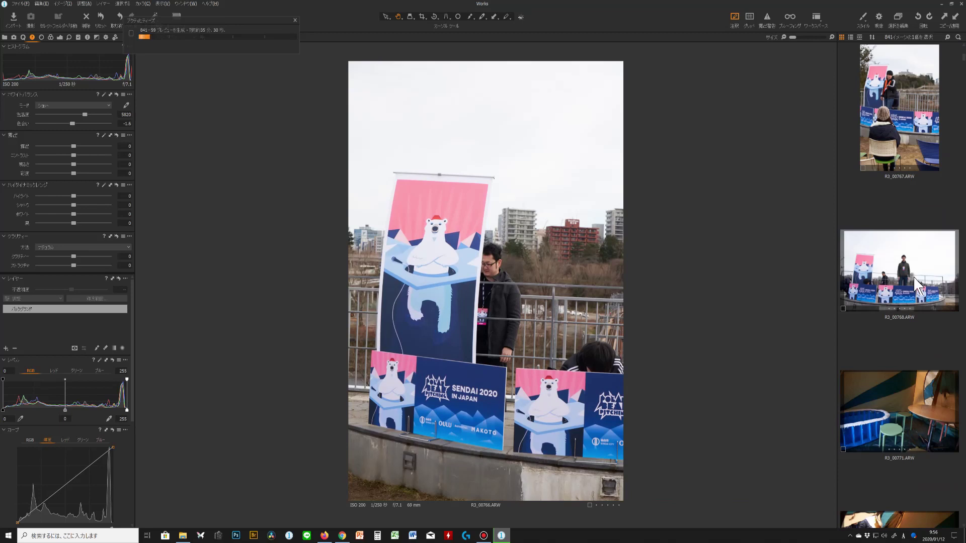
pyautogui.keyDown('shift'); pyautogui.click(914, 279); pyautogui.keyUp('shift')
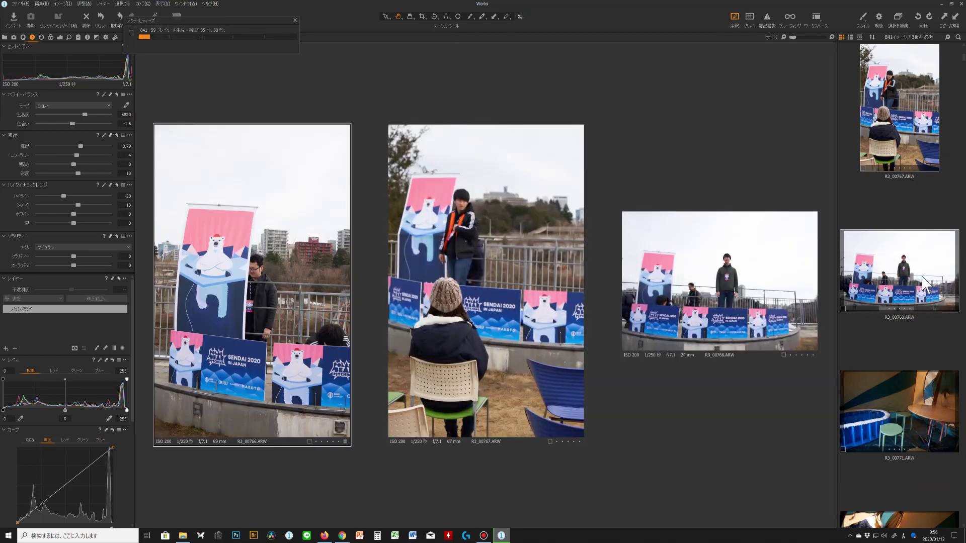
# Set the exposure of R3_00768.ARW, the man standing behind the banners, to 0.4
pyautogui.click(919, 333)
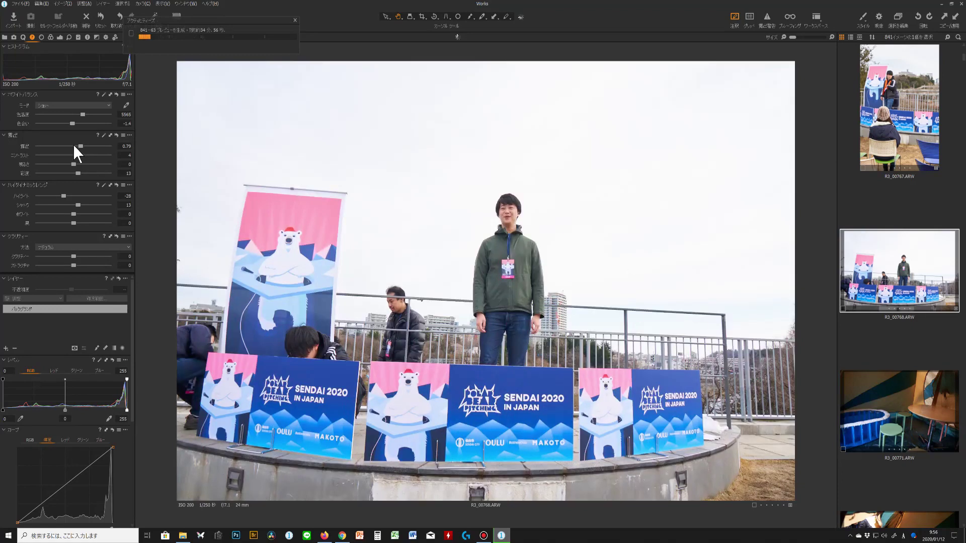
pyautogui.scroll(-5, 80, 149)
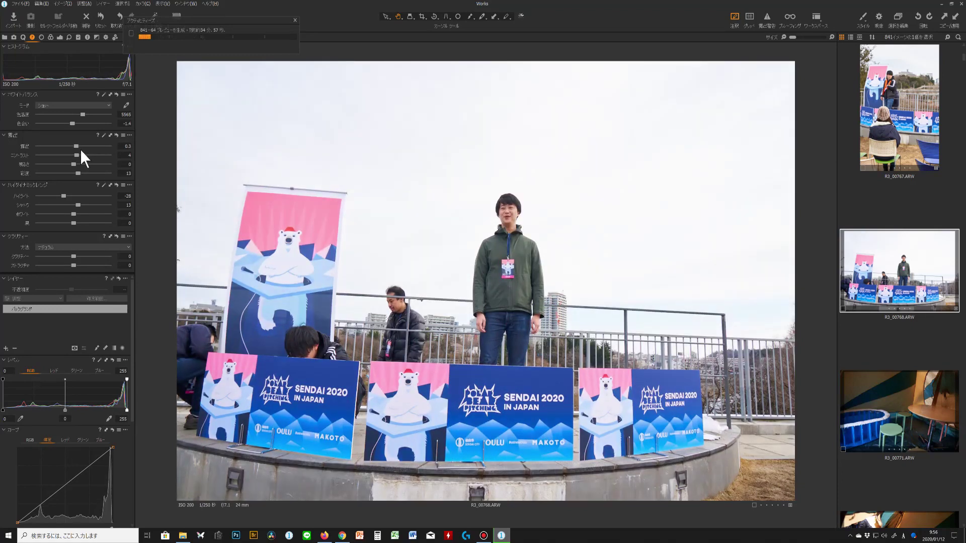
pyautogui.scroll(1, 80, 149)
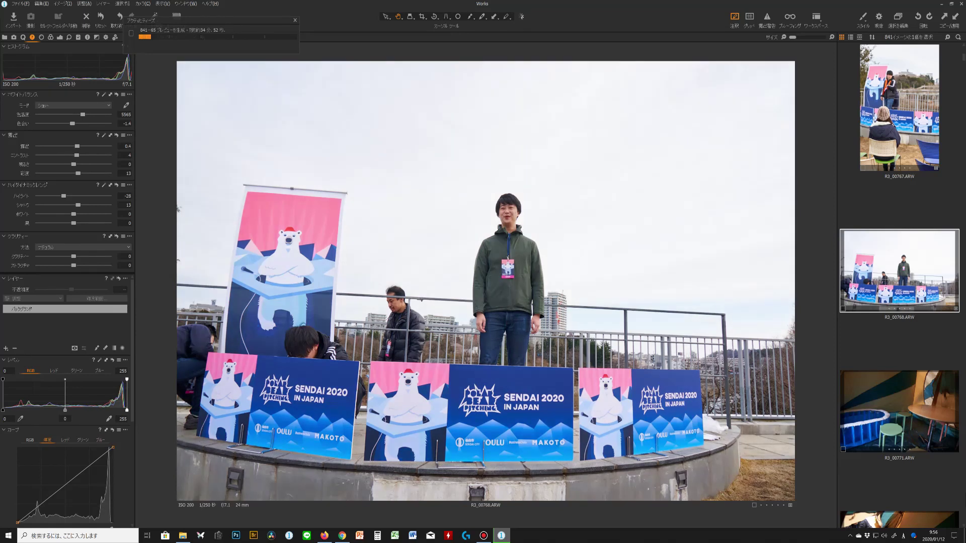
# On the tent interior photo R3_00771.ARW, set saturation to 7, contrast to 9 and exposure to 0.21
pyautogui.click(848, 449)
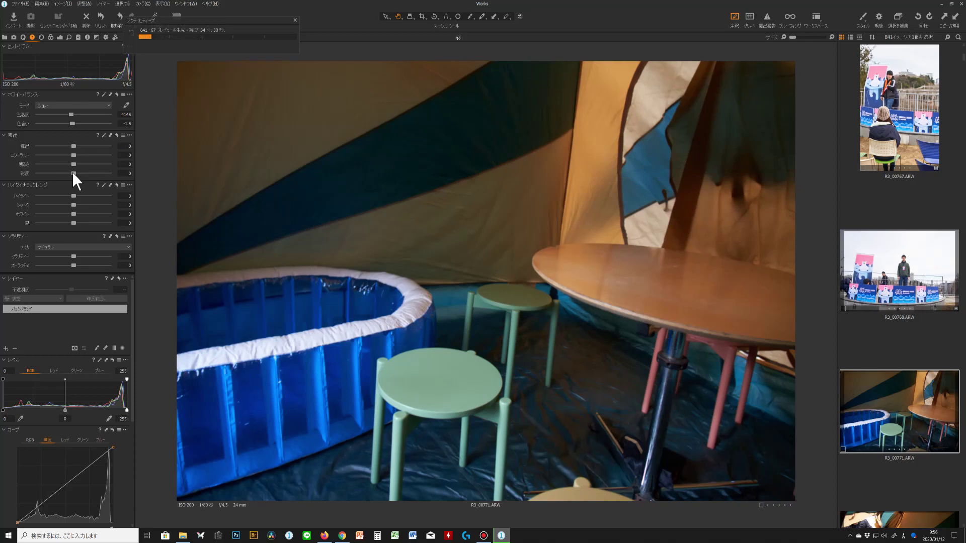
pyautogui.scroll(7, 75, 173)
pyautogui.moveTo(74, 157); pyautogui.dragTo(74, 146)
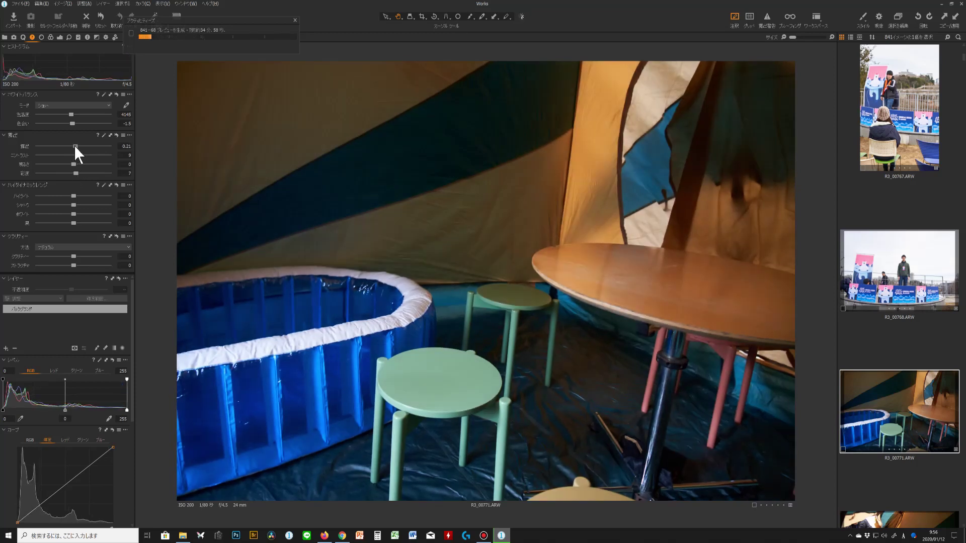
# Copy the adjustments of R3_00771.ARW to the tent portrait R3_00773.ARW and set its exposure to 0.58, judging the face at 100%
pyautogui.scroll(-1, 845, 332)
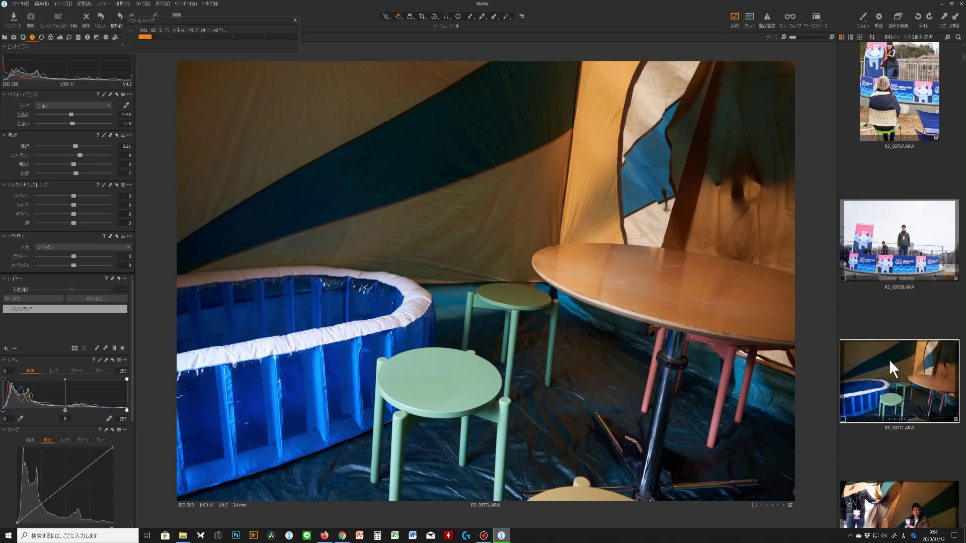
pyautogui.scroll(-3, 888, 361)
pyautogui.click(884, 390)
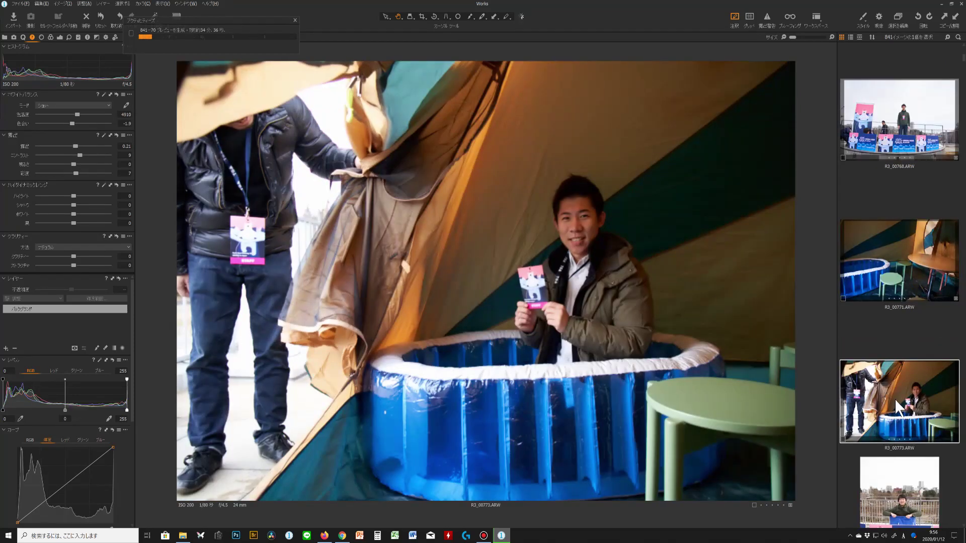
pyautogui.doubleClick(573, 227)
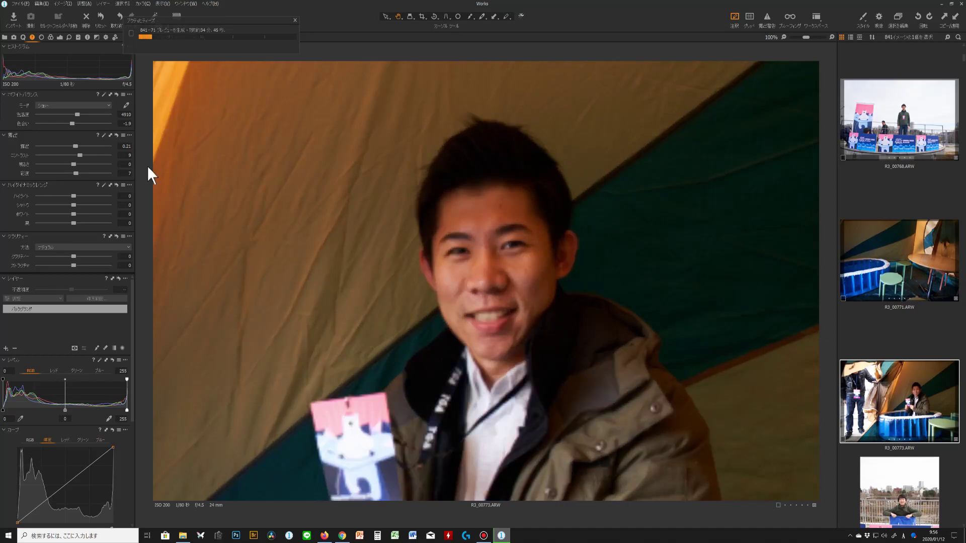
pyautogui.moveTo(75, 147); pyautogui.dragTo(78, 146)
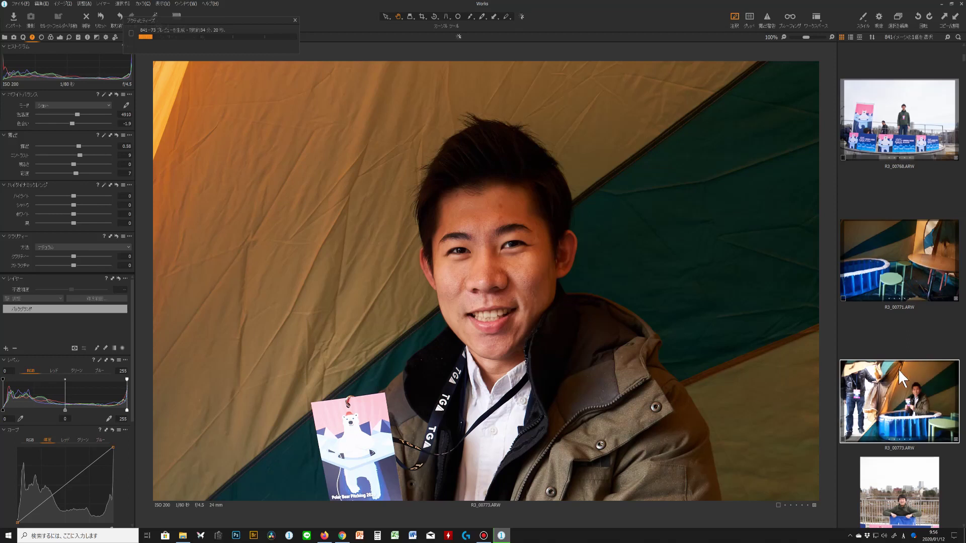
pyautogui.scroll(-2, 897, 369)
pyautogui.hotkey('ctrl', '0')
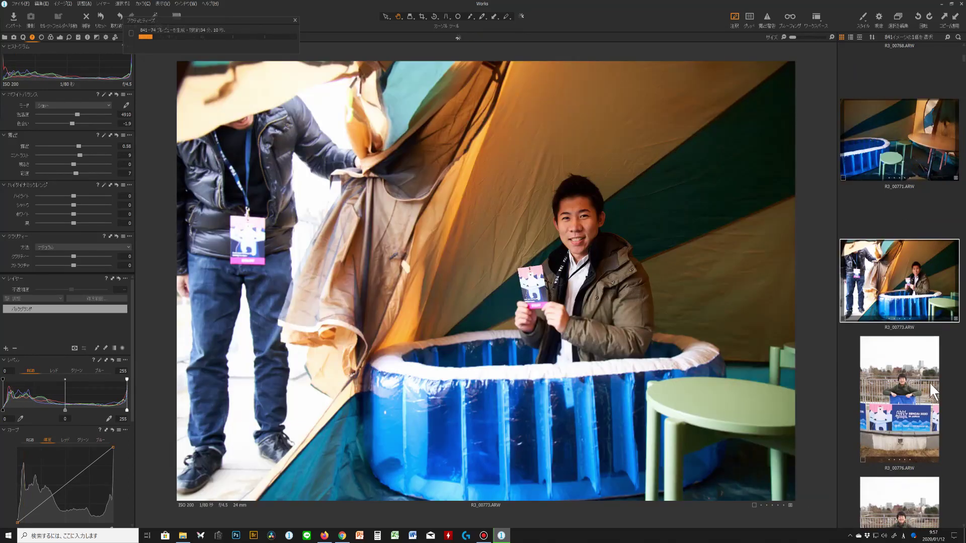
# Try to apply the adjustments of R3_00768.ARW to the photos from R3_00776.ARW through R3_00822.ARW
pyautogui.click(898, 393)
pyautogui.scroll(3, 906, 217)
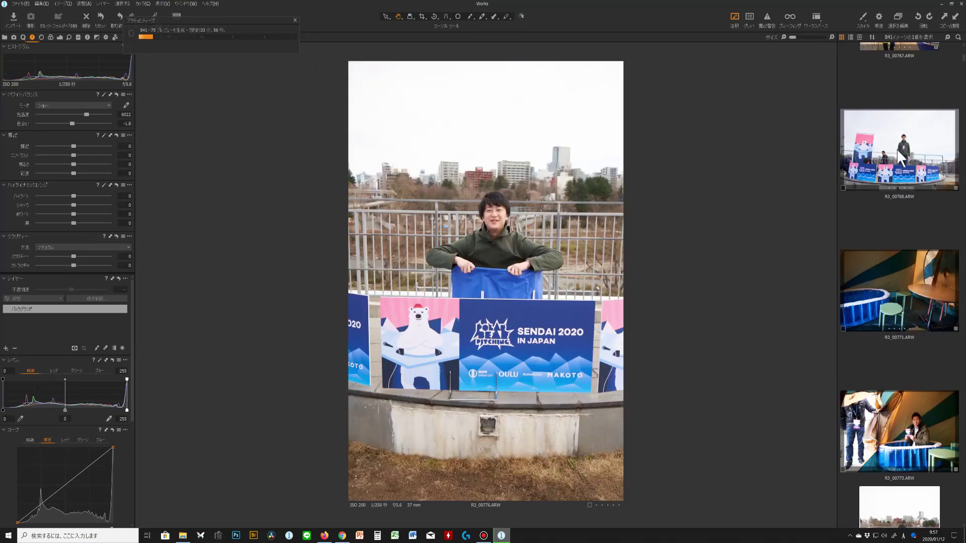
pyautogui.click(890, 186)
pyautogui.scroll(-3, 905, 202)
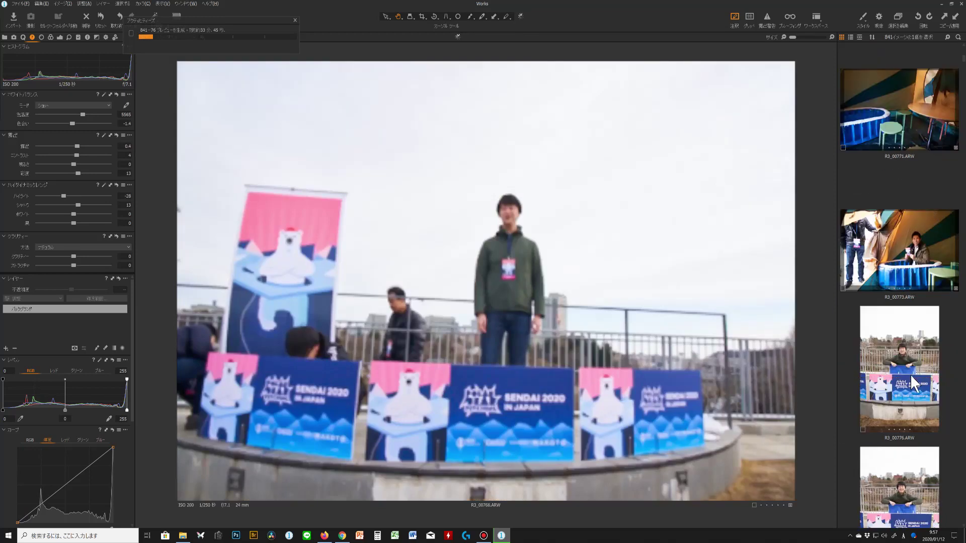
pyautogui.click(903, 364)
pyautogui.scroll(-20, 904, 364)
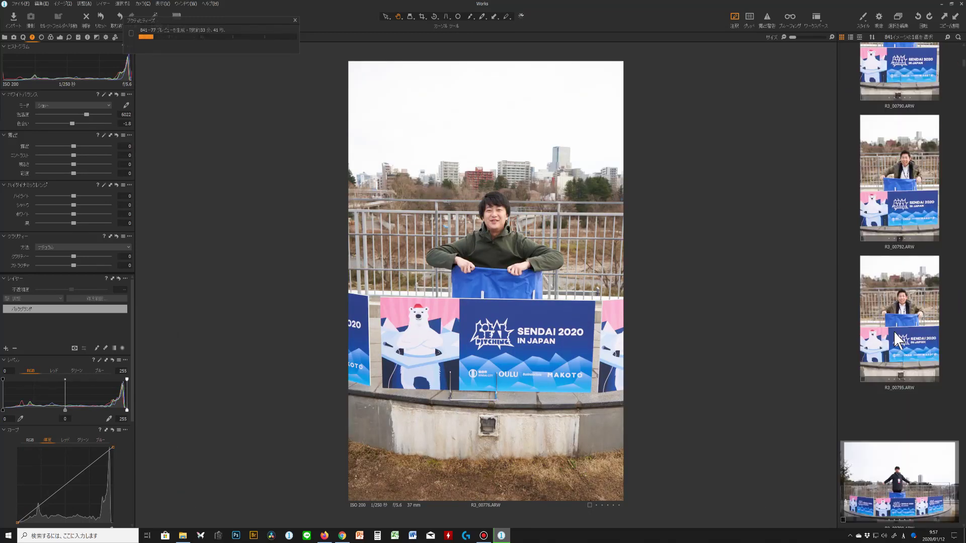
pyautogui.scroll(-15, 900, 332)
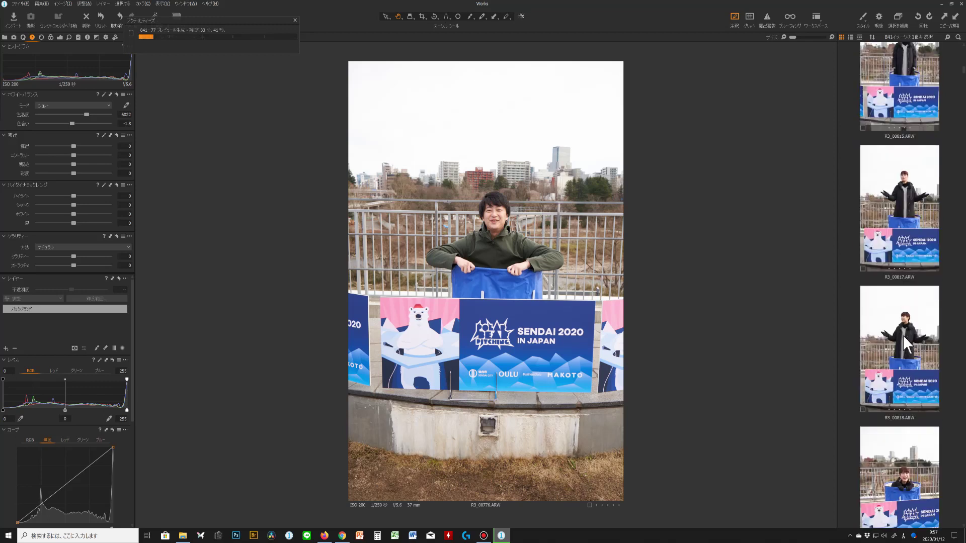
pyautogui.scroll(-5, 908, 346)
pyautogui.scroll(5, 905, 339)
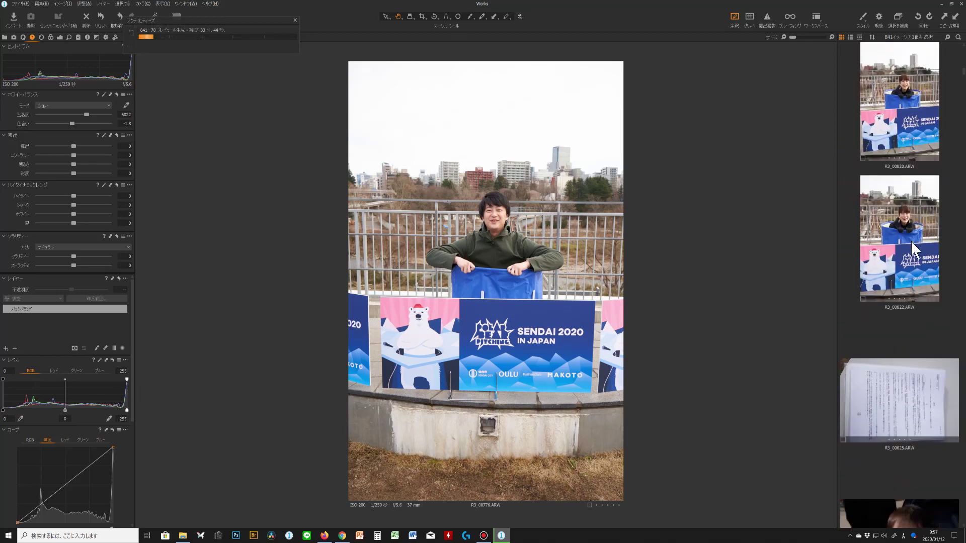
pyautogui.keyDown('shift'); pyautogui.click(910, 241); pyautogui.keyUp('shift')
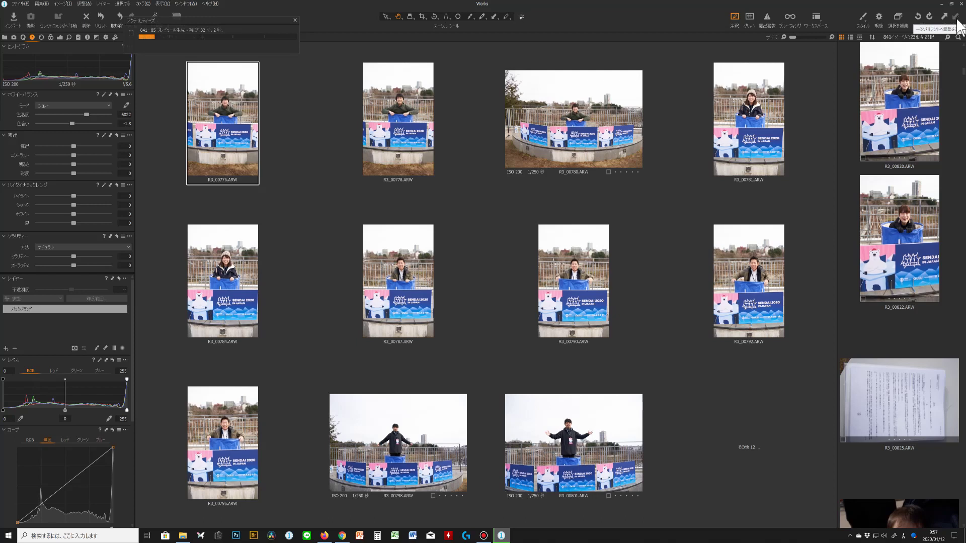
# Copy the adjustments of R3_00768.ARW, apply them to all photos from R3_00776.ARW through R3_00822.ARW, and check the last one
pyautogui.scroll(1, 934, 247)
pyautogui.scroll(4, 935, 247)
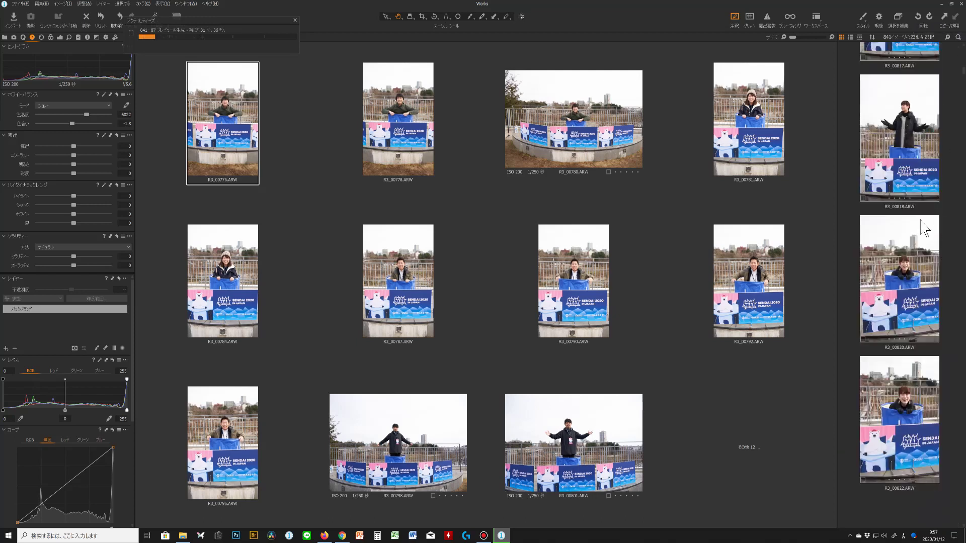
pyautogui.scroll(6, 925, 264)
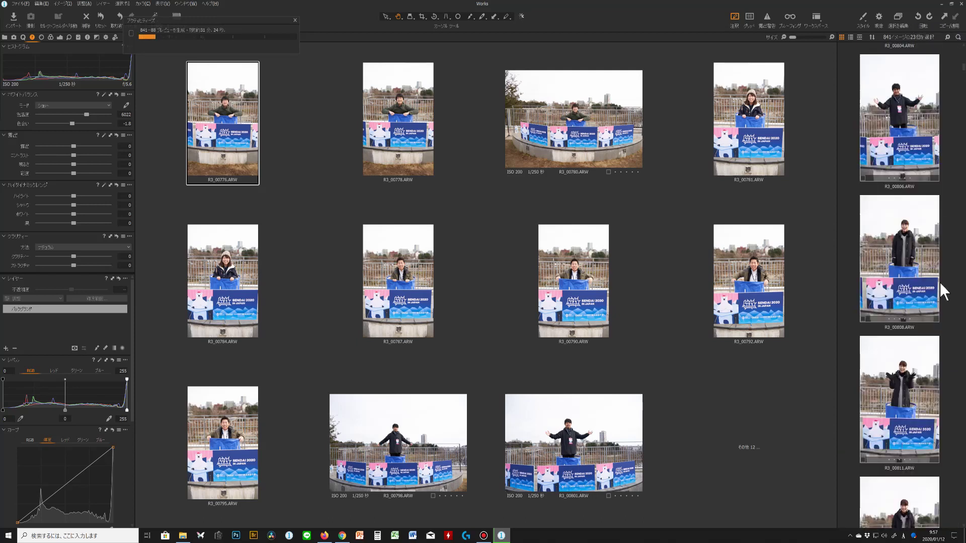
pyautogui.scroll(8, 917, 247)
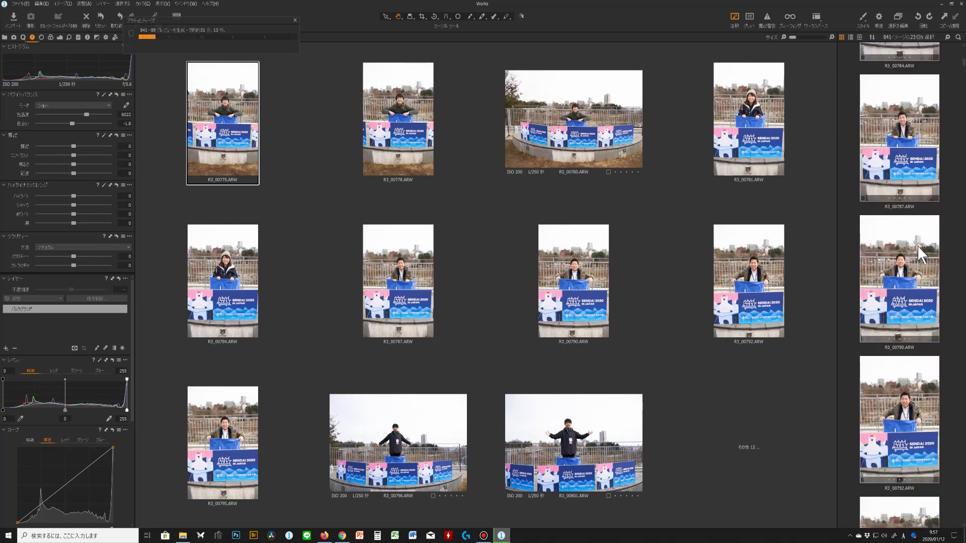
pyautogui.scroll(6, 919, 254)
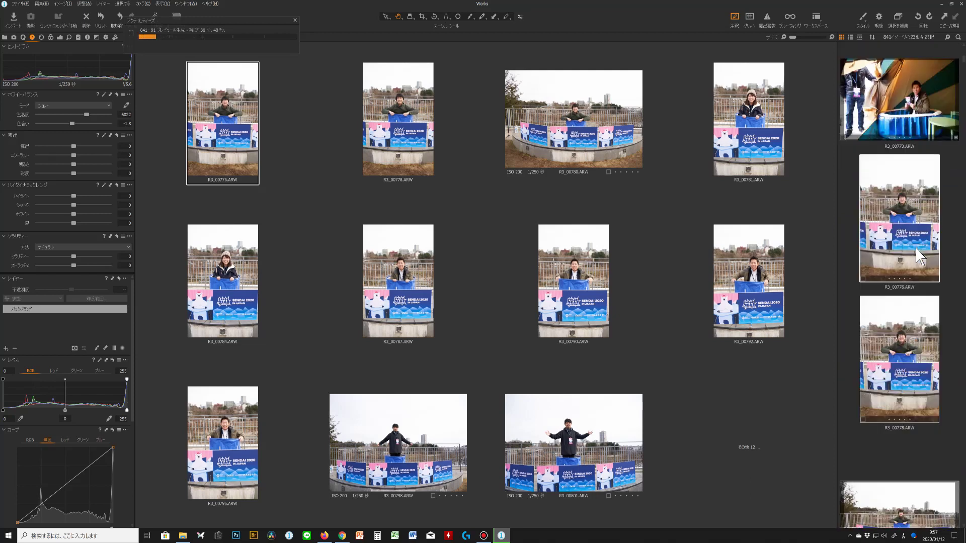
pyautogui.click(910, 223)
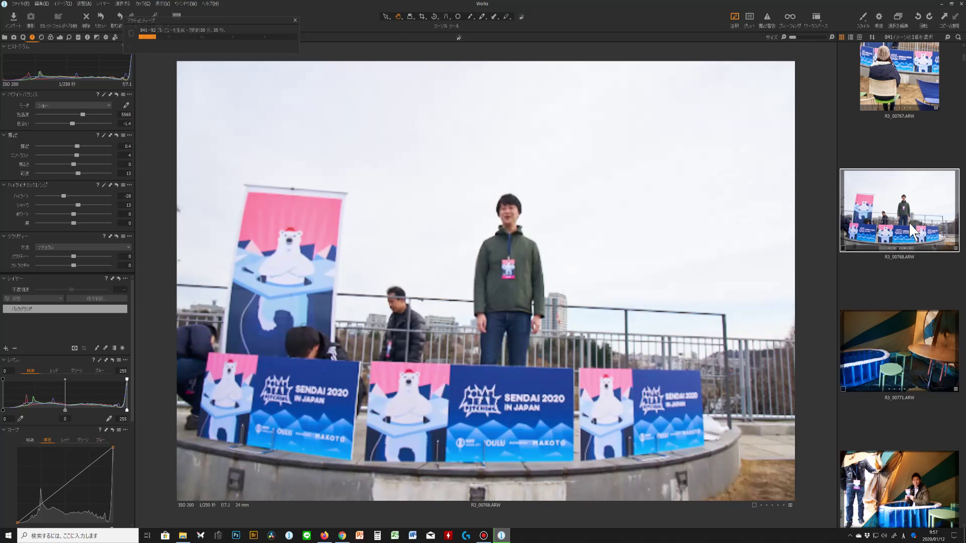
pyautogui.scroll(-3, 904, 216)
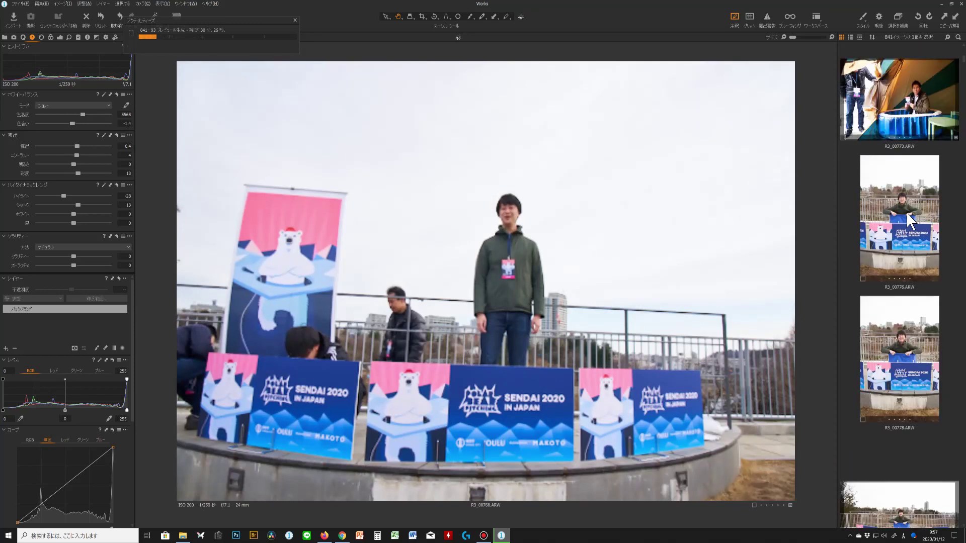
pyautogui.click(906, 214)
pyautogui.scroll(-6, 906, 219)
pyautogui.scroll(-8, 914, 221)
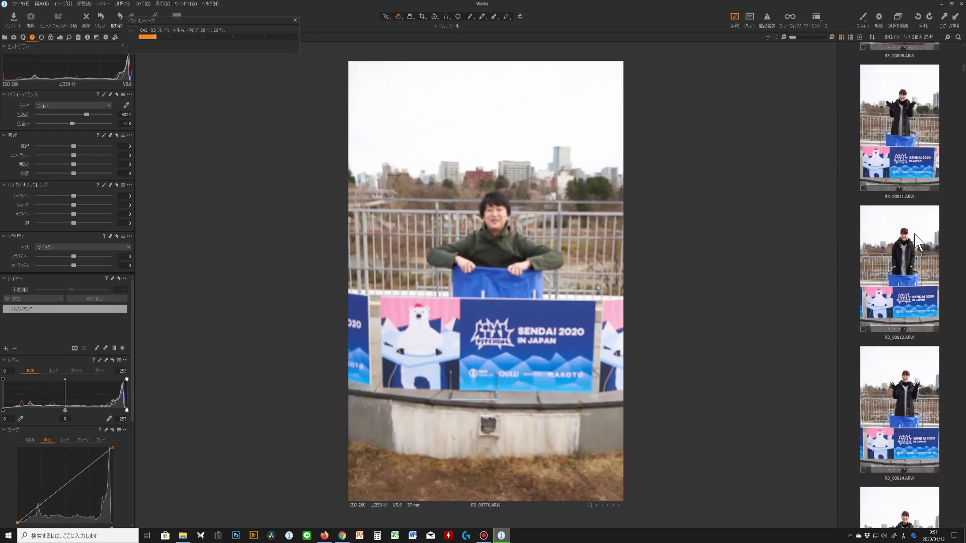
pyautogui.scroll(3, 911, 216)
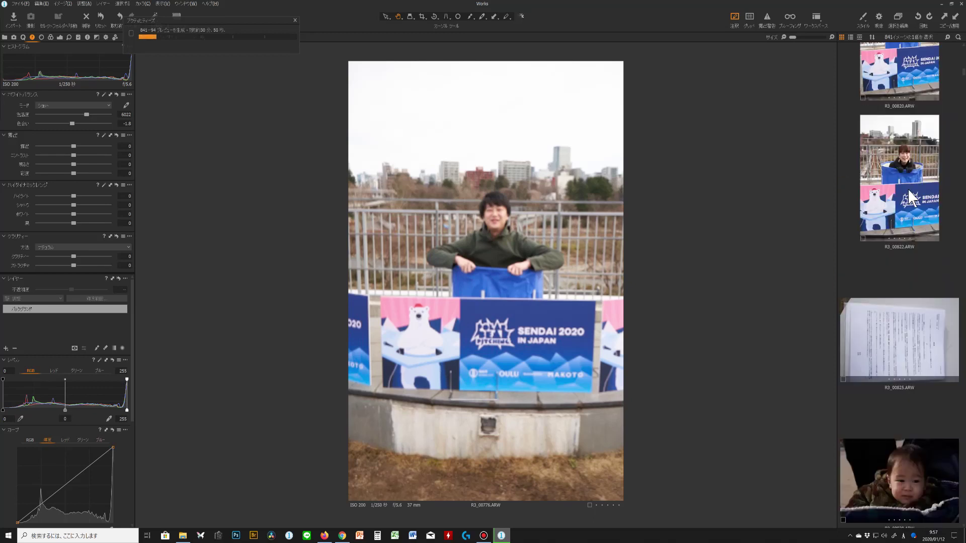
pyautogui.keyDown('shift'); pyautogui.click(907, 189); pyautogui.keyUp('shift')
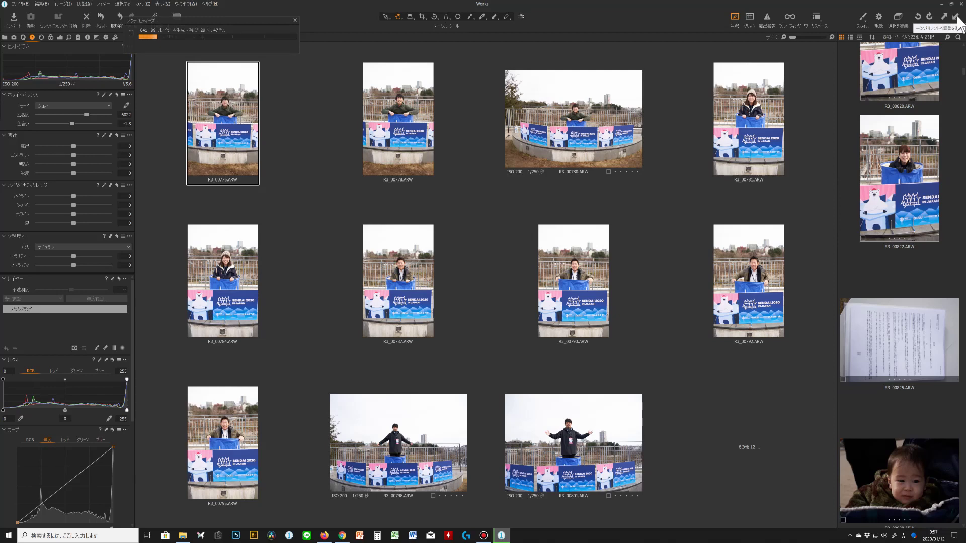
pyautogui.click(956, 17)
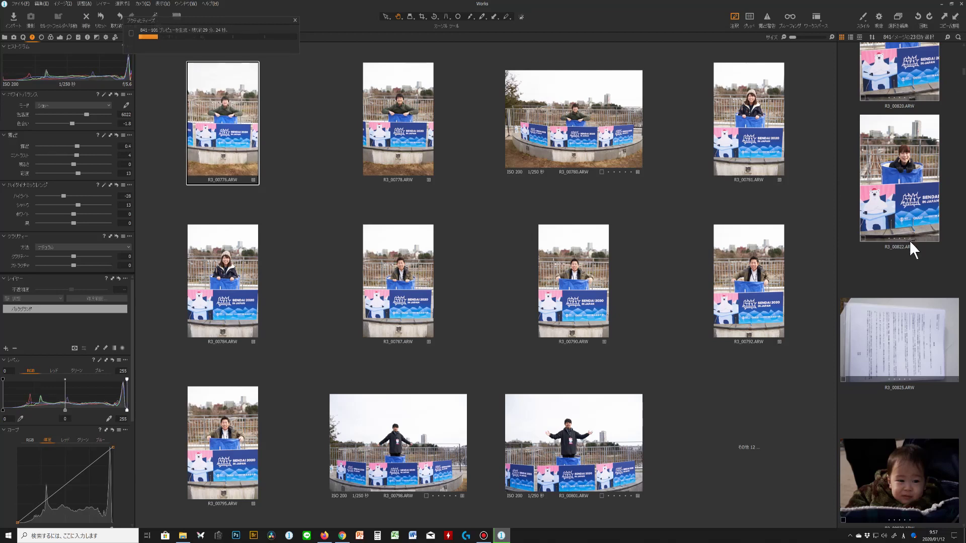
pyautogui.click(919, 199)
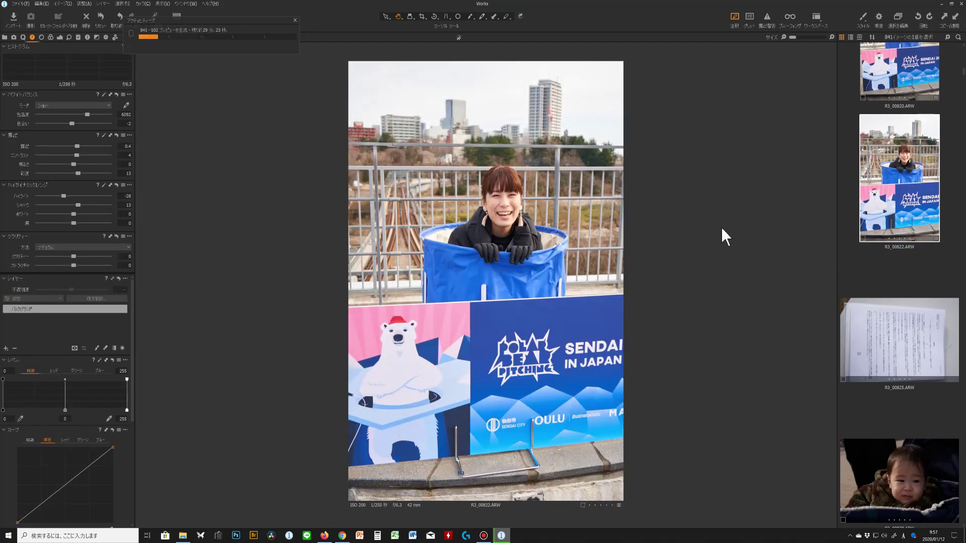
pyautogui.scroll(-1, 904, 272)
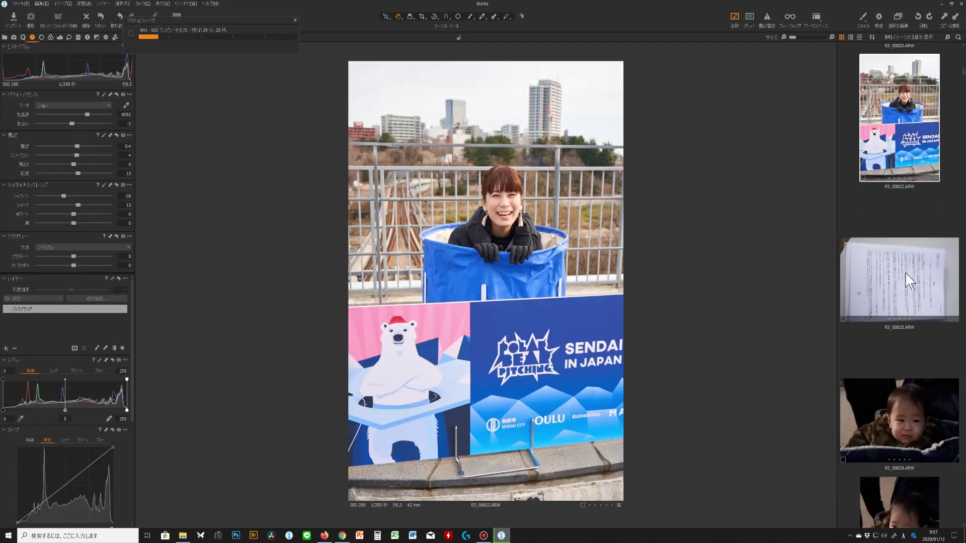
# Apply the copied adjustments to the baby photo R3_00828.ARW and set its exposure to 0.9
pyautogui.click(904, 273)
pyautogui.scroll(-2, 887, 290)
pyautogui.click(896, 286)
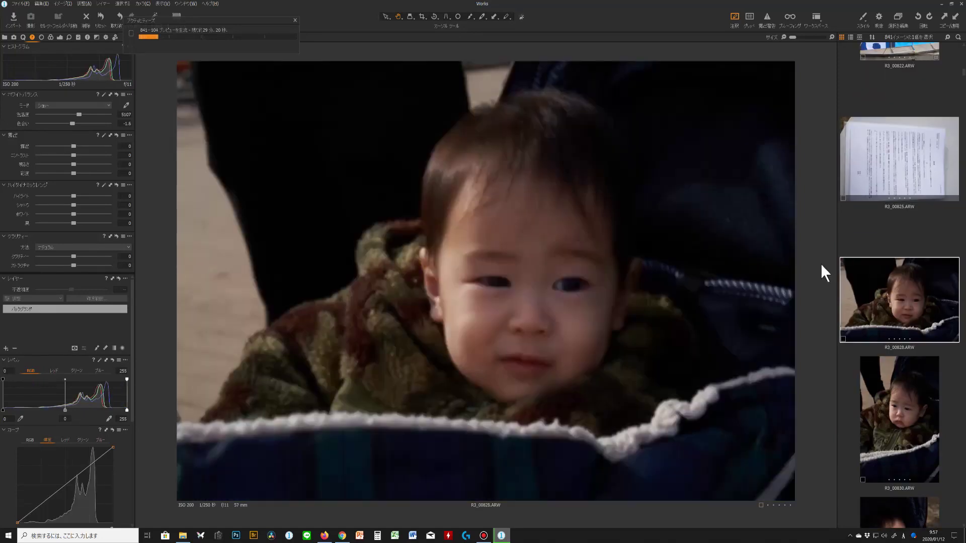
pyautogui.click(955, 18)
pyautogui.moveTo(77, 147); pyautogui.dragTo(77, 144)
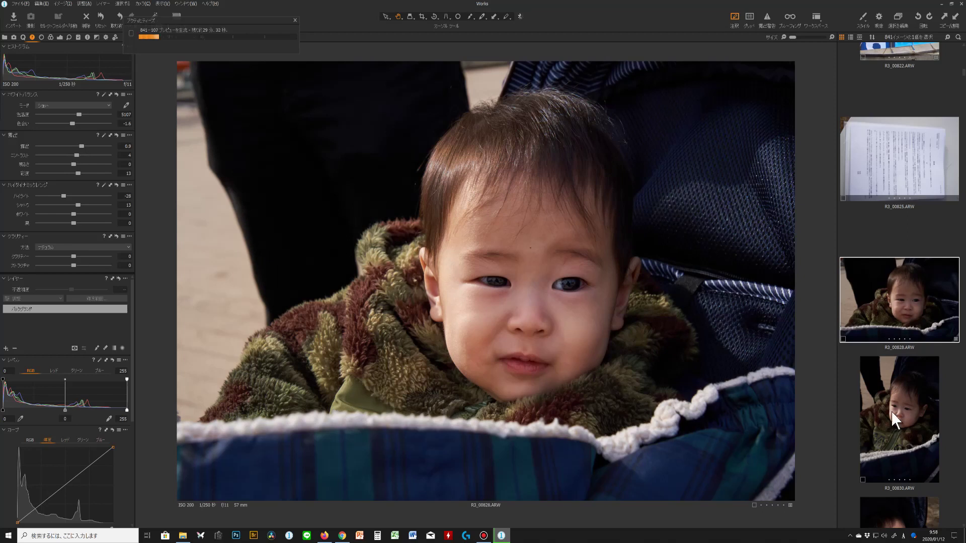
# Try to apply the red colour tag to all photos from R3_00828.ARW through R3_00854.ARW
pyautogui.scroll(-8, 909, 341)
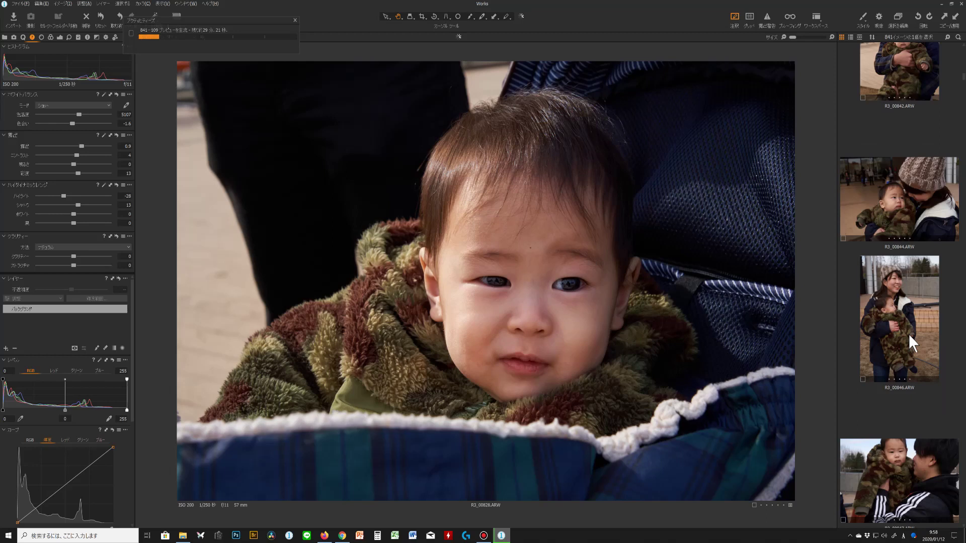
pyautogui.scroll(-3, 909, 334)
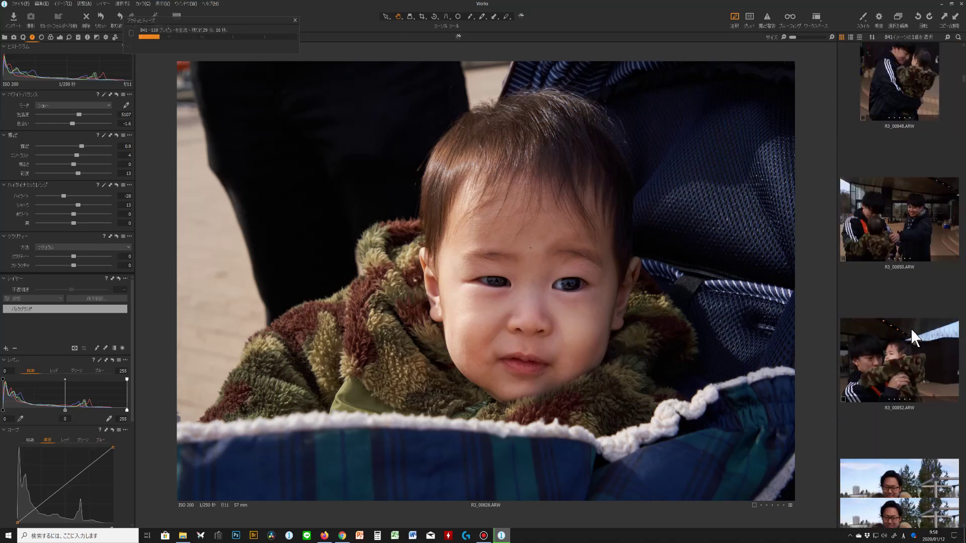
pyautogui.scroll(-5, 910, 328)
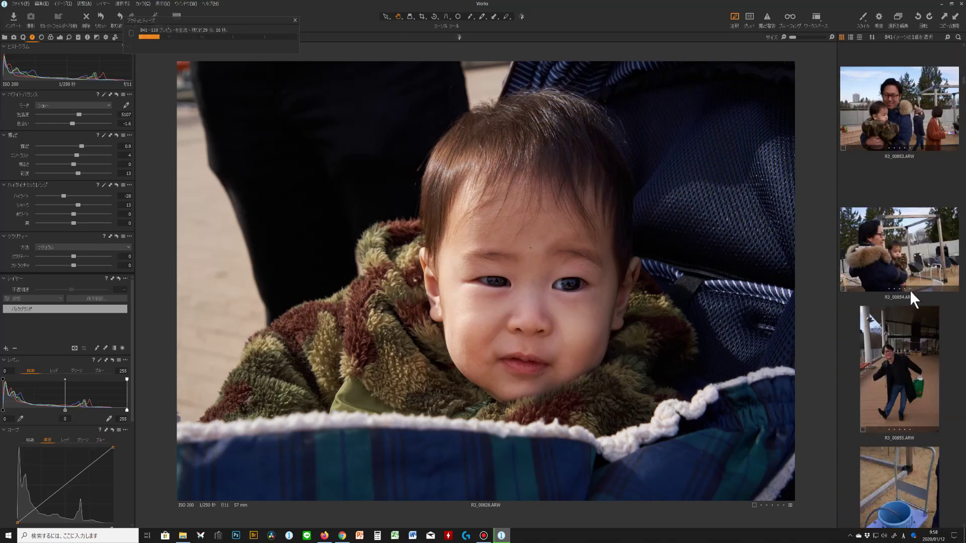
pyautogui.keyDown('shift'); pyautogui.click(911, 255); pyautogui.keyUp('shift')
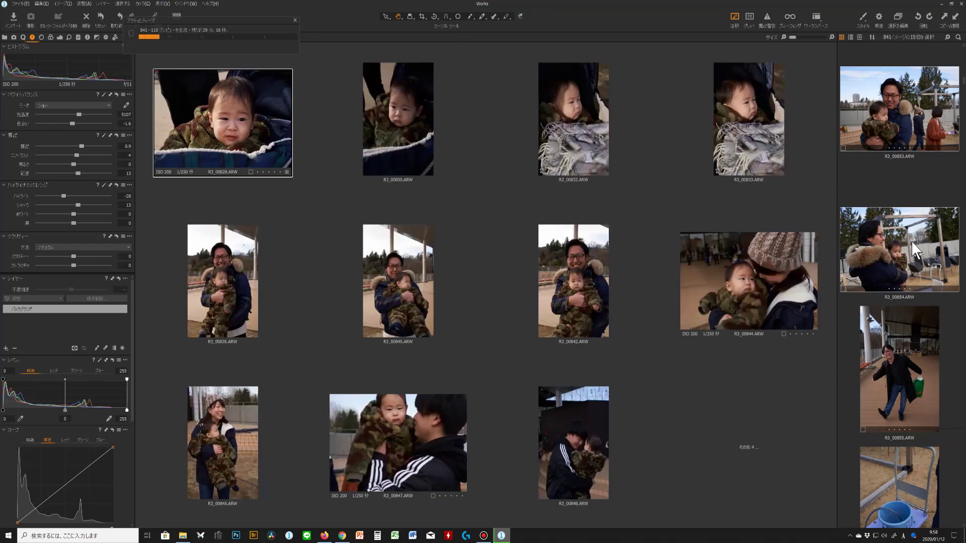
pyautogui.rightClick(910, 241)
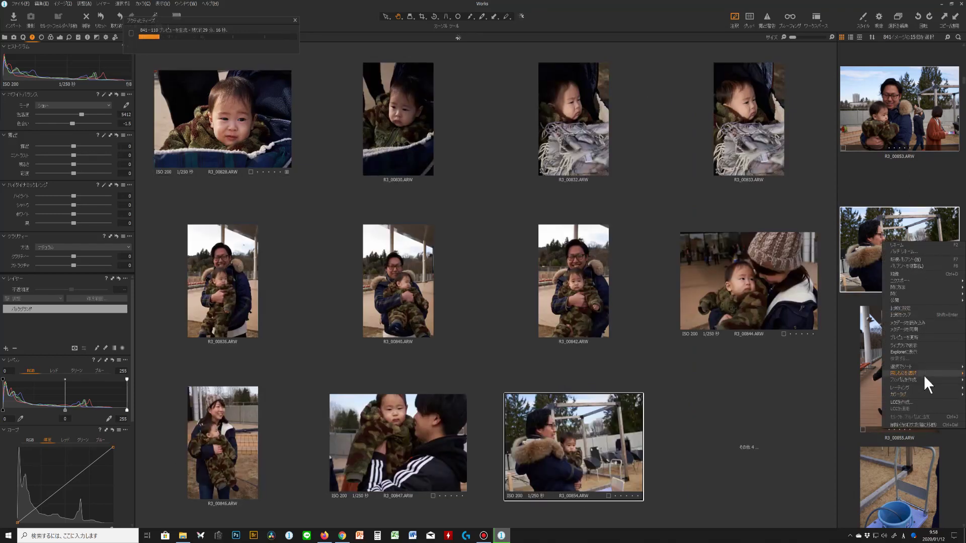
pyautogui.moveTo(923, 375)
pyautogui.moveTo(918, 394)
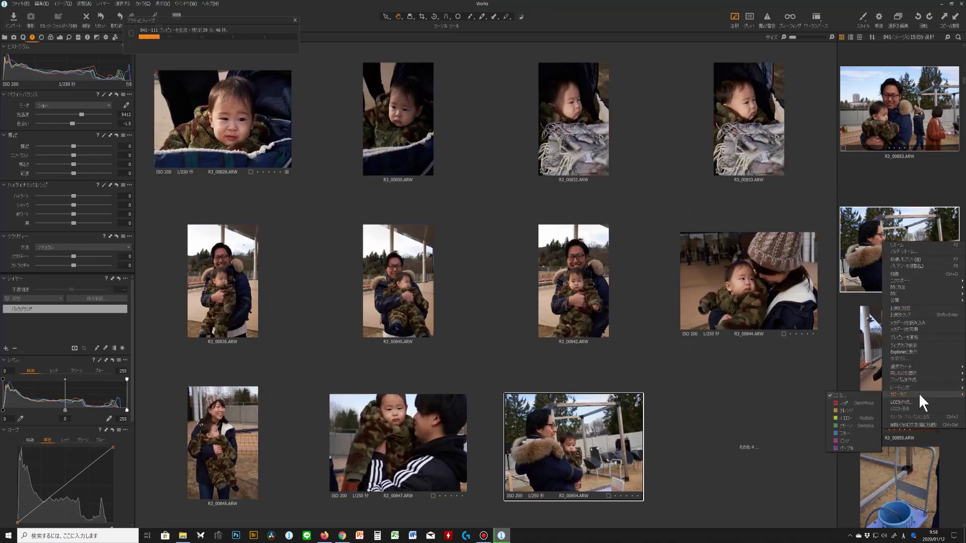
pyautogui.click(836, 403)
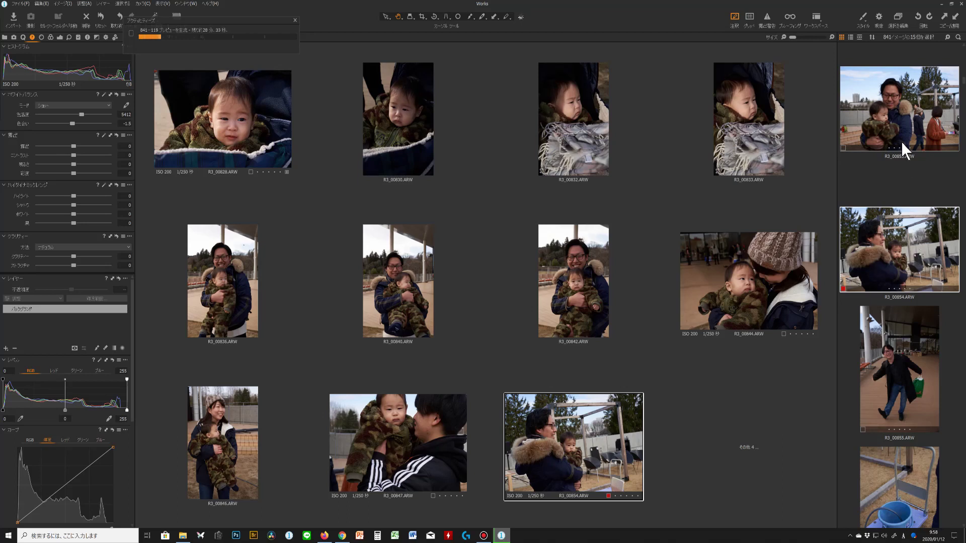
# Give the baby photo R3_00832.ARW a three-star rating and the red colour tag
pyautogui.scroll(-10, 901, 141)
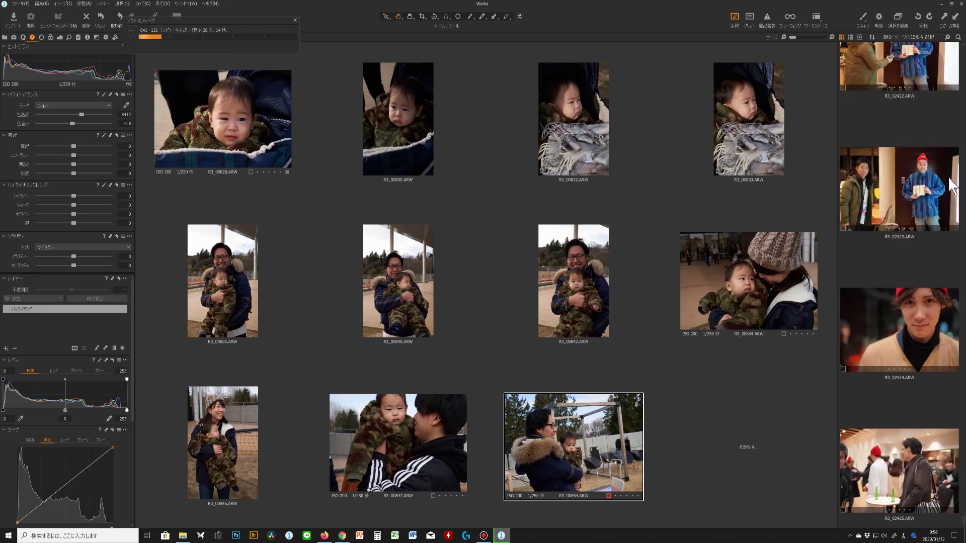
pyautogui.scroll(8, 956, 253)
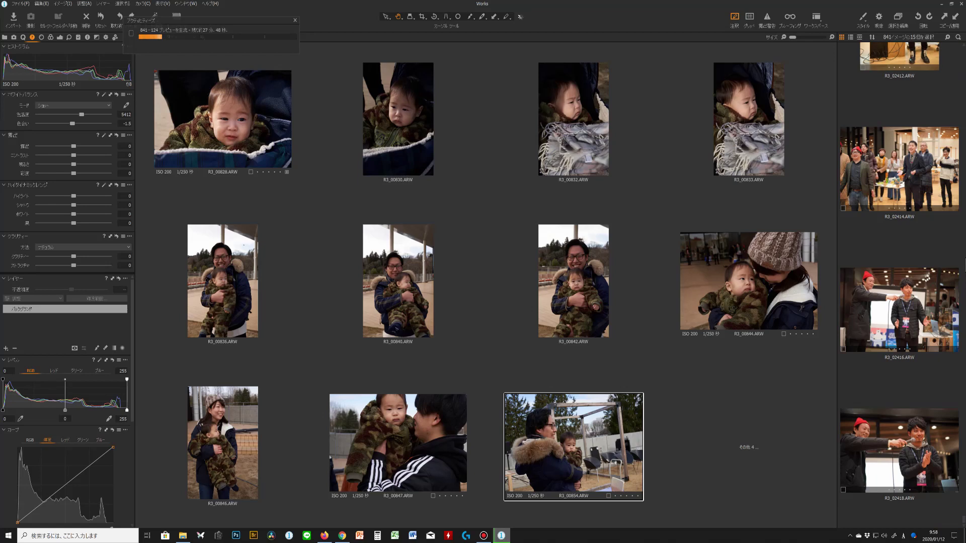
pyautogui.scroll(1, 962, 257)
pyautogui.moveTo(963, 518); pyautogui.dragTo(962, 76)
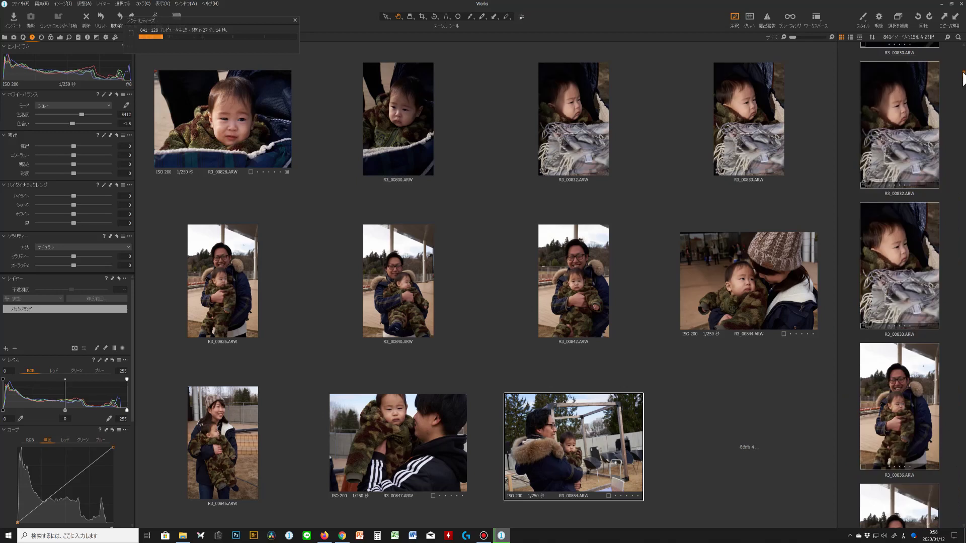
pyautogui.rightClick(918, 101)
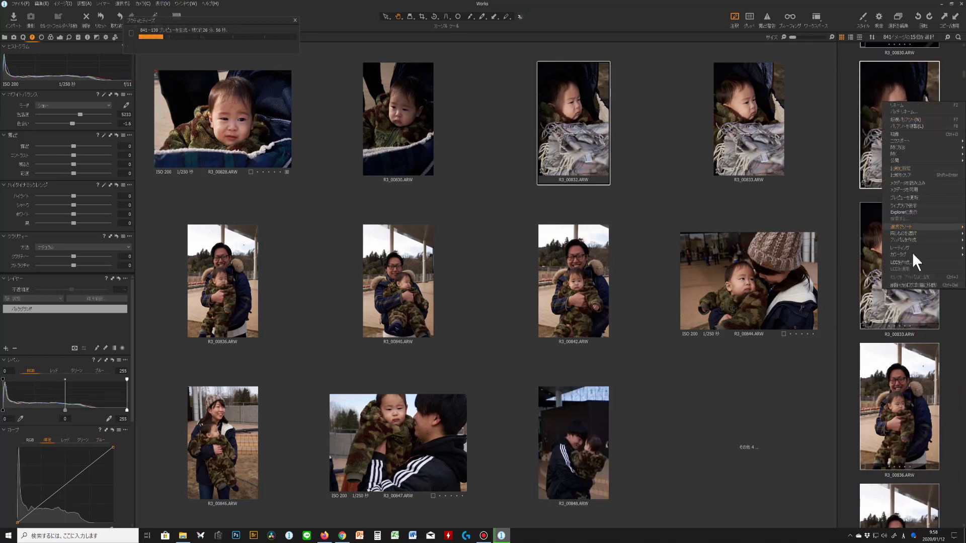
pyautogui.moveTo(918, 246)
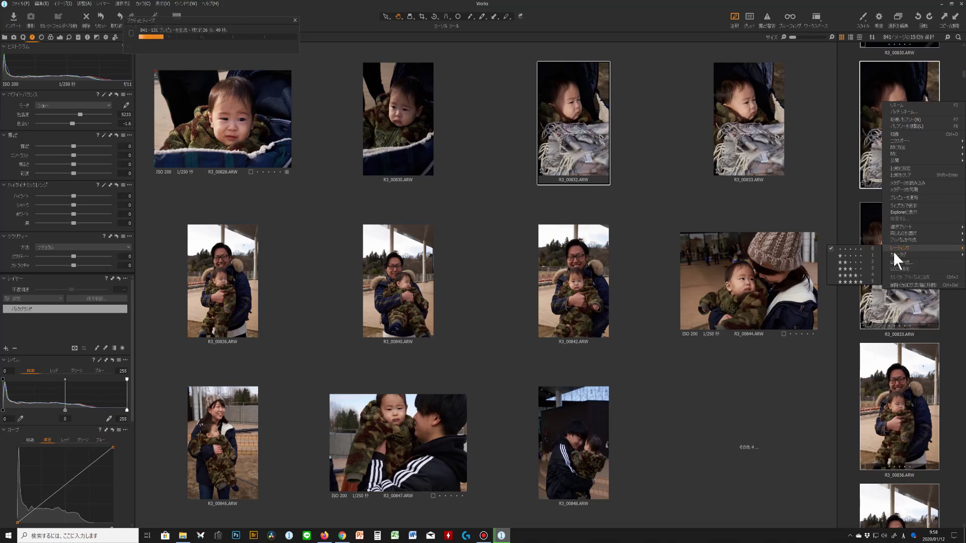
pyautogui.click(856, 267)
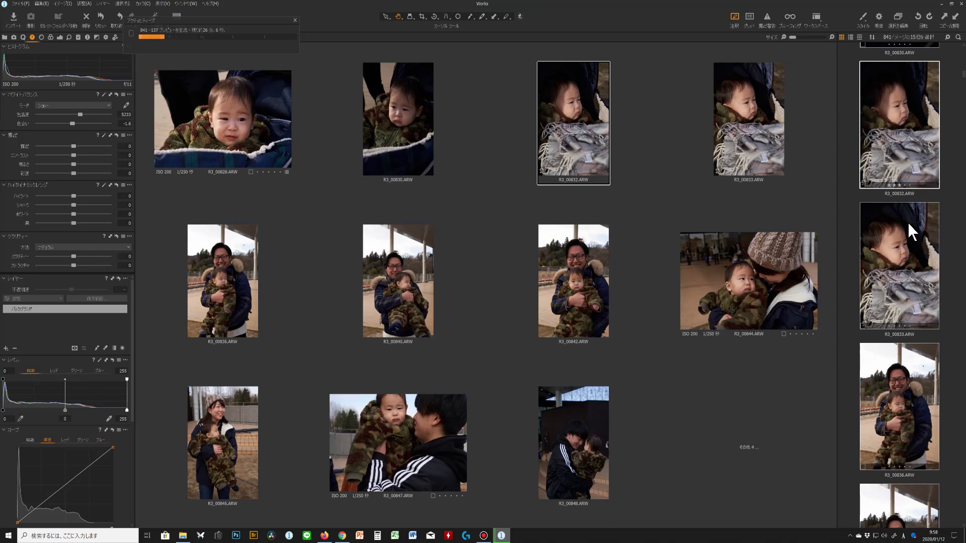
pyautogui.rightClick(913, 164)
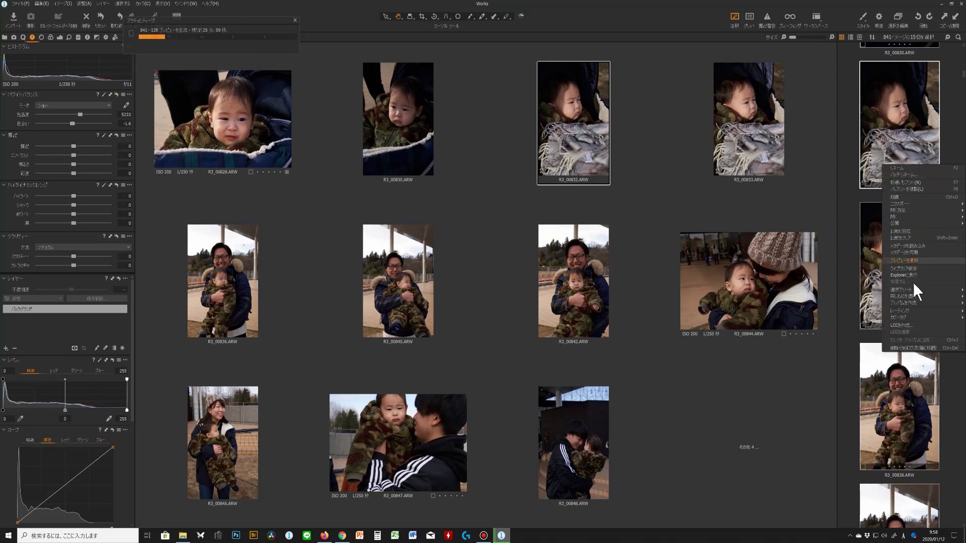
pyautogui.moveTo(913, 319)
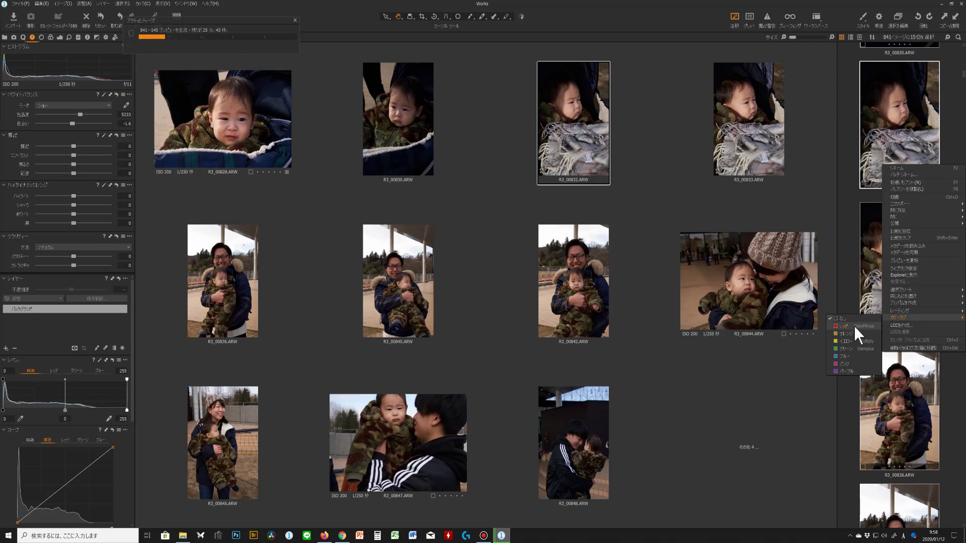
pyautogui.click(855, 326)
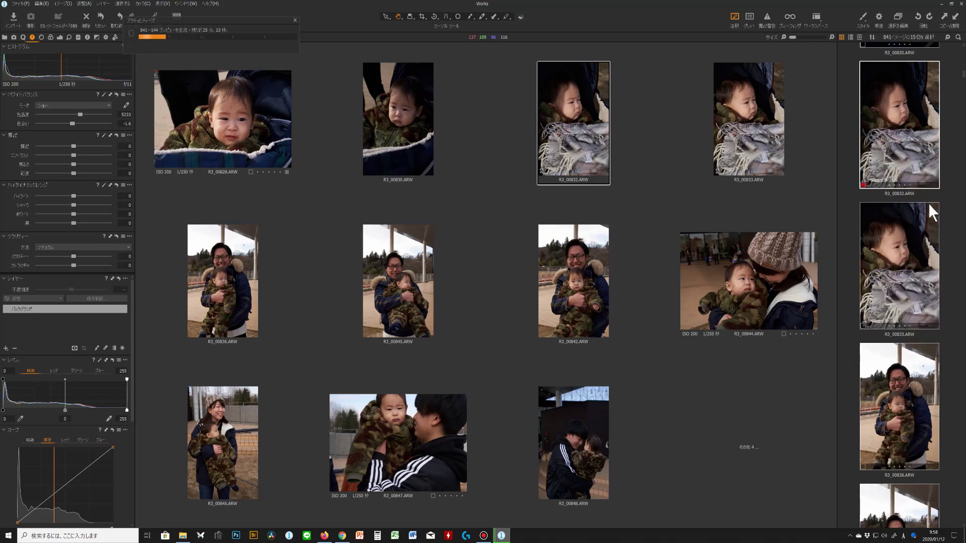
# Give the baby photo R3_00828.ARW the red colour tag and clear the multi-photo selection
pyautogui.scroll(5, 920, 198)
pyautogui.scroll(-1, 906, 216)
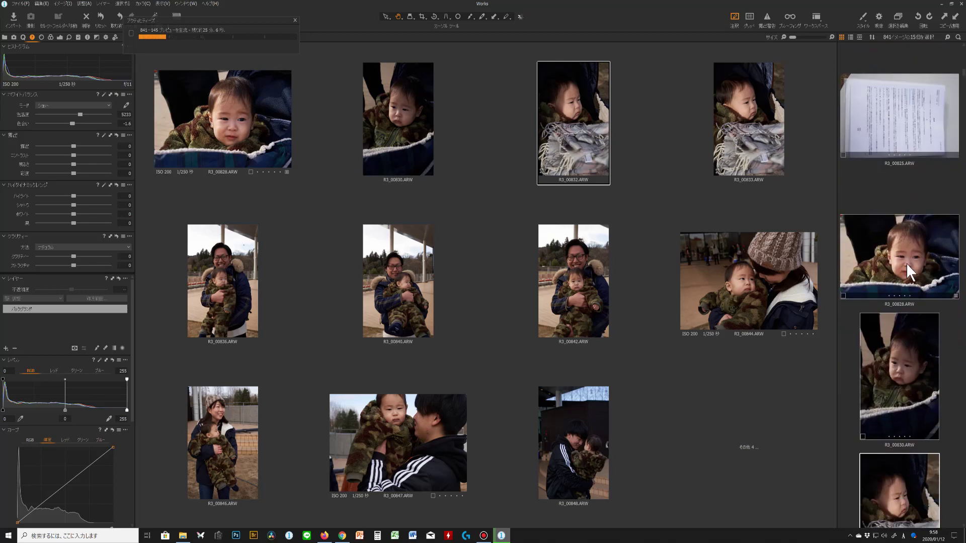
pyautogui.click(885, 272)
pyautogui.rightClick(882, 277)
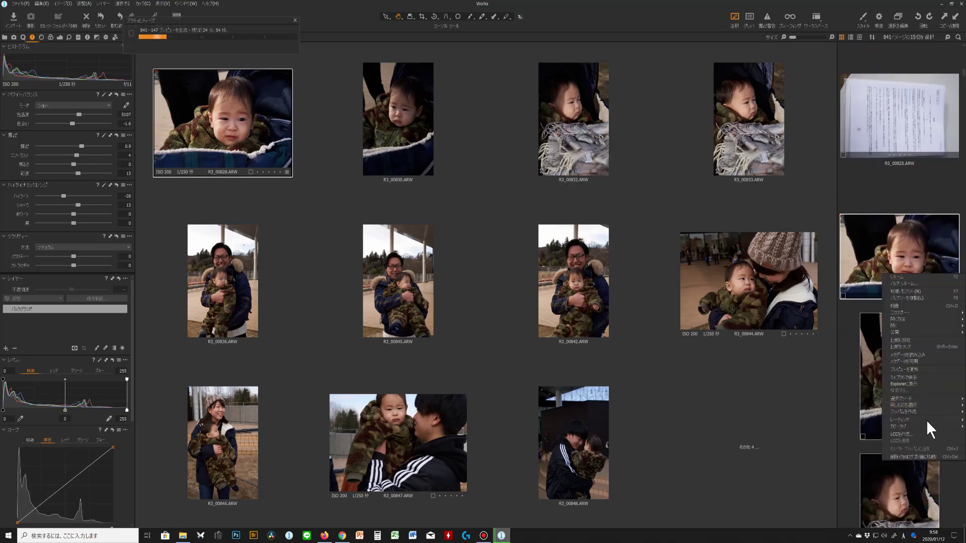
pyautogui.moveTo(922, 427)
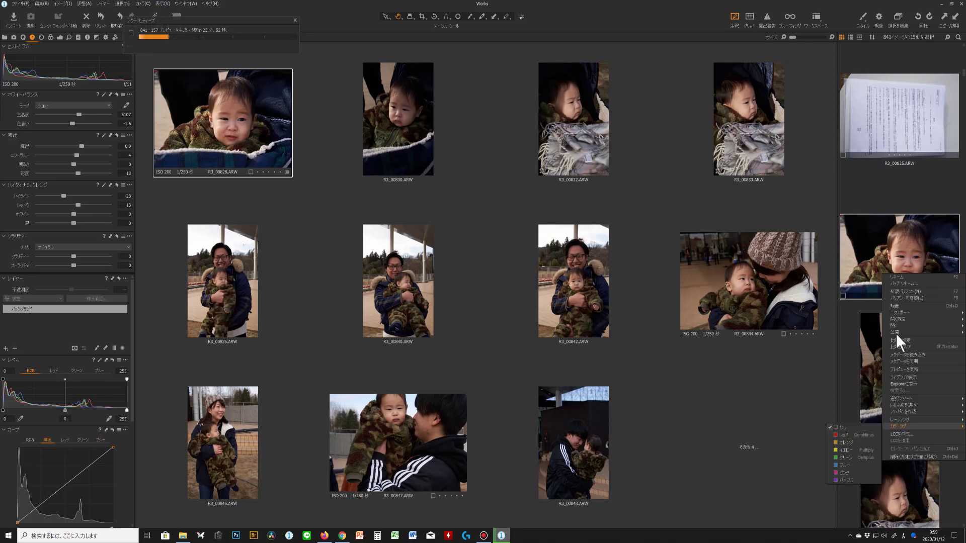
pyautogui.click(906, 228)
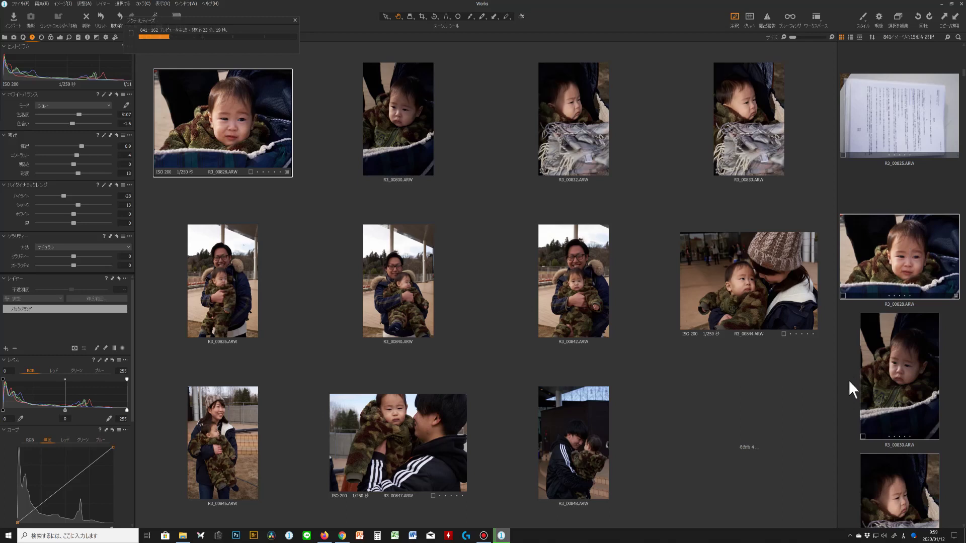
pyautogui.click(906, 344)
pyautogui.click(909, 263)
pyautogui.press('-')
pyautogui.scroll(-5, 936, 342)
pyautogui.scroll(5, 924, 166)
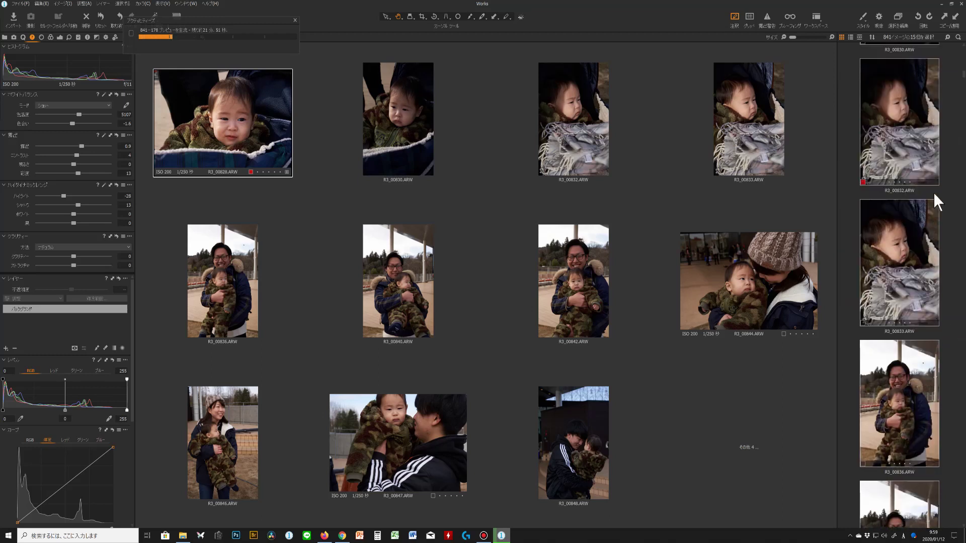
pyautogui.click(943, 346)
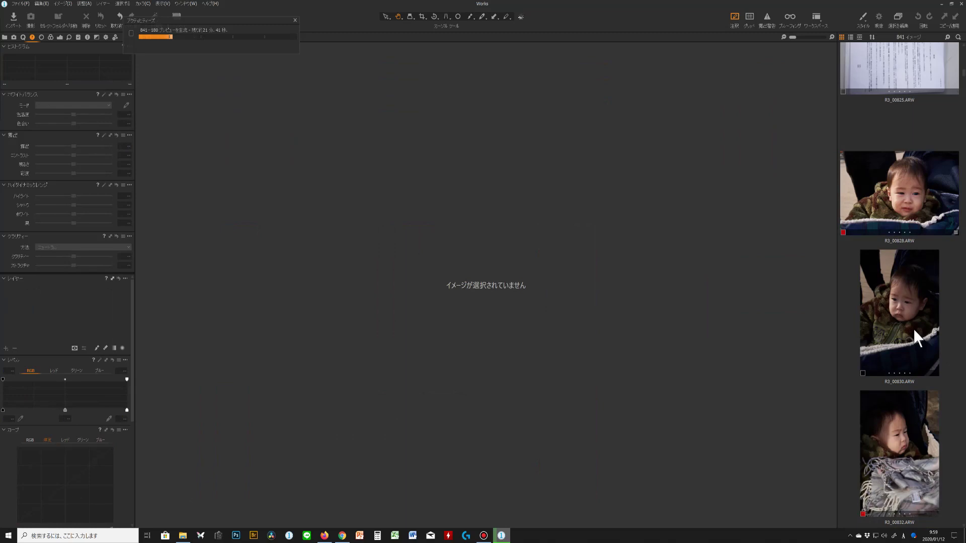
# Give the remaining untagged photos from R3_00830.ARW through R3_00853.ARW the red colour tag, one photo at a time
pyautogui.scroll(-3, 918, 345)
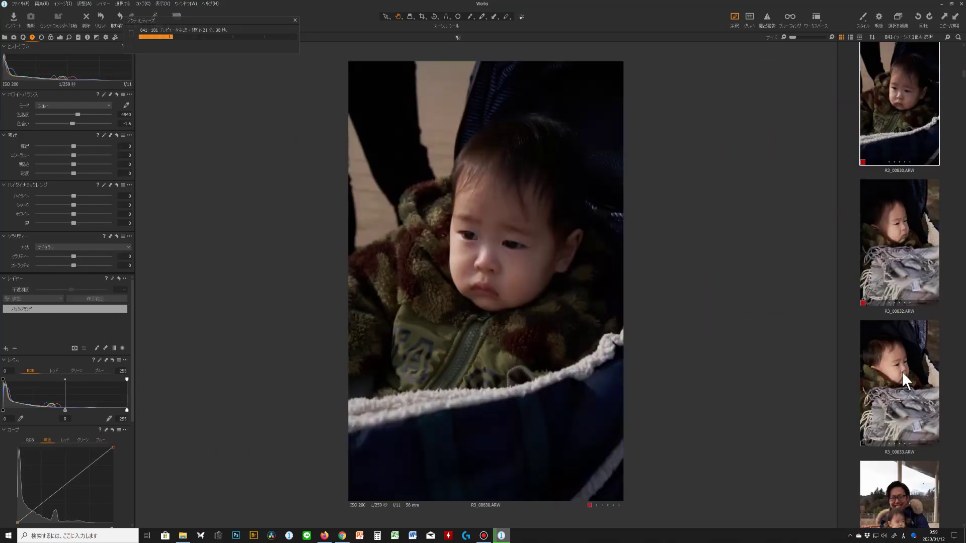
pyautogui.click(901, 369)
pyautogui.scroll(-1, 903, 360)
pyautogui.click(909, 358)
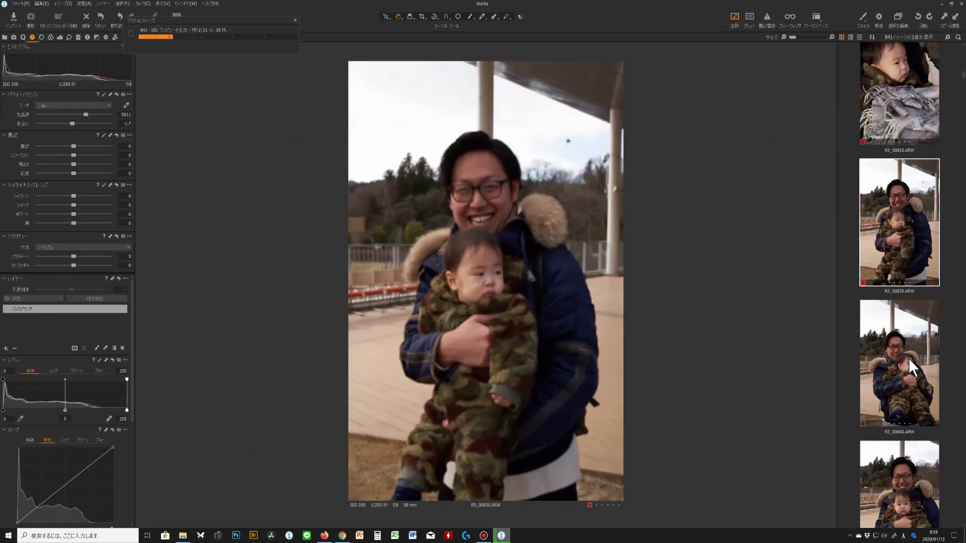
pyautogui.scroll(-1, 912, 343)
pyautogui.click(906, 354)
pyautogui.scroll(-1, 906, 354)
pyautogui.click(911, 352)
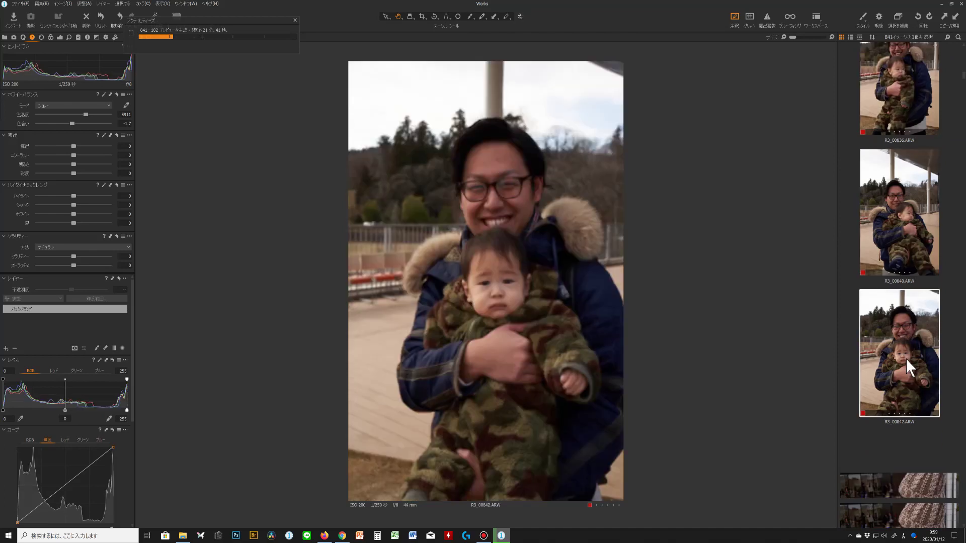
pyautogui.scroll(-1, 905, 358)
pyautogui.click(899, 477)
pyautogui.scroll(-1, 907, 455)
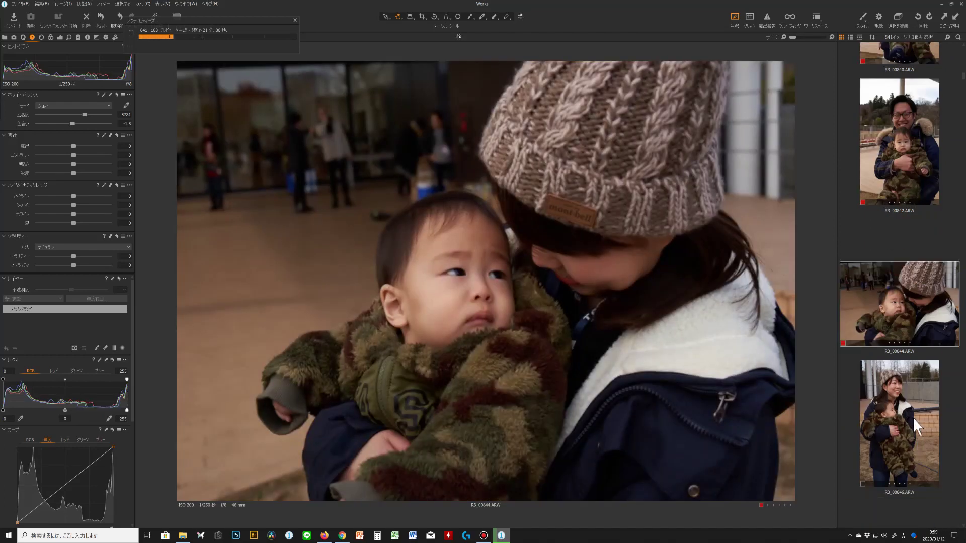
pyautogui.click(912, 418)
pyautogui.scroll(-1, 912, 410)
pyautogui.click(905, 468)
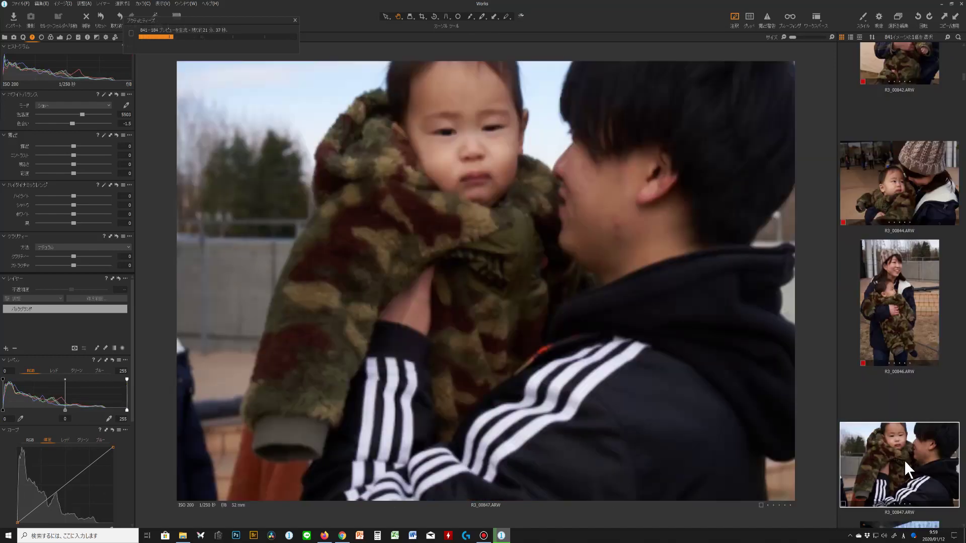
pyautogui.scroll(-1, 906, 461)
pyautogui.click(903, 458)
pyautogui.scroll(-2, 908, 448)
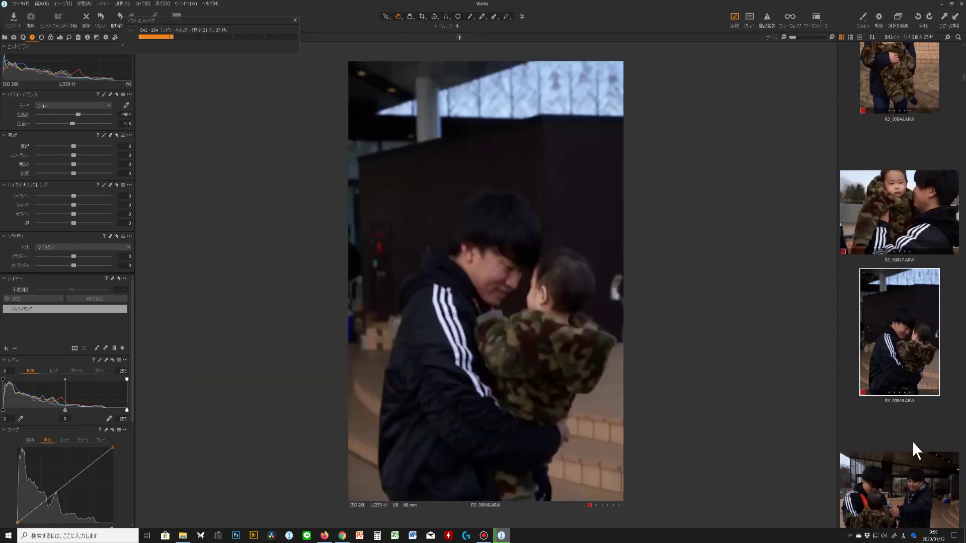
pyautogui.click(904, 358)
pyautogui.scroll(-1, 902, 362)
pyautogui.click(905, 369)
pyautogui.scroll(-1, 898, 382)
pyautogui.click(891, 402)
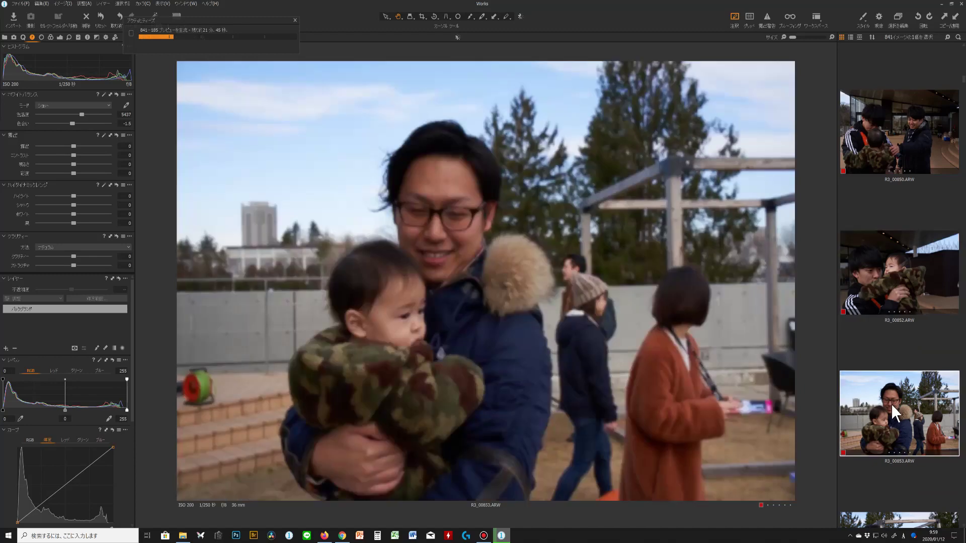
pyautogui.scroll(-1, 892, 422)
pyautogui.click(891, 445)
pyautogui.scroll(-1, 890, 457)
# Develop R3_00855.ARW with exposure 0.61, contrast 9, colour temperature 5575, tint -3, highlights -21 and shadows 8
pyautogui.click(889, 463)
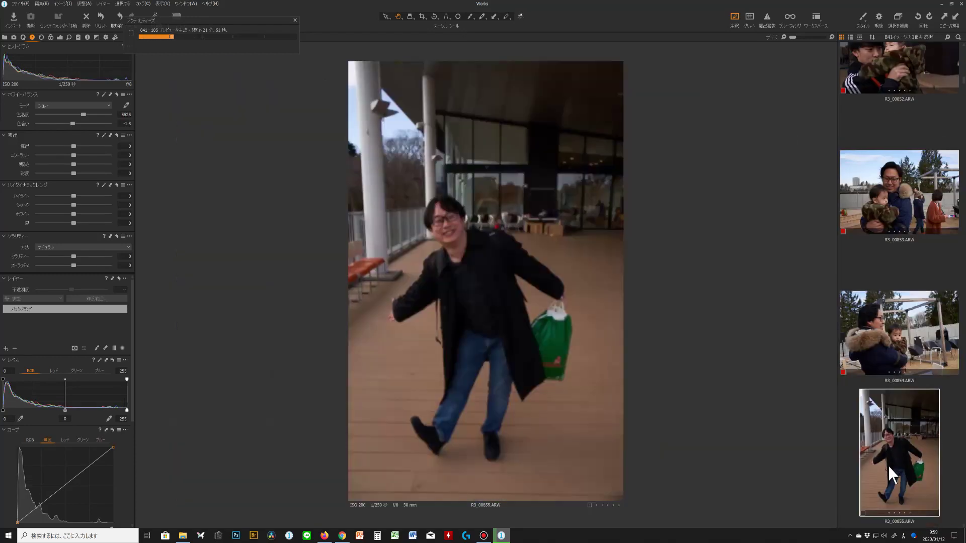
pyautogui.scroll(-1, 894, 424)
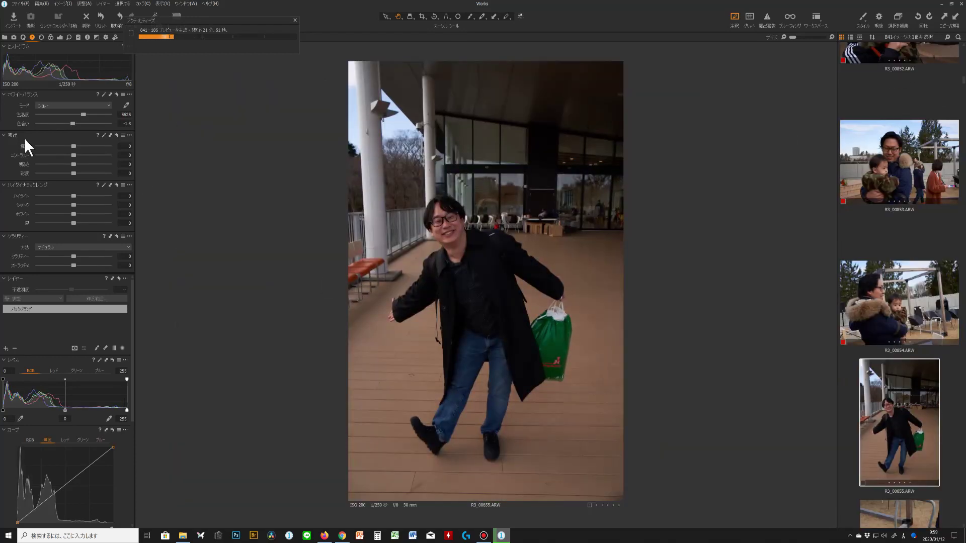
pyautogui.moveTo(72, 146); pyautogui.dragTo(80, 162)
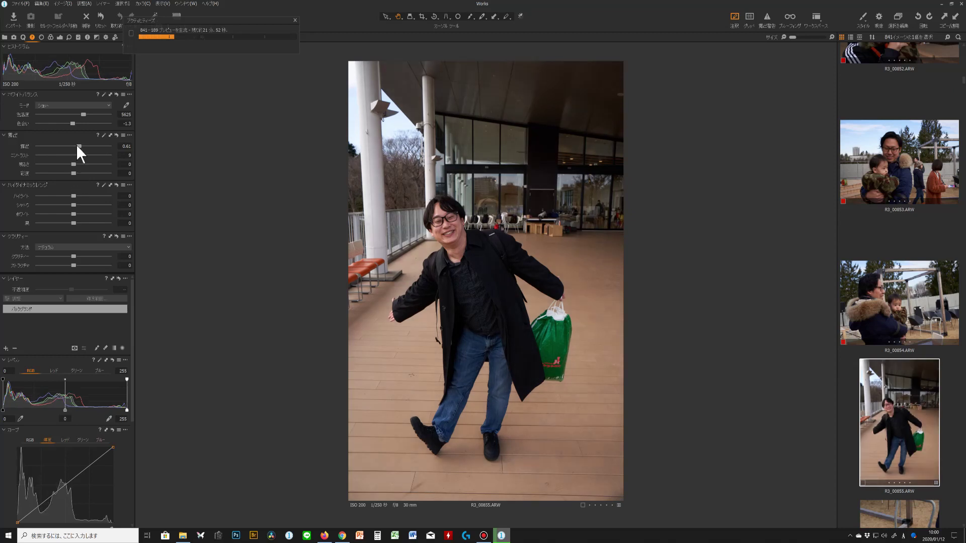
pyautogui.moveTo(71, 124); pyautogui.dragTo(70, 126)
pyautogui.click(84, 113)
pyautogui.moveTo(75, 203); pyautogui.dragTo(67, 194)
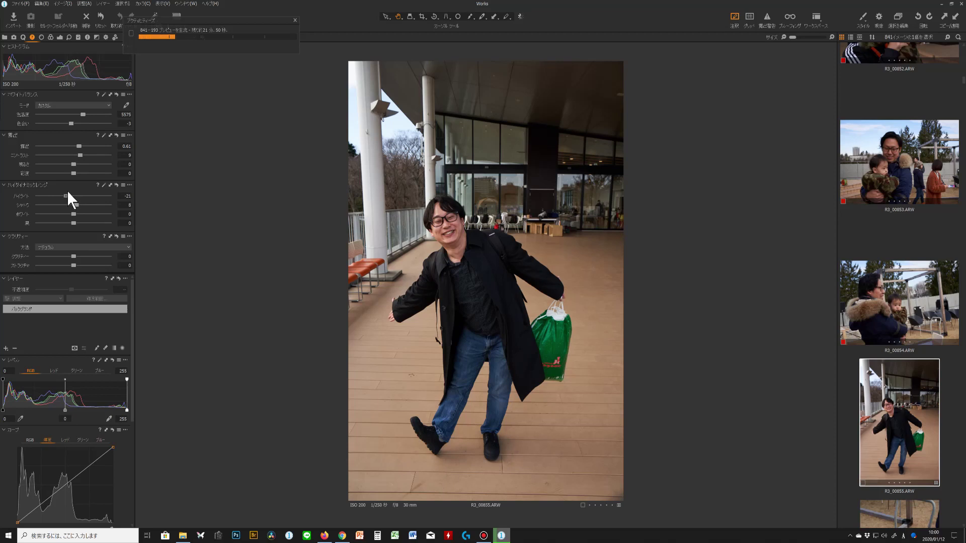
# Apply the adjustments of R3_00855.ARW to the blue bucket photo R3_00858.ARW
pyautogui.scroll(-3, 880, 327)
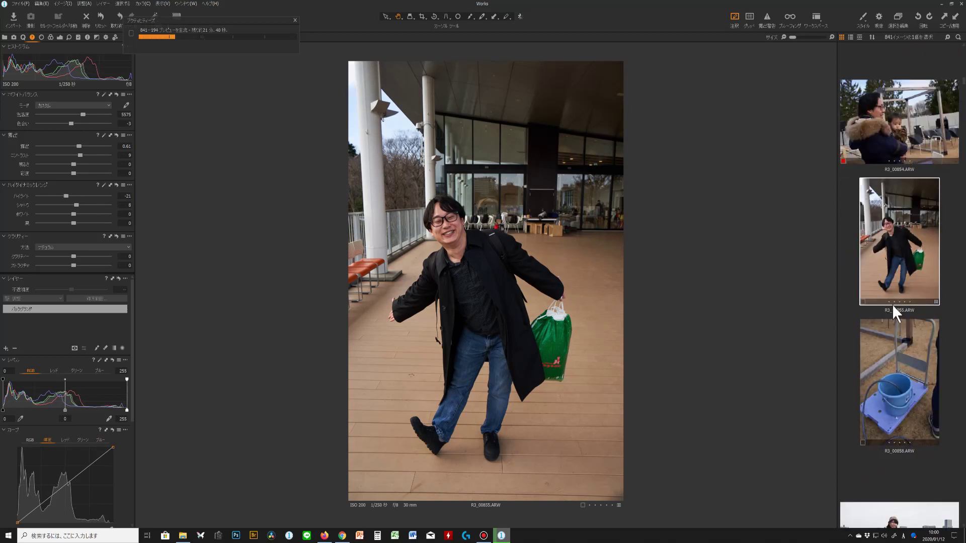
pyautogui.click(901, 409)
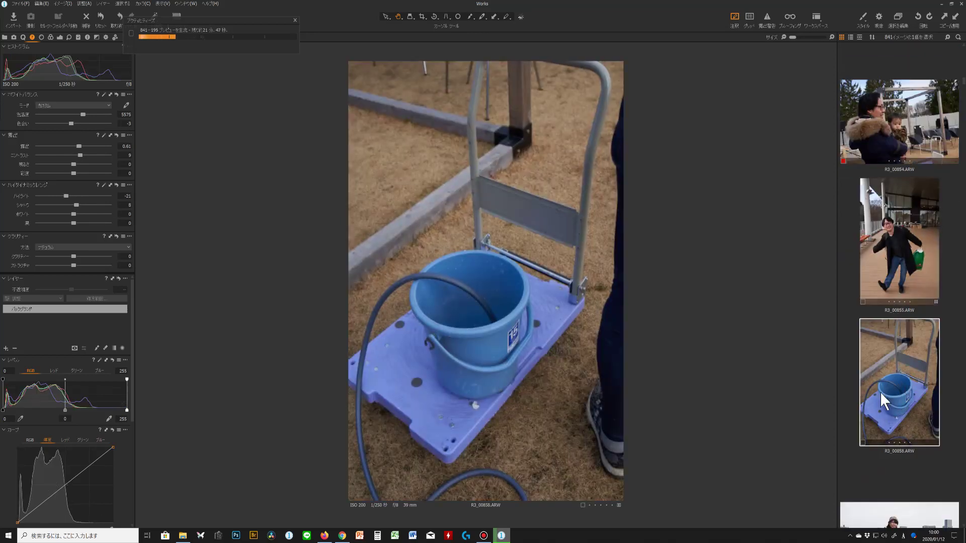
# Apply the copied adjustments to R3_00859.ARW, the woman with the blue bucket, and set its exposure to 0.4
pyautogui.scroll(-2, 876, 384)
pyautogui.scroll(-3, 877, 383)
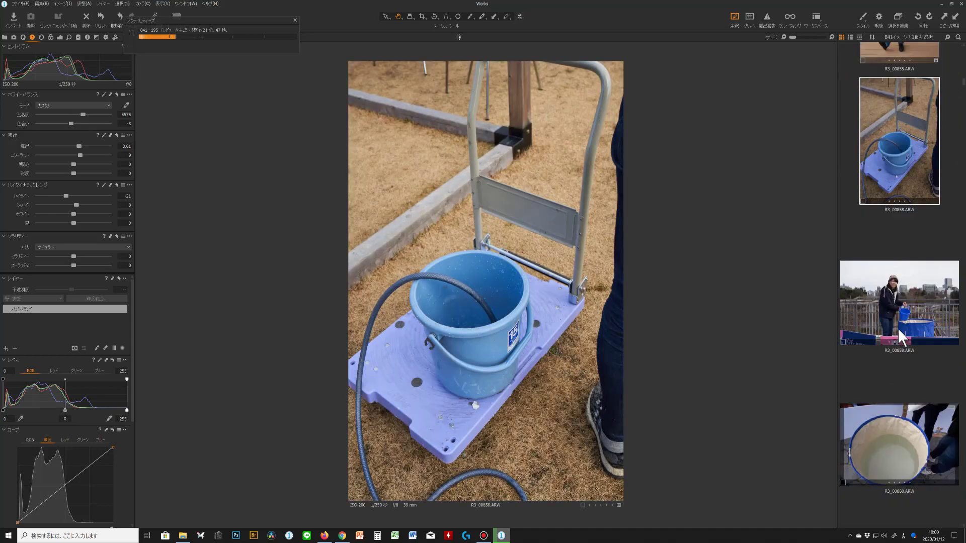
pyautogui.click(895, 334)
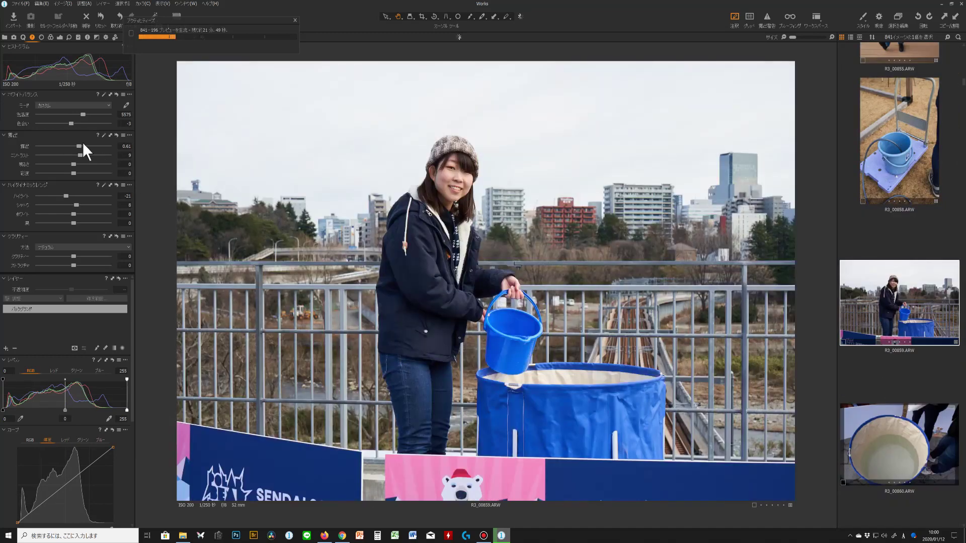
pyautogui.moveTo(82, 144); pyautogui.dragTo(82, 145)
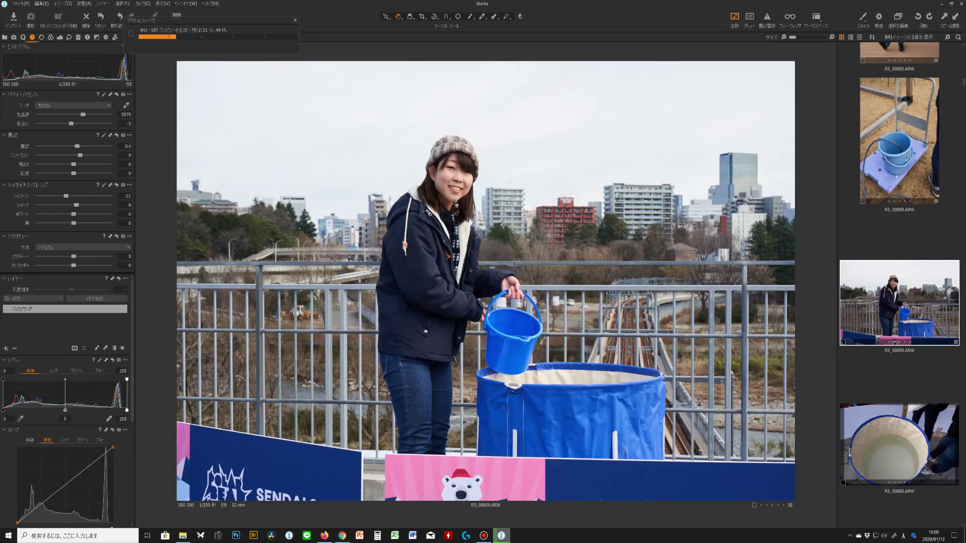
# Copy the adjustments of R3_00822.ARW, the woman sitting in the blue tub, and apply them to R3_00859.ARW
pyautogui.scroll(6, 874, 324)
pyautogui.scroll(10, 882, 346)
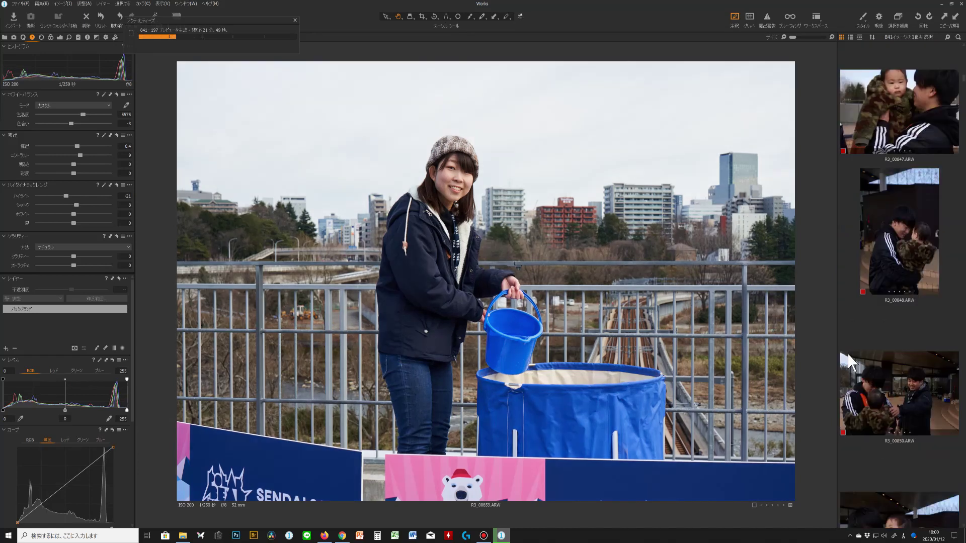
pyautogui.scroll(8, 845, 358)
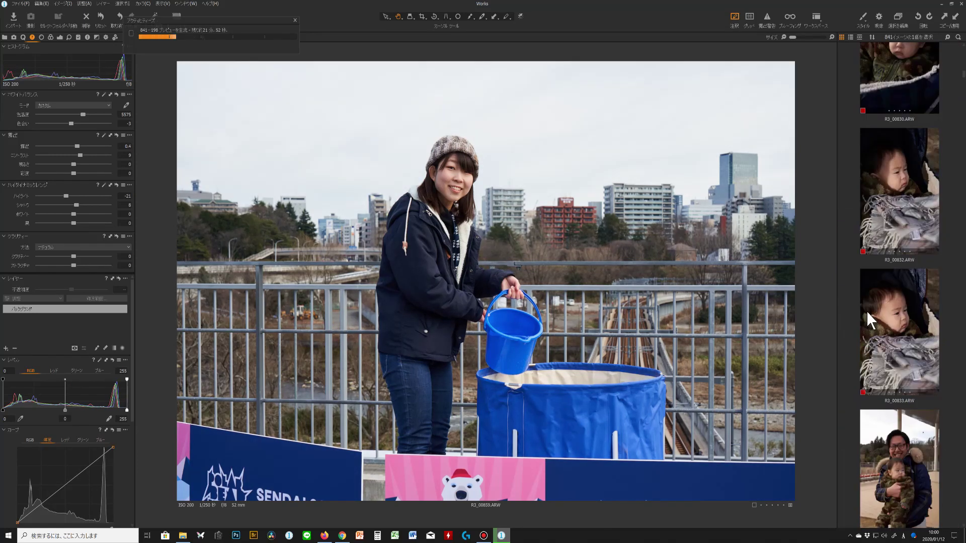
pyautogui.click(931, 106)
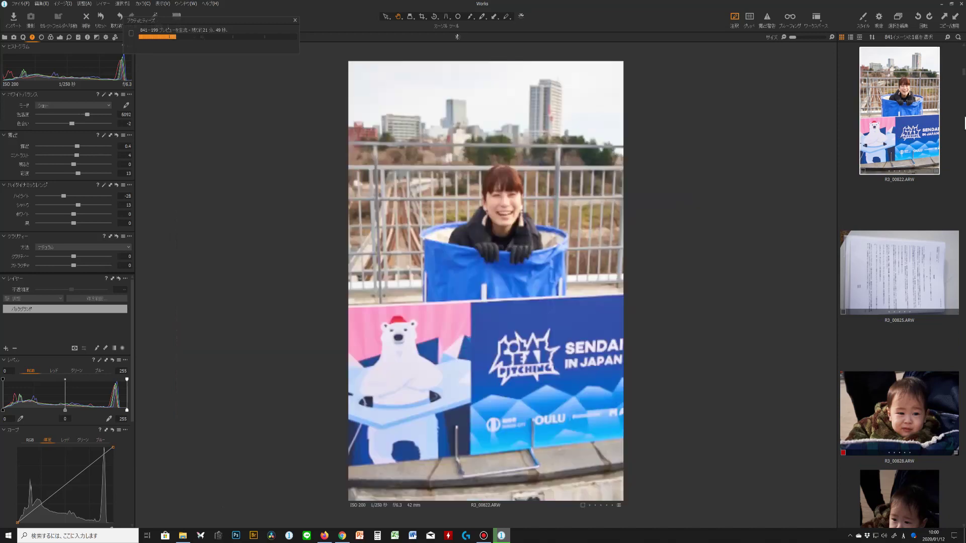
pyautogui.scroll(-5, 933, 217)
pyautogui.scroll(-10, 917, 255)
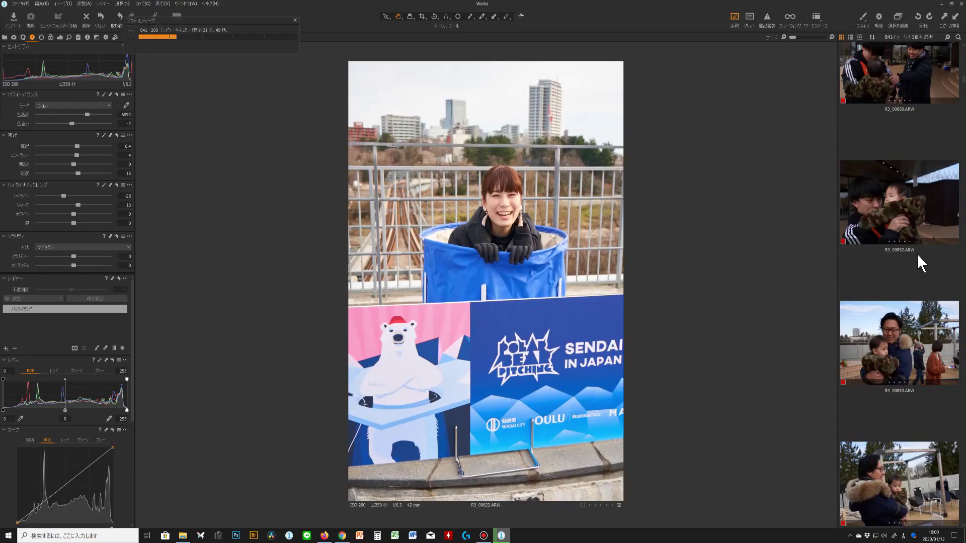
pyautogui.scroll(-3, 910, 256)
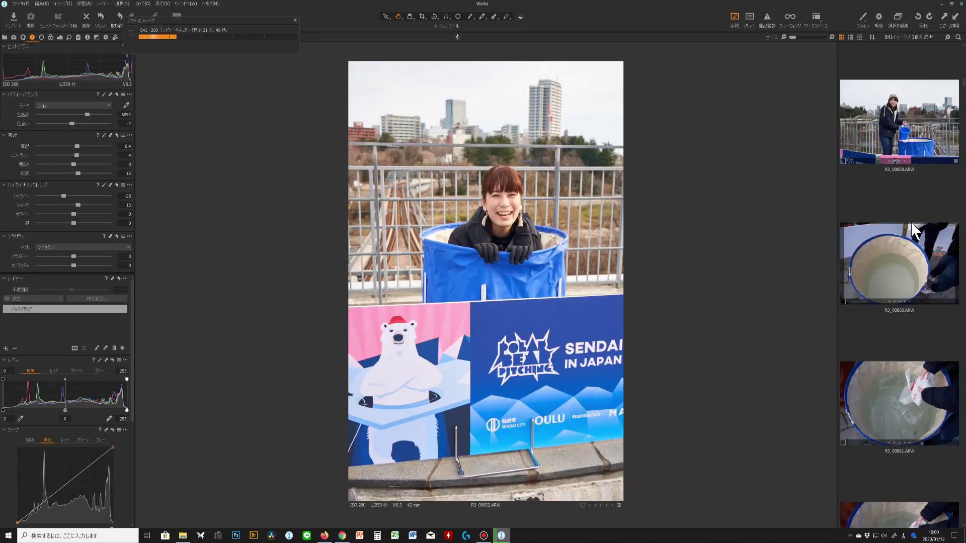
pyautogui.click(915, 138)
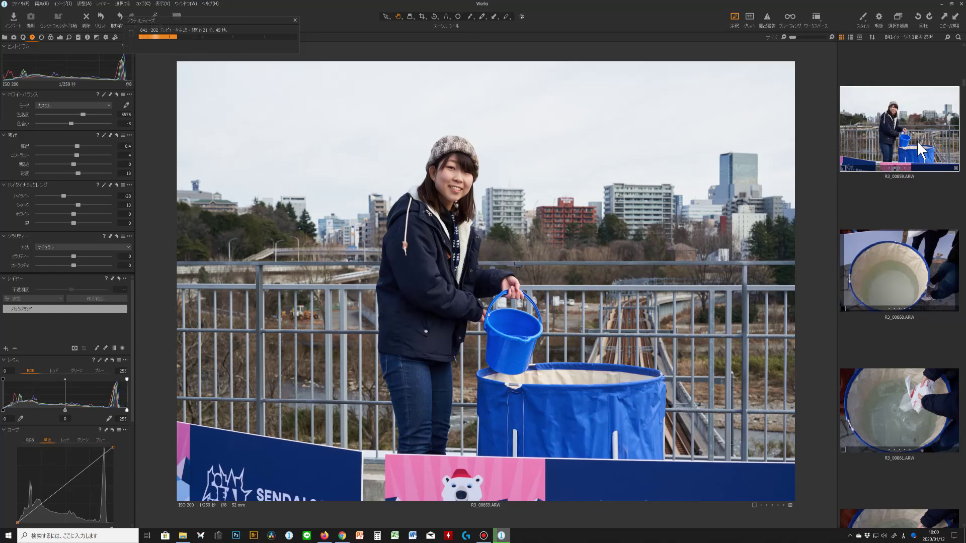
# Develop the water tub photo R3_00860.ARW with colour temperature 4766, contrast 4, saturation 22 and shadows 23
pyautogui.scroll(-2, 917, 141)
pyautogui.click(922, 125)
pyautogui.scroll(2, 916, 141)
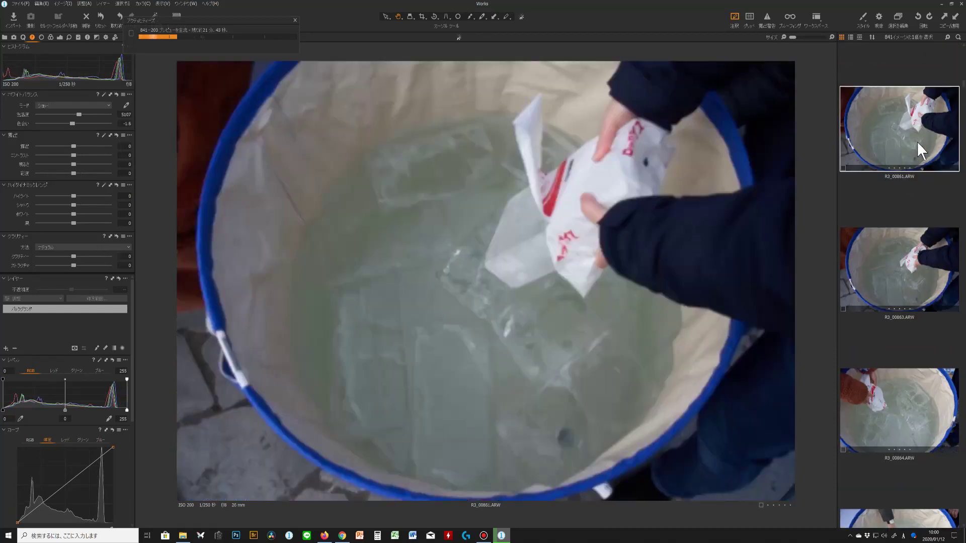
pyautogui.click(921, 171)
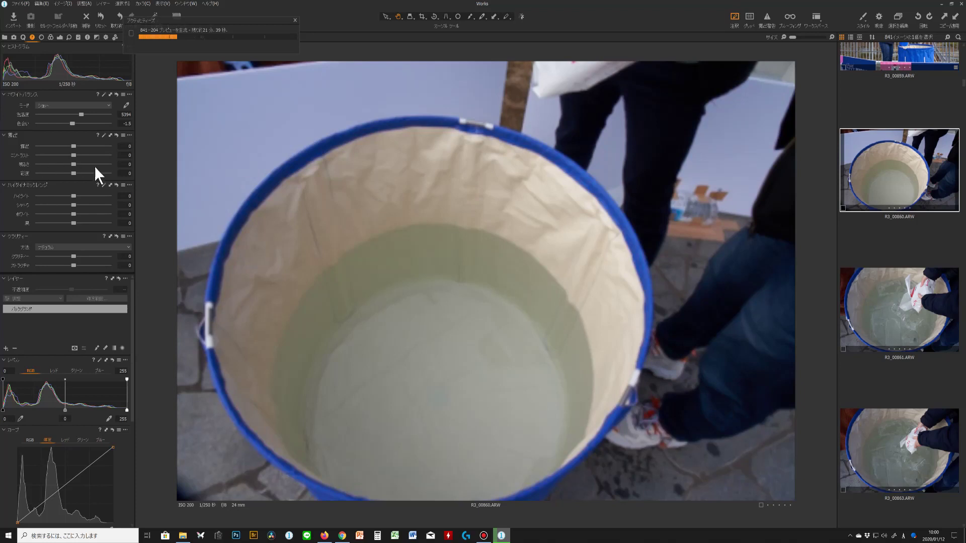
pyautogui.moveTo(79, 116); pyautogui.dragTo(76, 115)
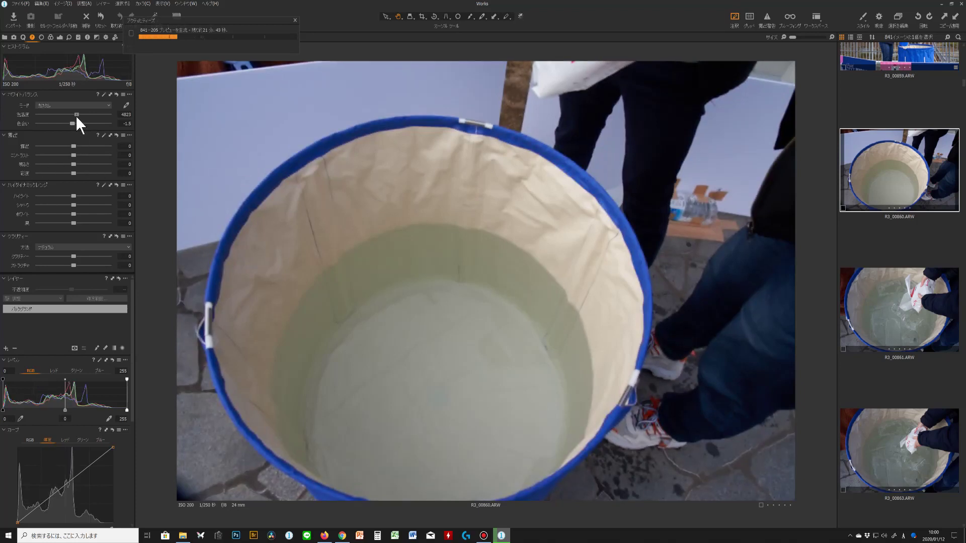
pyautogui.moveTo(75, 115); pyautogui.dragTo(75, 117)
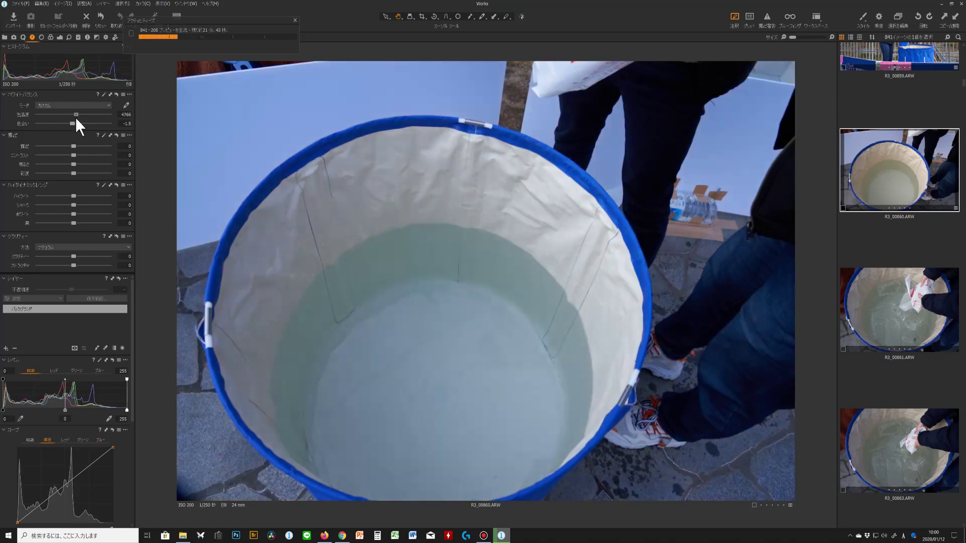
pyautogui.click(77, 156)
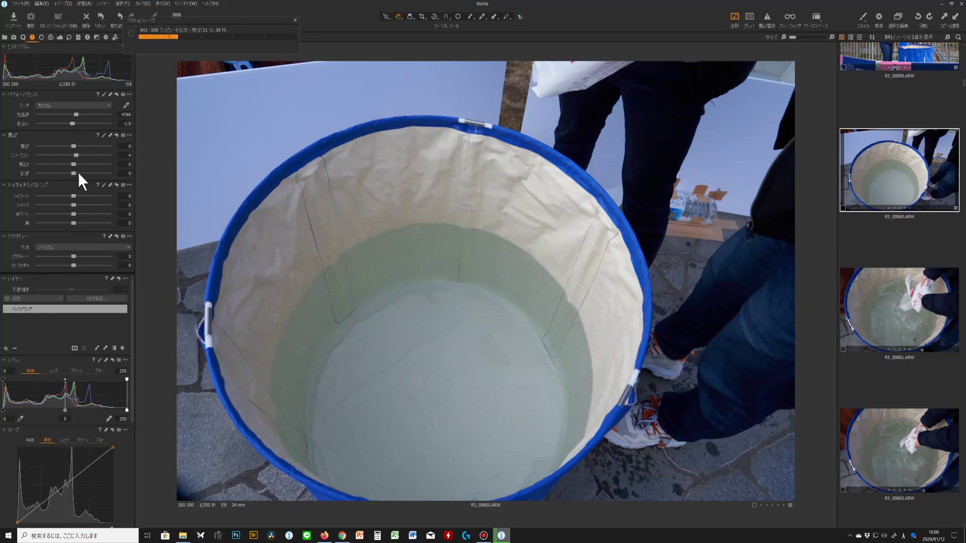
pyautogui.moveTo(73, 174); pyautogui.dragTo(80, 173)
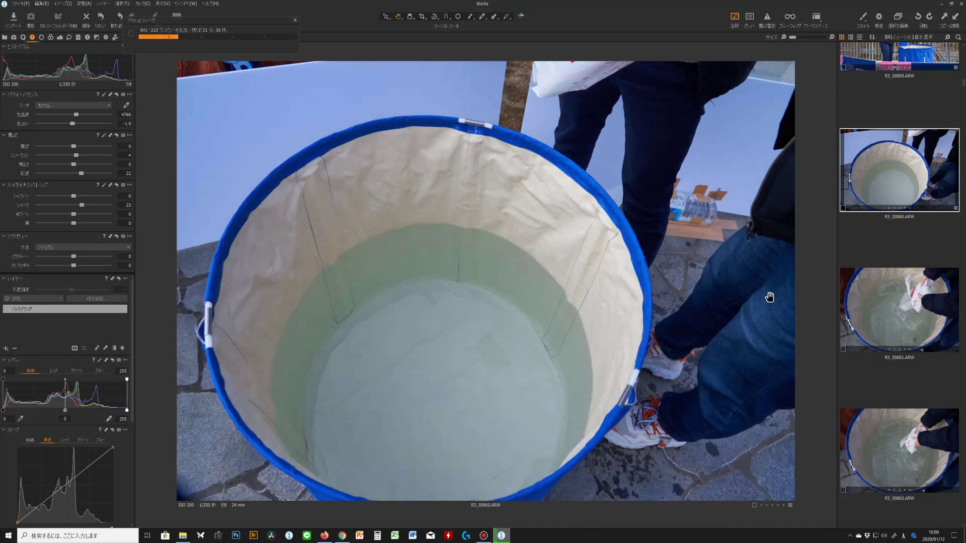
# Apply the adjustments of R3_00860.ARW to the ice tub photos R3_00861.ARW through R3_00867.ARW
pyautogui.click(893, 310)
pyautogui.scroll(-5, 898, 306)
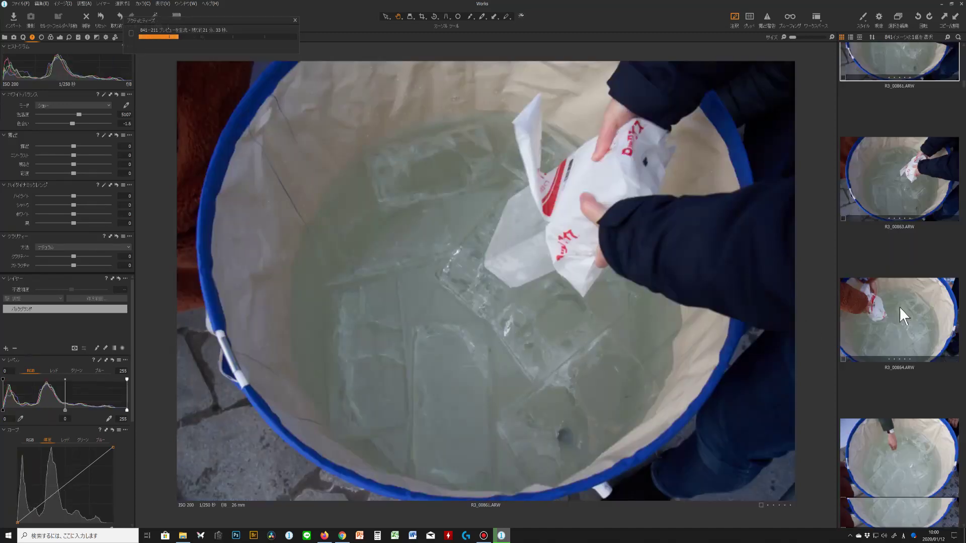
pyautogui.scroll(-2, 900, 315)
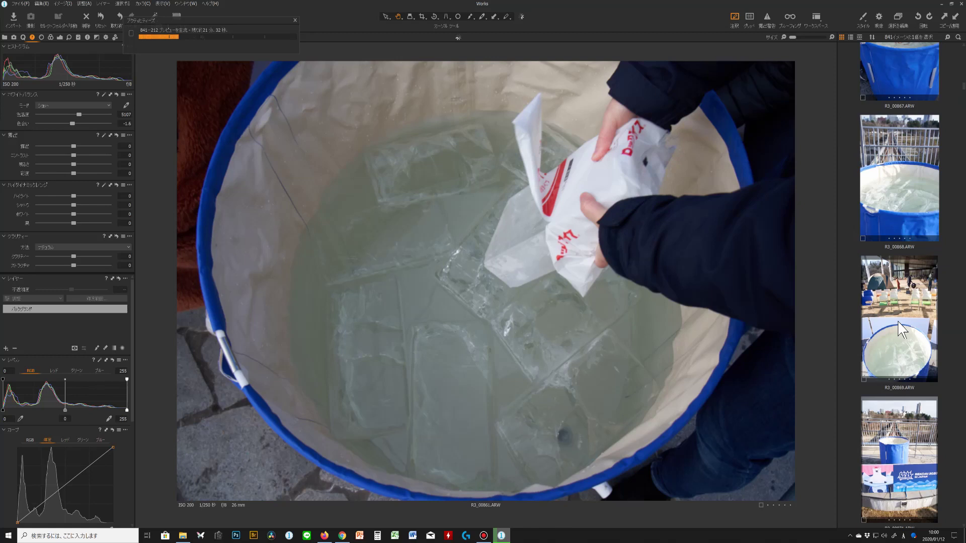
pyautogui.keyDown('shift'); pyautogui.click(925, 60); pyautogui.keyUp('shift')
pyautogui.click(956, 18)
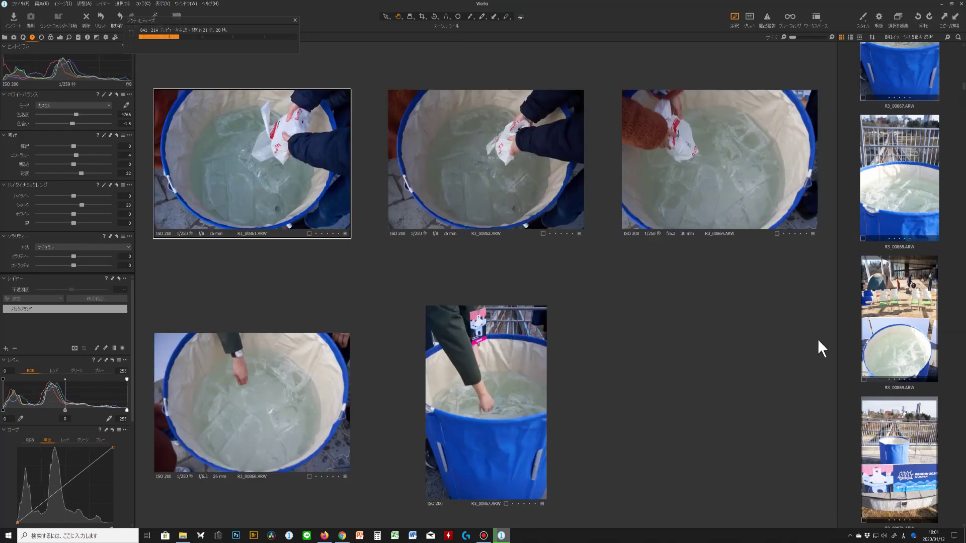
# Apply the same tub adjustments to R3_00868.ARW and R3_00869.ARW, one photo at a time
pyautogui.click(911, 196)
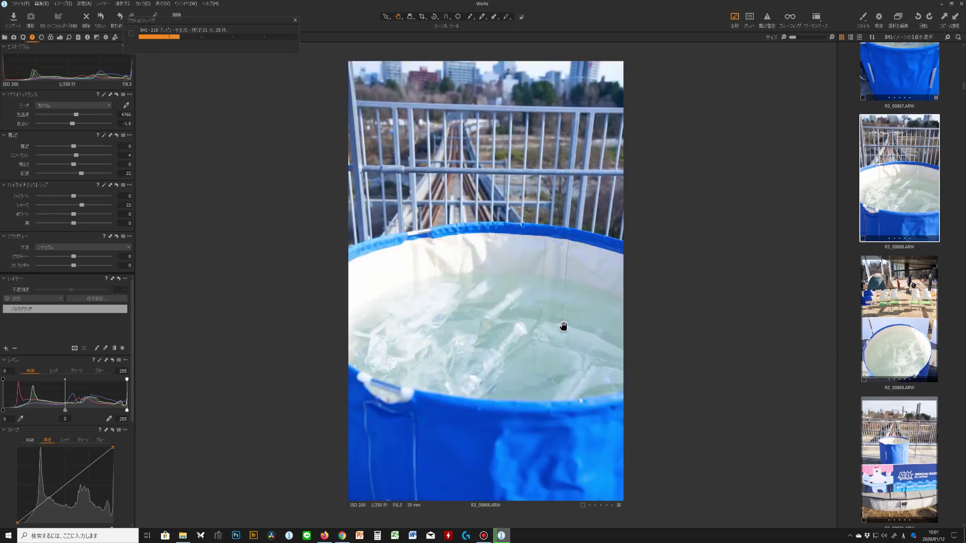
pyautogui.scroll(-1, 905, 350)
pyautogui.click(923, 194)
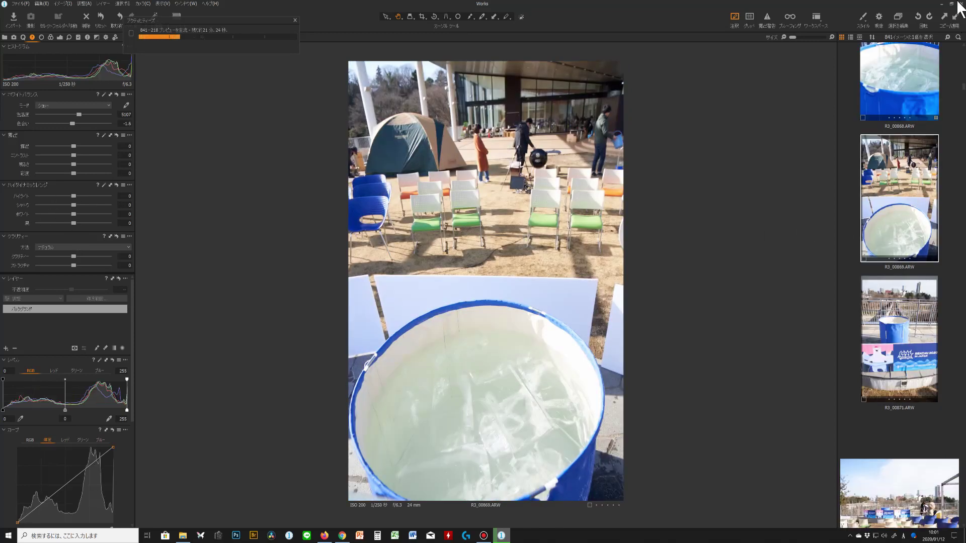
pyautogui.click(955, 19)
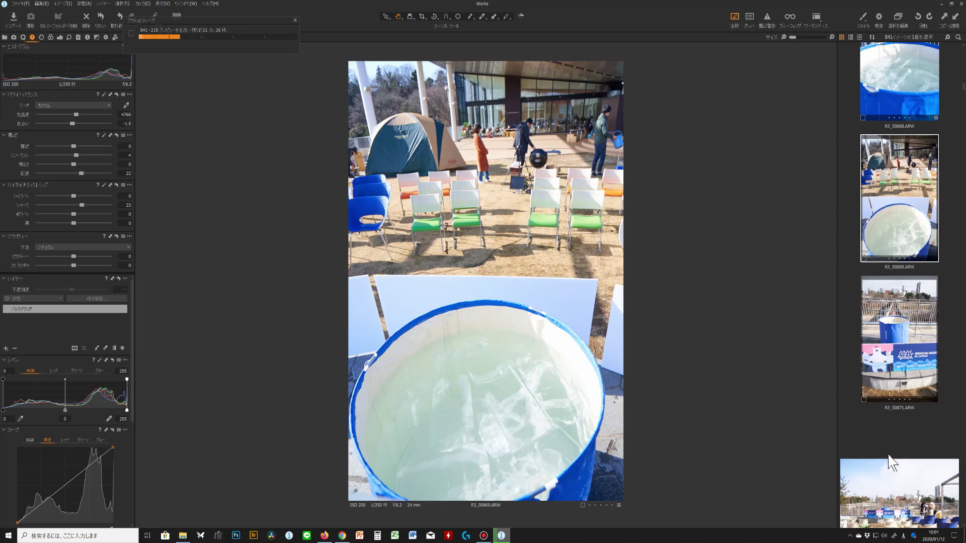
# Develop R3_00871.ARW, the blue tub behind the polar bear banner, with highlights -32, shadows 18, contrast 9 and saturation 9
pyautogui.scroll(-2, 932, 391)
pyautogui.scroll(1, 912, 138)
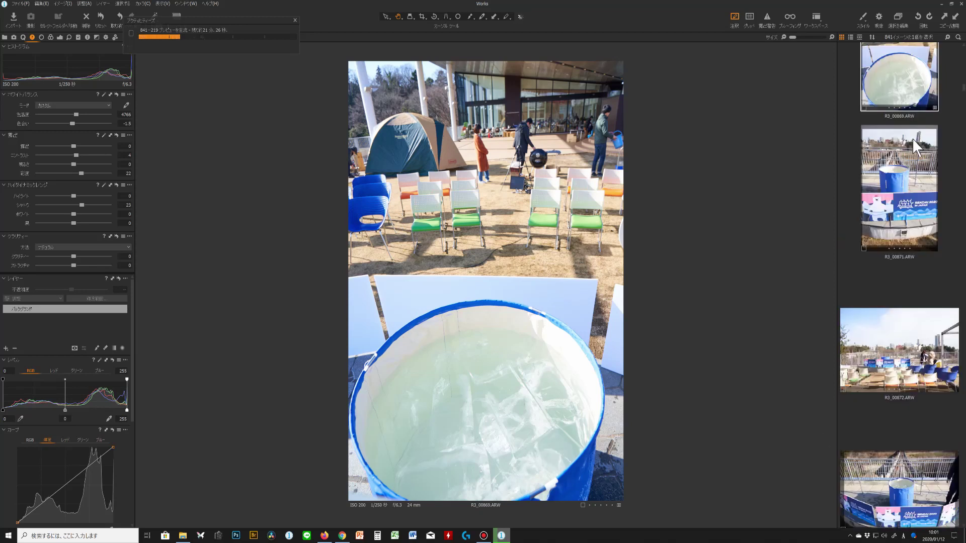
pyautogui.click(910, 209)
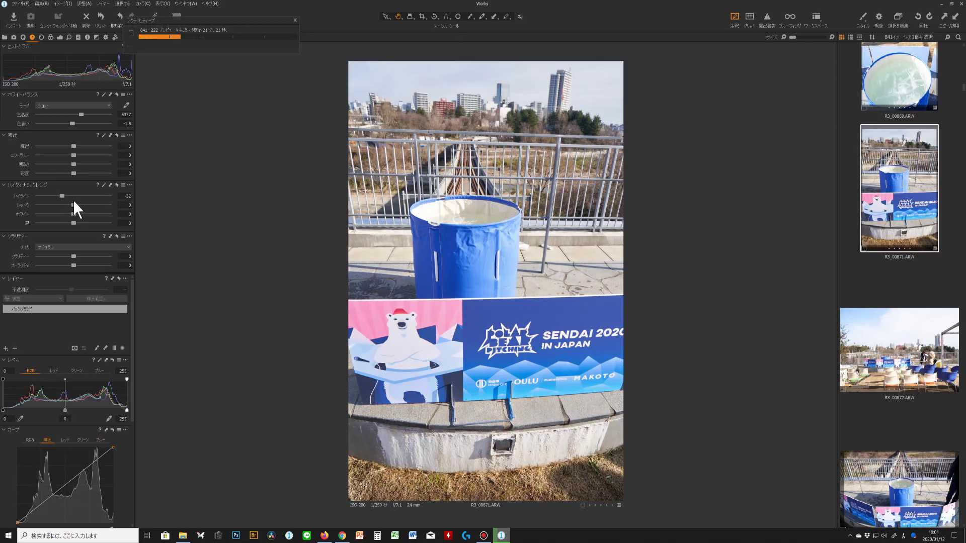
pyautogui.moveTo(73, 204); pyautogui.dragTo(80, 205)
pyautogui.moveTo(74, 154); pyautogui.dragTo(80, 155)
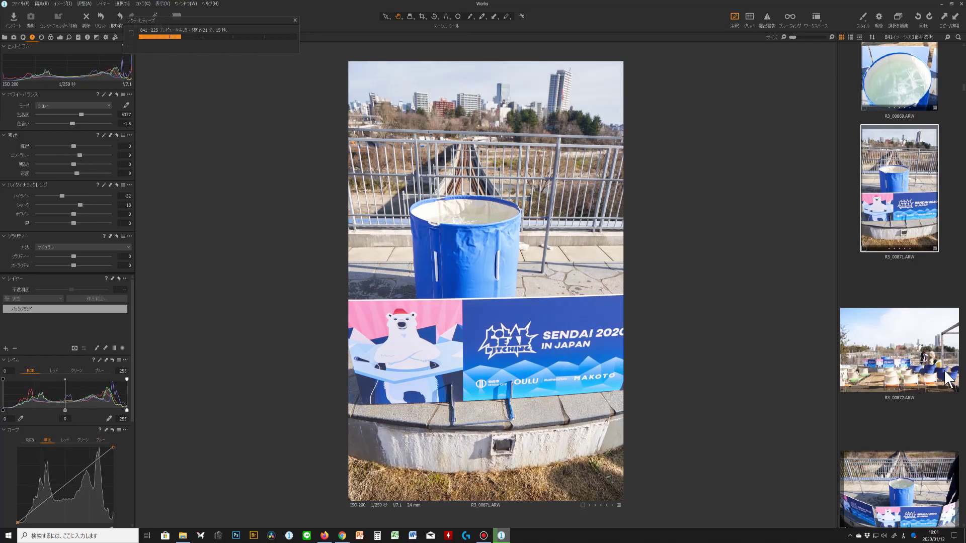
# Apply the adjustments of R3_00871.ARW to the venue photos R3_00872.ARW through R3_00875.ARW
pyautogui.click(910, 370)
pyautogui.scroll(-6, 941, 260)
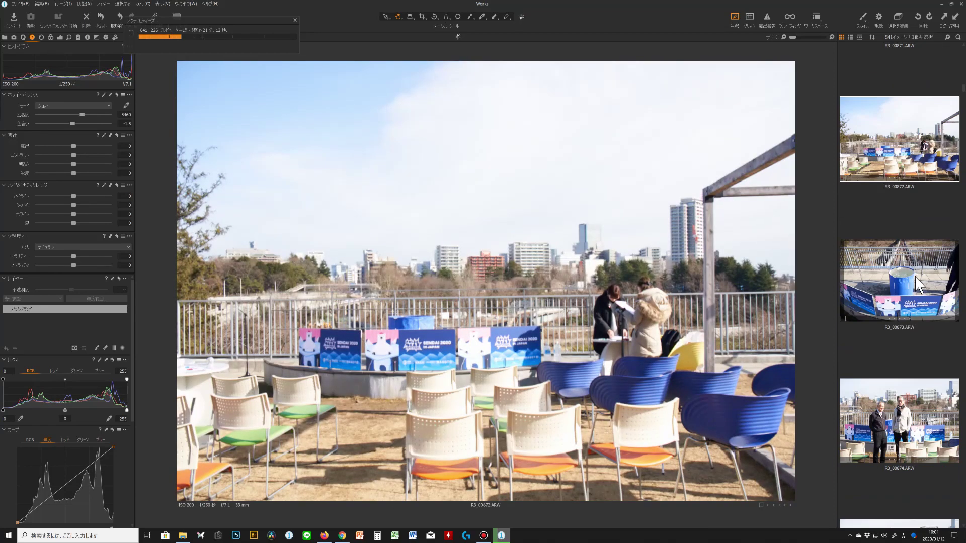
pyautogui.scroll(-2, 910, 278)
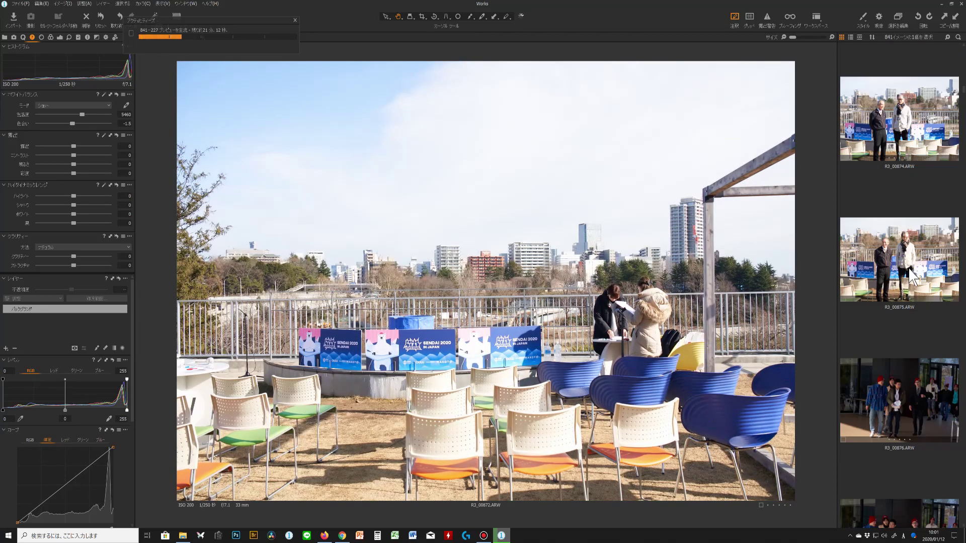
pyautogui.keyDown('shift'); pyautogui.click(915, 226); pyautogui.keyUp('shift')
pyautogui.click(956, 20)
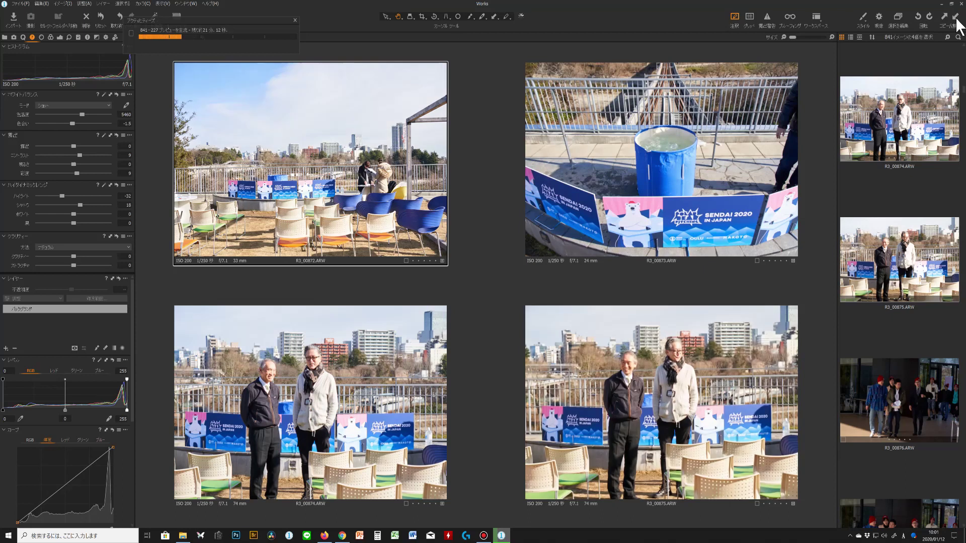
# Set the exposure of R3_00875.ARW, the two men standing behind the chairs, to -0.7
pyautogui.click(910, 324)
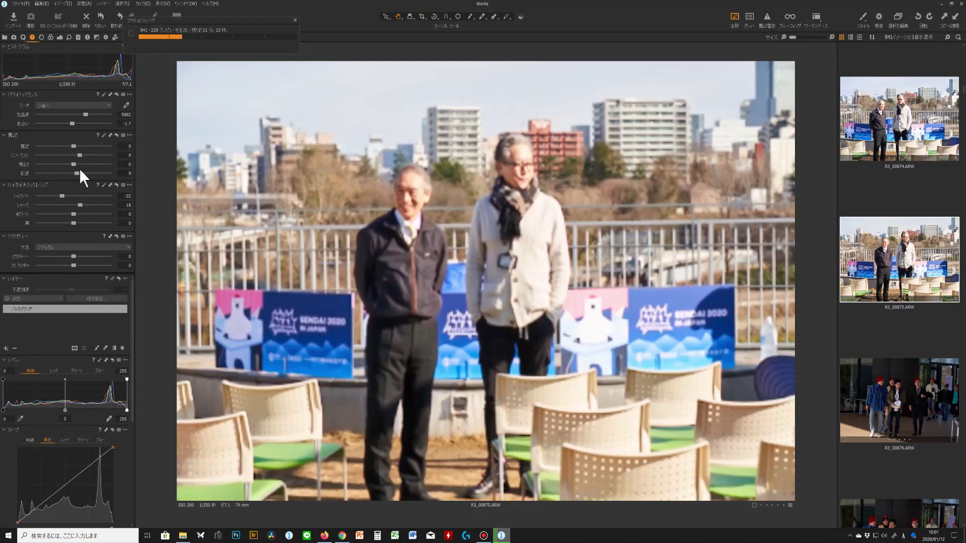
pyautogui.scroll(-3, 78, 144)
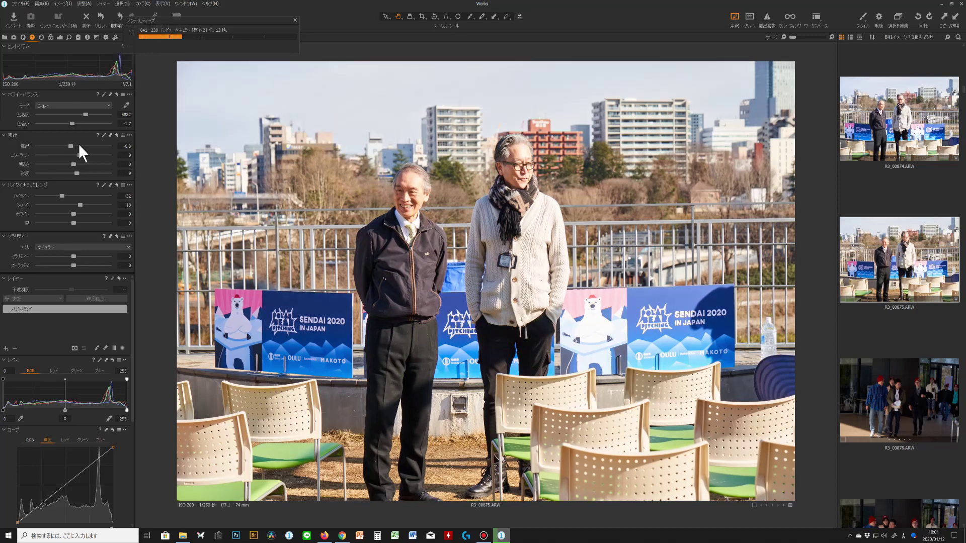
pyautogui.scroll(-3, 76, 149)
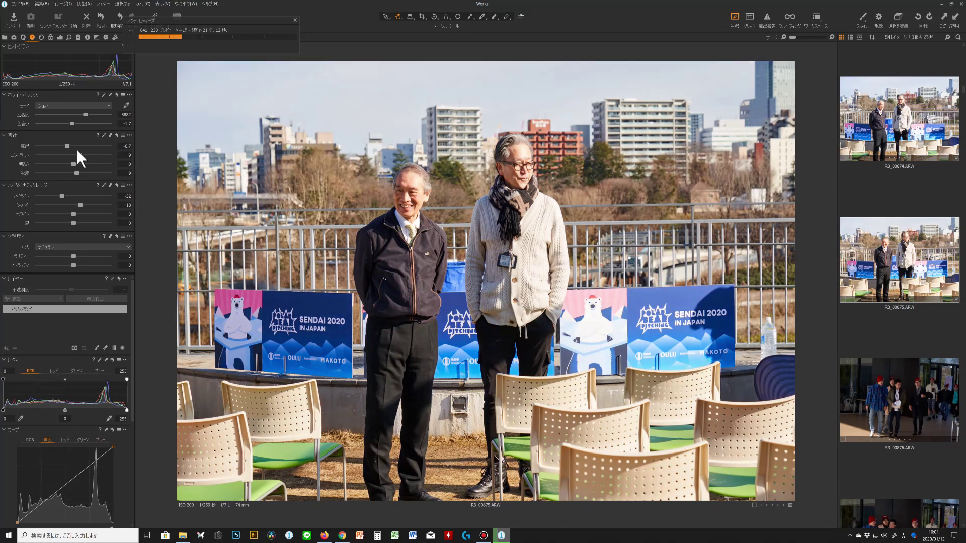
# Copy the adjustments of R3_00855.ARW, the man with the green bag, and apply them to the red-hat group photo R3_00876.ARW
pyautogui.click(902, 393)
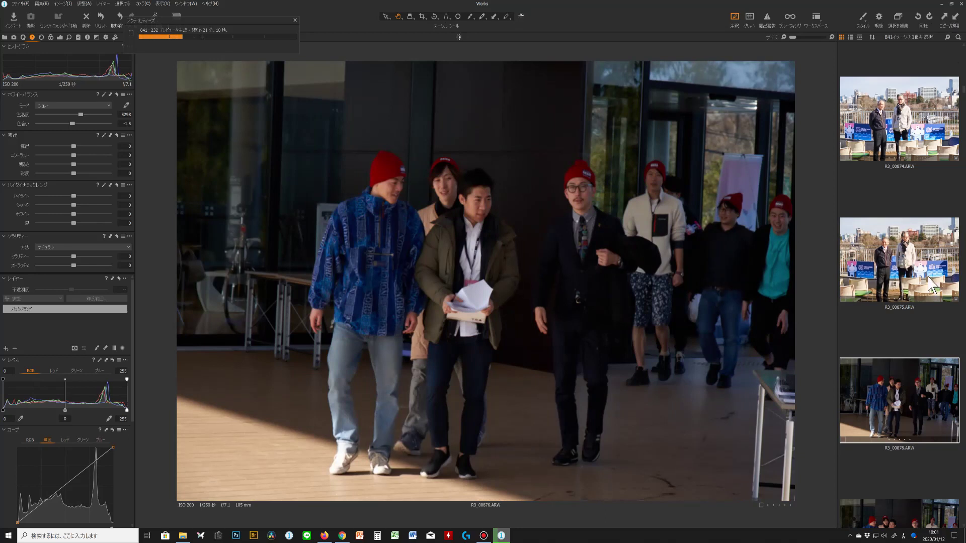
pyautogui.scroll(5, 930, 355)
pyautogui.scroll(10, 932, 347)
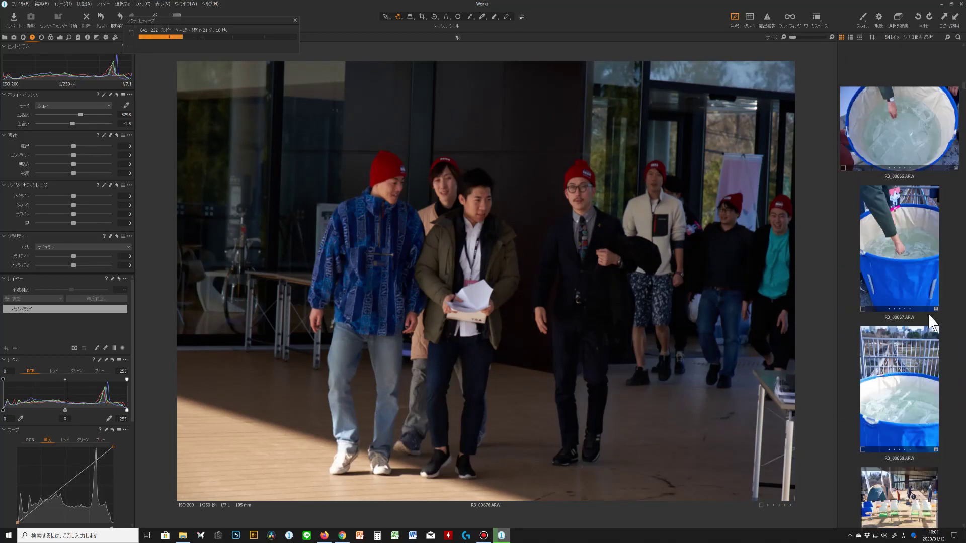
pyautogui.scroll(6, 925, 305)
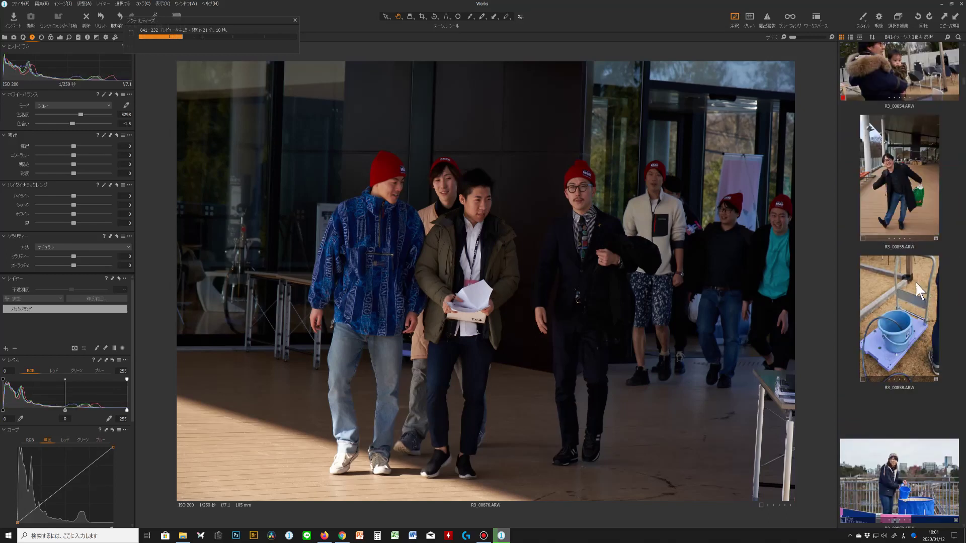
pyautogui.click(918, 285)
pyautogui.scroll(-18, 913, 274)
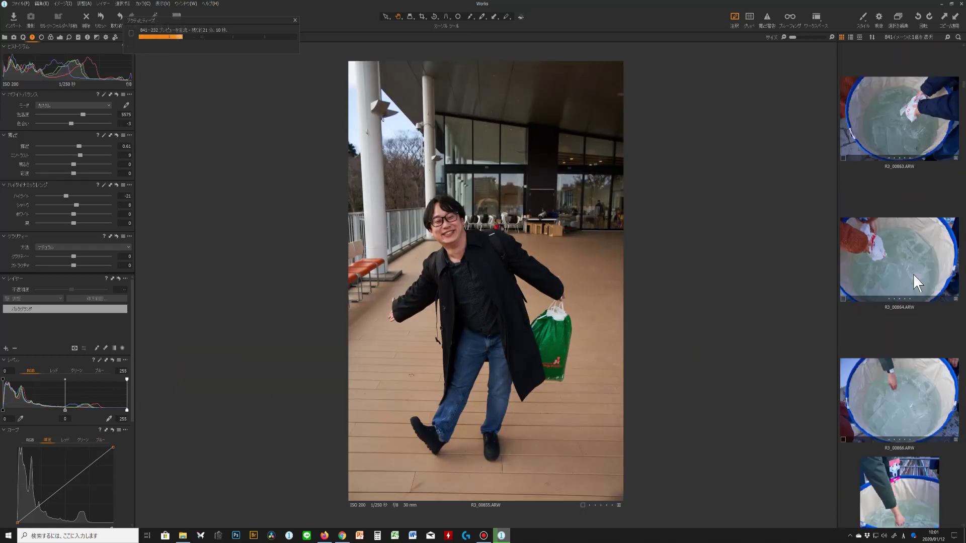
pyautogui.scroll(-2, 896, 288)
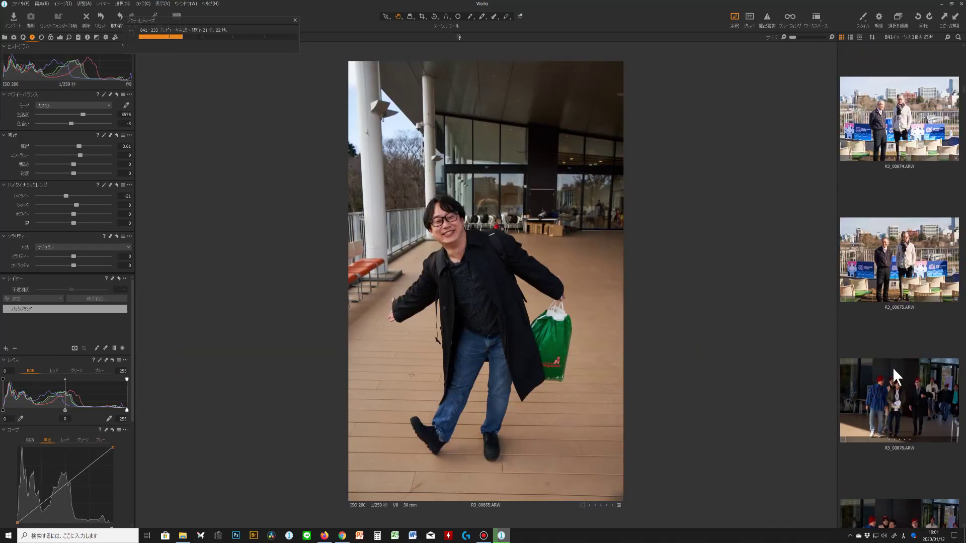
pyautogui.click(893, 372)
pyautogui.hotkey('ctrl', 'shift', 'v')
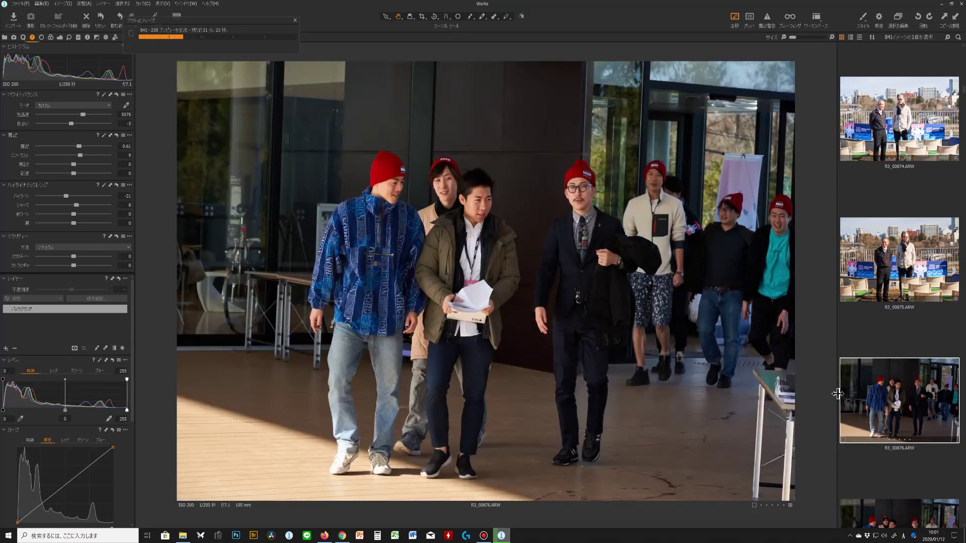
# Apply the same copied adjustments to the three walking group photos R3_00878.ARW, R3_00880.ARW and R3_00882.ARW together
pyautogui.scroll(-2, 910, 337)
pyautogui.click(910, 367)
pyautogui.scroll(-5, 901, 372)
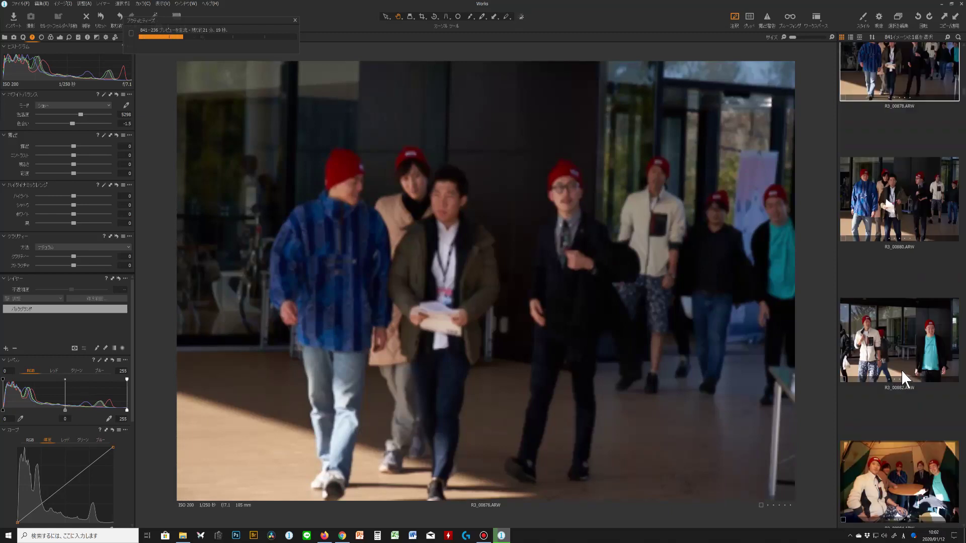
pyautogui.scroll(-2, 901, 361)
pyautogui.keyDown('shift'); pyautogui.click(880, 239); pyautogui.keyUp('shift')
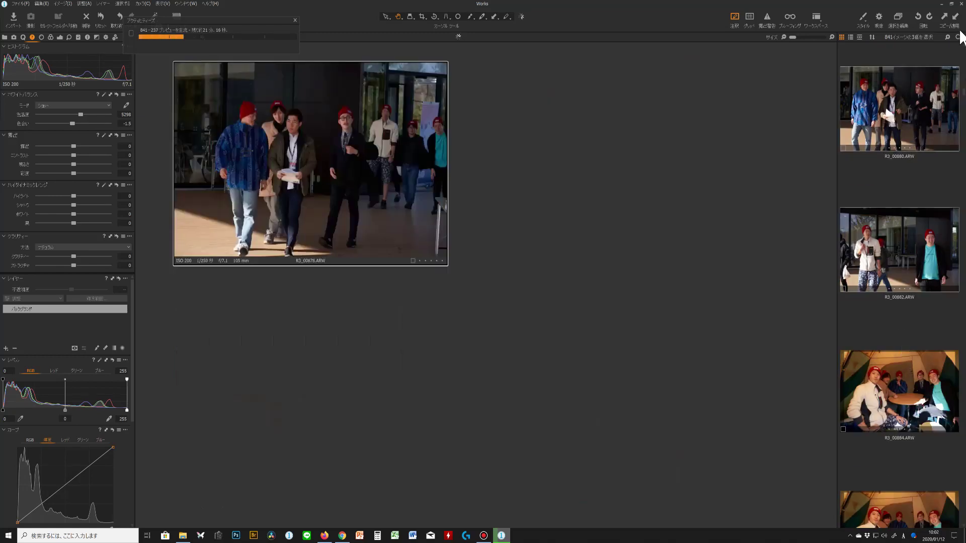
pyautogui.click(955, 19)
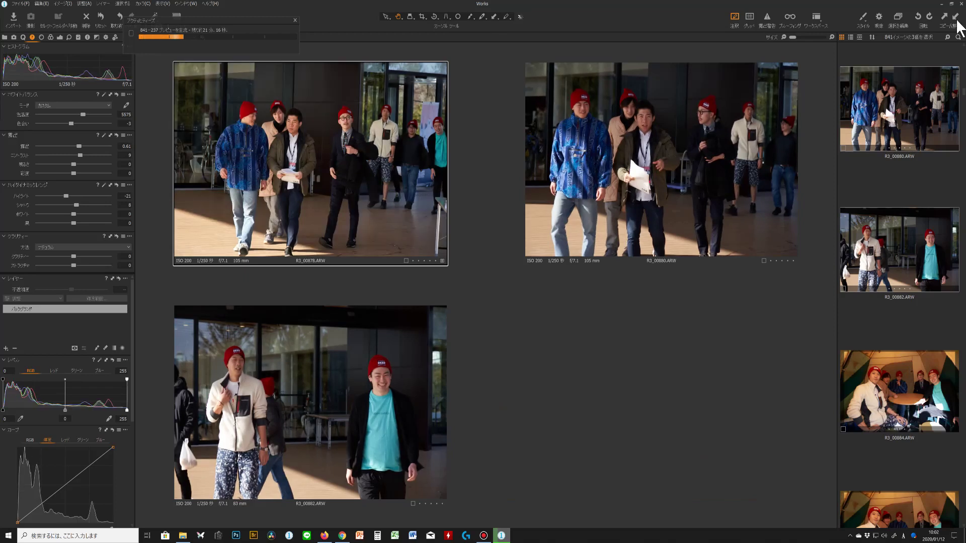
pyautogui.click(955, 20)
# Develop R3_00884.ARW, the group inside the tent, with exposure 0.59, highlights -36 and shadows 11
pyautogui.click(902, 393)
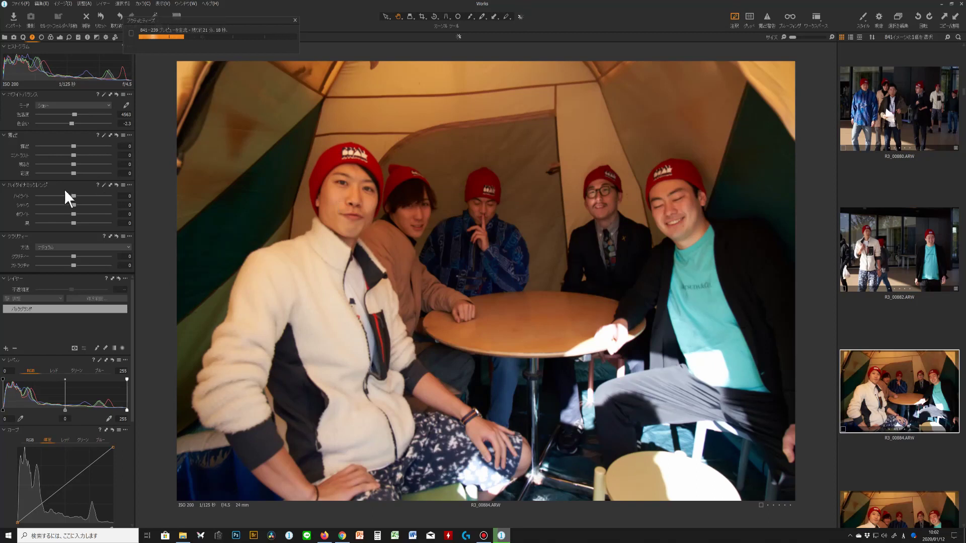
pyautogui.moveTo(75, 145); pyautogui.dragTo(78, 147)
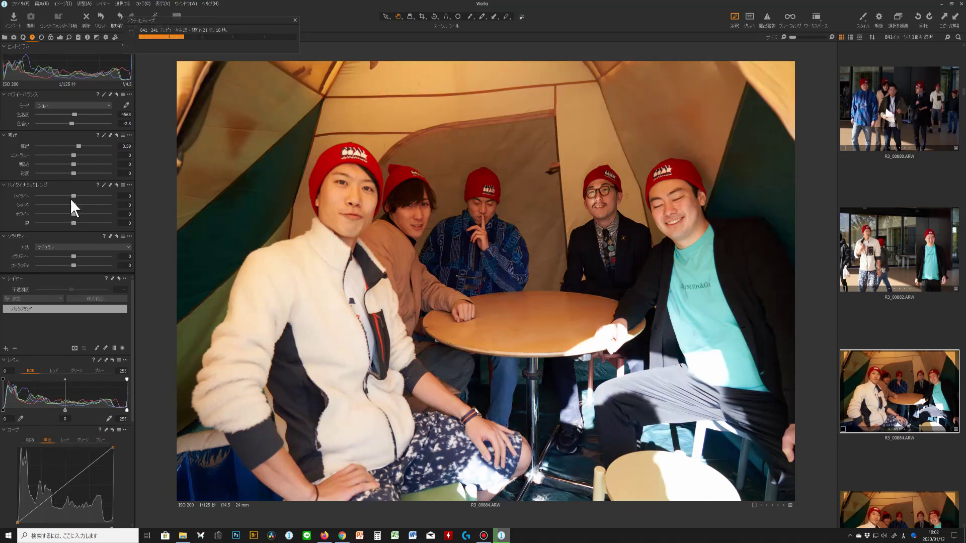
pyautogui.moveTo(71, 198)
pyautogui.mouseDown()
pyautogui.moveTo(59, 195)
pyautogui.moveTo(77, 204)
pyautogui.mouseUp()
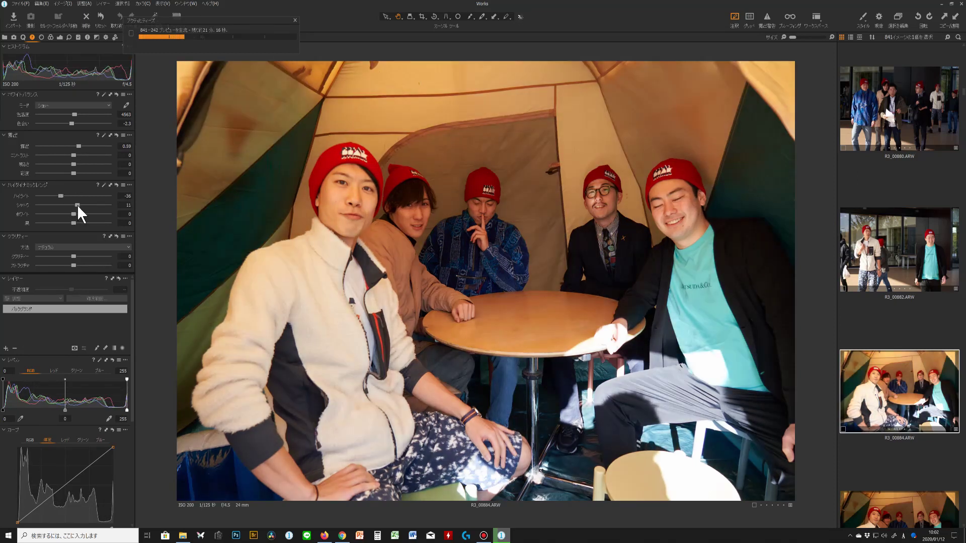
# Apply the adjustments of R3_00884.ARW to the other tent photos, R3_00886.ARW and R3_00888.ARW
pyautogui.scroll(-2, 943, 301)
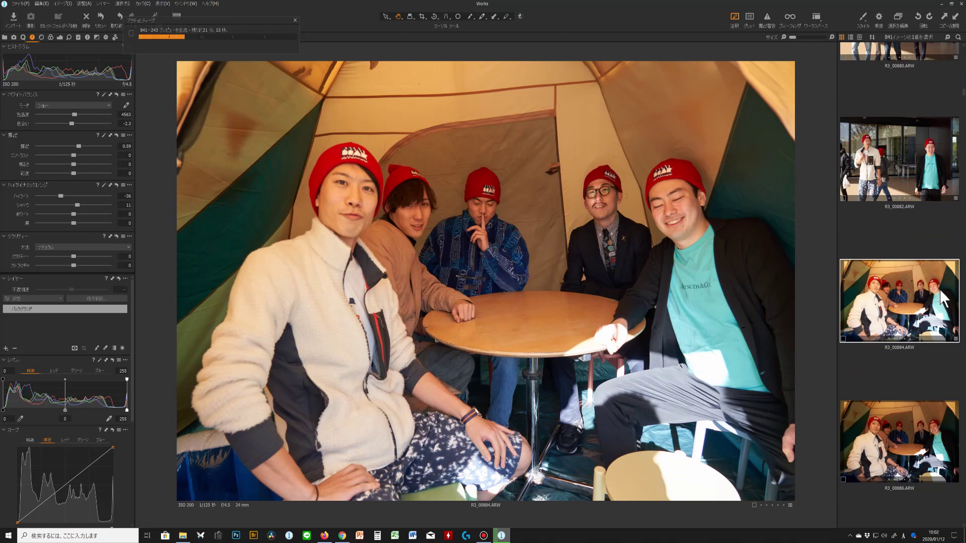
pyautogui.scroll(-4, 904, 312)
pyautogui.click(907, 269)
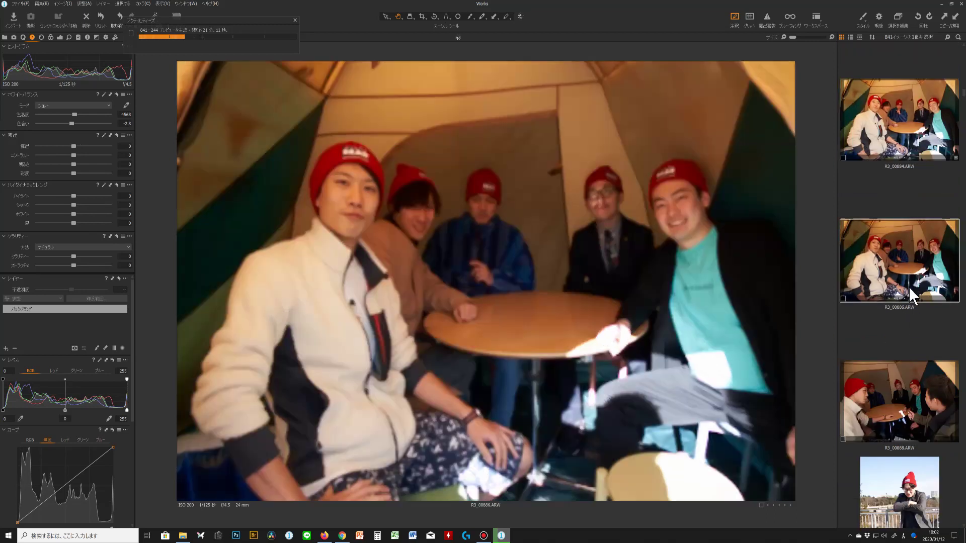
pyautogui.scroll(-1, 927, 340)
pyautogui.keyDown('ctrl'); pyautogui.click(925, 317); pyautogui.keyUp('ctrl')
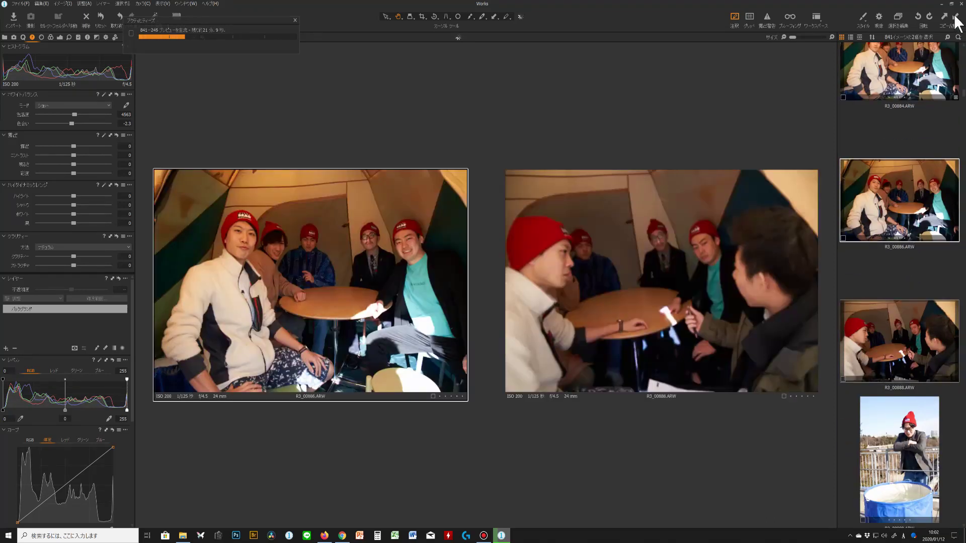
# Develop R3_00890.ARW, the man behind the blue tub, with contrast 6, highlights -40, shadows 7, clarity 7, structure 5 and exposure 0
pyautogui.click(910, 466)
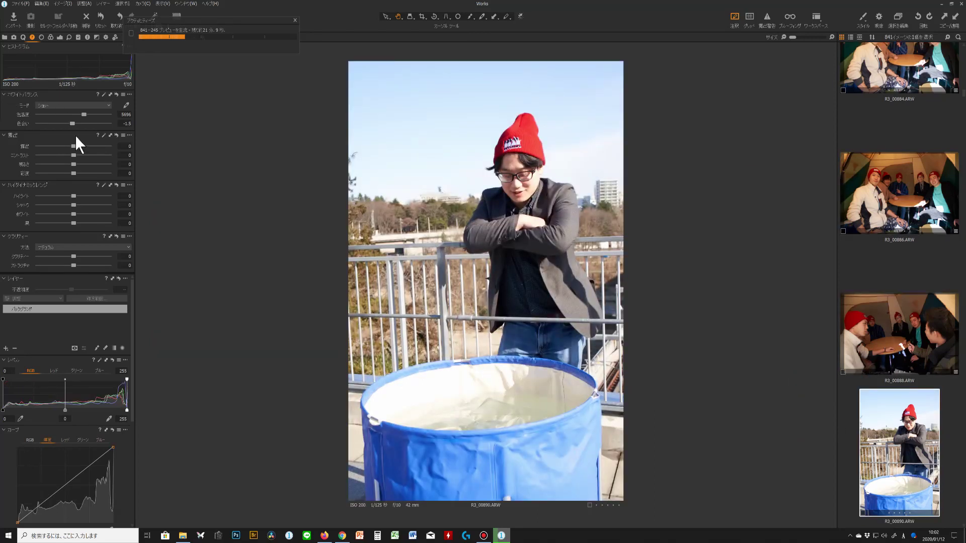
pyautogui.moveTo(75, 196); pyautogui.dragTo(65, 196)
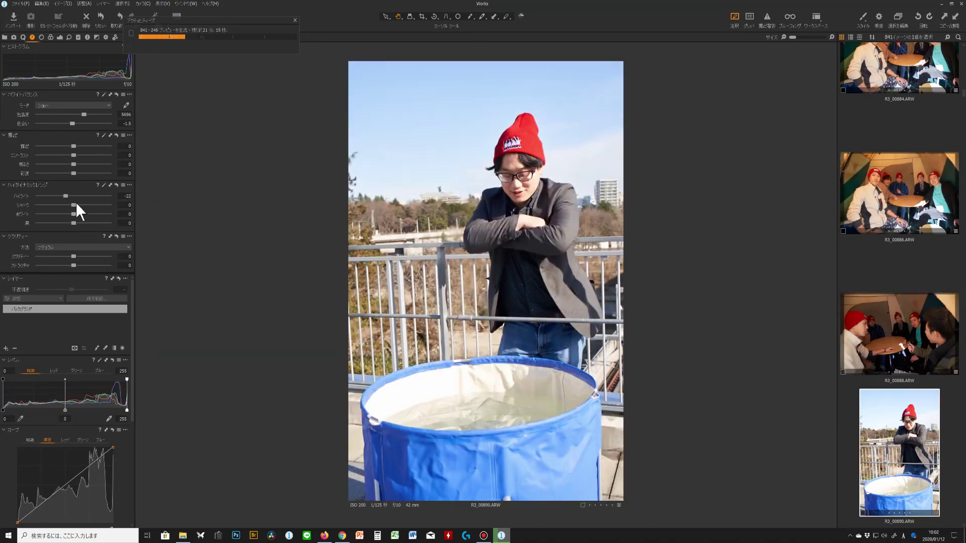
pyautogui.click(77, 204)
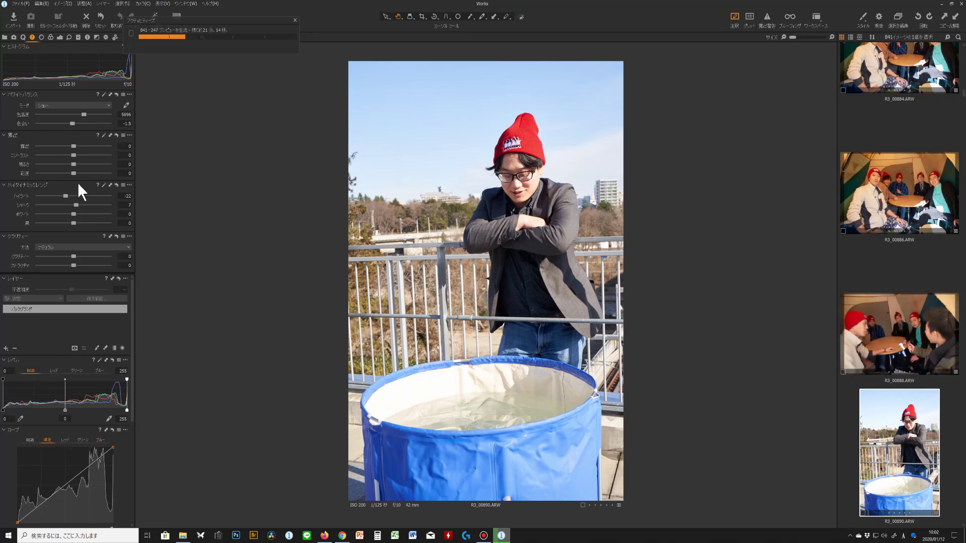
pyautogui.click(77, 155)
pyautogui.click(74, 145)
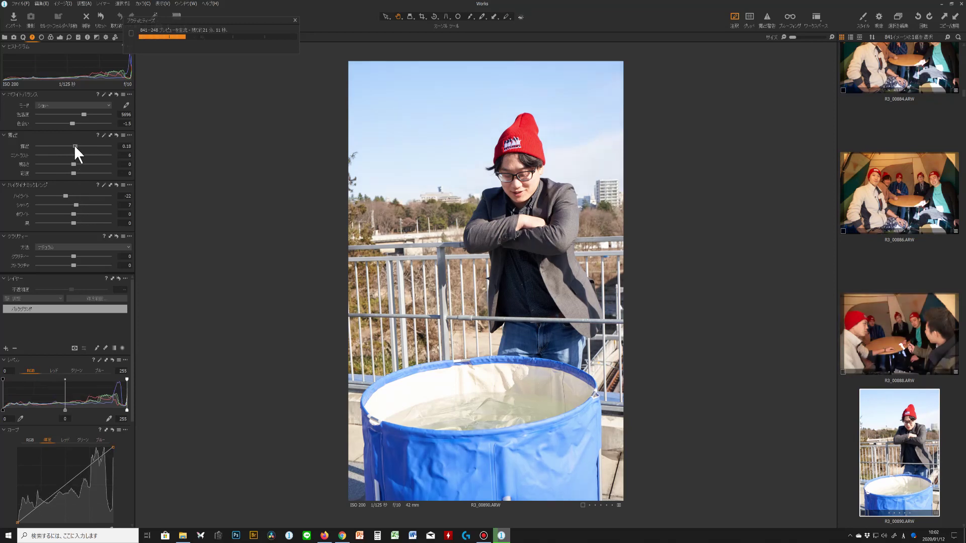
pyautogui.click(74, 145)
pyautogui.doubleClick(74, 147)
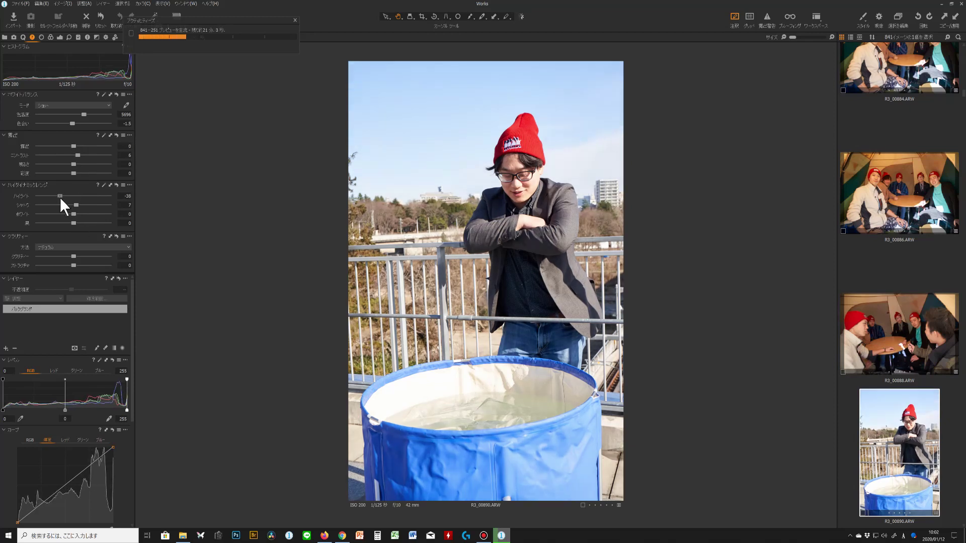
pyautogui.click(75, 256)
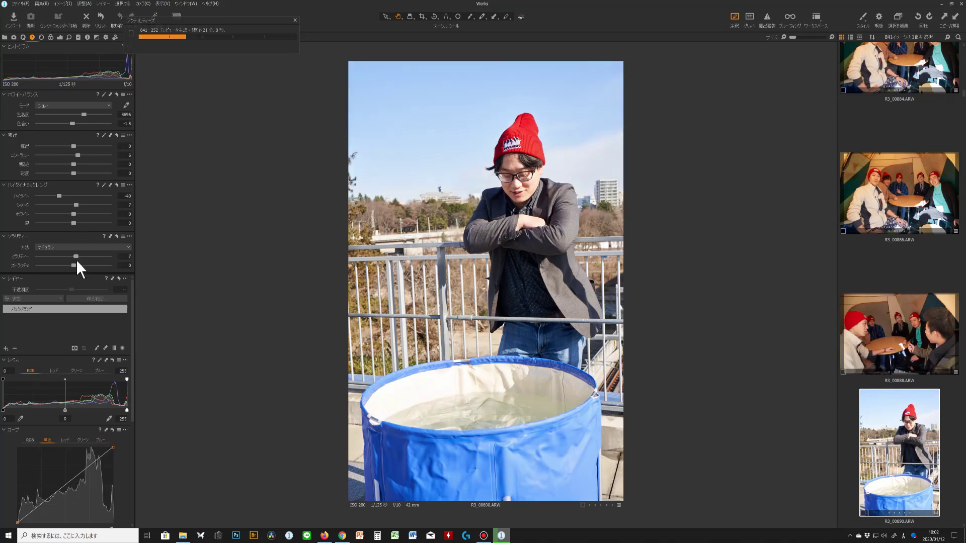
pyautogui.moveTo(74, 265); pyautogui.dragTo(77, 265)
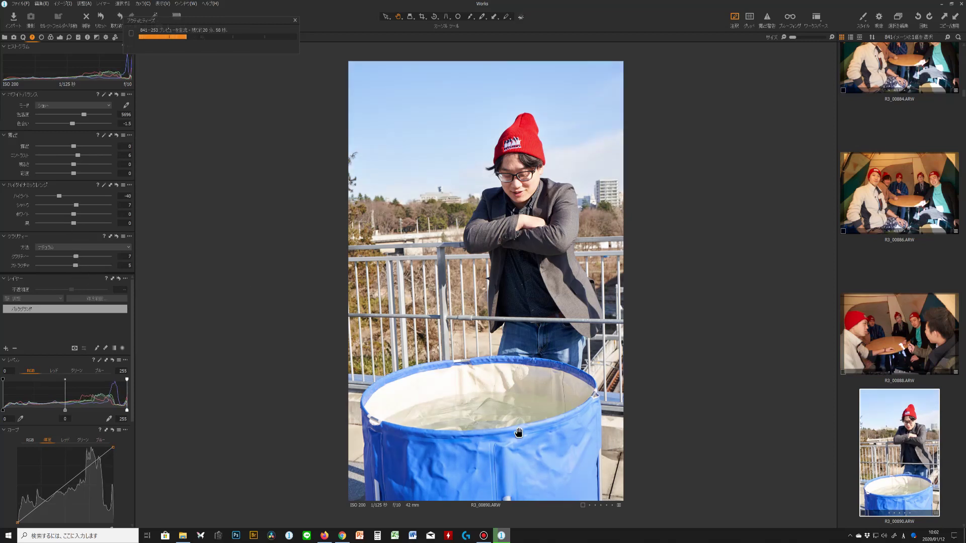
# Apply the adjustments of R3_00890.ARW to the two similar tub portraits, R3_00891.ARW and R3_00892.ARW
pyautogui.scroll(-3, 916, 372)
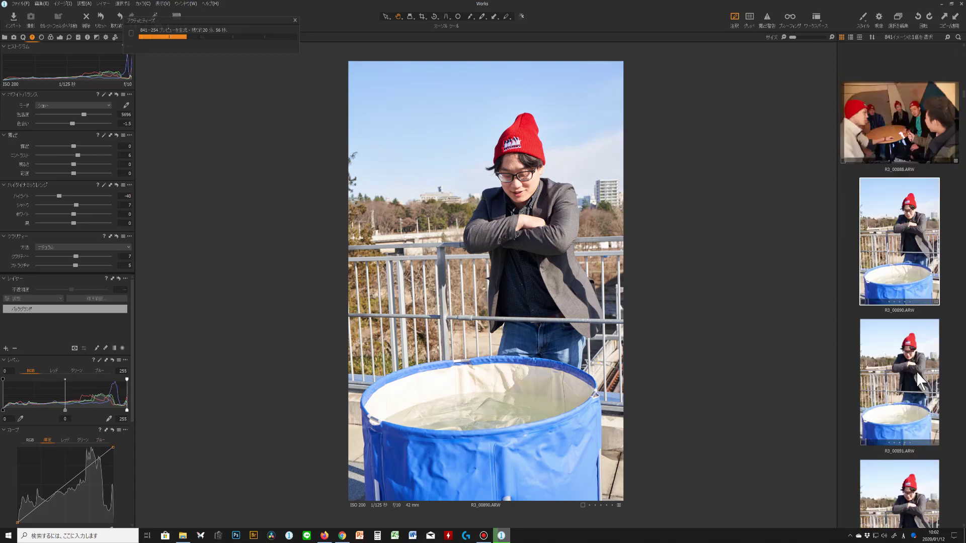
pyautogui.keyDown('ctrl'); pyautogui.click(913, 371); pyautogui.keyUp('ctrl')
pyautogui.scroll(-5, 934, 352)
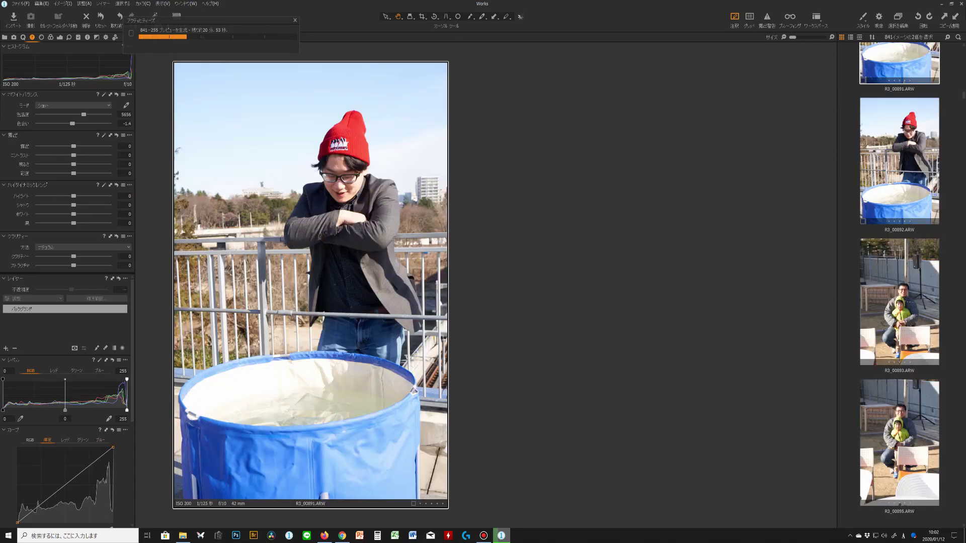
pyautogui.keyDown('ctrl'); pyautogui.click(934, 201); pyautogui.keyUp('ctrl')
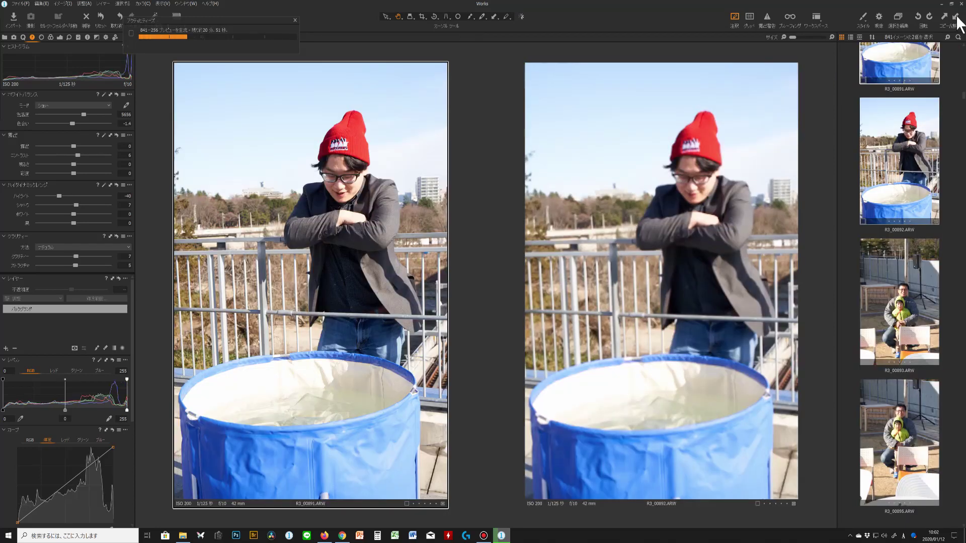
# Apply the same adjustments to R3_00893.ARW and R3_00895.ARW, the man crouching with the child, one photo at a time
pyautogui.click(906, 271)
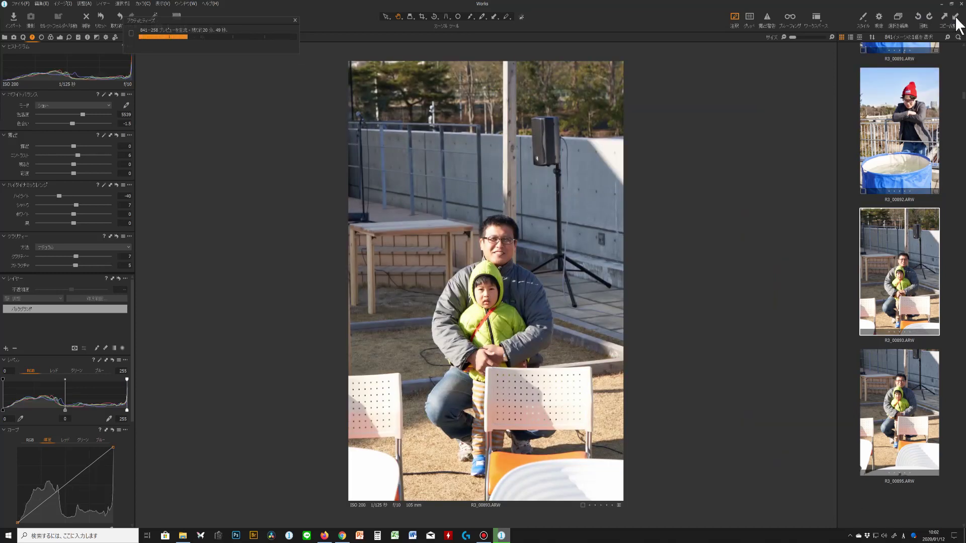
pyautogui.scroll(-1, 918, 378)
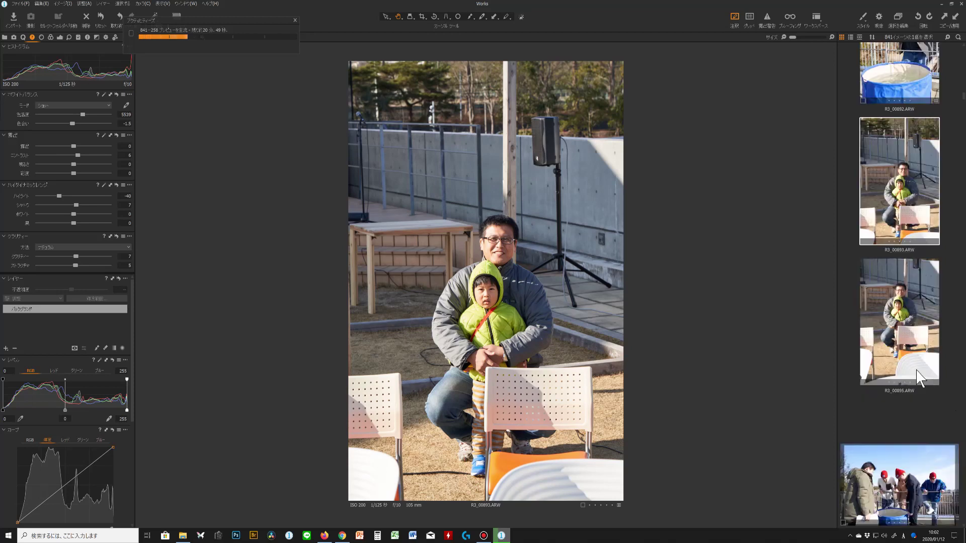
pyautogui.click(918, 378)
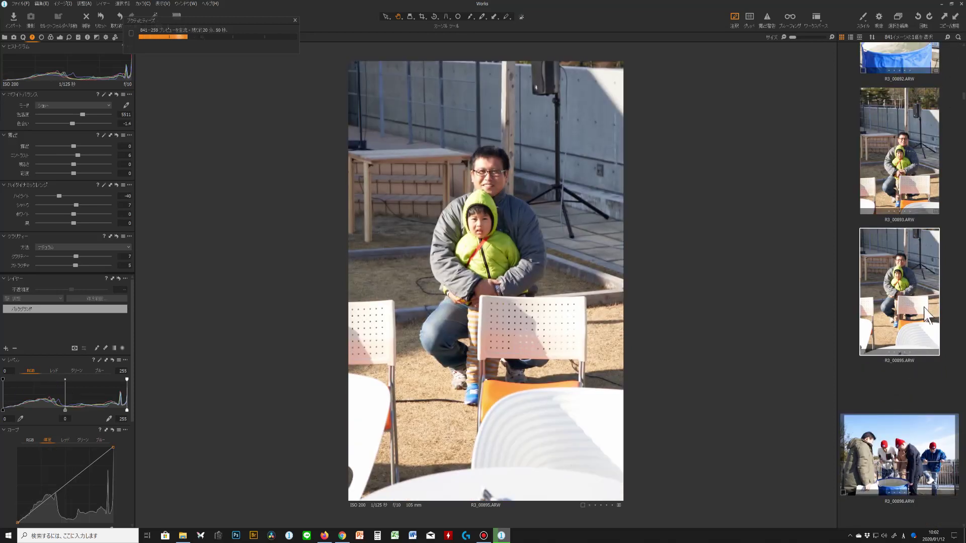
# Apply the same adjustments to the whole run of outdoor group photos from R3_00898.ARW through R3_00915.ARW
pyautogui.scroll(-1, 926, 322)
pyautogui.click(907, 361)
pyautogui.scroll(-3, 904, 361)
pyautogui.scroll(-5, 901, 359)
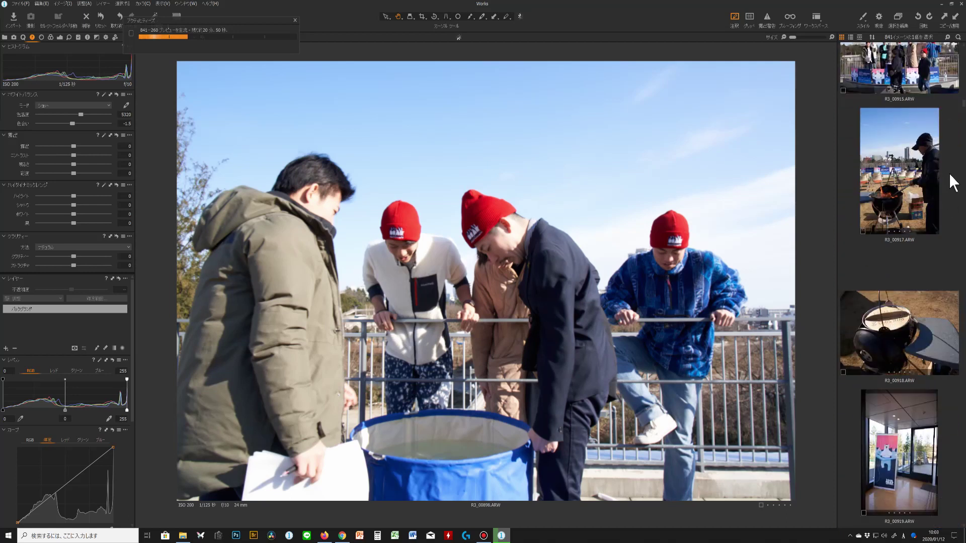
pyautogui.scroll(1, 892, 114)
pyautogui.keyDown('shift'); pyautogui.click(949, 82); pyautogui.keyUp('shift')
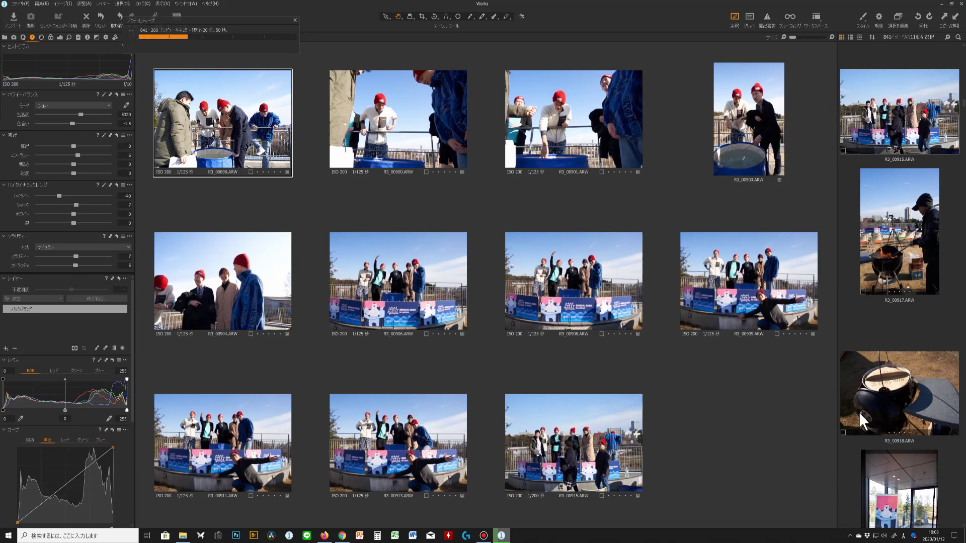
# Examine the developed group photos R3_00915.ARW and R3_00913.ARW, checking the faces and banners of R3_00913.ARW at 100%
pyautogui.click(928, 322)
pyautogui.click(928, 115)
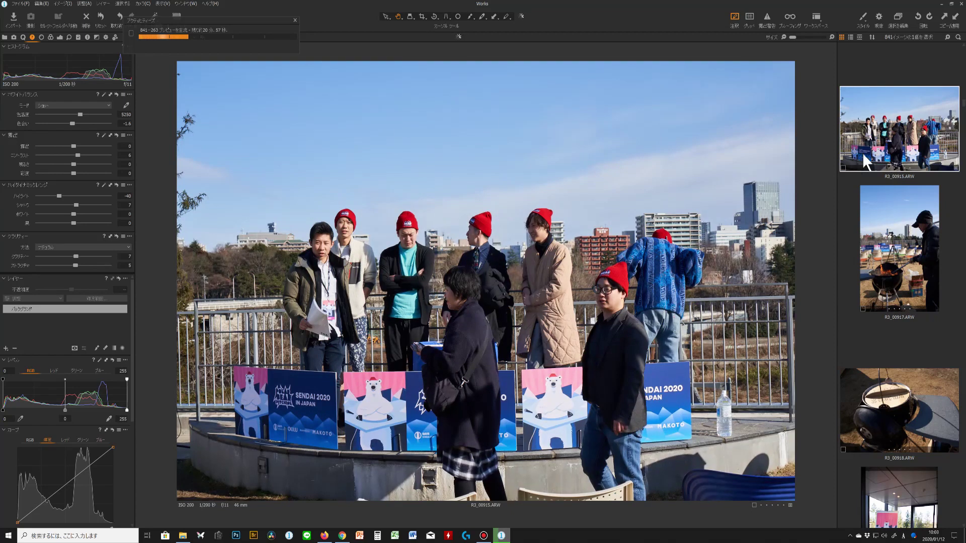
pyautogui.scroll(2, 863, 159)
pyautogui.click(889, 110)
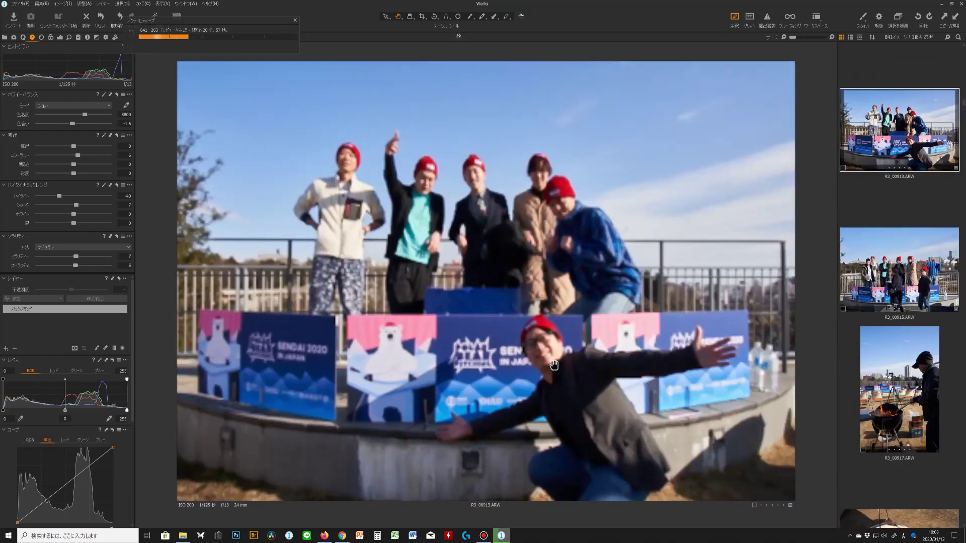
pyautogui.click(489, 200)
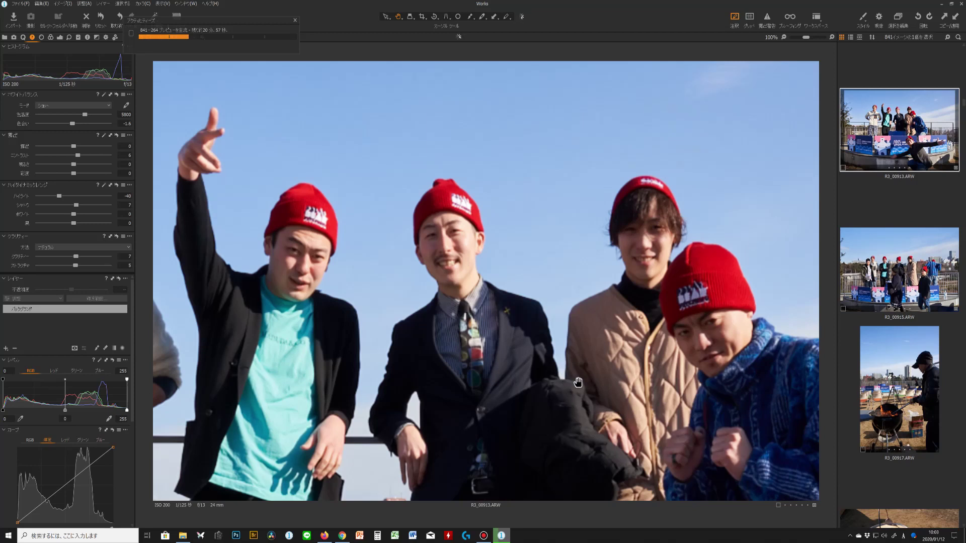
pyautogui.moveTo(559, 391); pyautogui.dragTo(560, 189)
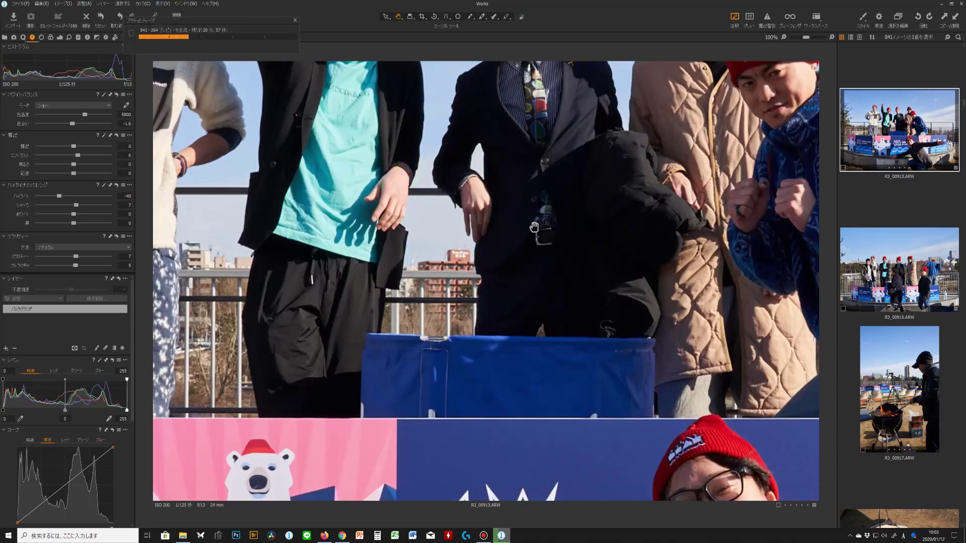
pyautogui.moveTo(572, 312); pyautogui.dragTo(550, 70)
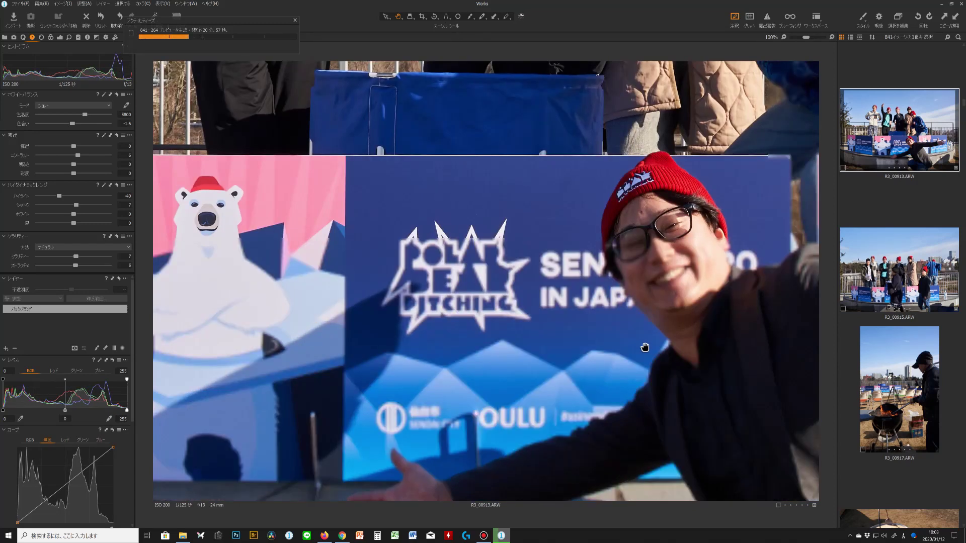
# Apply the copied adjustments to the barbecue photo R3_00917.ARW and set its exposure to 1.1
pyautogui.doubleClick(645, 347)
pyautogui.scroll(-2, 889, 355)
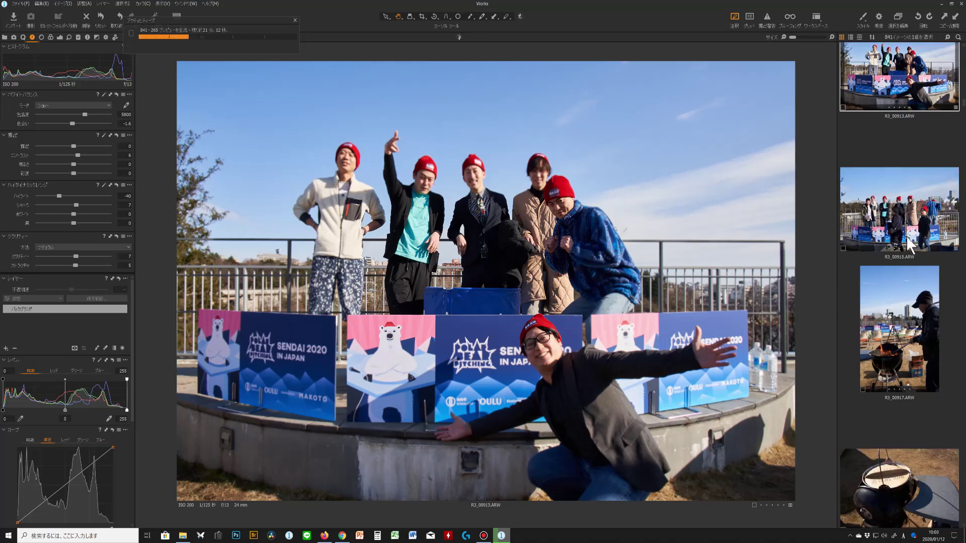
pyautogui.click(899, 329)
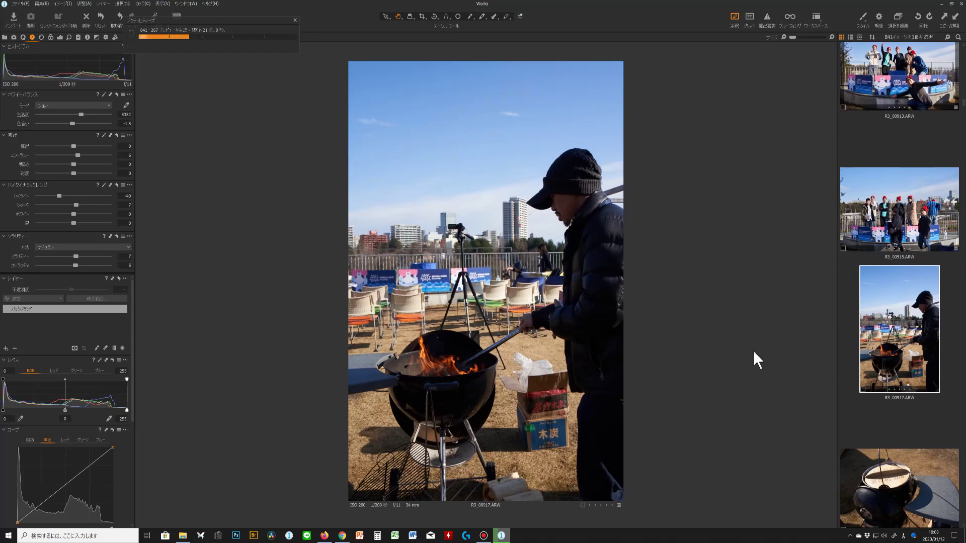
pyautogui.hotkey('ctrl', 'shift', 'v')
pyautogui.scroll(-2, 873, 360)
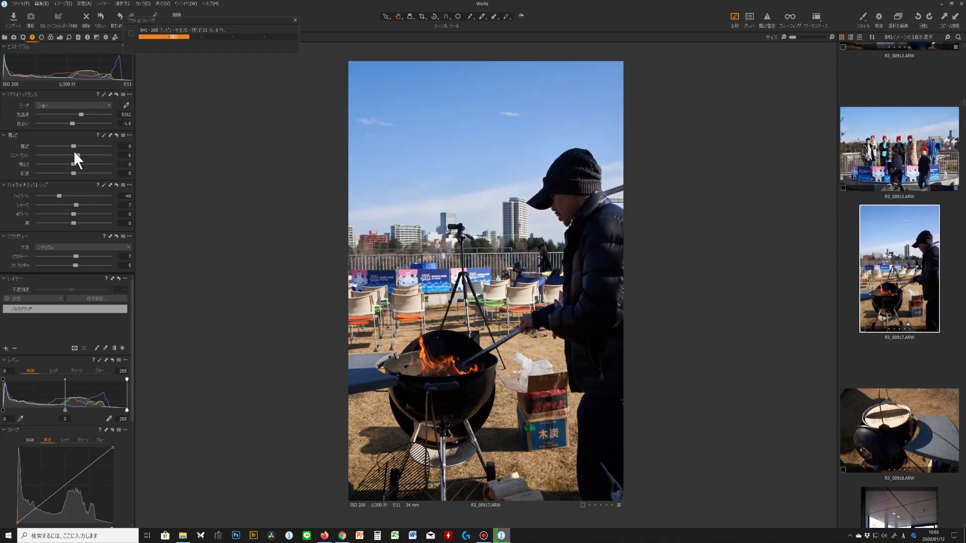
pyautogui.moveTo(74, 147); pyautogui.dragTo(87, 146)
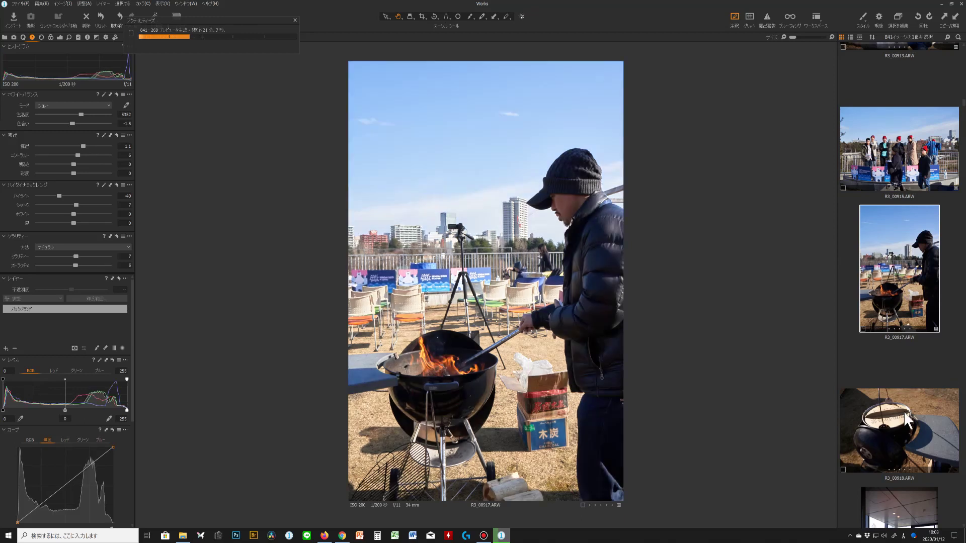
# Apply the adjustments of R3_00917.ARW to R3_00918.ARW and R3_00919.ARW, and reduce the exposure of R3_00919.ARW to 0.5
pyautogui.click(912, 415)
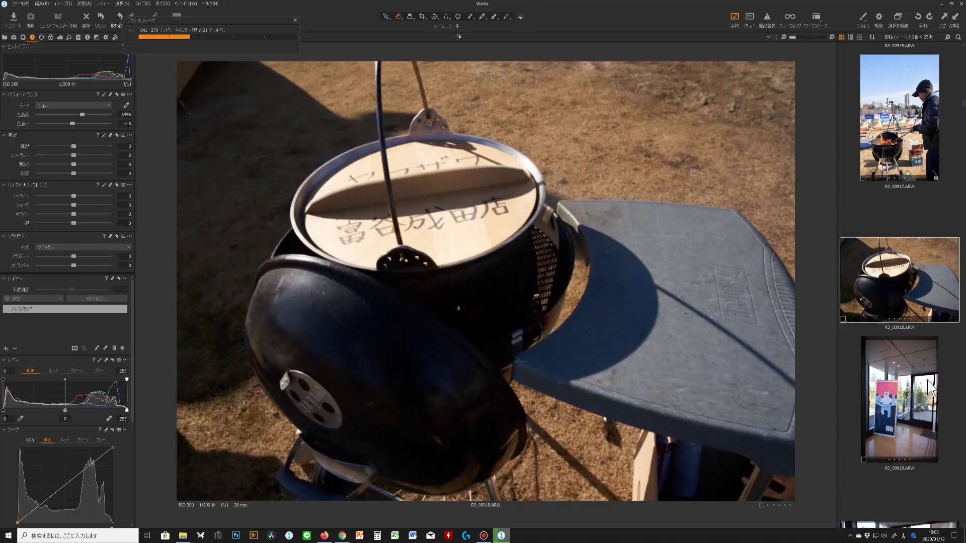
pyautogui.click(906, 403)
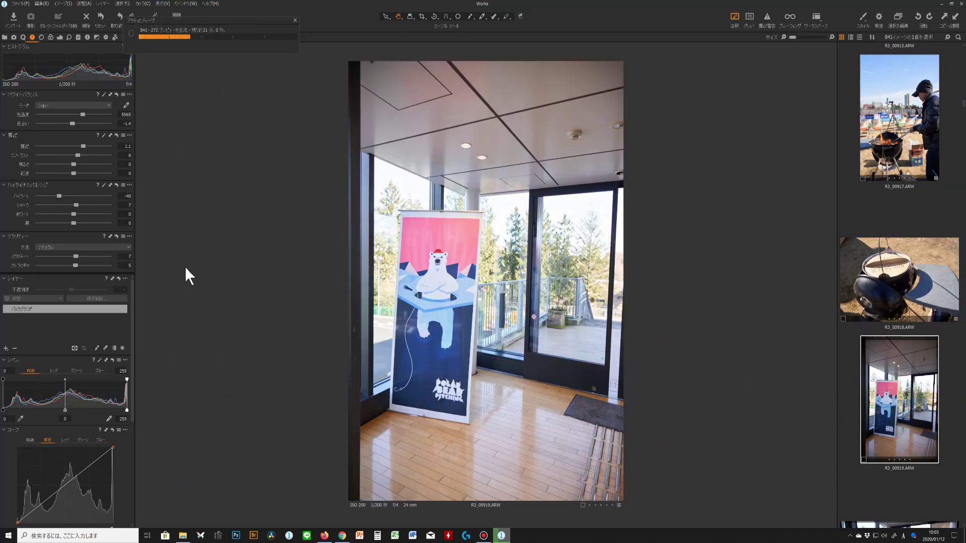
pyautogui.scroll(-5, 85, 147)
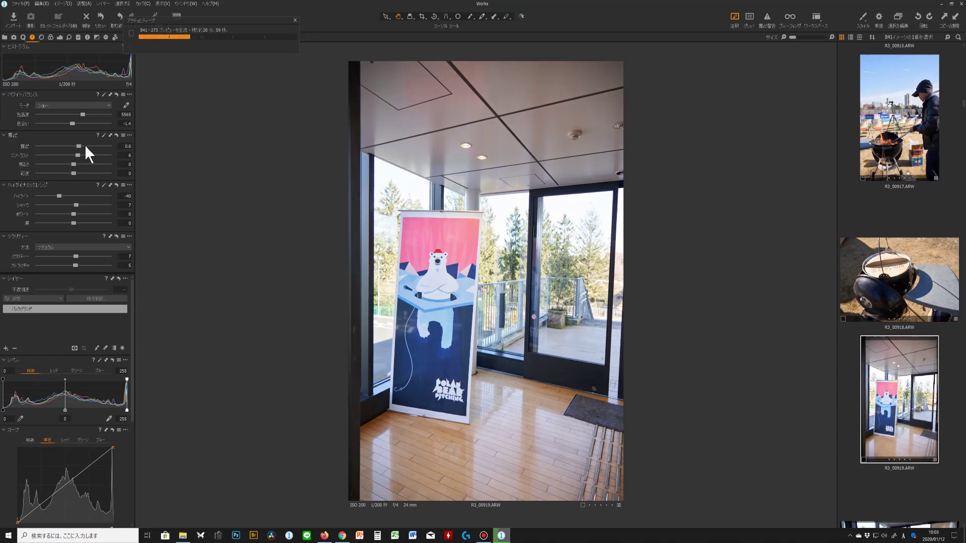
pyautogui.scroll(-1, 84, 145)
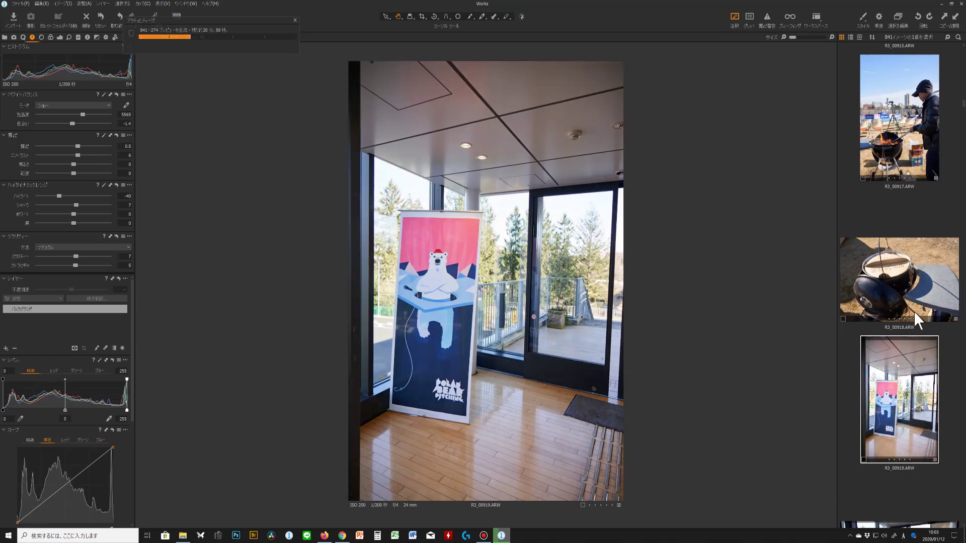
# Apply the adjustments of R3_00919.ARW to R3_00920.ARW and R3_00921.ARW, and check the child's face in R3_00921.ARW at 100%
pyautogui.scroll(-3, 916, 328)
pyautogui.click(906, 347)
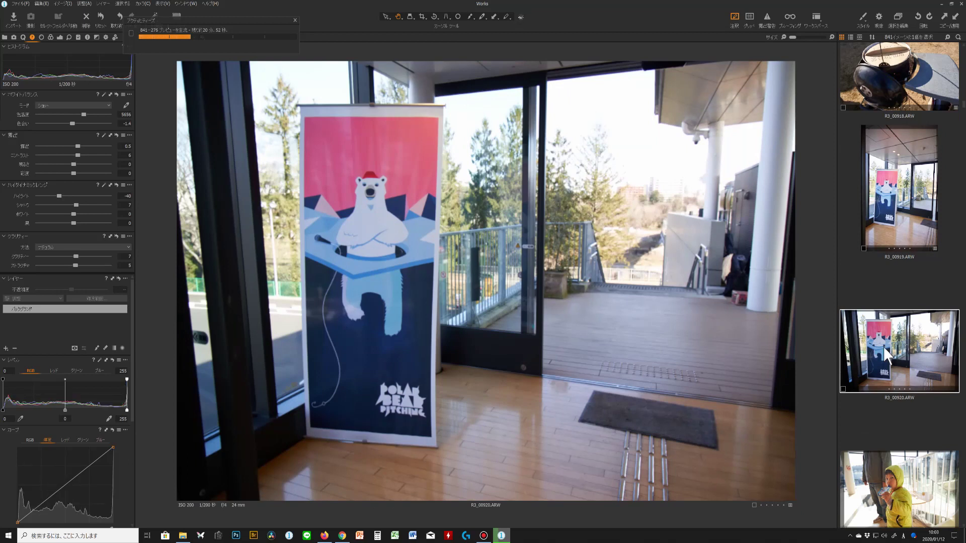
pyautogui.scroll(-1, 926, 448)
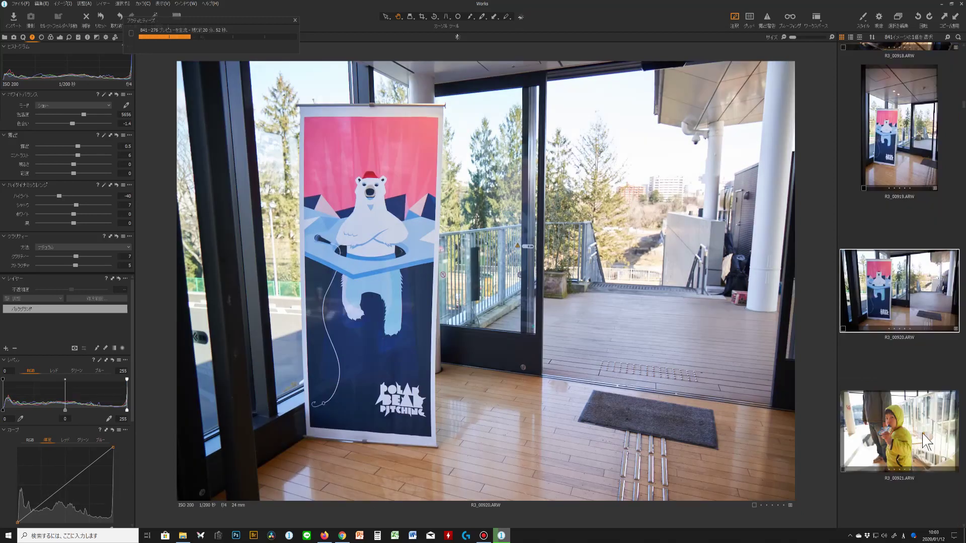
pyautogui.click(926, 441)
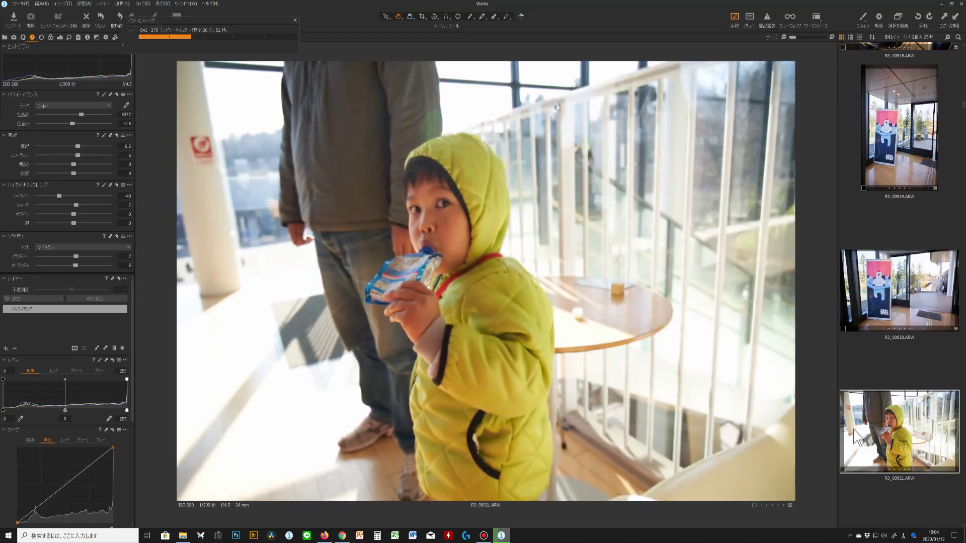
pyautogui.click(443, 232)
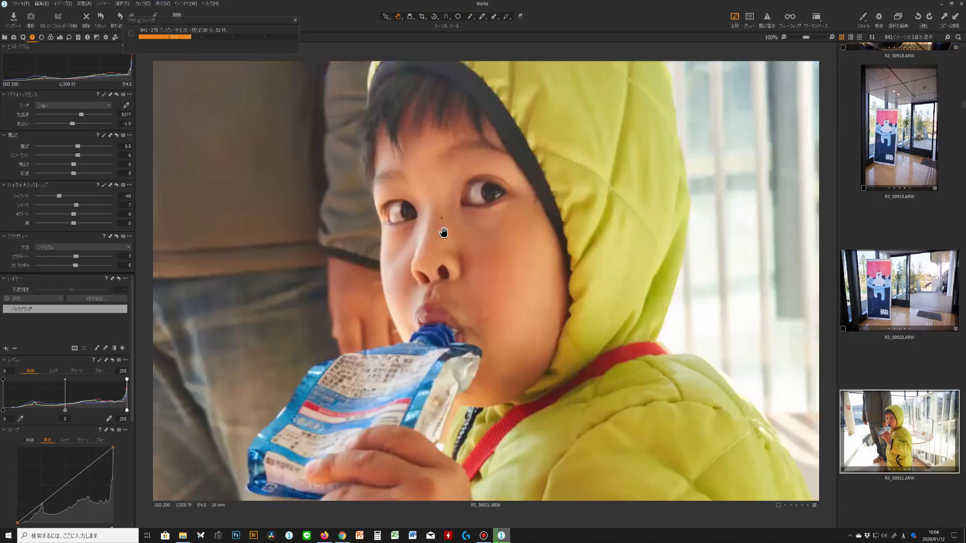
pyautogui.click(496, 297)
pyautogui.scroll(-2, 958, 440)
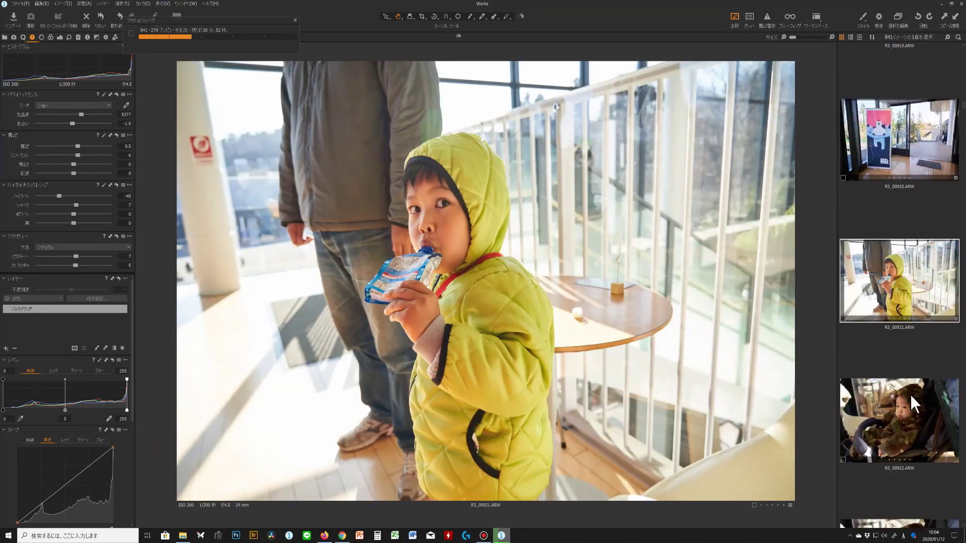
# Mark the four stroller photos R3_00922.ARW through R3_00925.ARW with the red colour tag
pyautogui.click(909, 403)
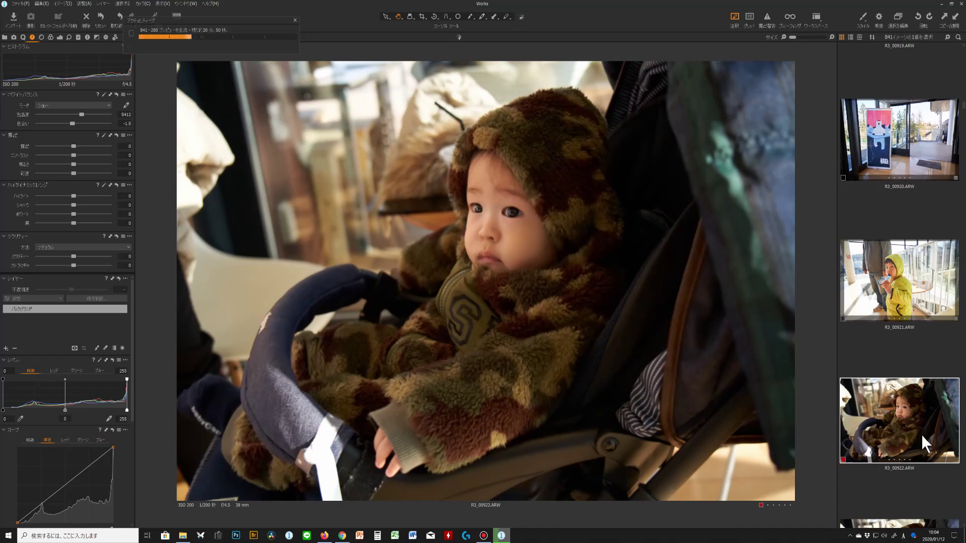
pyautogui.scroll(-1, 915, 442)
pyautogui.click(903, 458)
pyautogui.scroll(-1, 900, 459)
pyautogui.click(897, 455)
pyautogui.scroll(-1, 890, 443)
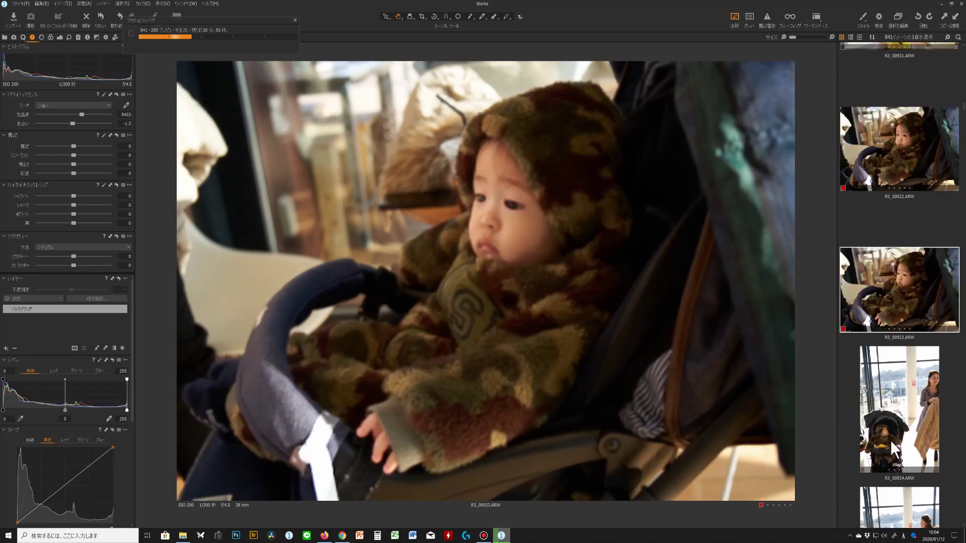
pyautogui.scroll(-1, 895, 453)
pyautogui.click(898, 475)
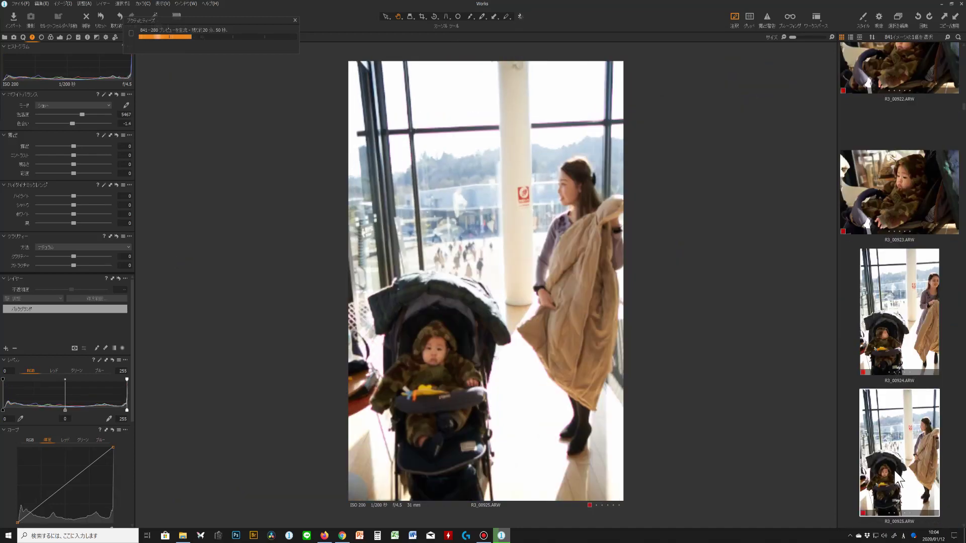
# Apply the copied adjustments to R3_00926.ARW, the seated child in the yellow jacket
pyautogui.scroll(-2, 890, 461)
pyautogui.click(892, 408)
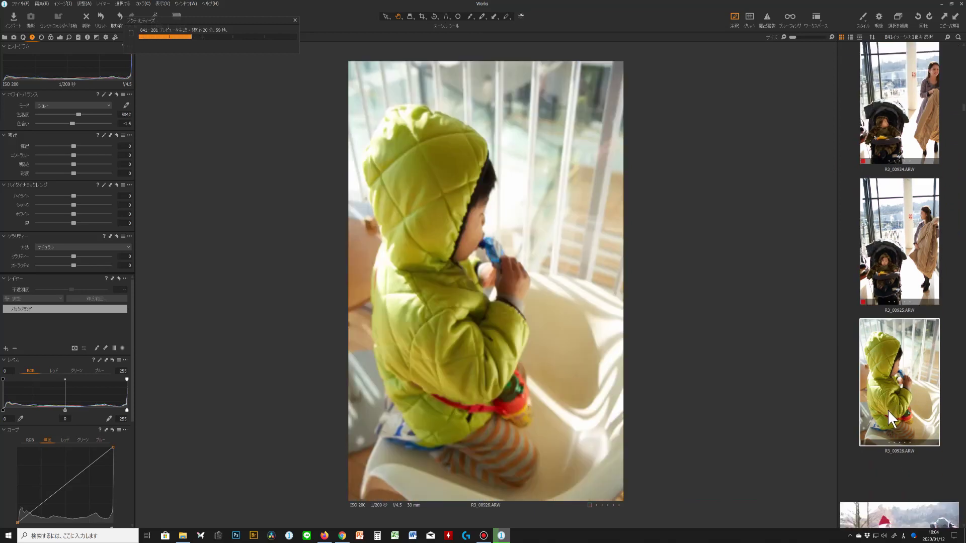
pyautogui.scroll(-1, 883, 411)
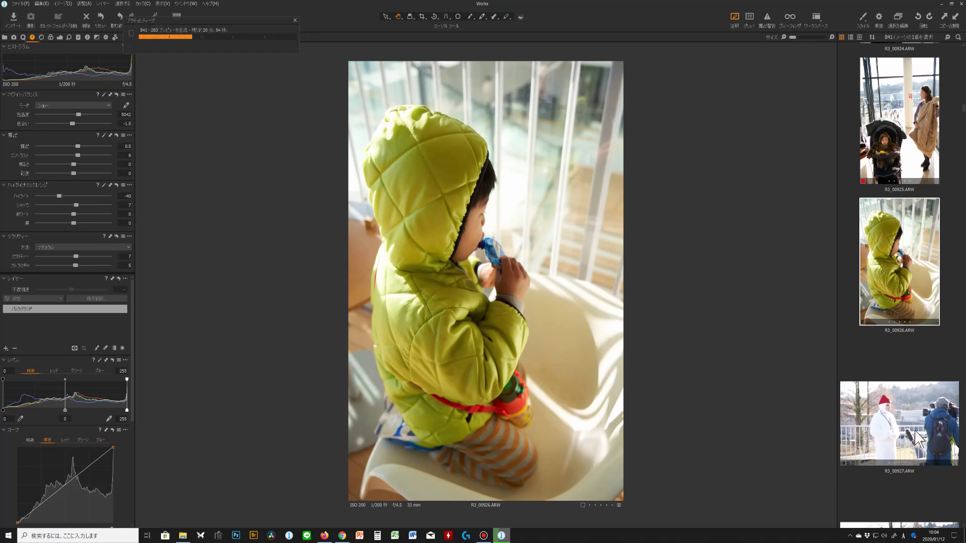
# Adjust the interview photo R3_00927.ARW with highlights -40, shadows 15, contrast 4 and saturation 17
pyautogui.click(859, 391)
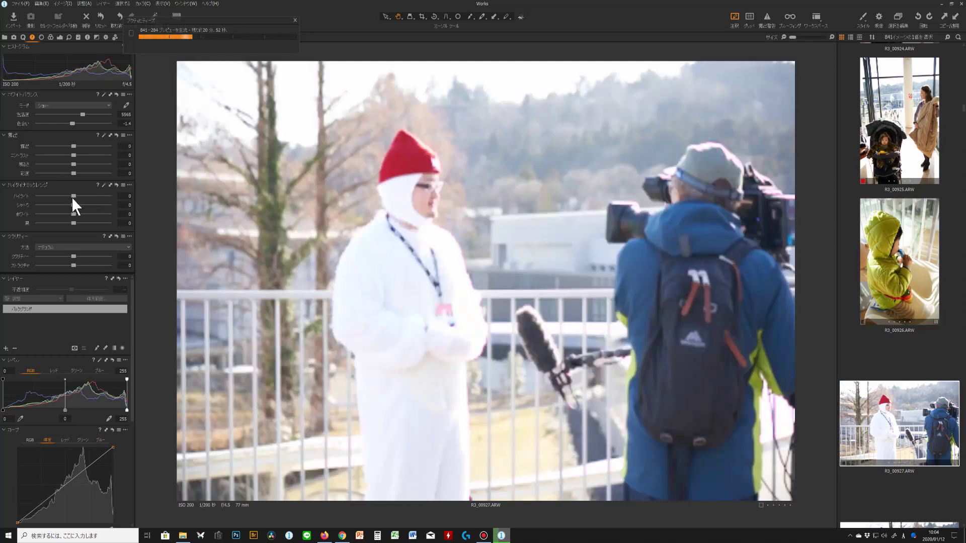
pyautogui.moveTo(72, 197); pyautogui.dragTo(60, 194)
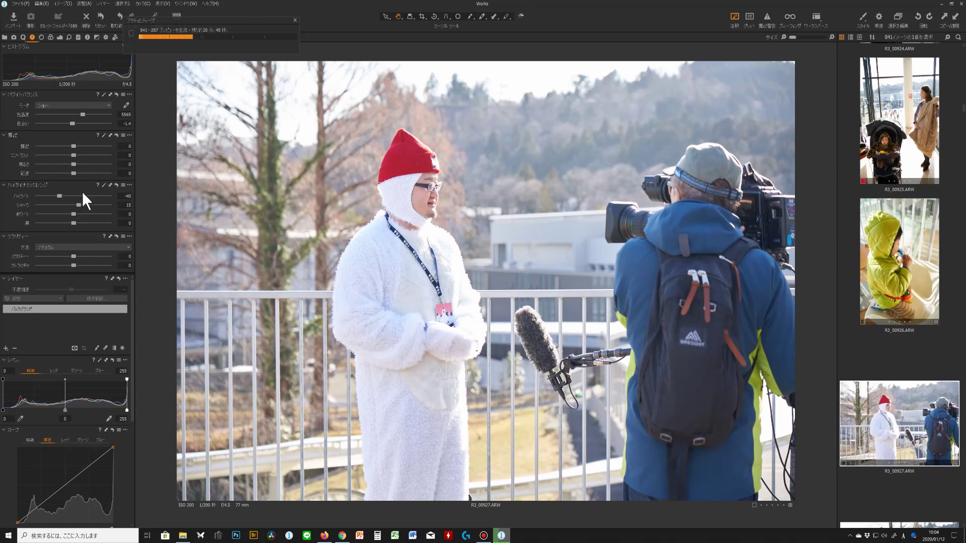
pyautogui.moveTo(76, 174); pyautogui.dragTo(81, 175)
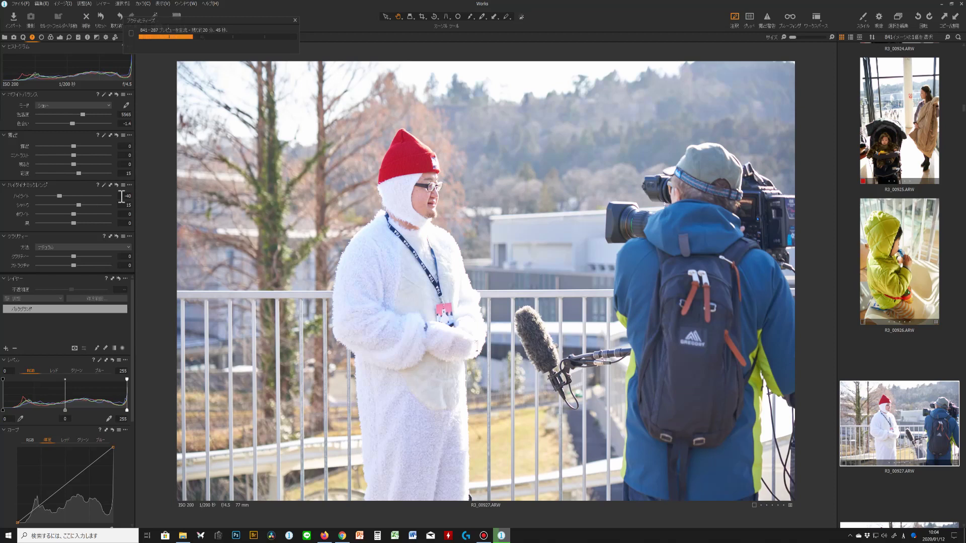
pyautogui.moveTo(73, 153); pyautogui.dragTo(80, 172)
# Apply the adjustments of R3_00927.ARW to R3_00929.ARW and raise its exposure to 0.5
pyautogui.scroll(-2, 922, 316)
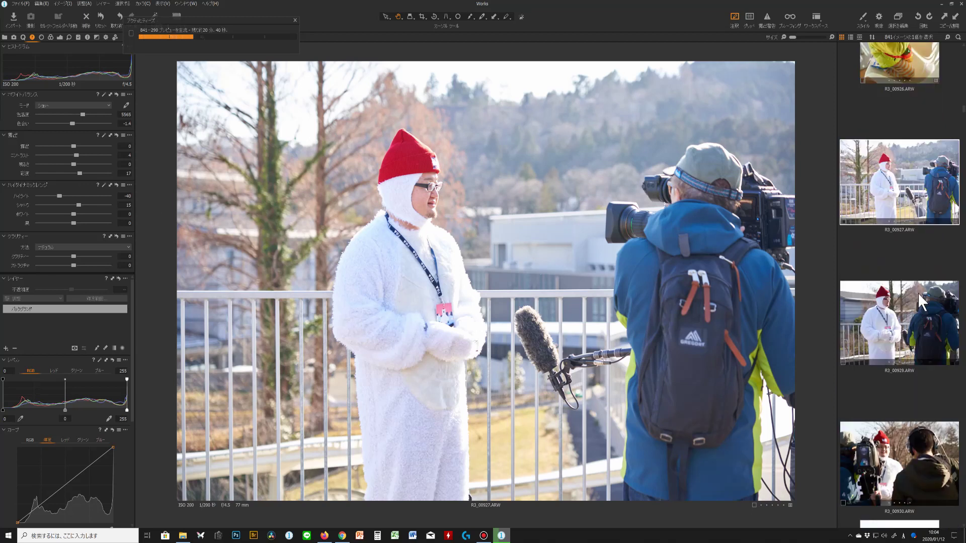
pyautogui.click(903, 315)
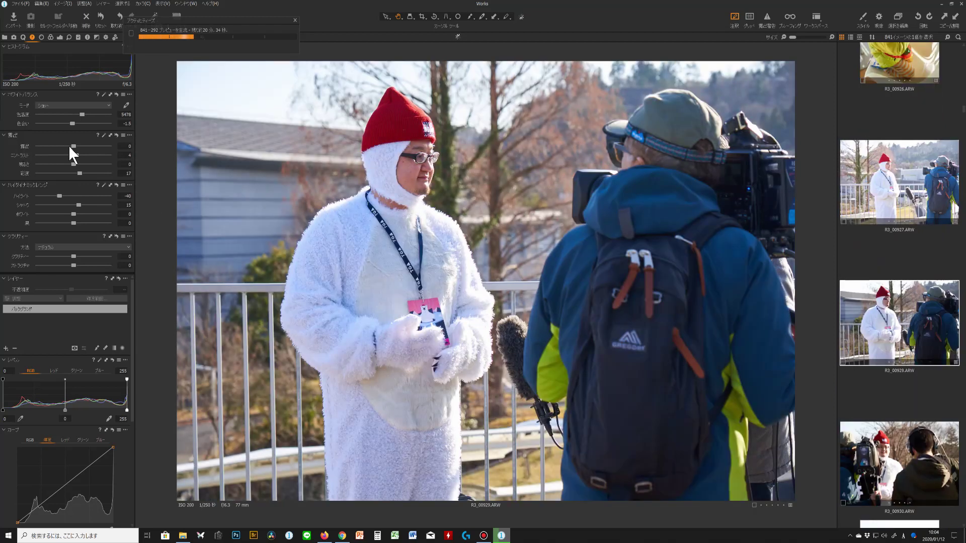
pyautogui.moveTo(69, 146); pyautogui.dragTo(70, 146)
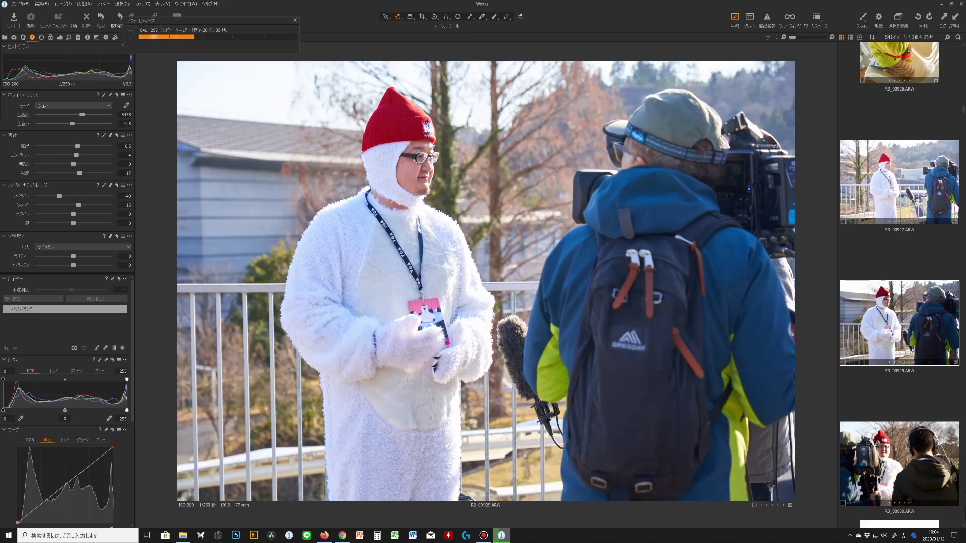
# Apply the adjustments of R3_00929.ARW to the interview photos R3_00930.ARW and R3_00931.ARW
pyautogui.click(912, 466)
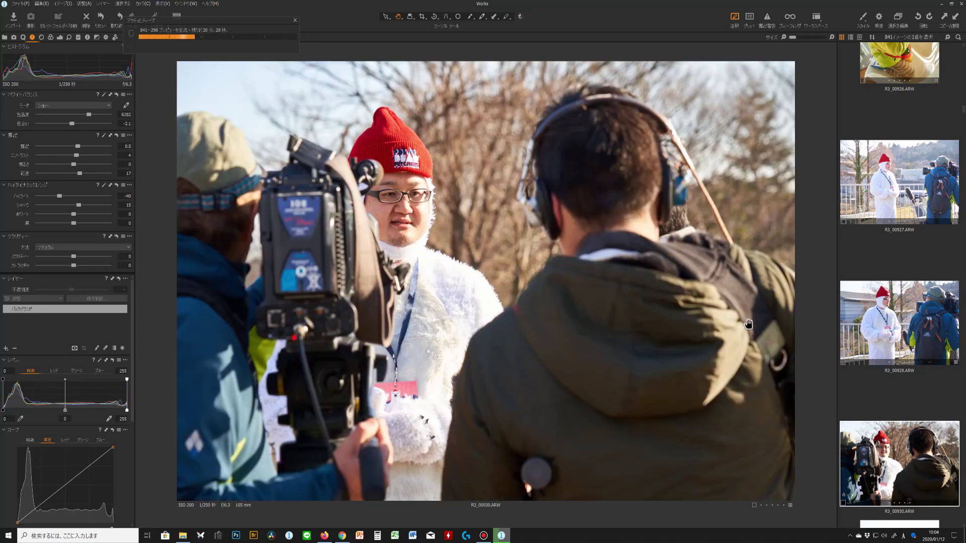
pyautogui.scroll(-3, 900, 410)
pyautogui.click(899, 395)
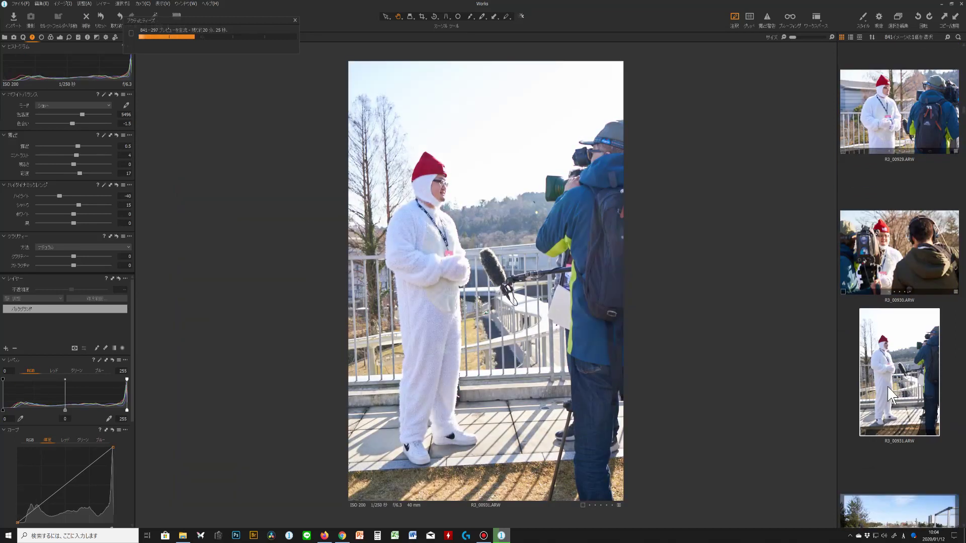
# Apply the same adjustments to the whole run of venue photos from R3_00932.ARW through R3_00943.ARW
pyautogui.scroll(-2, 890, 388)
pyautogui.click(913, 274)
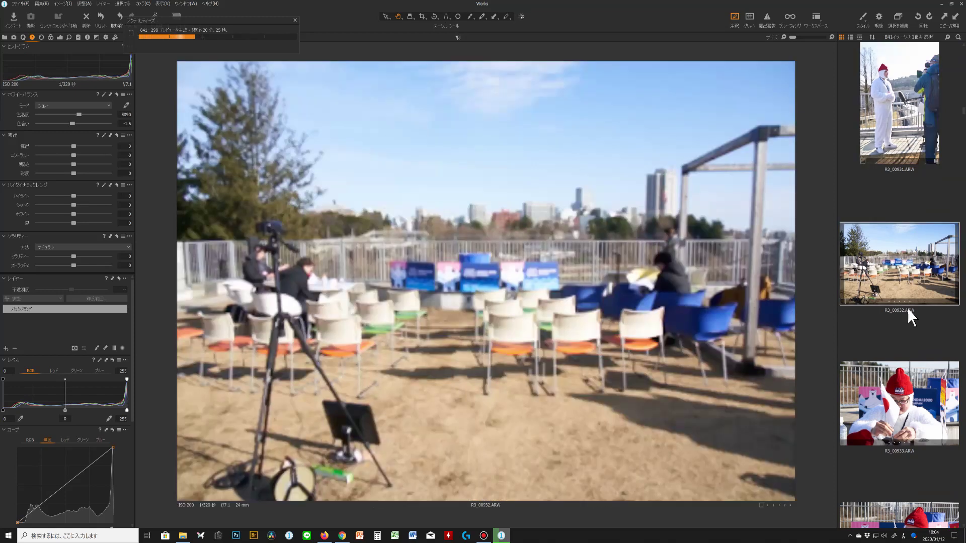
pyautogui.scroll(-4, 900, 311)
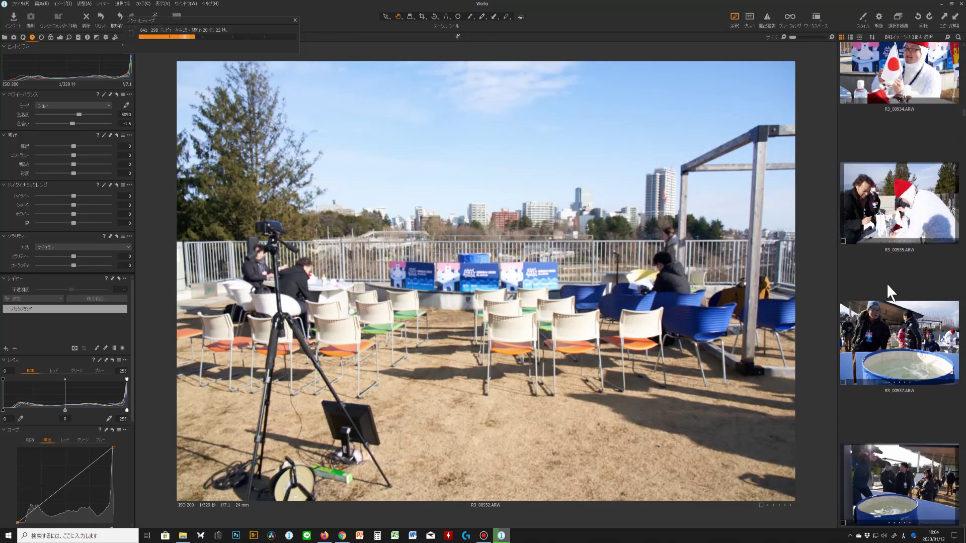
pyautogui.scroll(-8, 888, 285)
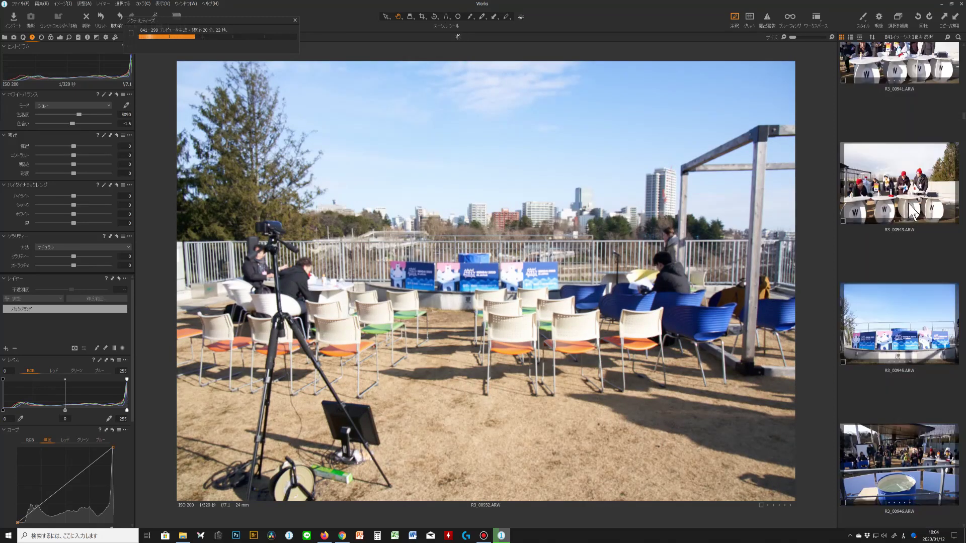
pyautogui.keyDown('shift'); pyautogui.click(899, 183); pyautogui.keyUp('shift')
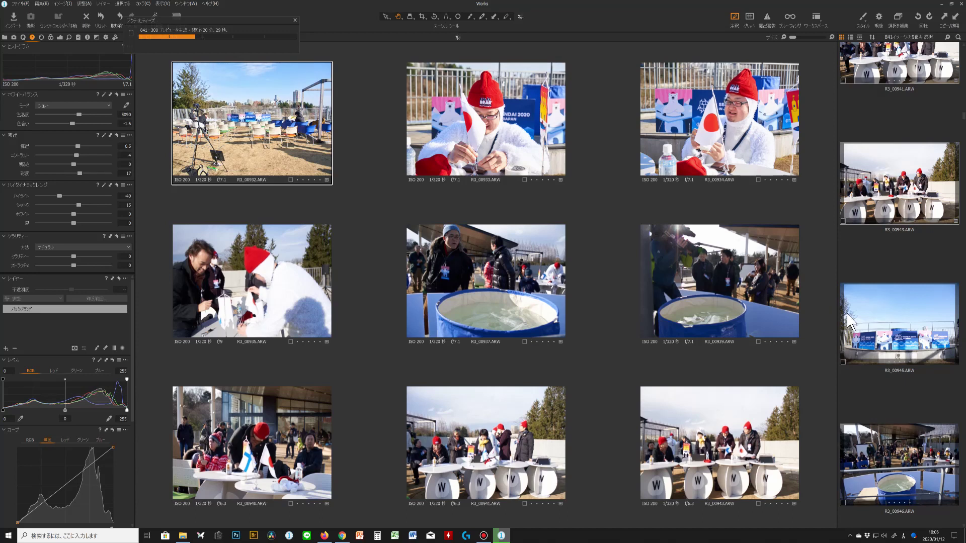
# Apply the same adjustments to R3_00945.ARW, check its central banner at 100% and set the exposure to 0
pyautogui.scroll(-2, 865, 302)
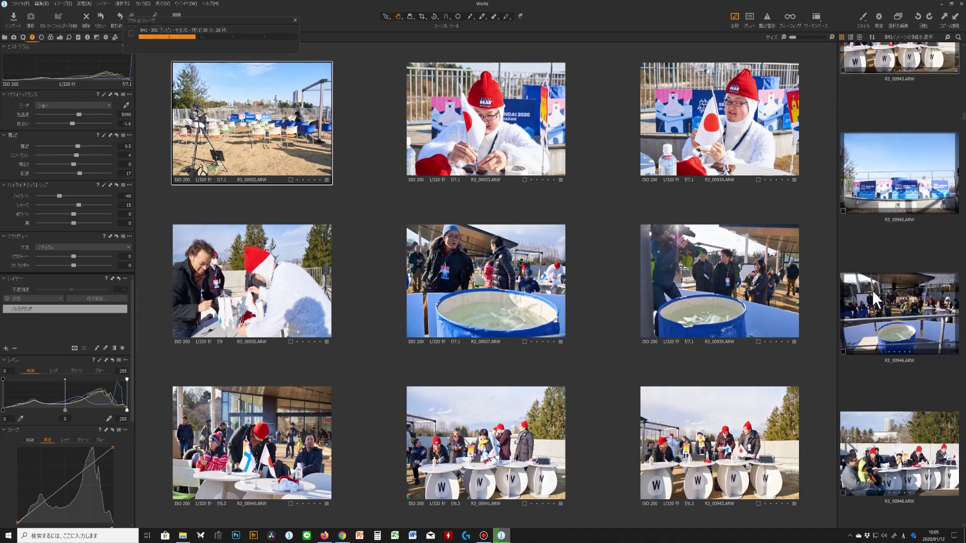
pyautogui.click(901, 166)
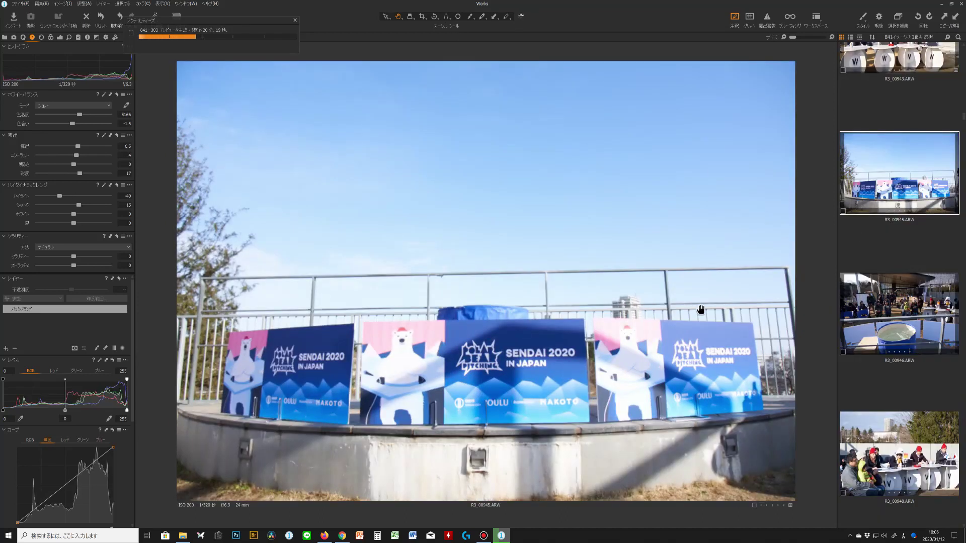
pyautogui.click(505, 358)
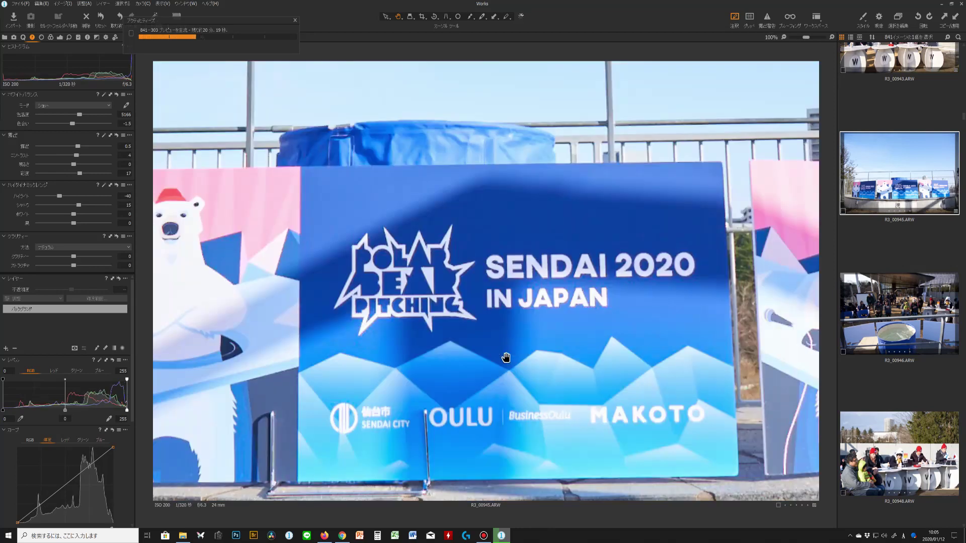
pyautogui.click(506, 359)
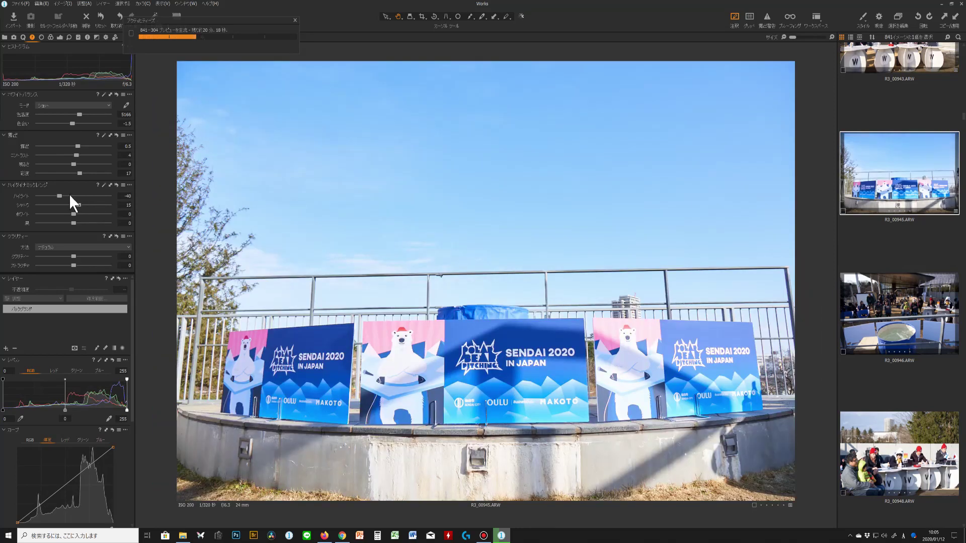
pyautogui.moveTo(76, 146); pyautogui.dragTo(73, 146)
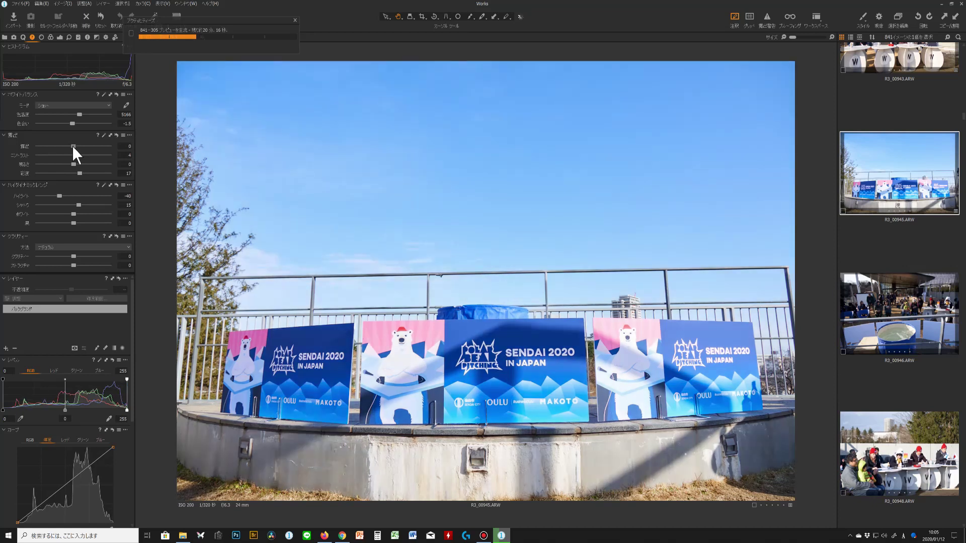
# Lower the exposure of R3_00945.ARW to -0.64, and apply its adjustments to R3_00946.ARW with the exposure set to 0.2
pyautogui.moveTo(73, 146); pyautogui.dragTo(65, 148)
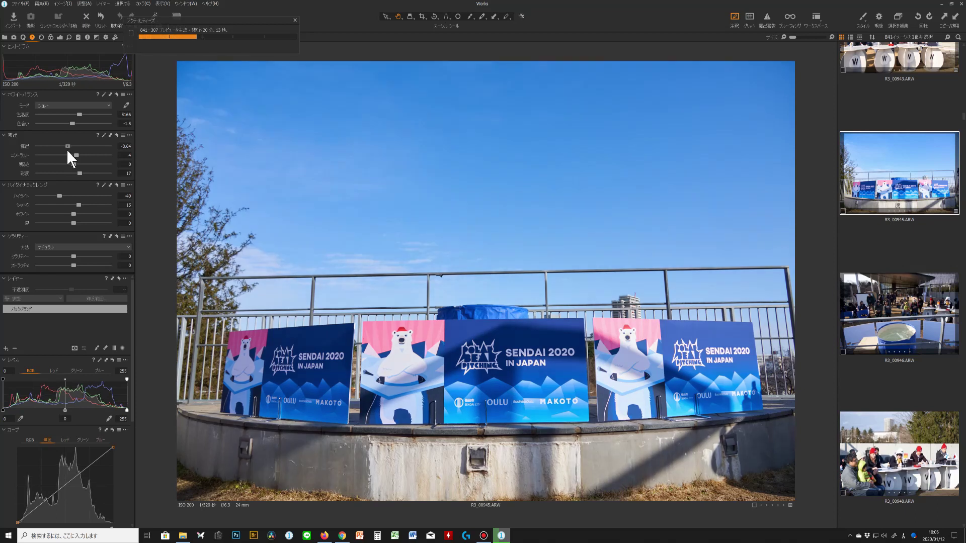
pyautogui.click(898, 316)
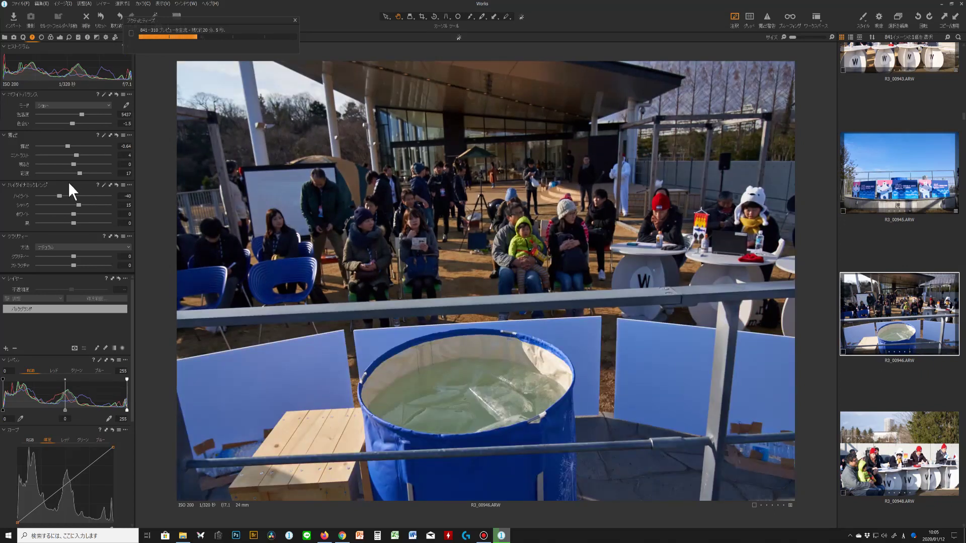
pyautogui.doubleClick(71, 143)
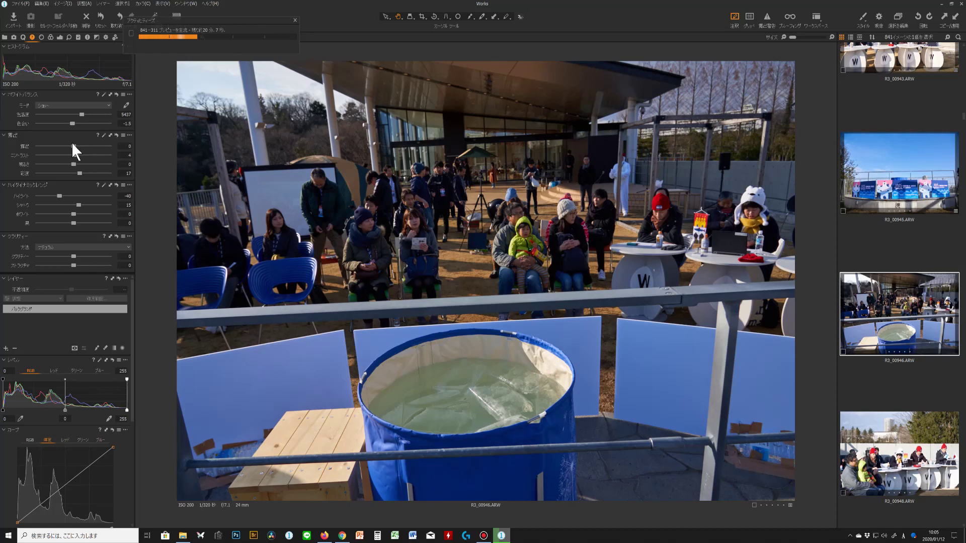
pyautogui.scroll(1, 72, 142)
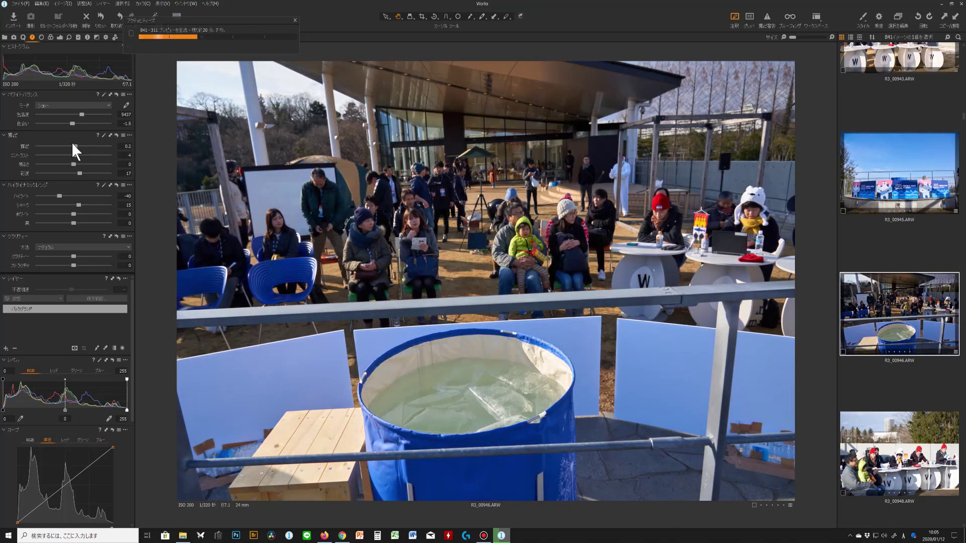
# Apply the adjustments of R3_00946.ARW to the judges' table photos R3_00948.ARW and R3_00949.ARW
pyautogui.scroll(-1, 948, 393)
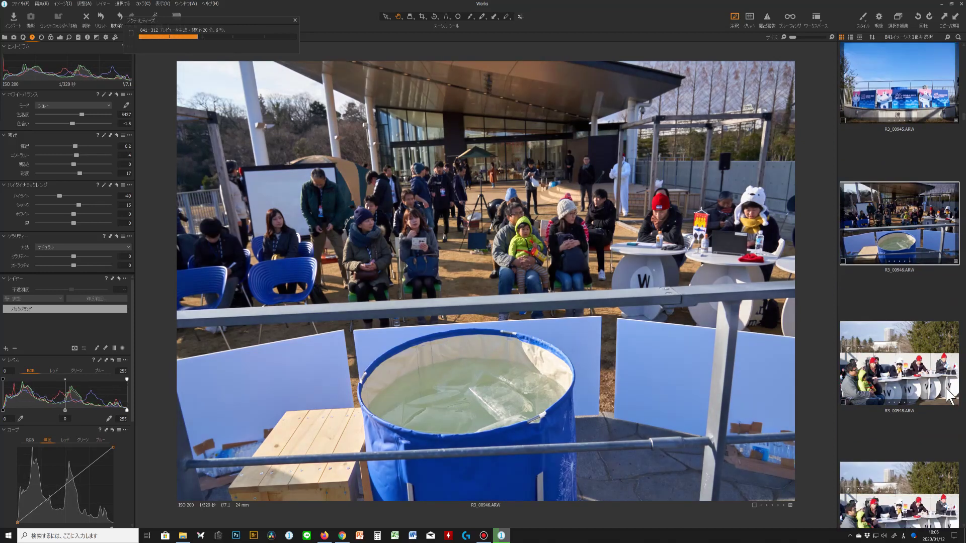
pyautogui.click(916, 378)
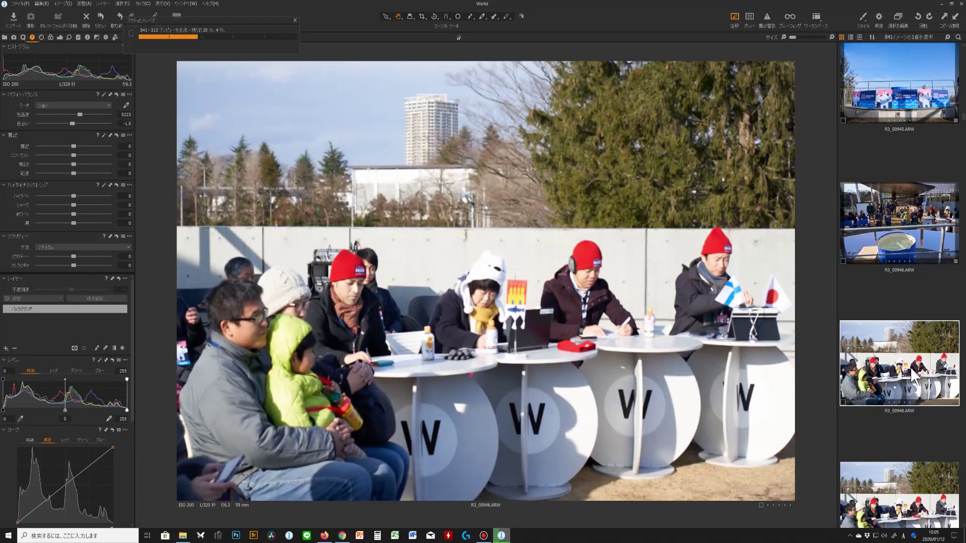
pyautogui.scroll(-1, 898, 397)
pyautogui.click(891, 466)
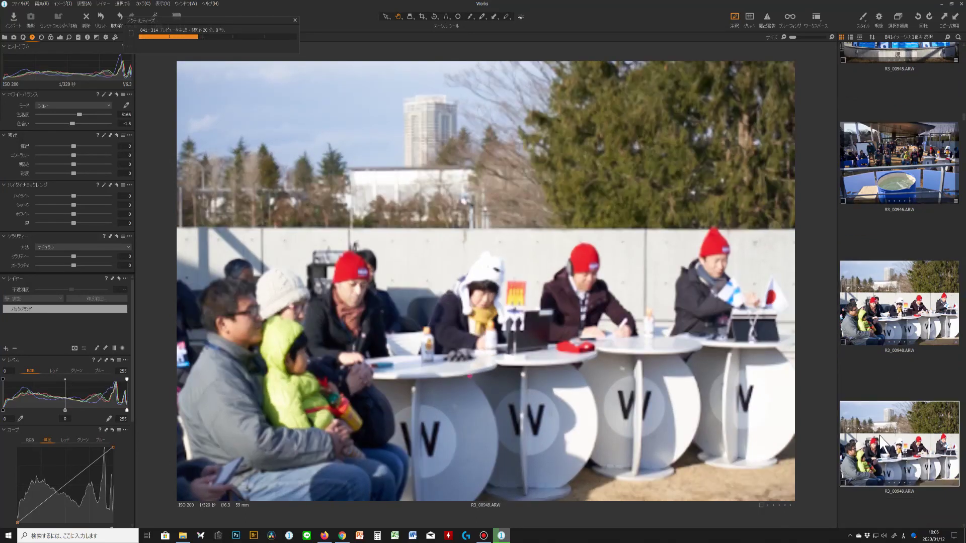
pyautogui.scroll(-3, 880, 368)
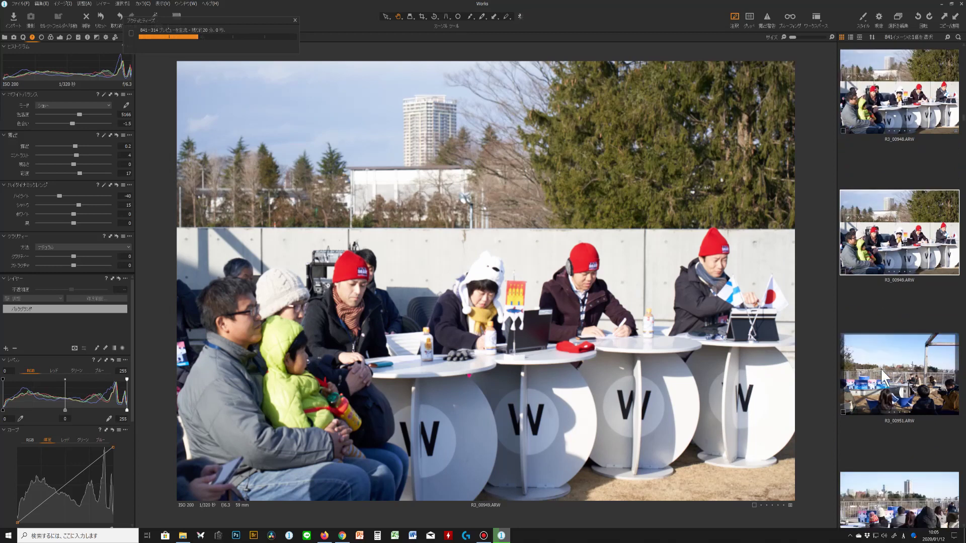
# Apply the same adjustments to the audience photos R3_00951.ARW and R3_00952.ARW
pyautogui.click(889, 378)
pyautogui.scroll(-5, 891, 387)
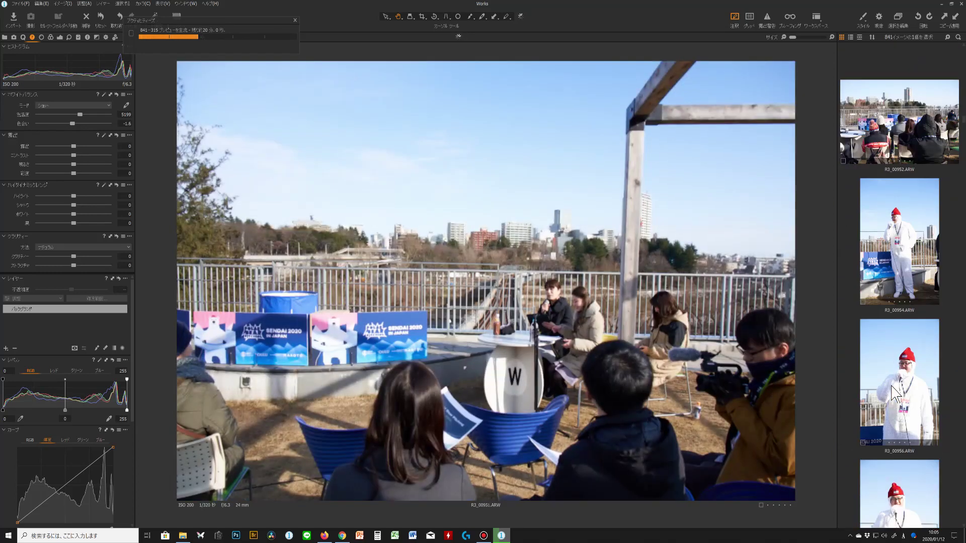
pyautogui.keyDown('ctrl'); pyautogui.click(891, 131); pyautogui.keyUp('ctrl')
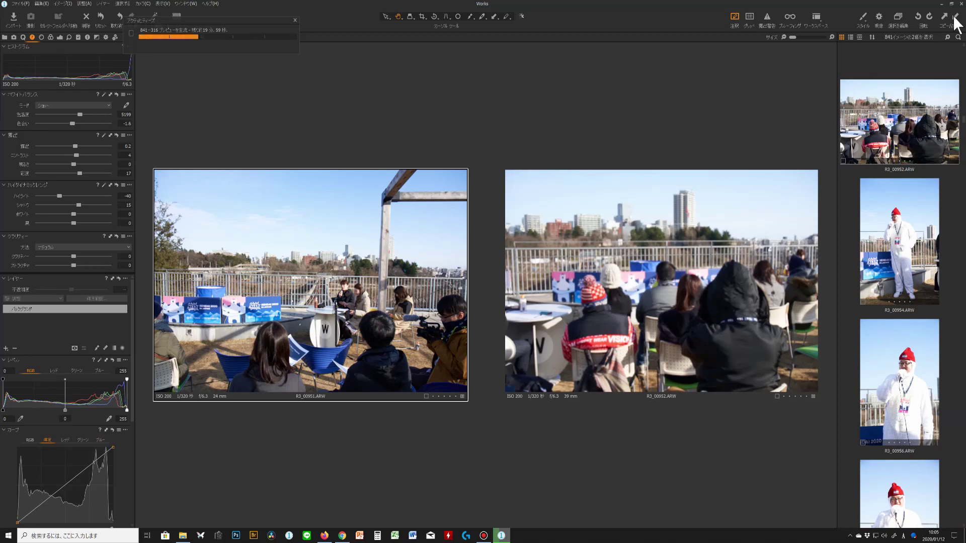
pyautogui.click(954, 24)
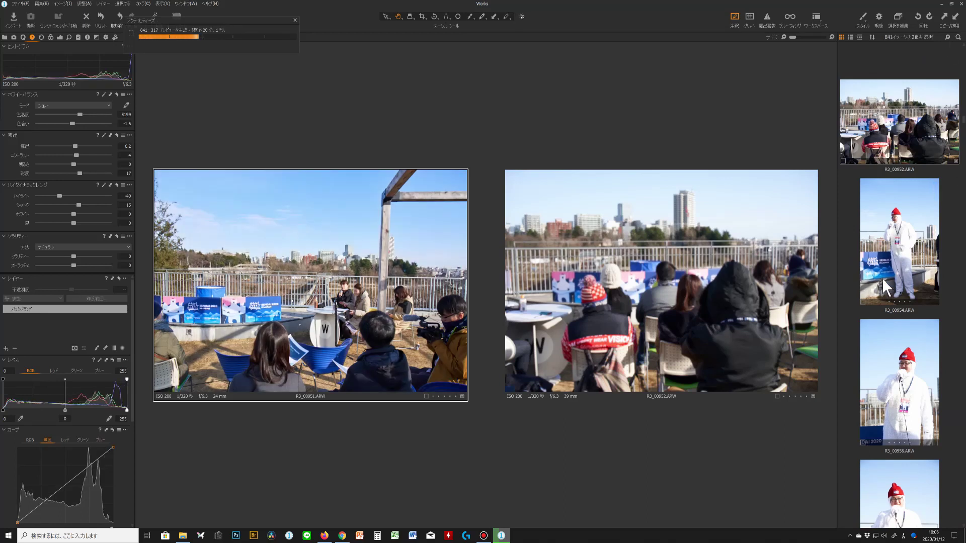
# Apply the same adjustments to R3_00954.ARW, and set its tint to -4 and its exposure to 0
pyautogui.click(882, 279)
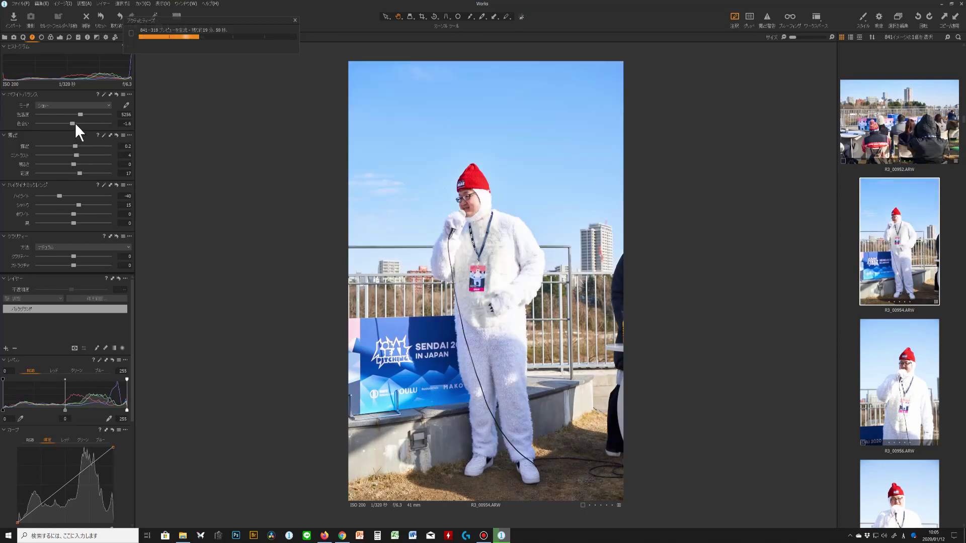
pyautogui.scroll(-2, 75, 123)
pyautogui.scroll(-2, 928, 309)
# Apply the adjustments of R3_00954.ARW to the whole run of outdoor photos from R3_00956.ARW through R3_01810.ARW
pyautogui.click(925, 302)
pyautogui.scroll(-10, 920, 302)
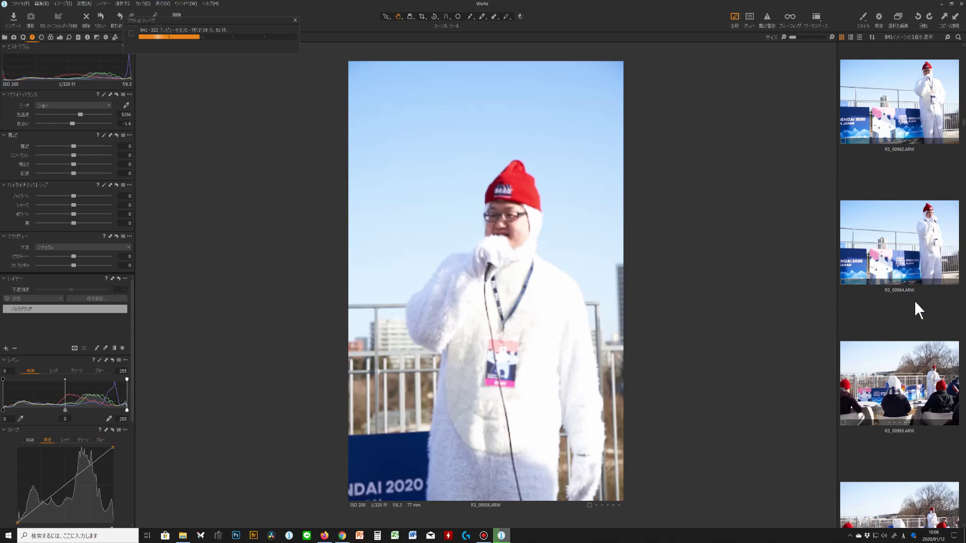
pyautogui.scroll(-10, 918, 306)
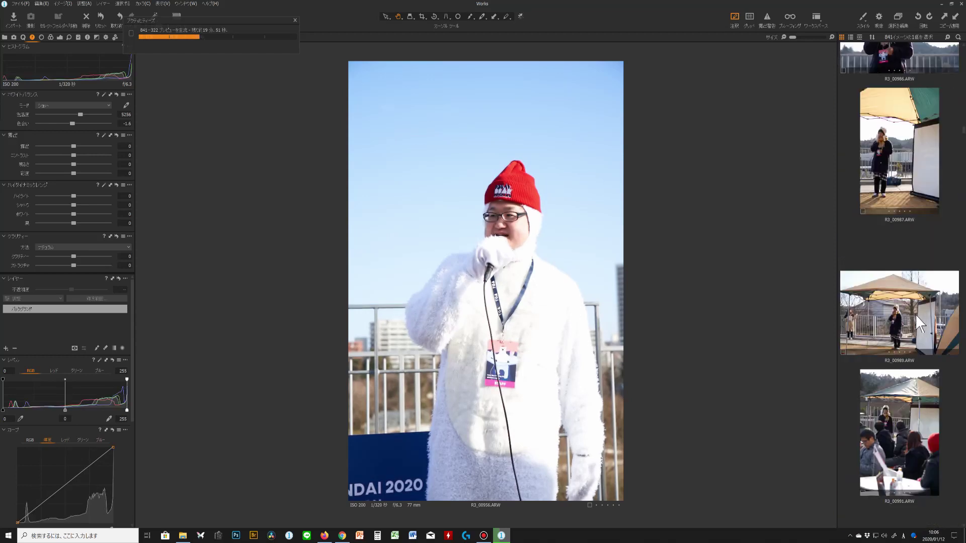
pyautogui.scroll(-20, 909, 309)
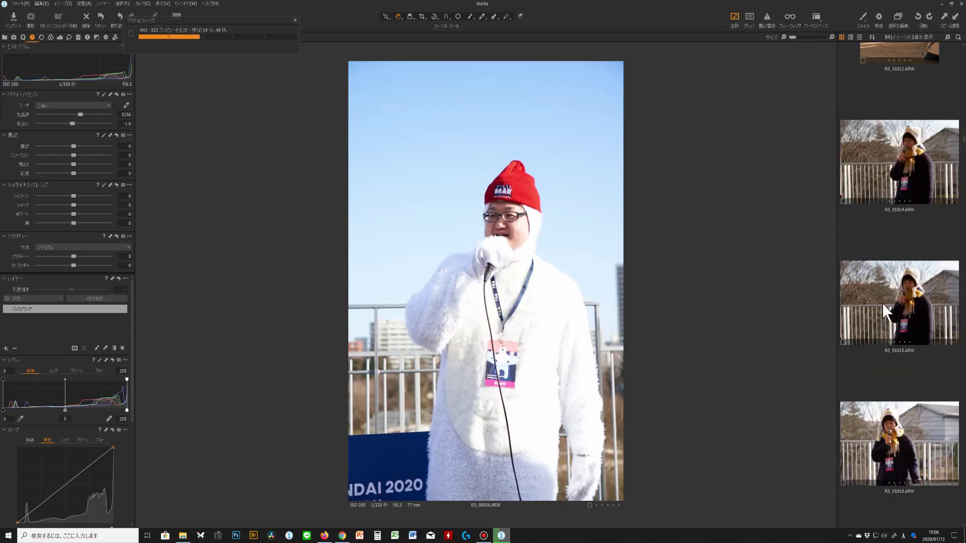
pyautogui.scroll(-20, 895, 297)
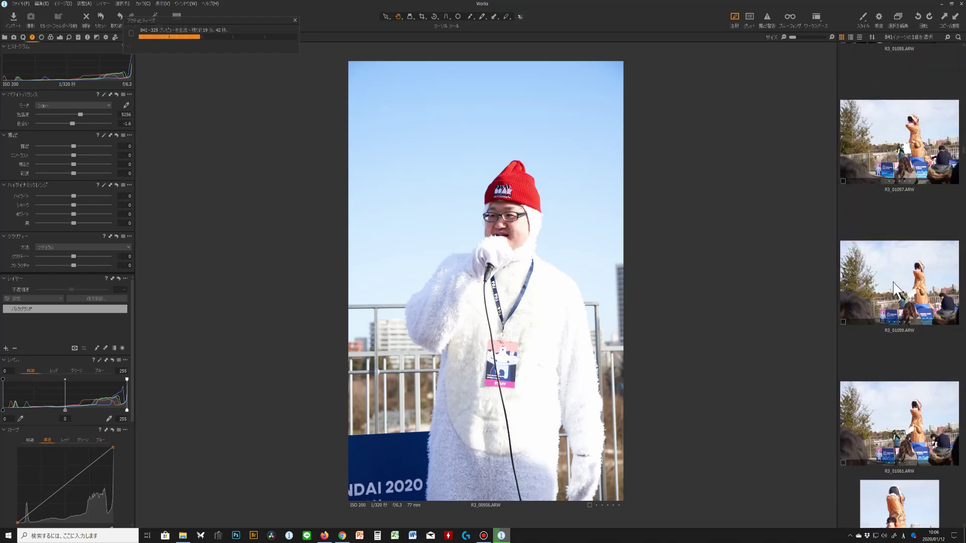
pyautogui.scroll(-20, 919, 297)
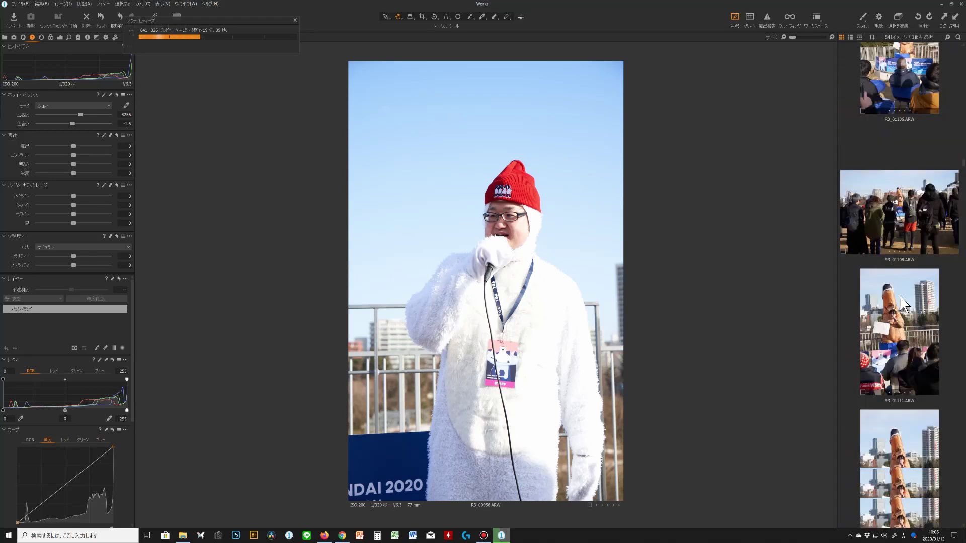
pyautogui.scroll(-20, 907, 307)
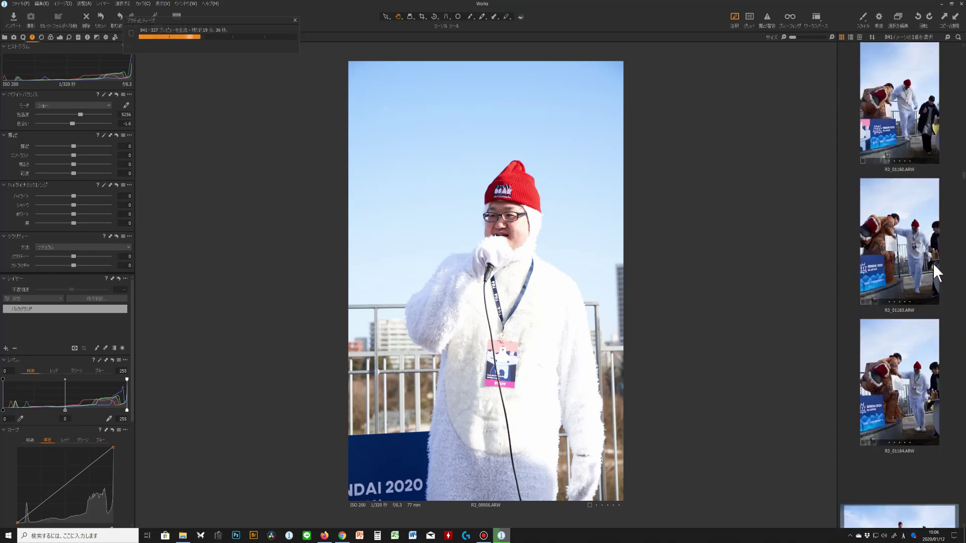
pyautogui.scroll(-12, 925, 288)
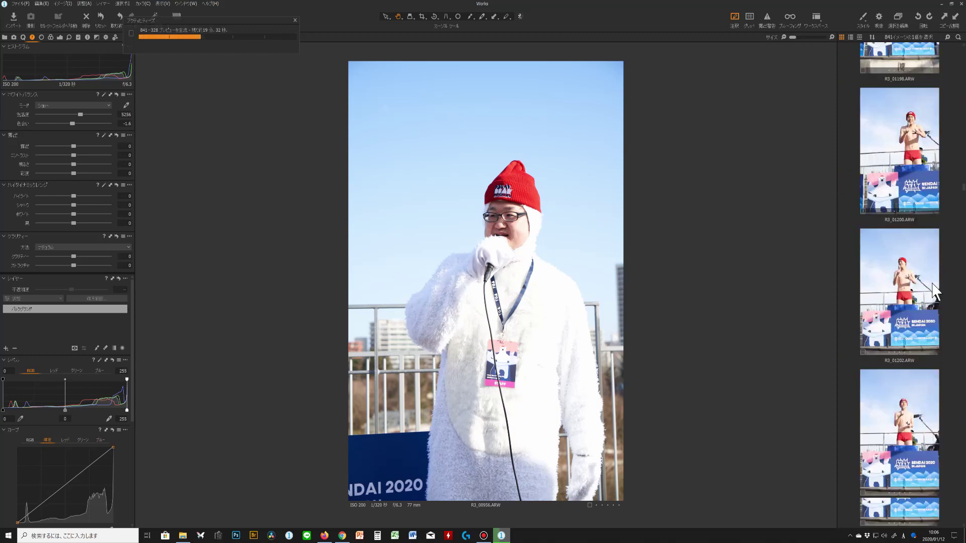
pyautogui.scroll(-9, 933, 282)
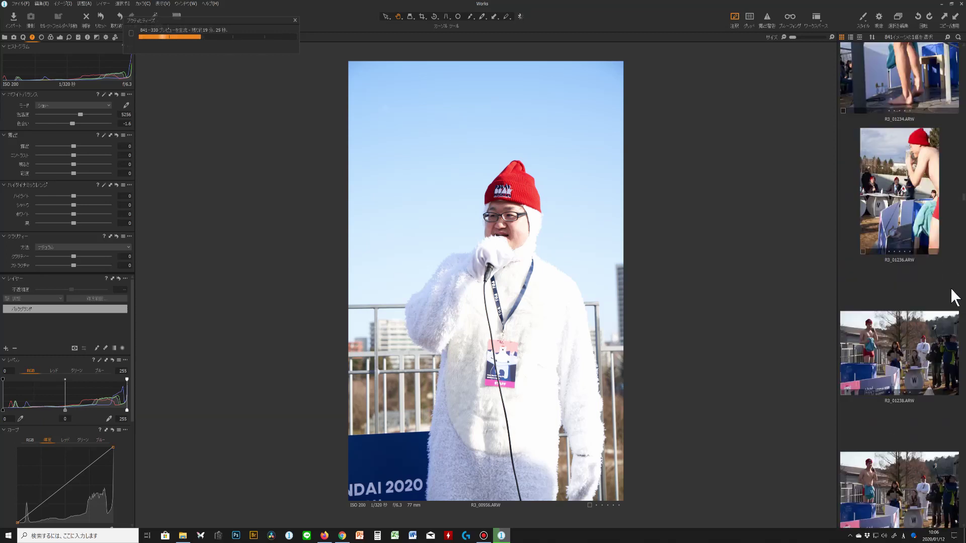
pyautogui.scroll(-2, 926, 304)
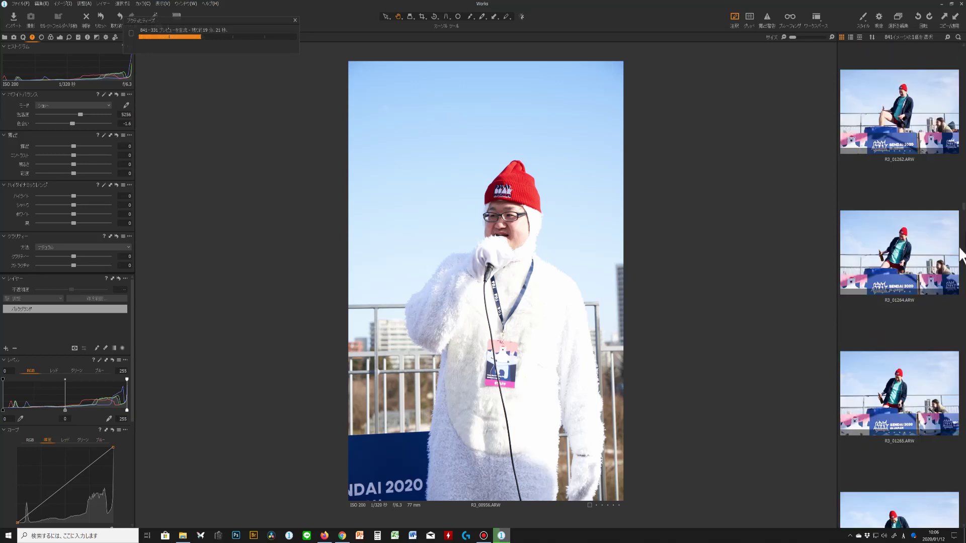
pyautogui.moveTo(963, 212); pyautogui.dragTo(962, 366)
pyautogui.scroll(-3, 899, 286)
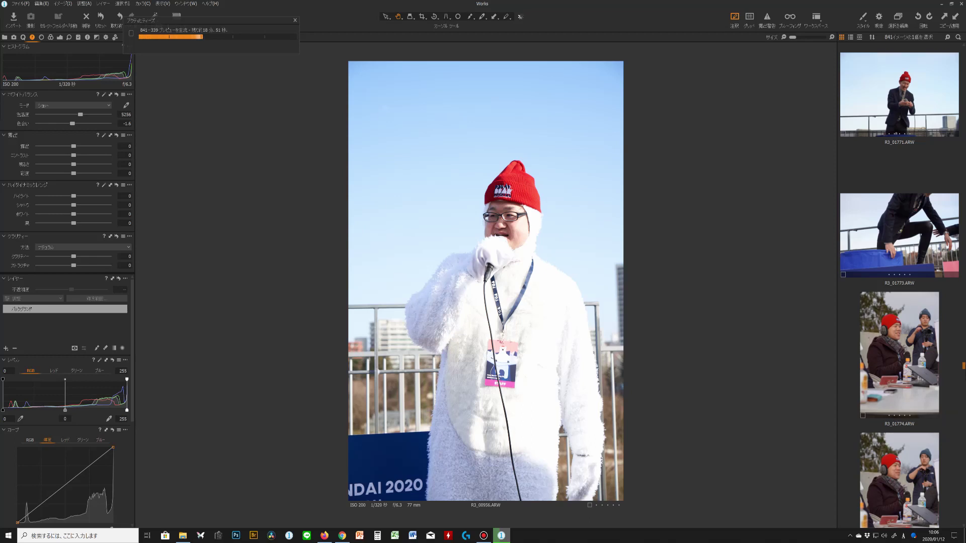
pyautogui.moveTo(964, 371); pyautogui.dragTo(964, 376)
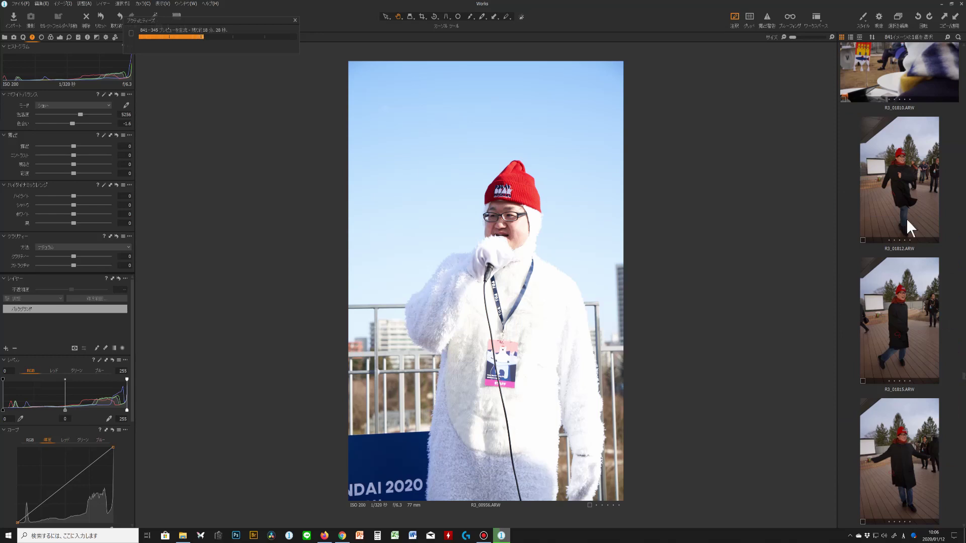
pyautogui.scroll(2, 906, 218)
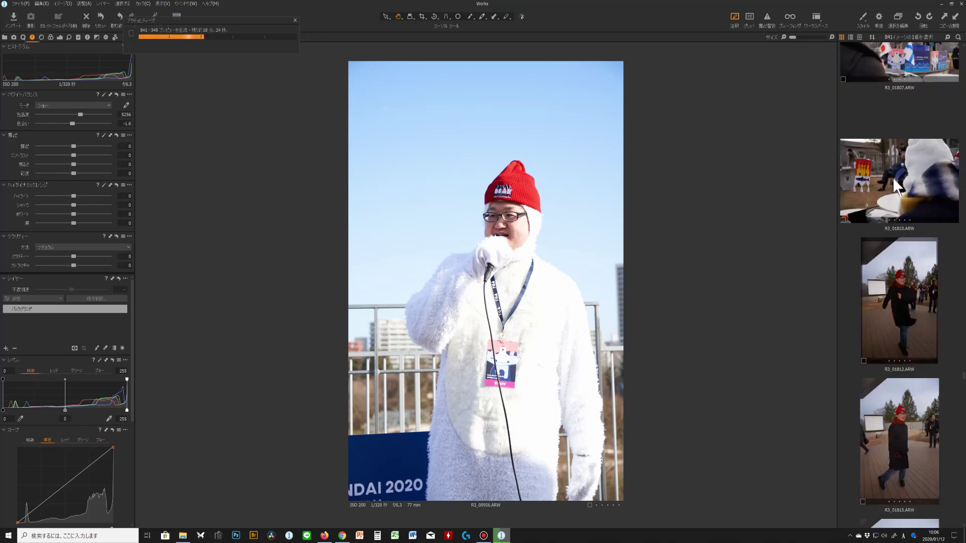
pyautogui.keyDown('shift'); pyautogui.click(893, 179); pyautogui.keyUp('shift')
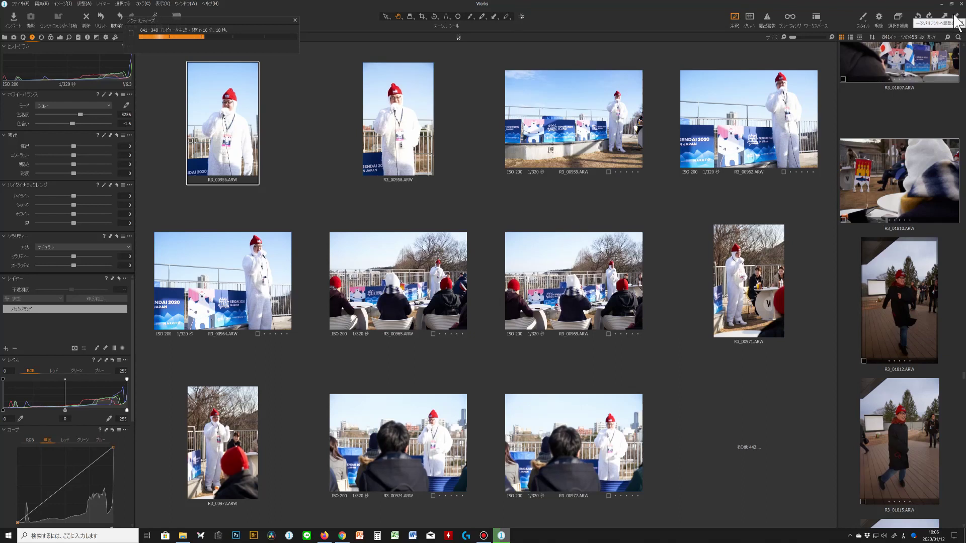
pyautogui.click(955, 22)
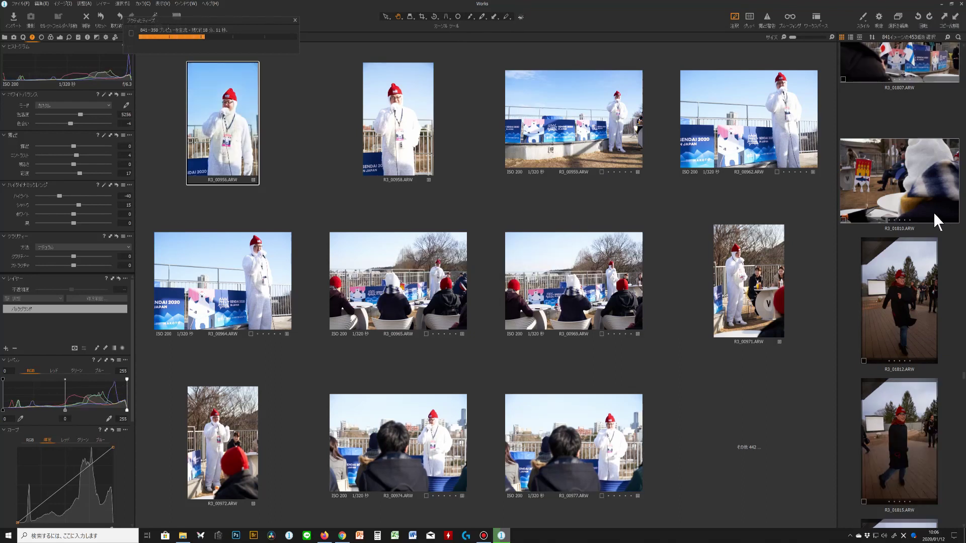
# Warm the white balance of R3_01810.ARW to a colour temperature of 5575 and raise its exposure to 0.4
pyautogui.click(933, 184)
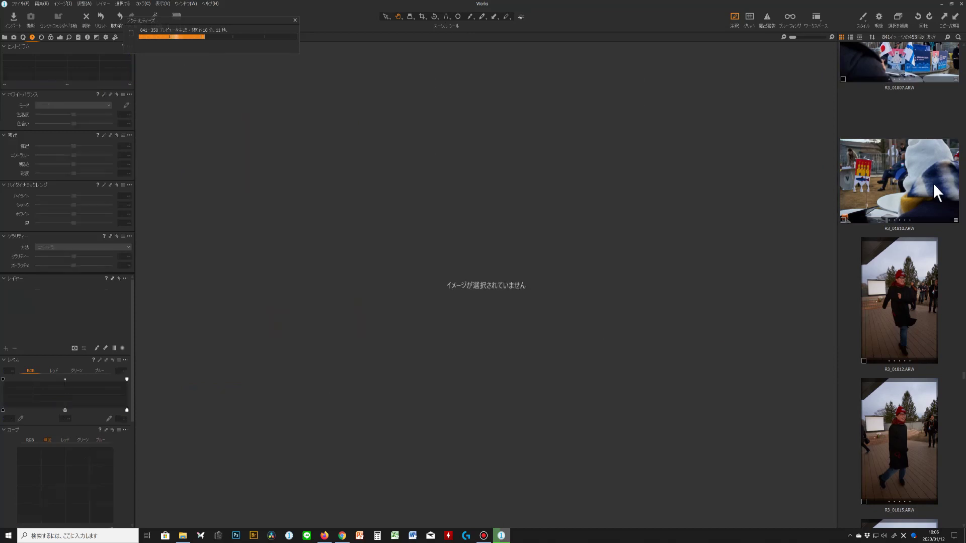
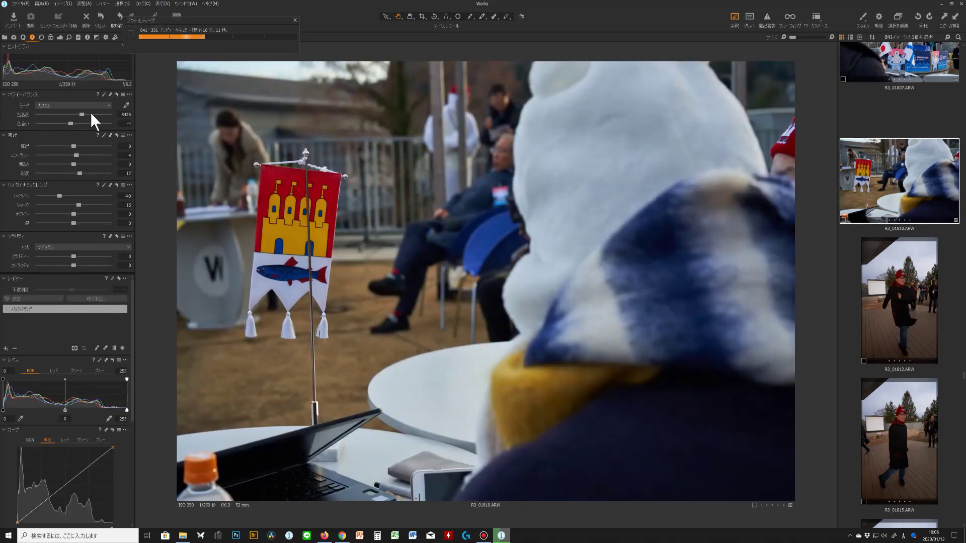
pyautogui.moveTo(91, 113); pyautogui.dragTo(92, 108)
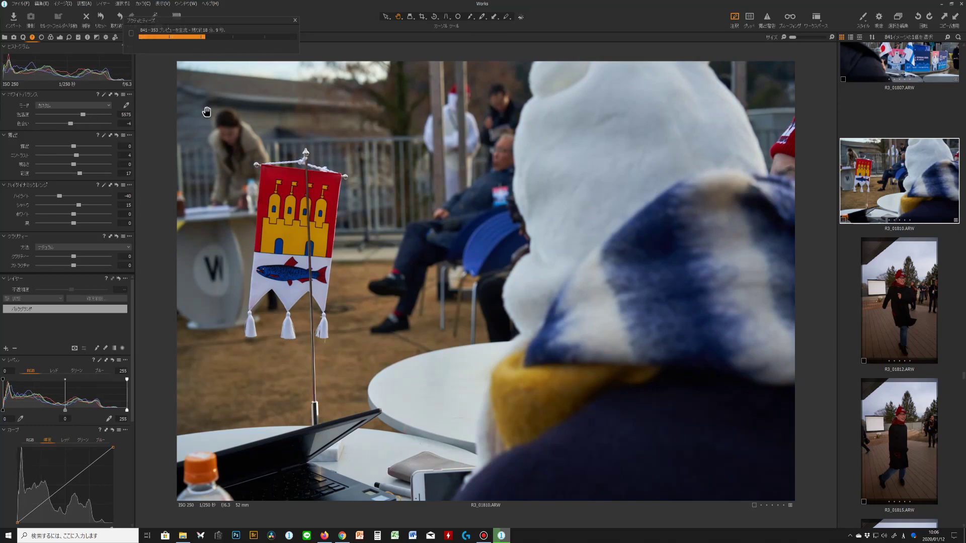
pyautogui.click(76, 145)
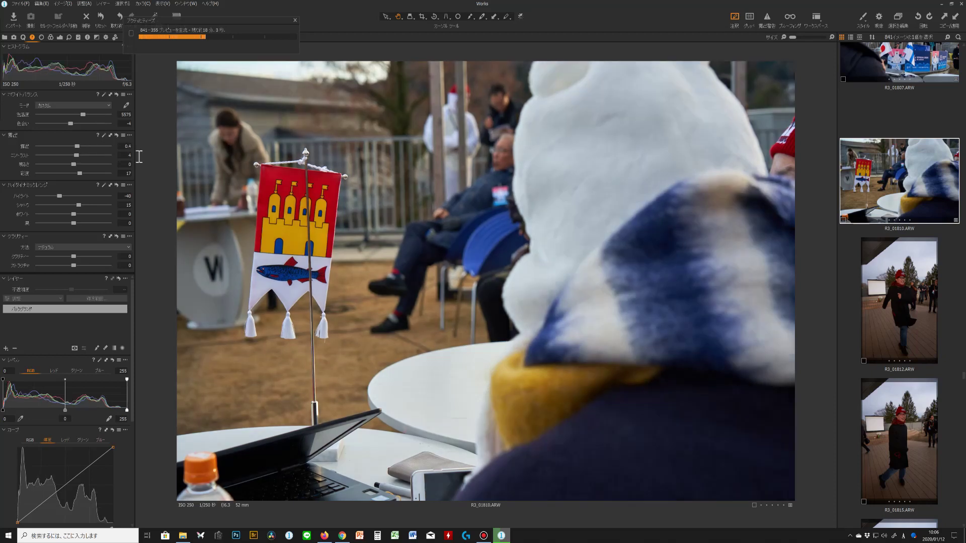
# Apply the adjustments of R3_01810.ARW to the photo of the speaker facing the audience, R3_01729.ARW
pyautogui.click(923, 48)
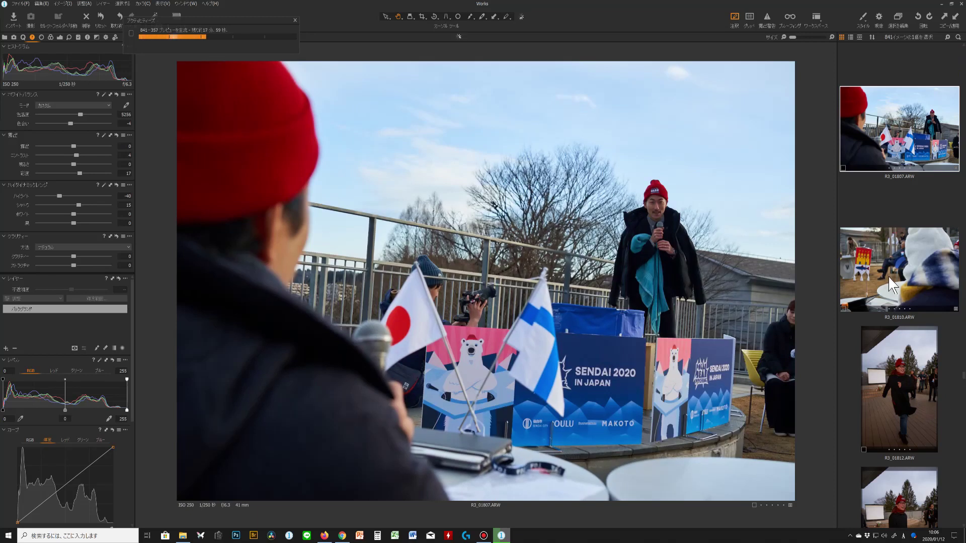
pyautogui.scroll(5, 897, 282)
pyautogui.scroll(8, 910, 271)
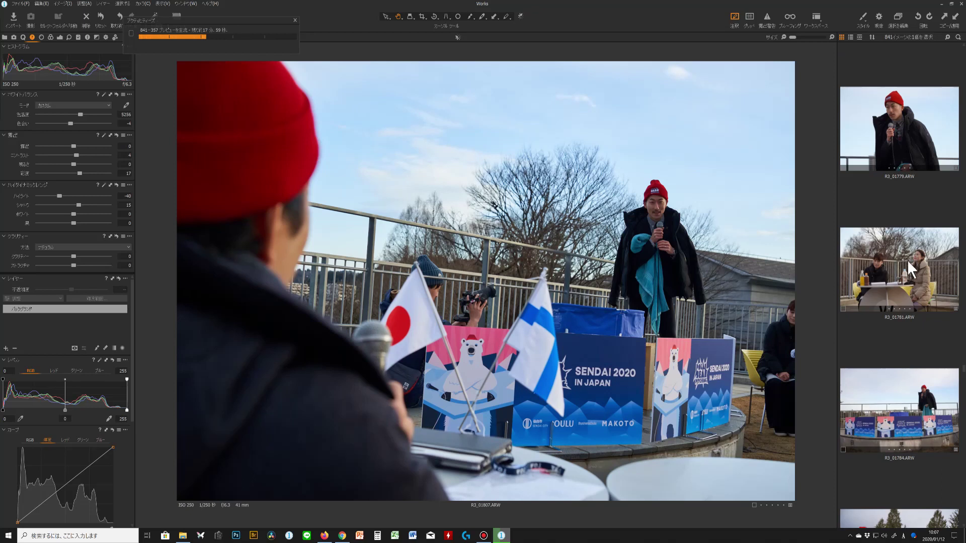
pyautogui.scroll(6, 911, 257)
pyautogui.scroll(5, 922, 237)
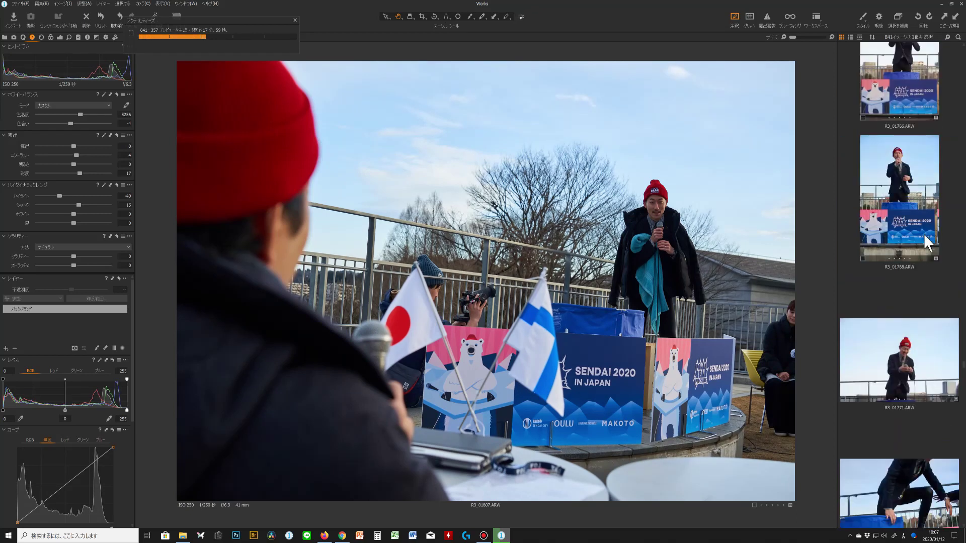
pyautogui.scroll(5, 922, 221)
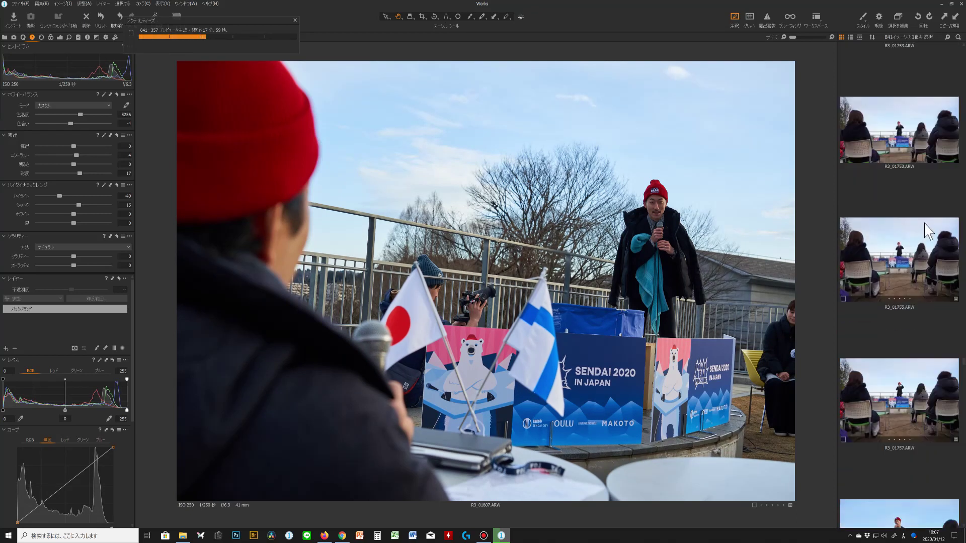
pyautogui.scroll(5, 922, 211)
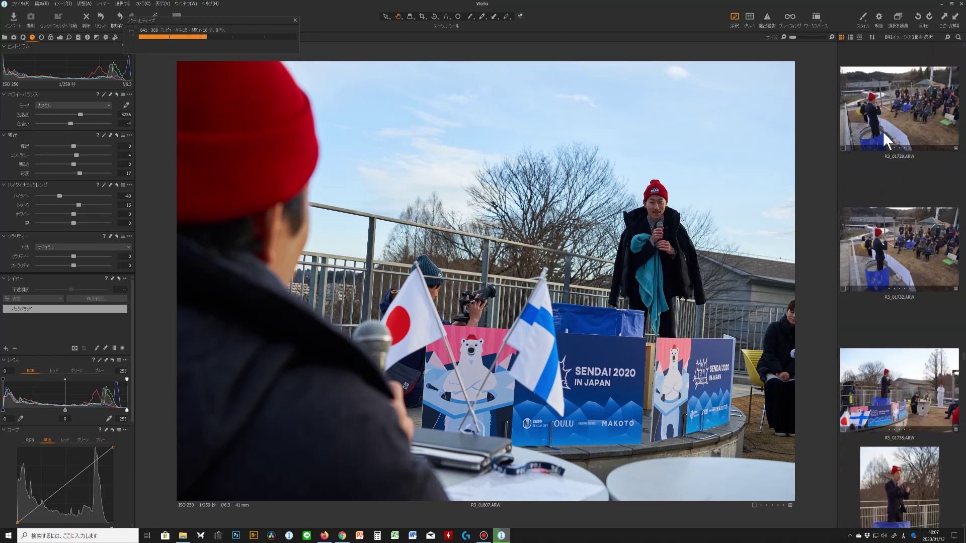
pyautogui.scroll(1, 886, 129)
pyautogui.click(889, 139)
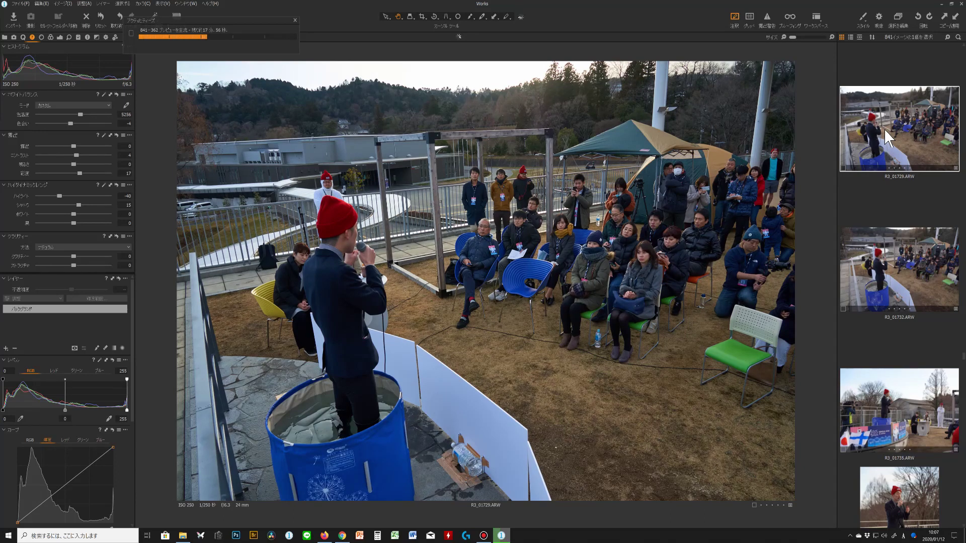
pyautogui.hotkey('ctrl', 'shift', 'a')
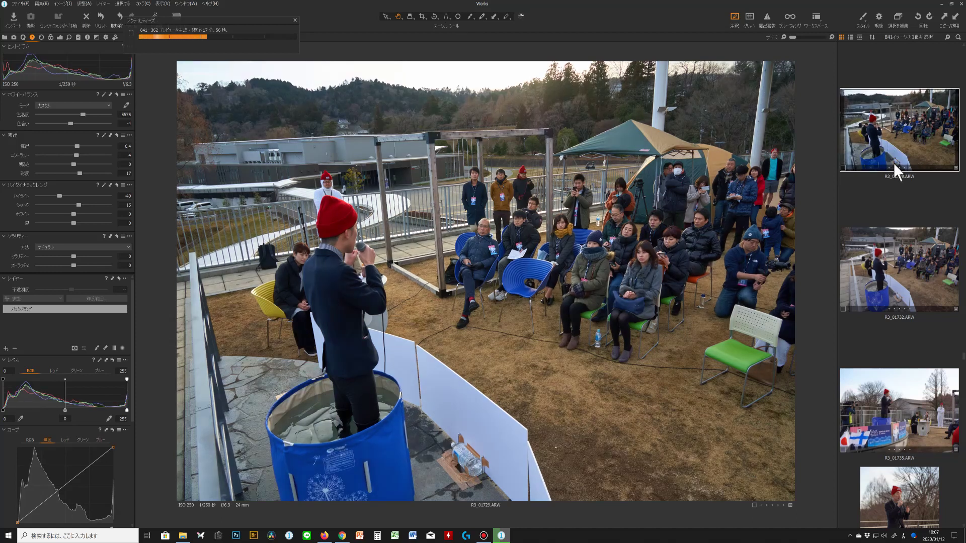
# View R3_01732.ARW, and apply the adjustments of R3_01810.ARW to the stage photo R3_01784.ARW
pyautogui.click(908, 252)
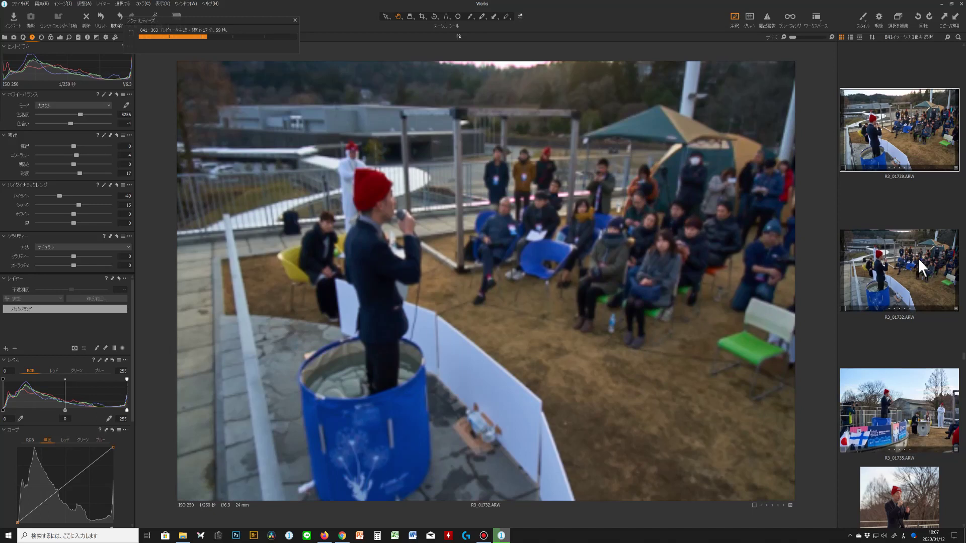
pyautogui.scroll(-3, 917, 258)
pyautogui.scroll(-5, 921, 255)
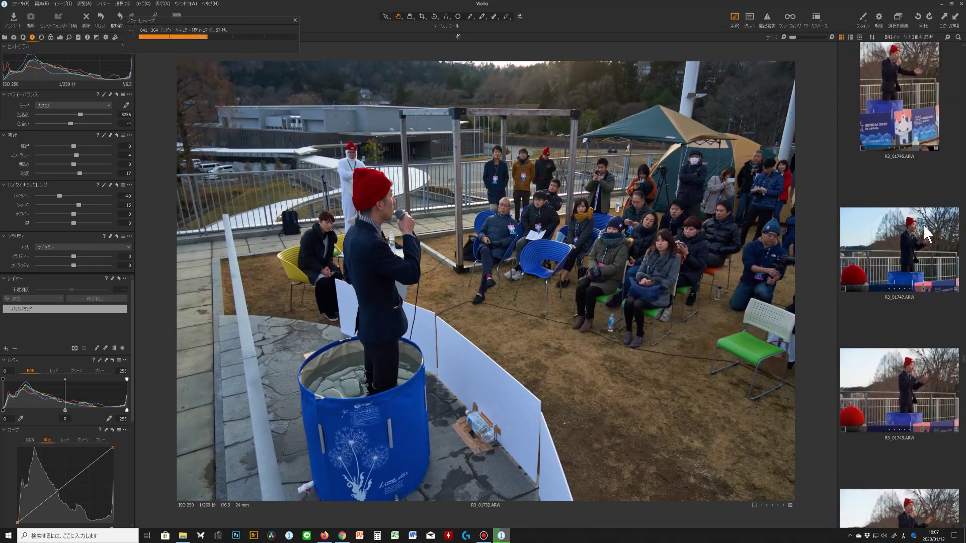
pyautogui.scroll(-8, 926, 291)
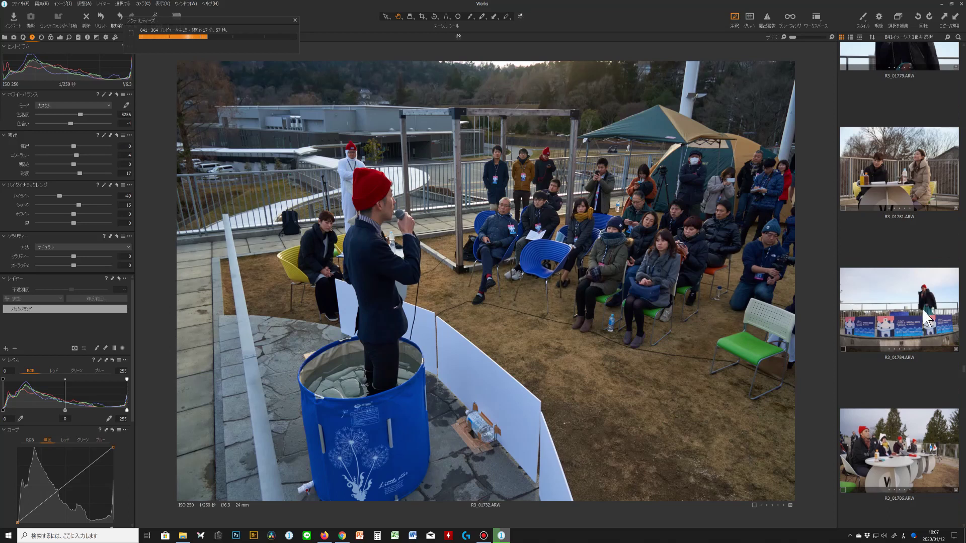
pyautogui.click(921, 308)
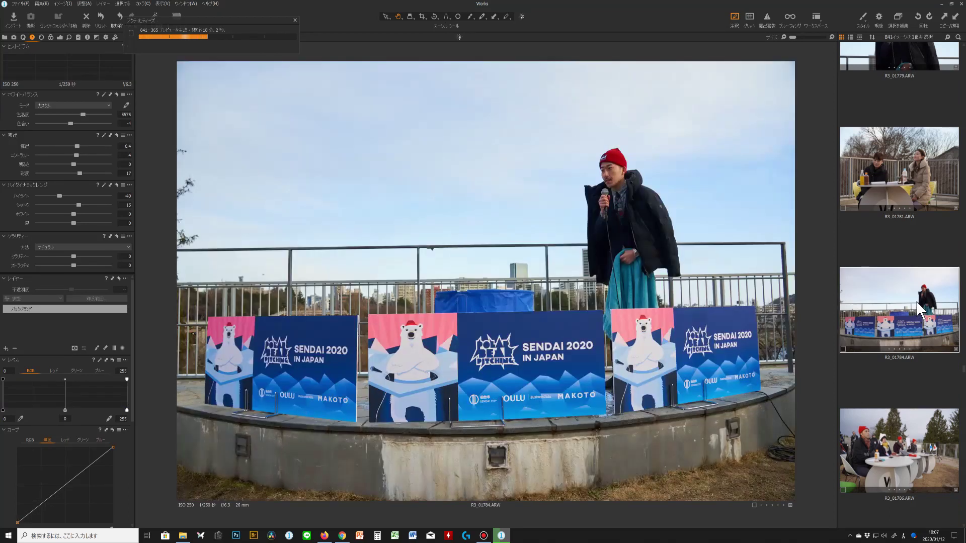
# Look through the earlier outdoor photos for further shots to adjust
pyautogui.scroll(2, 920, 302)
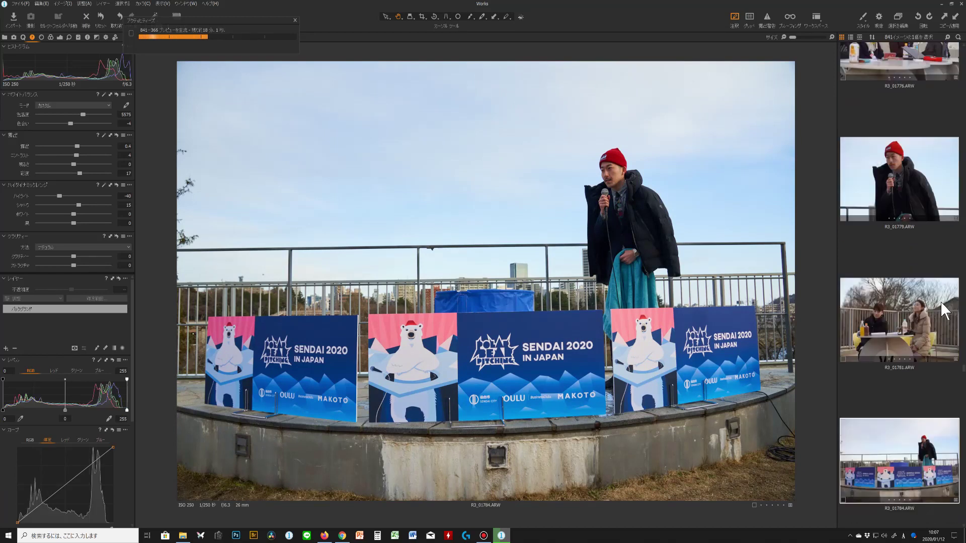
pyautogui.scroll(20, 899, 285)
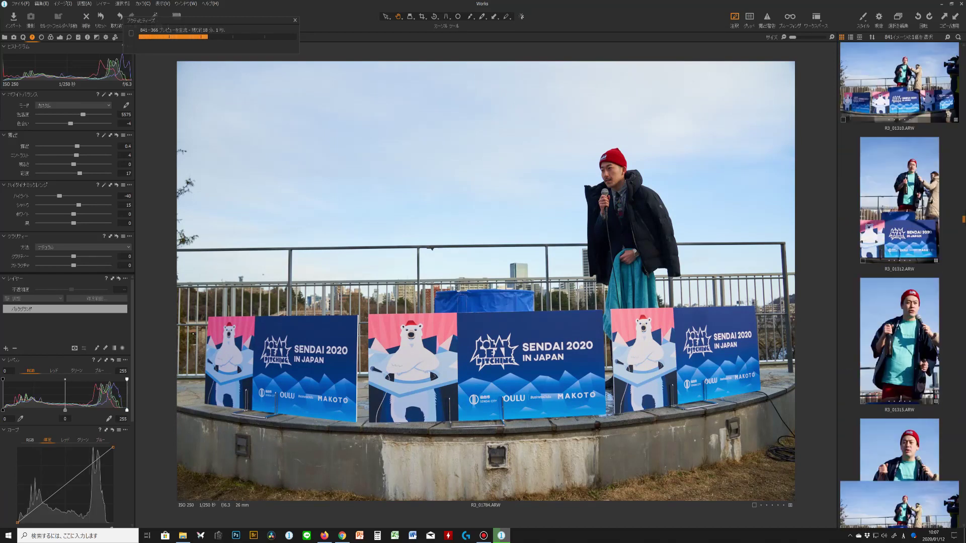
pyautogui.scroll(-10, 899, 285)
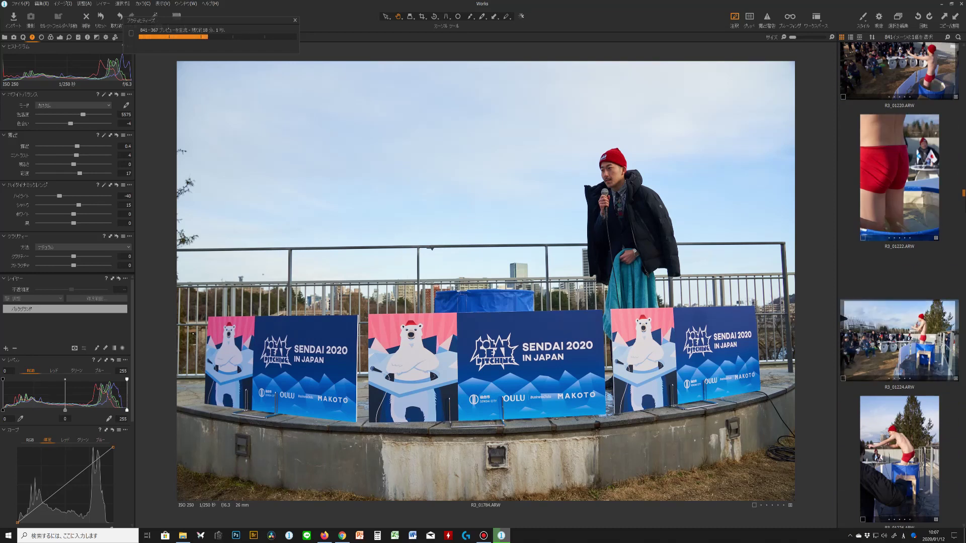
pyautogui.scroll(-4, 899, 285)
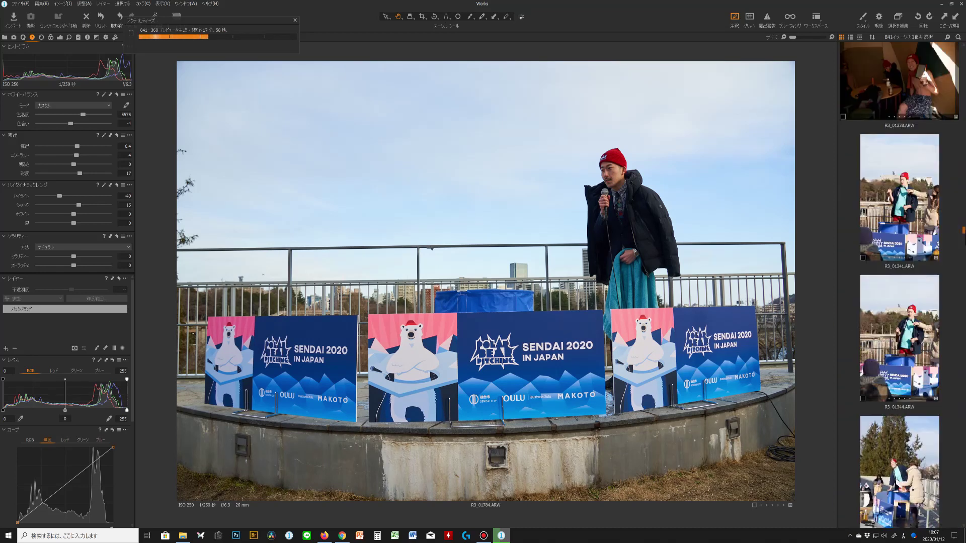
# Browse the event shots in the browser and check R3_01378.ARW of the speaker leaning over the railing
pyautogui.scroll(2, 899, 285)
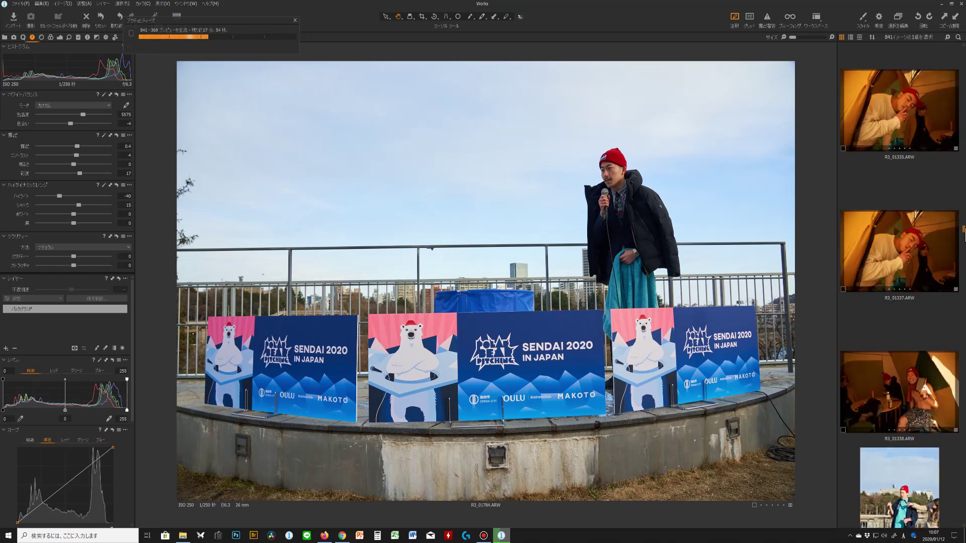
pyautogui.scroll(-4, 900, 286)
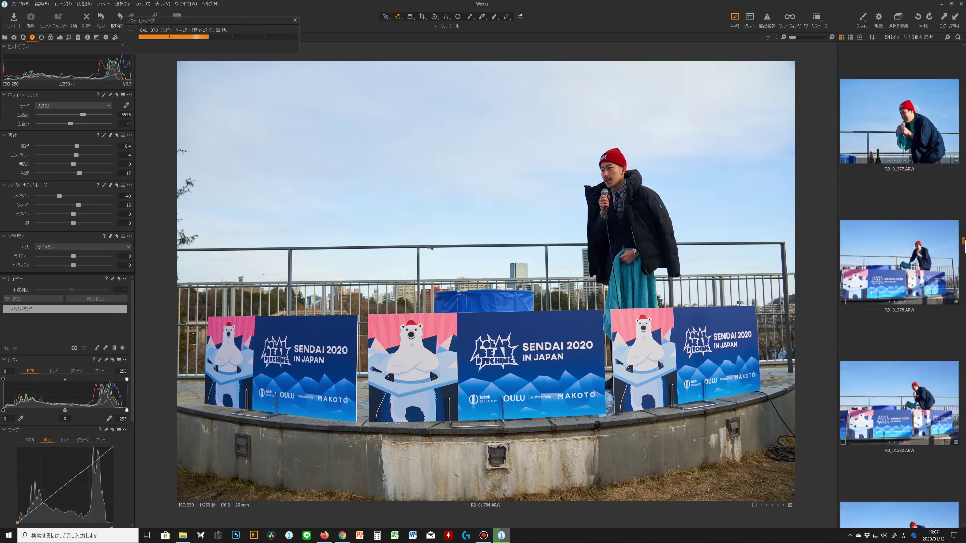
pyautogui.click(935, 271)
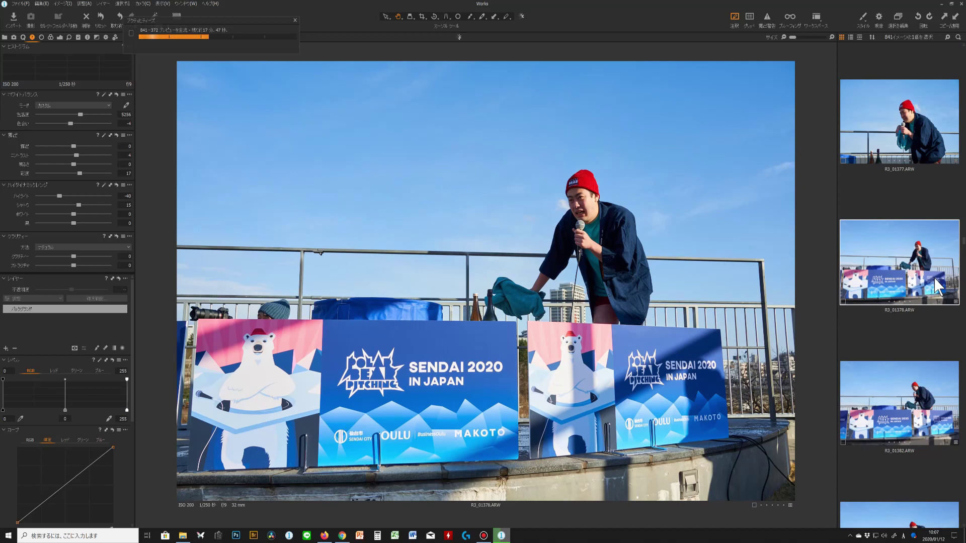
pyautogui.scroll(-3, 920, 276)
pyautogui.scroll(-10, 919, 275)
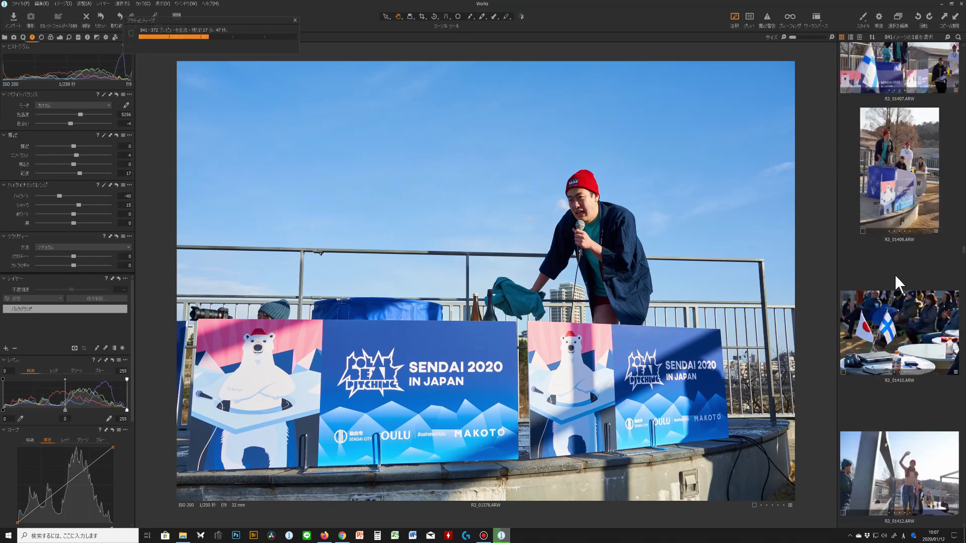
pyautogui.scroll(-10, 913, 276)
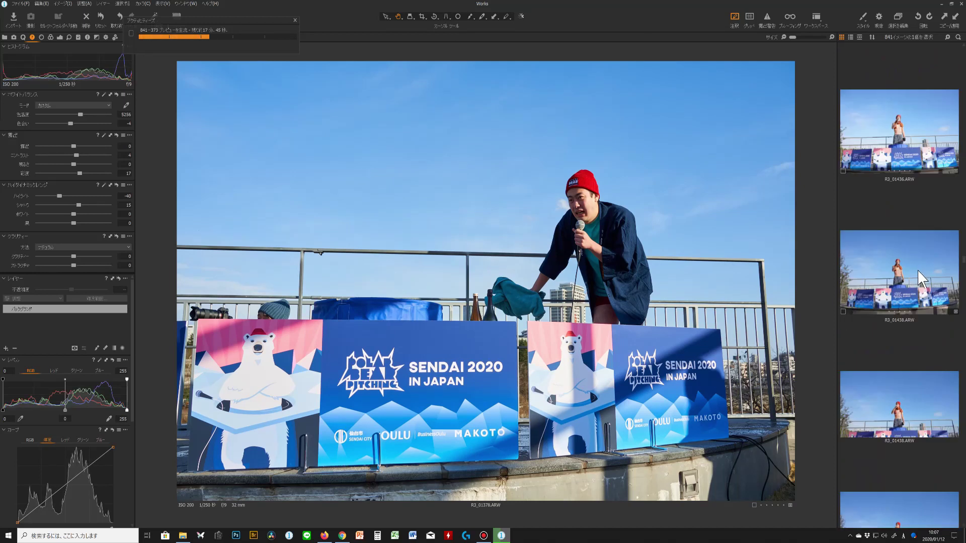
pyautogui.scroll(-10, 918, 283)
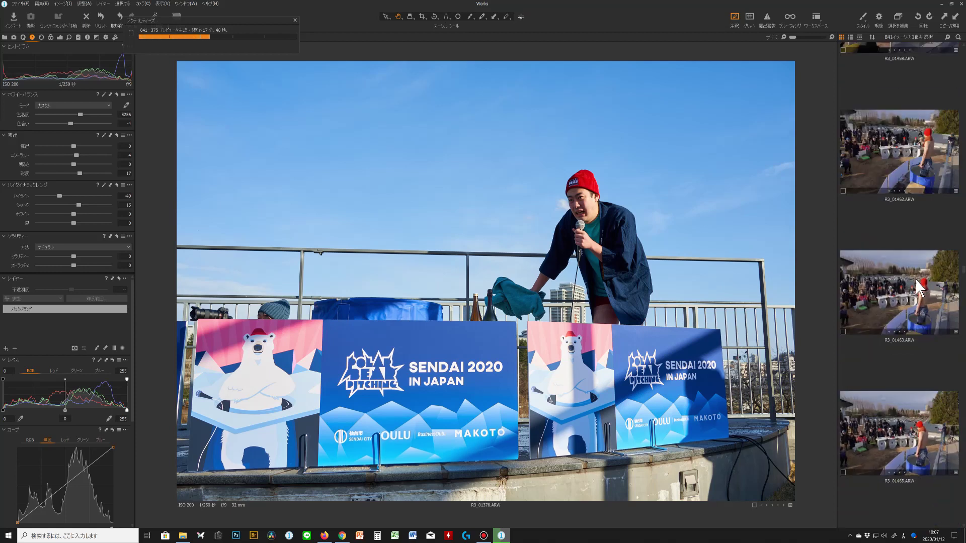
pyautogui.scroll(-7, 921, 272)
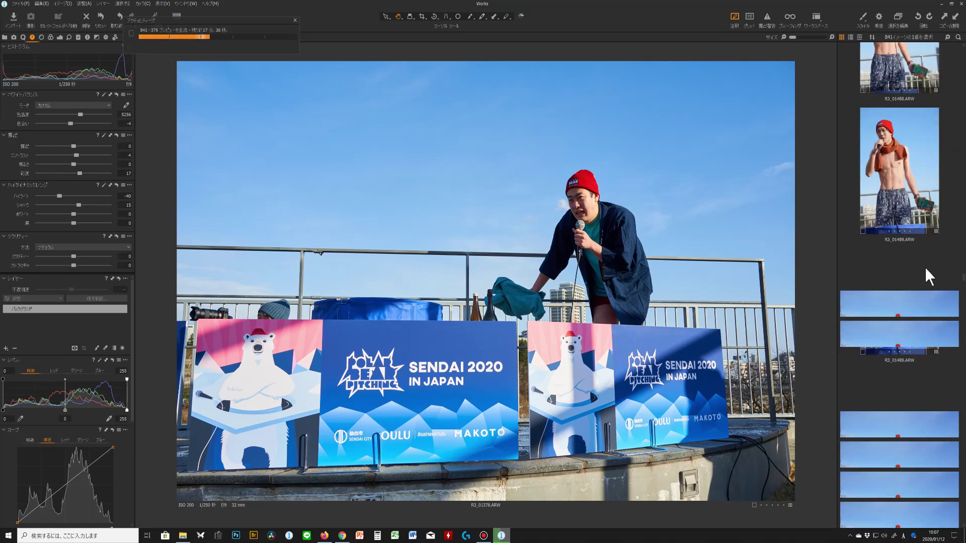
# Raise the exposure of R3_01492.ARW to 0.3 and inspect the speaker at 100% before returning to the full view
pyautogui.click(903, 113)
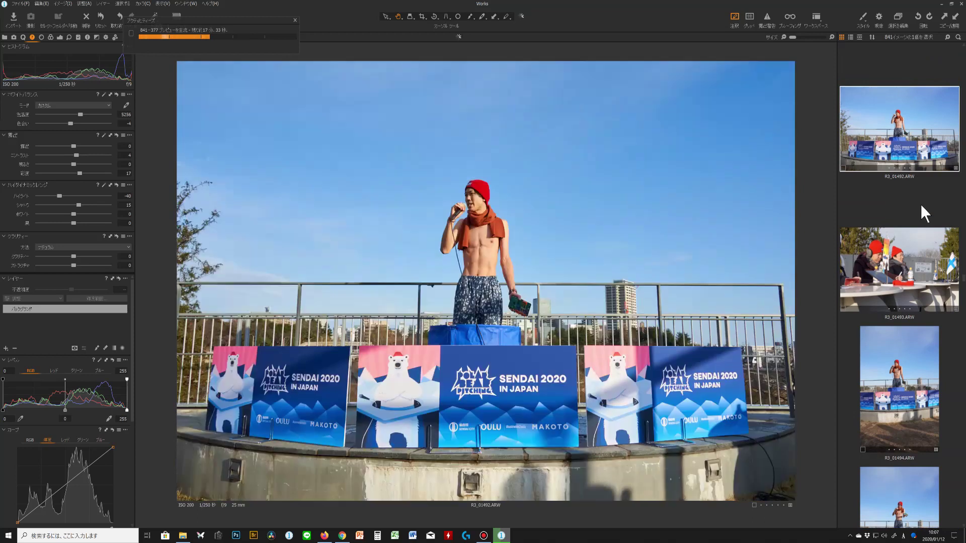
pyautogui.moveTo(74, 146); pyautogui.dragTo(76, 145)
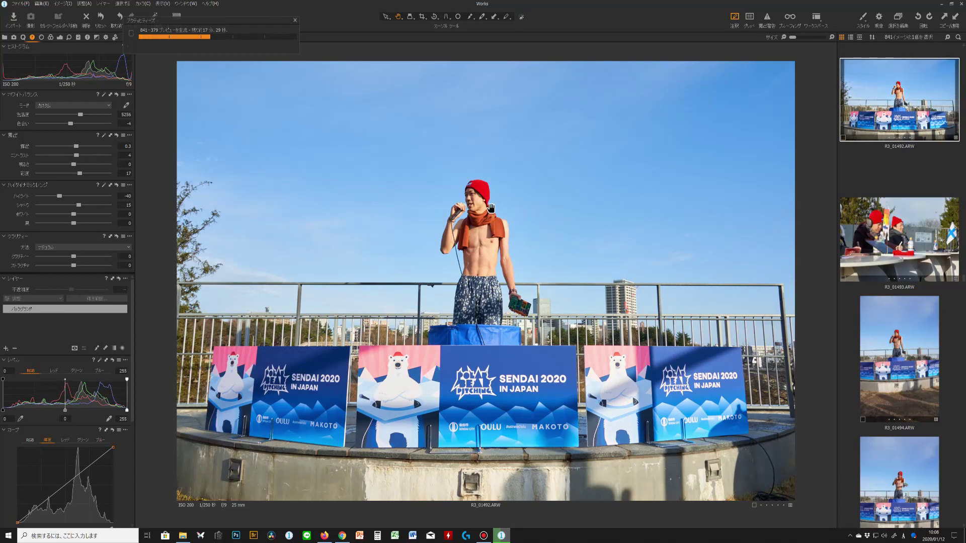
pyautogui.click(492, 209)
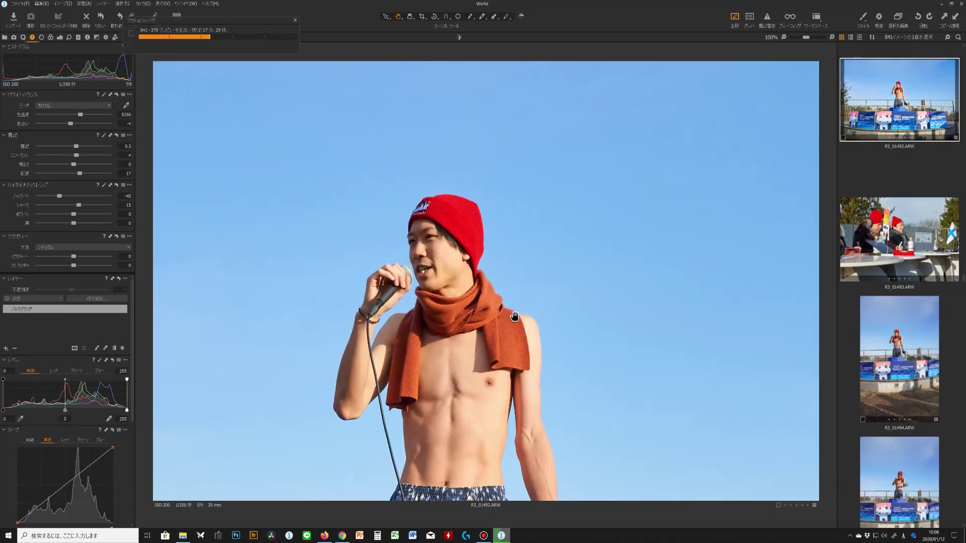
pyautogui.click(514, 317)
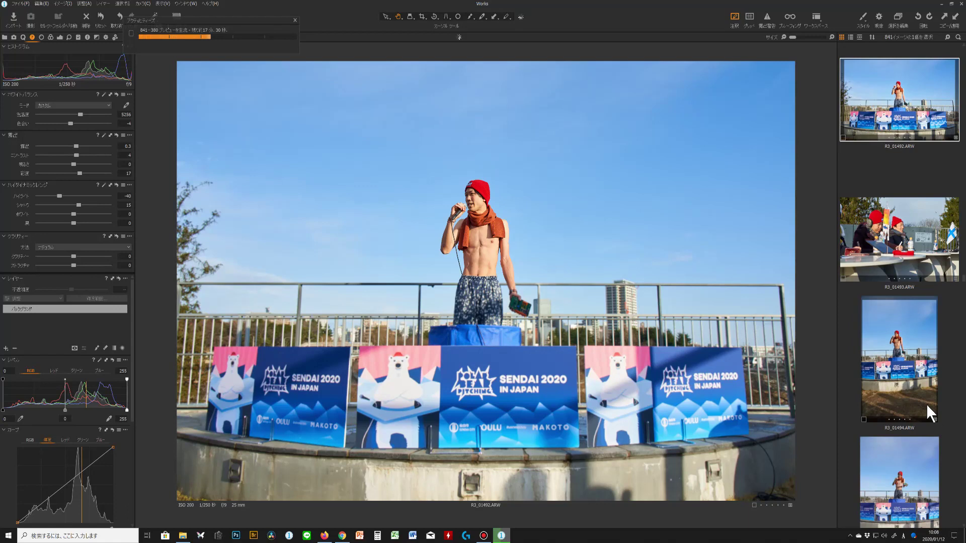
# Review R3_01499.ARW, R3_01510.ARW and R3_01524.ARW one after another at full view
pyautogui.scroll(-5, 914, 398)
pyautogui.click(898, 317)
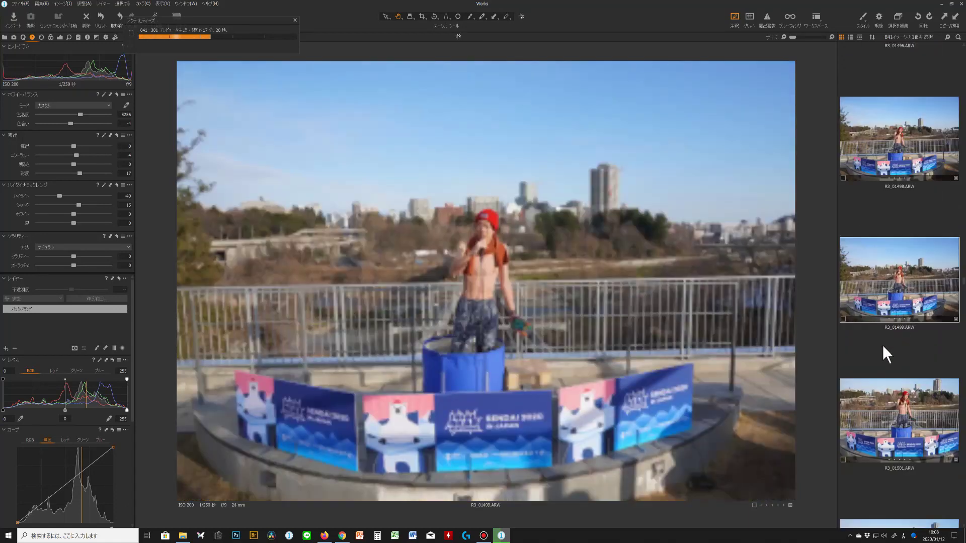
pyautogui.scroll(-5, 880, 347)
pyautogui.scroll(-3, 879, 347)
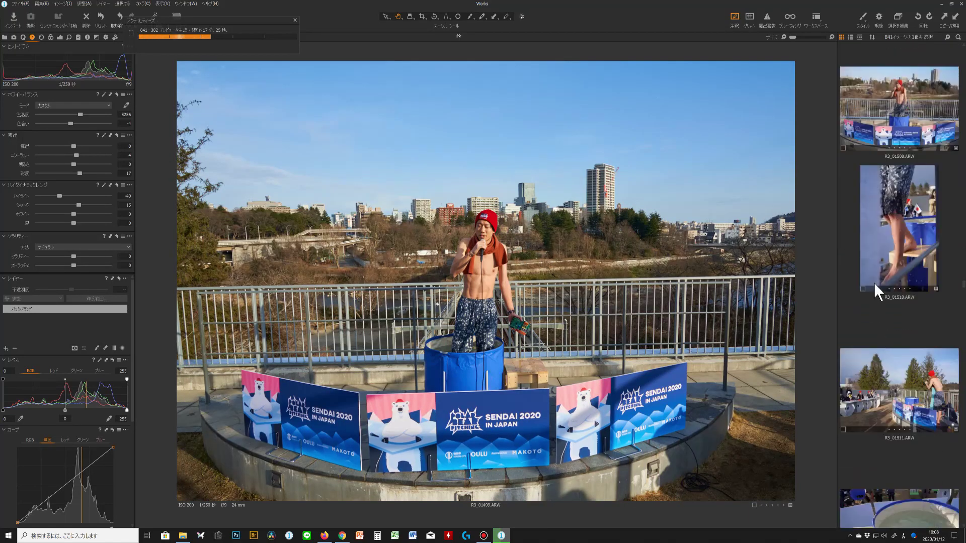
pyautogui.click(876, 288)
pyautogui.scroll(-6, 885, 305)
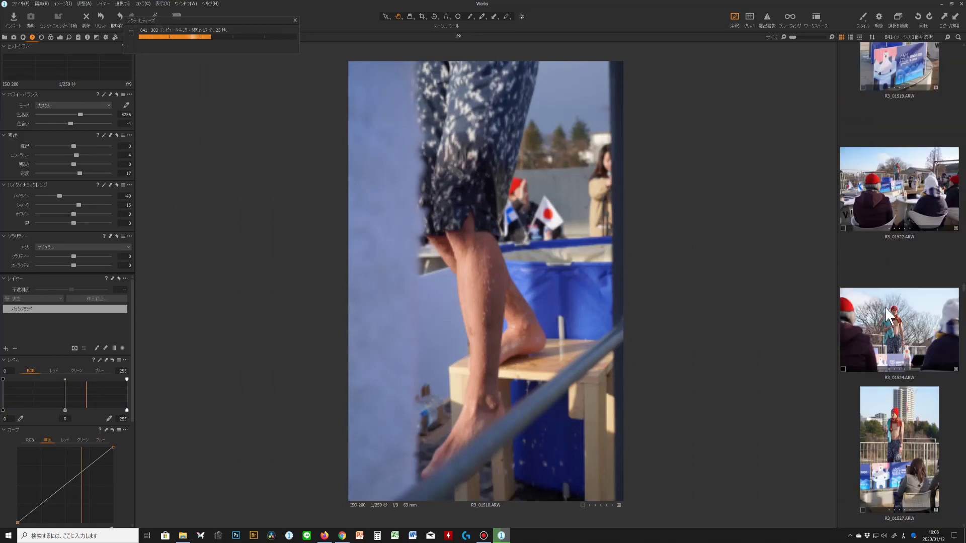
pyautogui.click(885, 308)
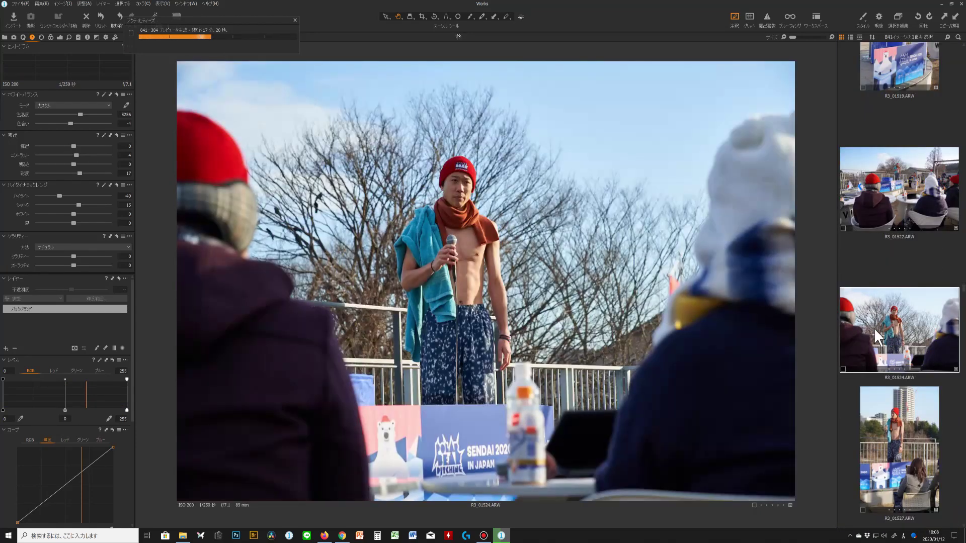
# Open the close-up portrait R3_01540.ARW of the speaker in the blue jacket and raise its exposure to 0.3
pyautogui.scroll(-1, 855, 322)
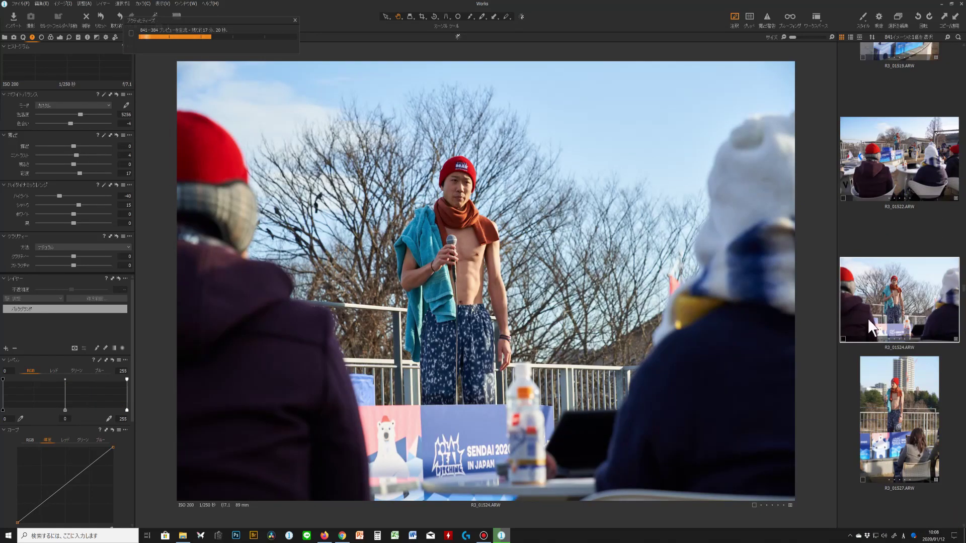
pyautogui.scroll(-3, 875, 324)
pyautogui.scroll(-3, 886, 332)
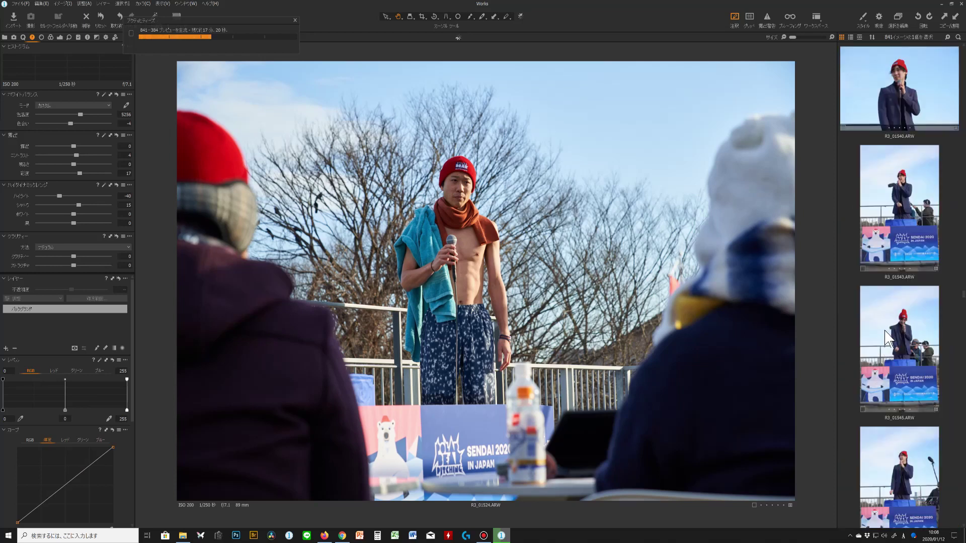
pyautogui.click(895, 112)
pyautogui.scroll(1, 893, 227)
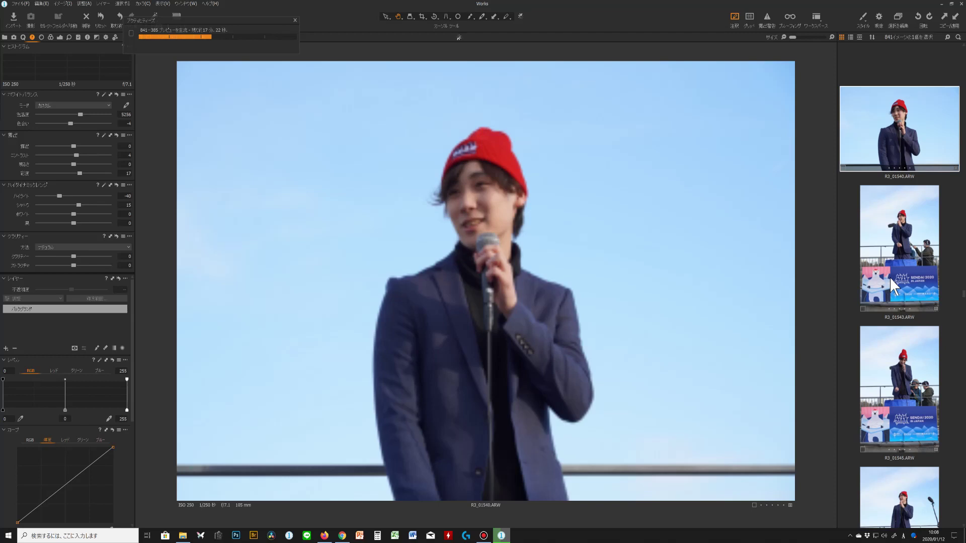
# Review R3_01557.ARW of the laughing speaker, and inspect the water tub in R3_01584.ARW at 100%
pyautogui.scroll(-3, 889, 276)
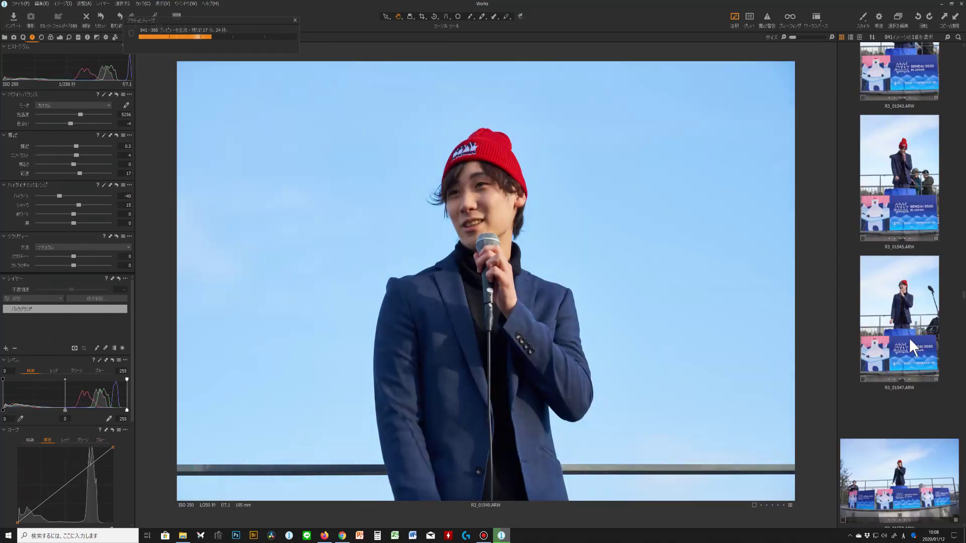
pyautogui.scroll(-5, 908, 337)
pyautogui.scroll(-2, 918, 337)
pyautogui.click(918, 346)
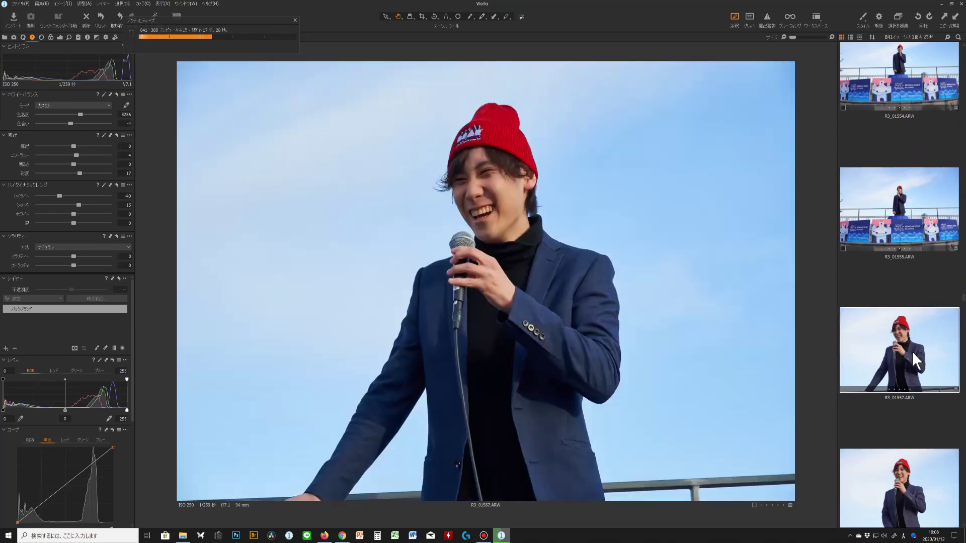
pyautogui.scroll(-4, 911, 351)
pyautogui.scroll(-12, 910, 349)
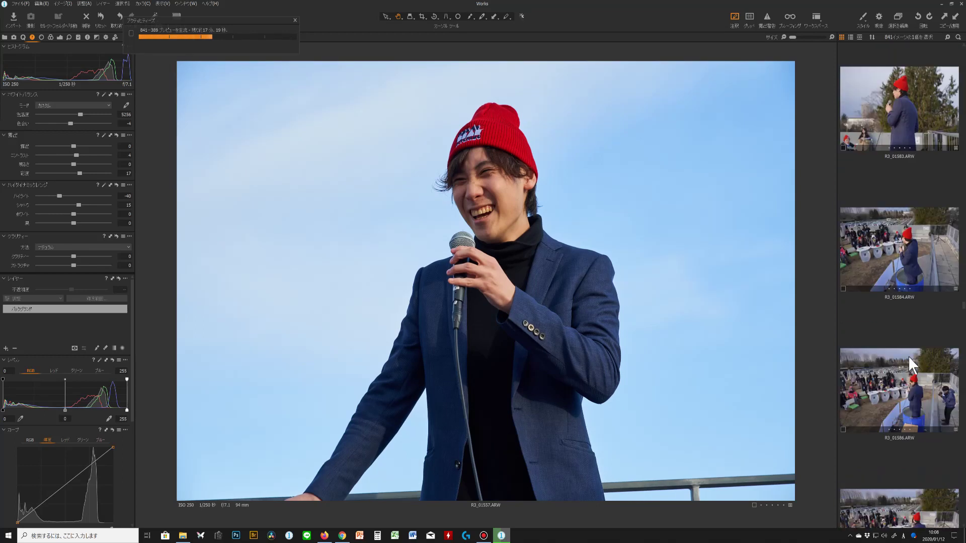
pyautogui.click(914, 277)
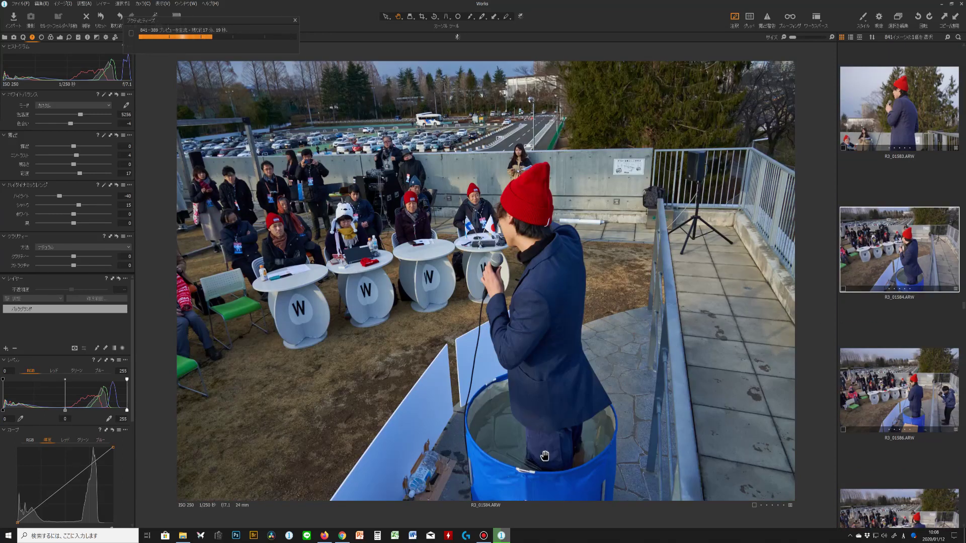
pyautogui.doubleClick(521, 439)
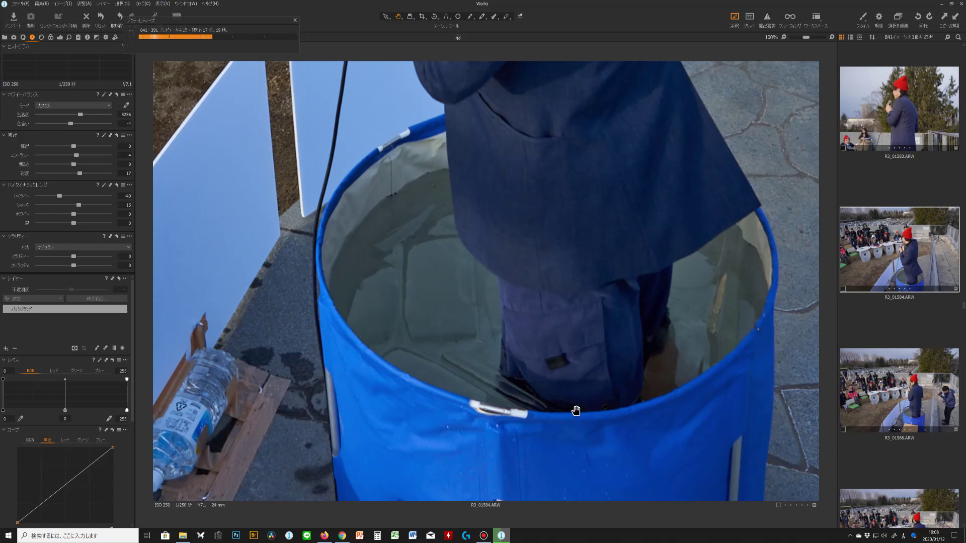
# Open R3_01612.ARW of the speaker beside the seated women and fit the whole image to the viewer
pyautogui.scroll(-5, 922, 396)
pyautogui.scroll(-6, 916, 399)
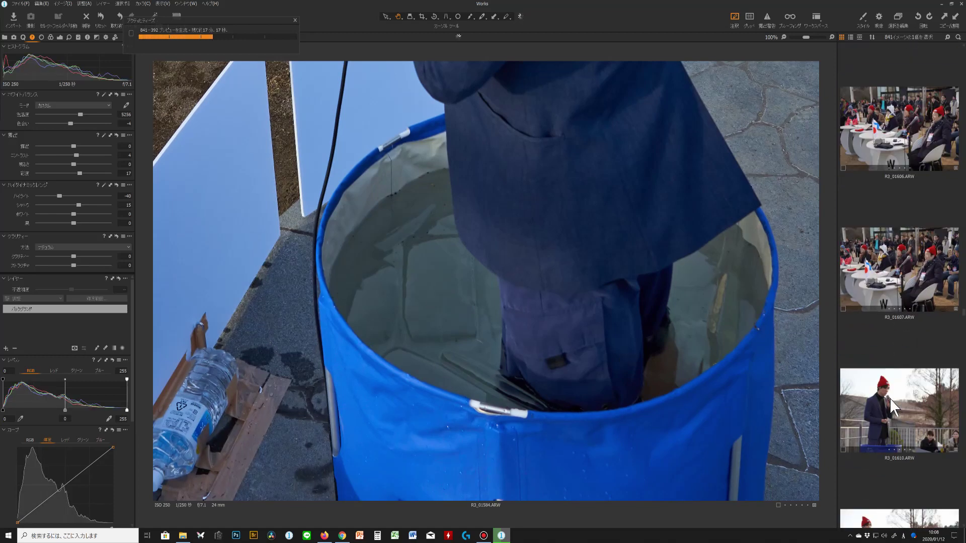
pyautogui.scroll(-1, 889, 400)
pyautogui.scroll(-2, 946, 402)
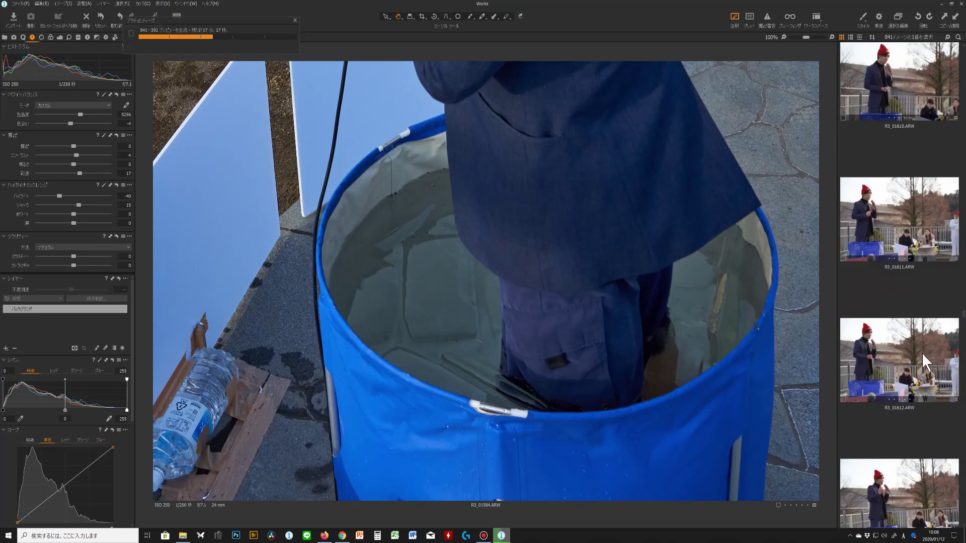
pyautogui.click(906, 376)
pyautogui.click(414, 207)
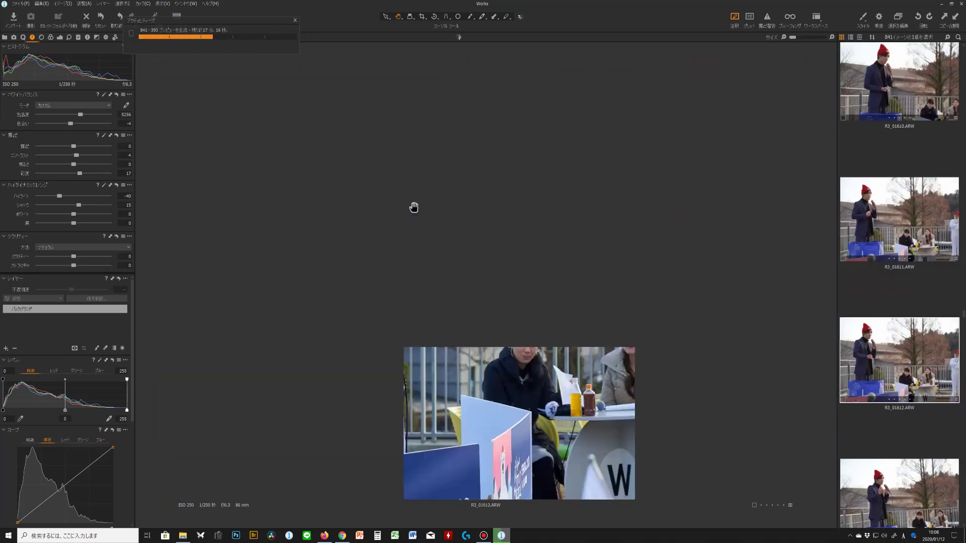
# Compare the two high-five shots with the bear-costumed man, R3_01652.ARW and R3_01653.ARW
pyautogui.scroll(-10, 901, 411)
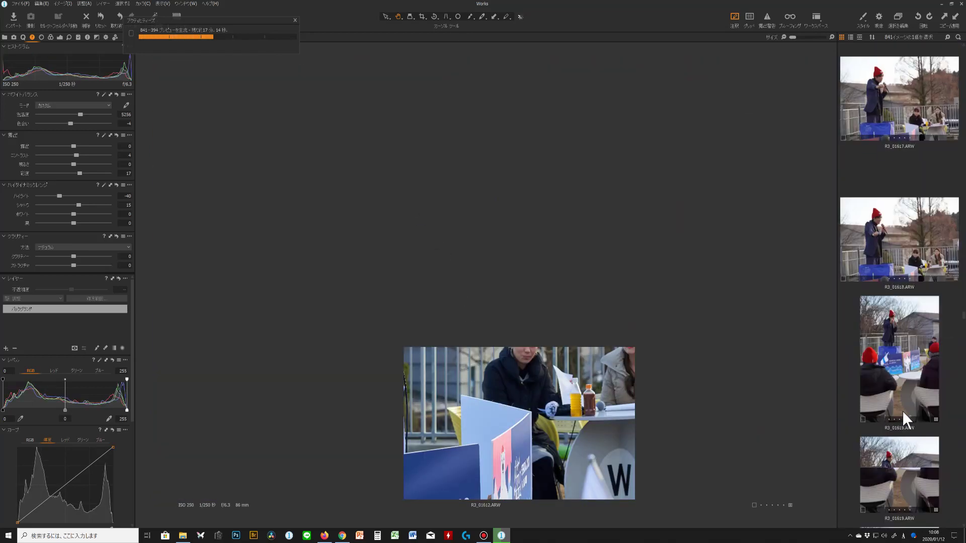
pyautogui.scroll(-1, 901, 426)
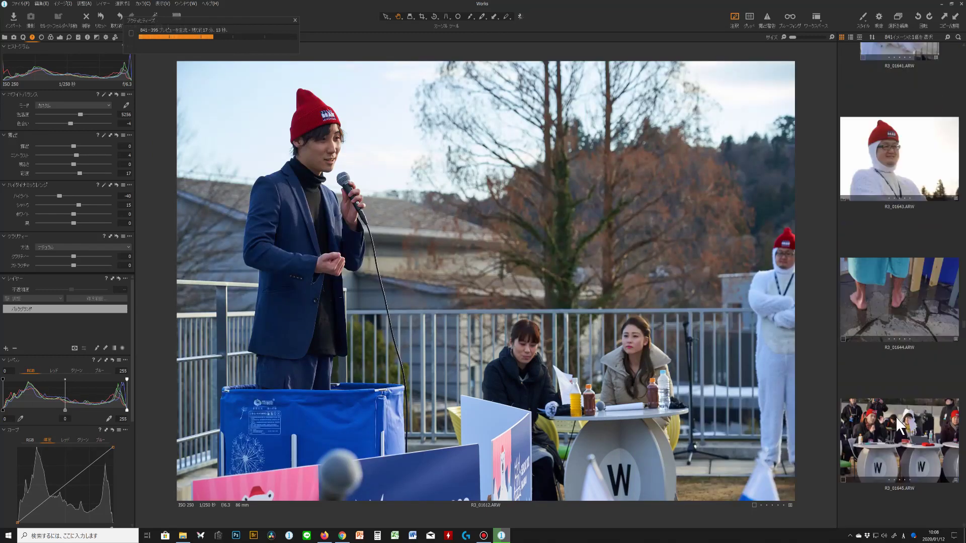
pyautogui.scroll(-4, 895, 416)
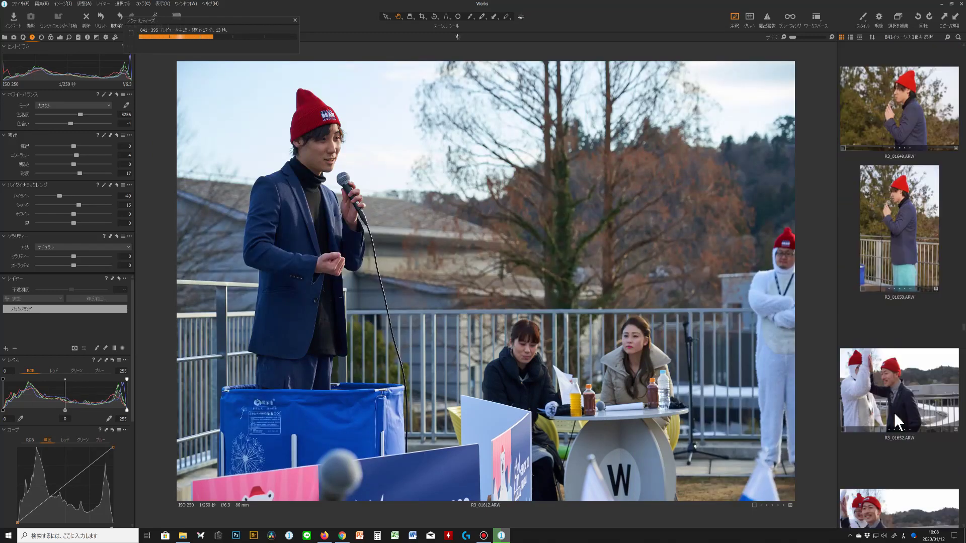
pyautogui.click(898, 389)
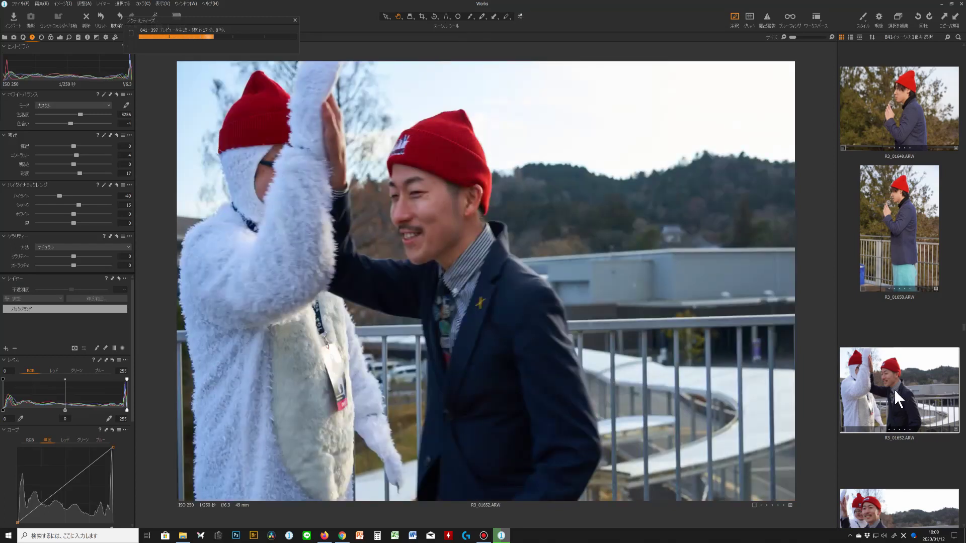
pyautogui.scroll(-1, 894, 390)
pyautogui.click(892, 388)
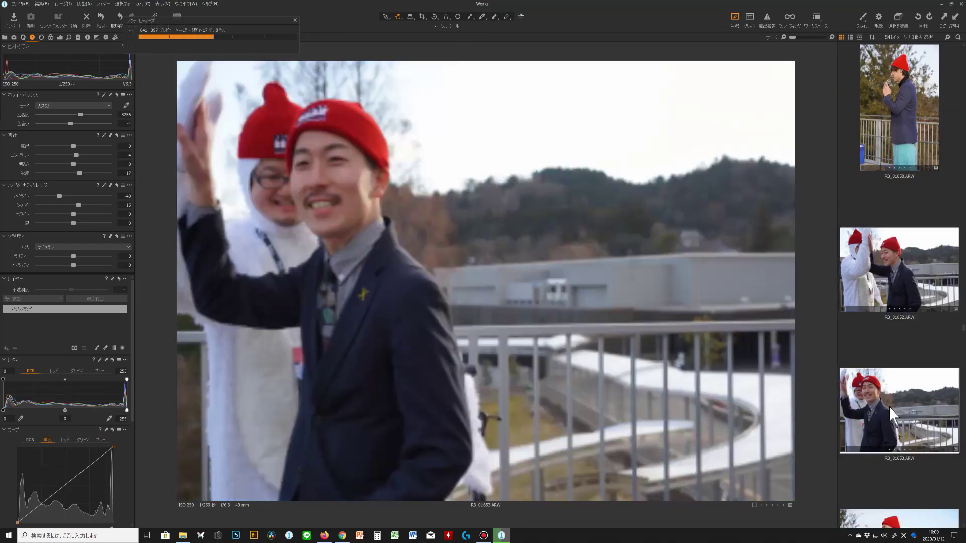
# Inspect the speaker's face in R3_01657.ARW at 100% and raise the photo's exposure to 0.5
pyautogui.scroll(-3, 888, 406)
pyautogui.click(901, 366)
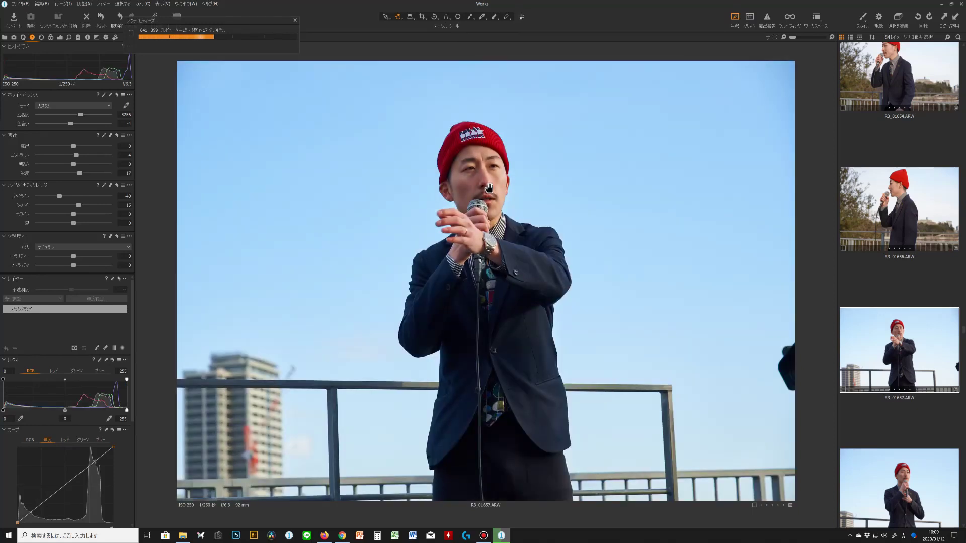
pyautogui.click(488, 188)
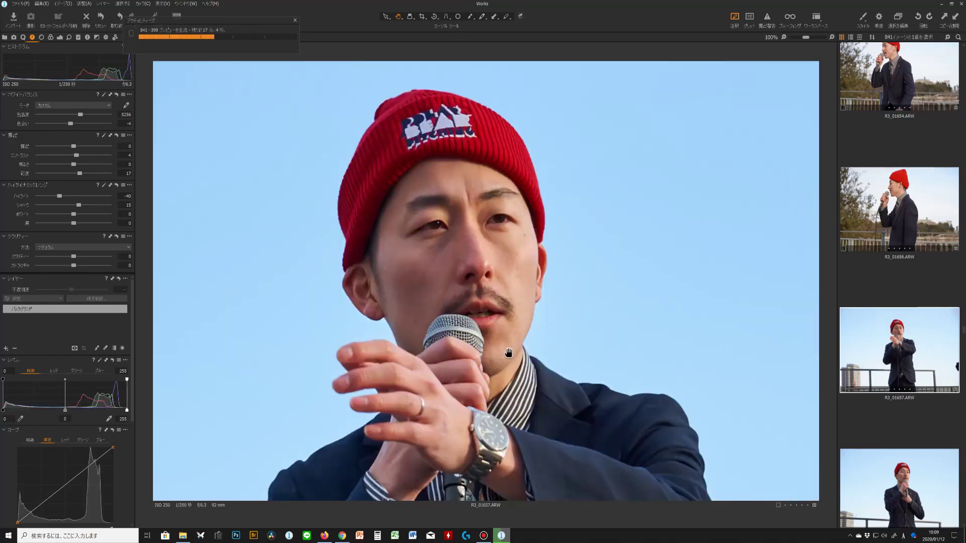
pyautogui.click(74, 145)
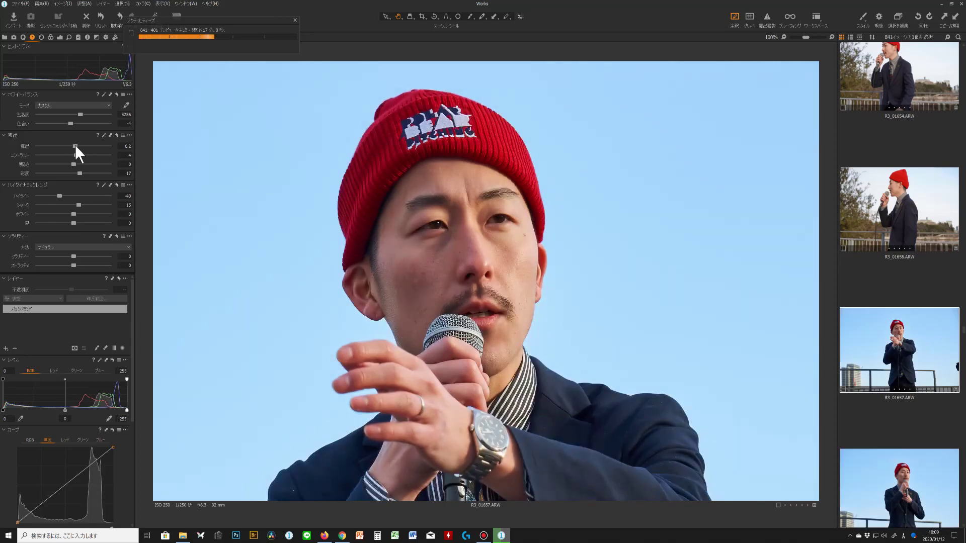
pyautogui.moveTo(75, 145); pyautogui.dragTo(76, 146)
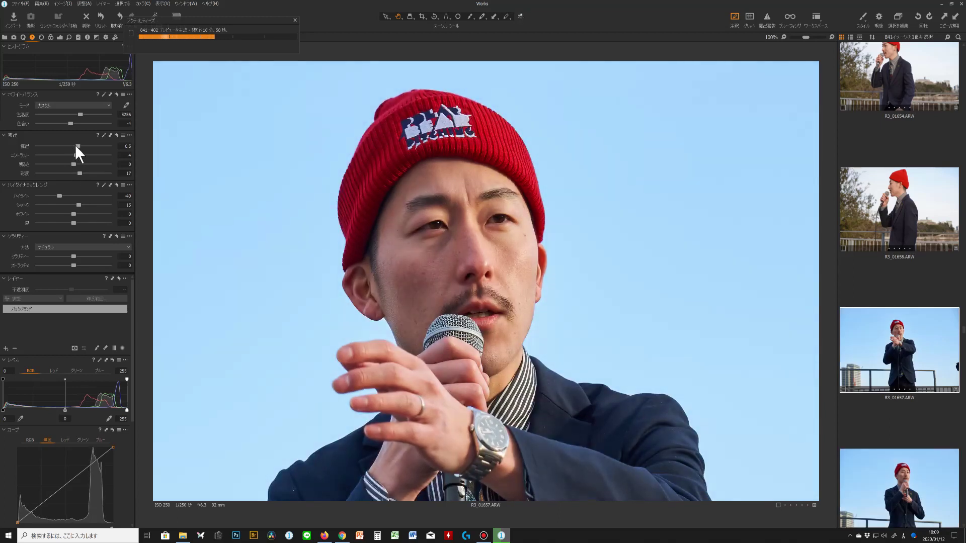
# Set the exposure of R3_01657.ARW to 0.4 and fit the whole photo to the viewer
pyautogui.click(74, 145)
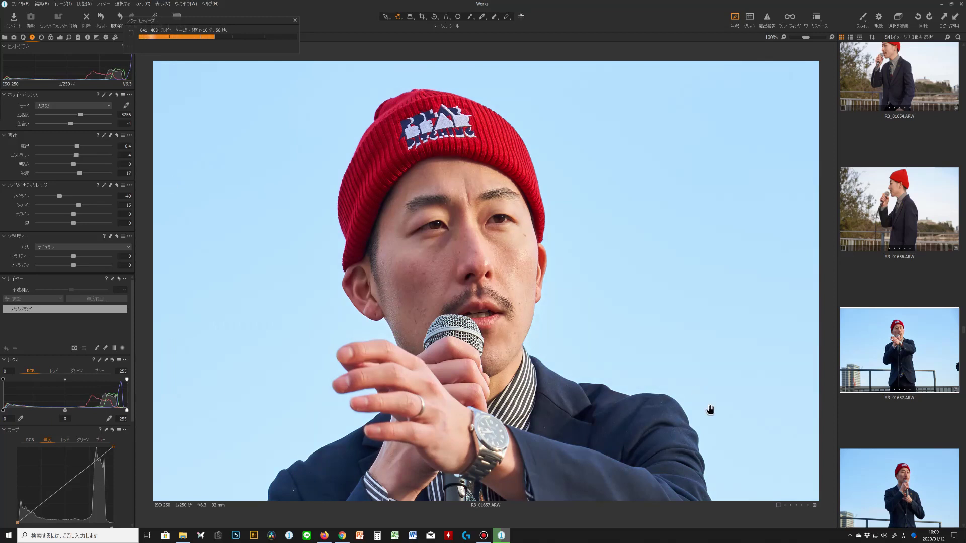
pyautogui.doubleClick(486, 290)
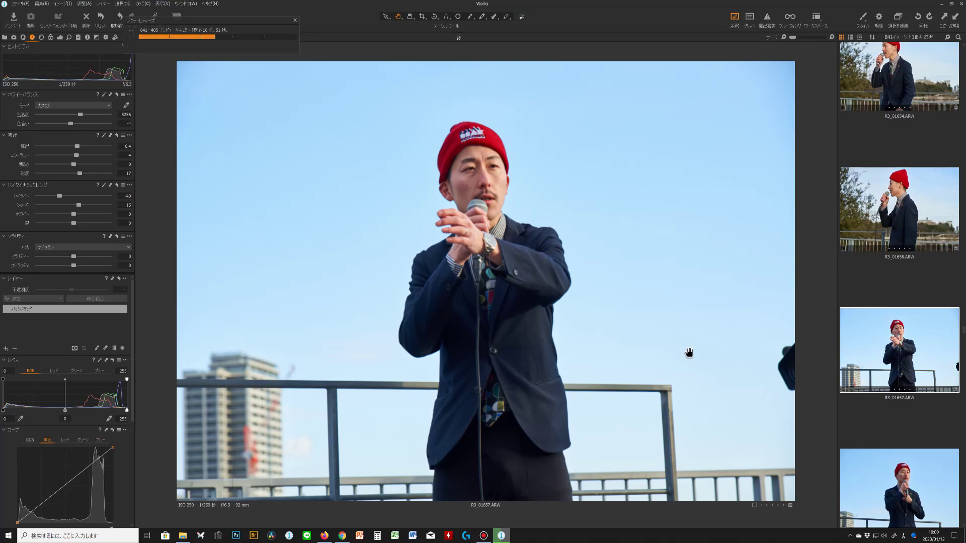
# Open R3_01686.ARW, the wide shot of the speaker raising his hand behind the Sendai 2020 banners
pyautogui.scroll(-3, 895, 360)
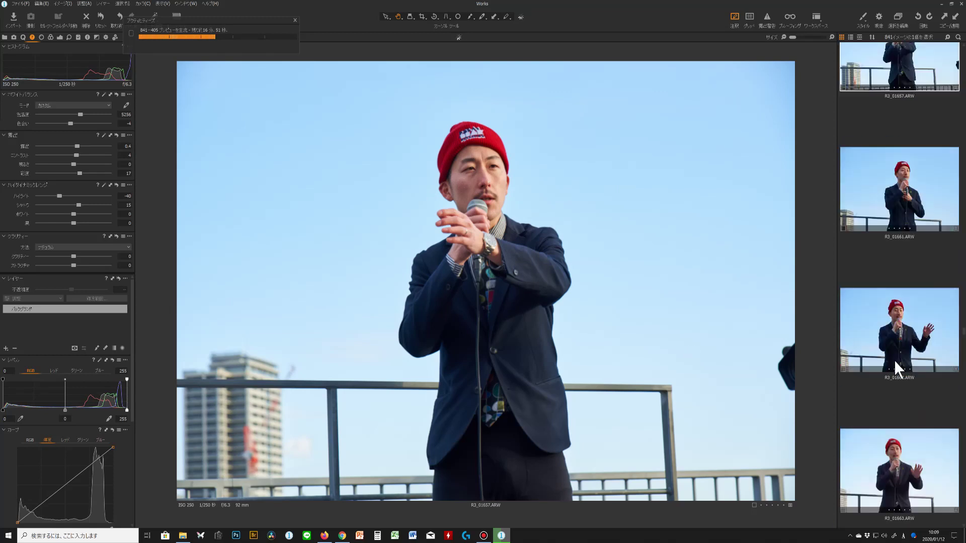
pyautogui.scroll(-5, 894, 360)
pyautogui.scroll(-8, 896, 360)
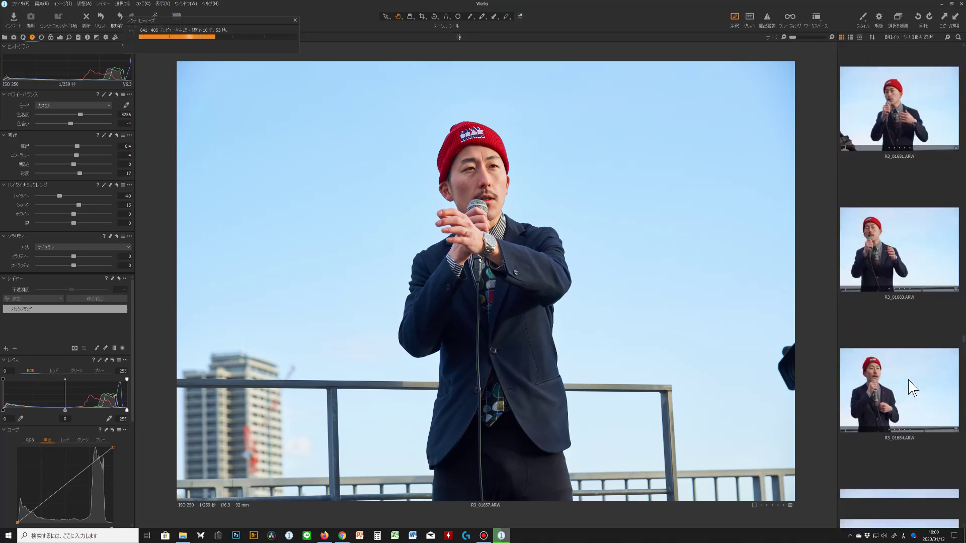
pyautogui.scroll(-3, 912, 384)
pyautogui.click(911, 358)
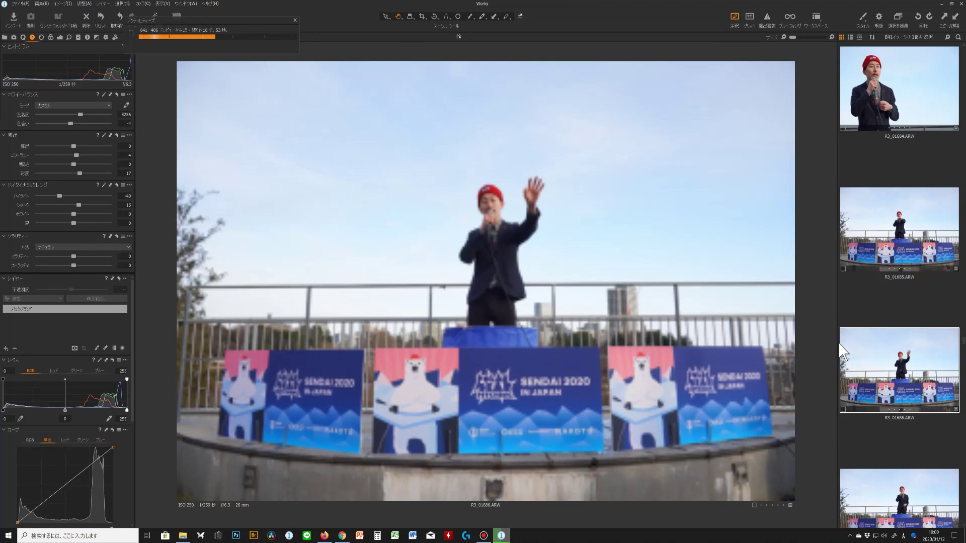
# Open R3_01812.ARW of the man walking across the wooden deck, and set its exposure to 0.7 and shadows to 10
pyautogui.scroll(-6, 881, 363)
pyautogui.scroll(-10, 891, 366)
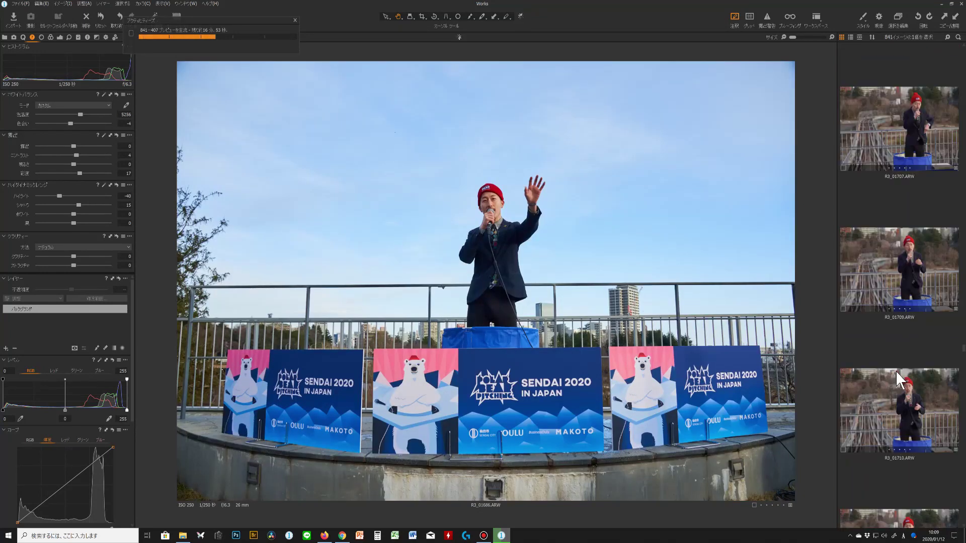
pyautogui.scroll(-10, 890, 377)
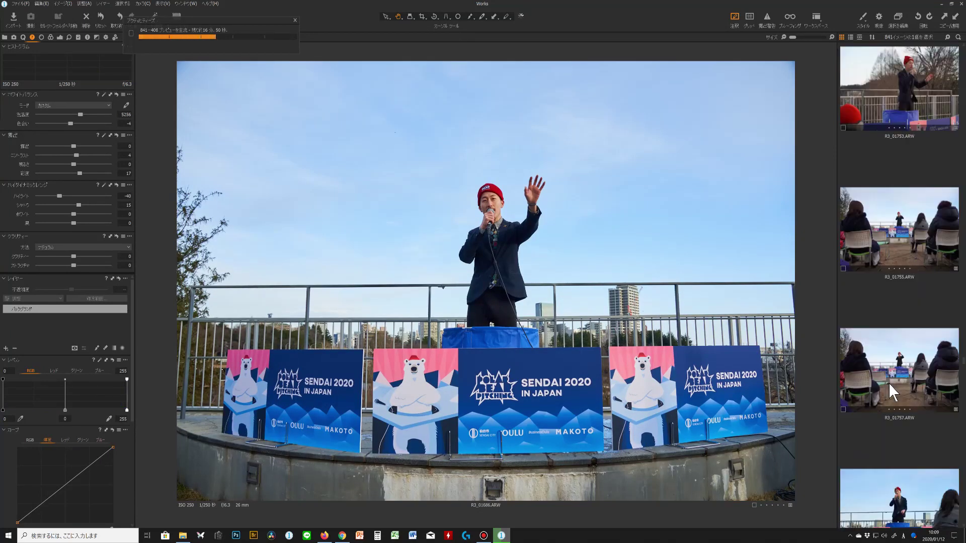
pyautogui.scroll(-10, 893, 389)
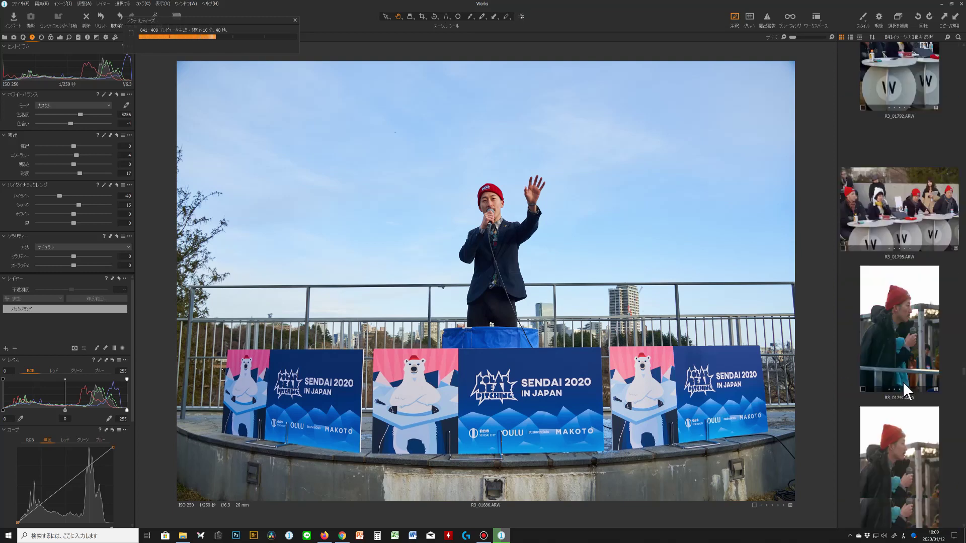
pyautogui.scroll(-5, 911, 372)
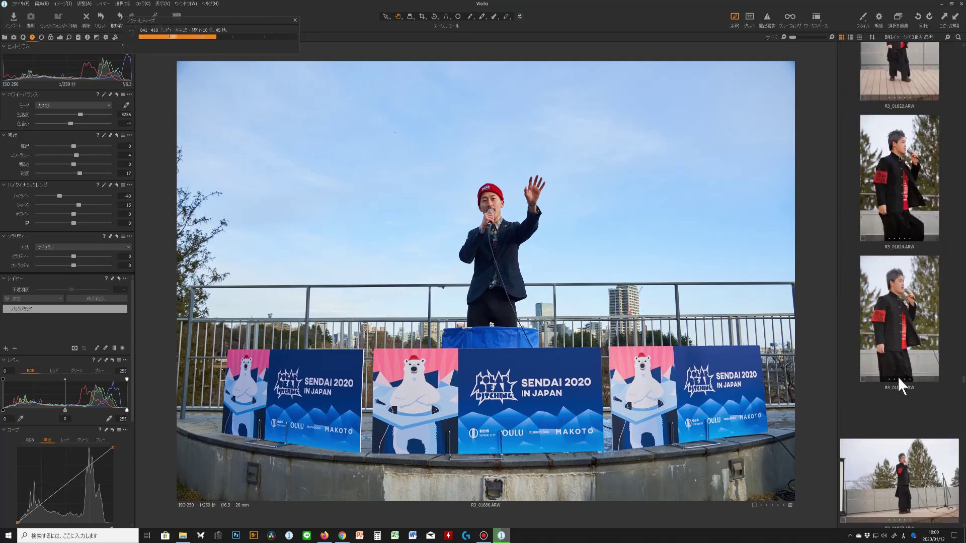
pyautogui.scroll(1, 910, 335)
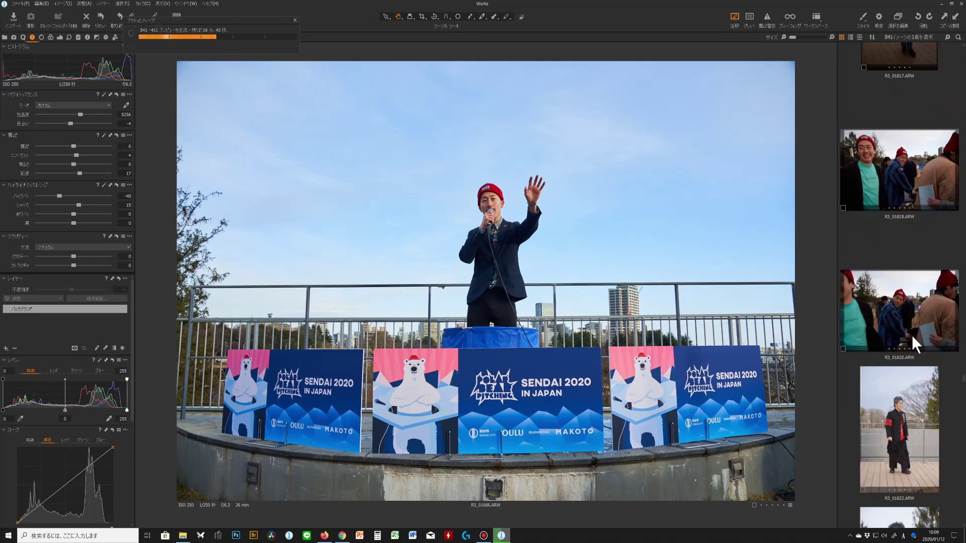
pyautogui.scroll(4, 908, 329)
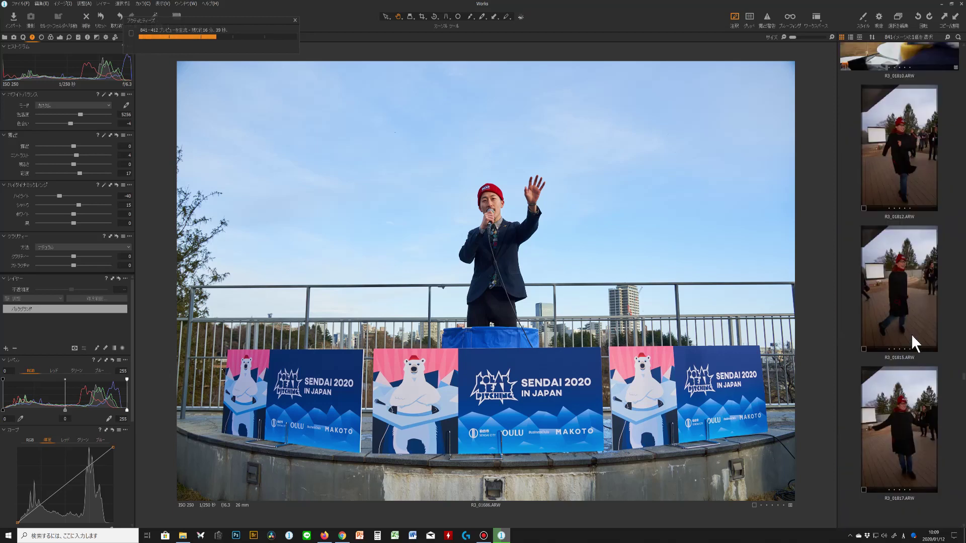
pyautogui.click(906, 303)
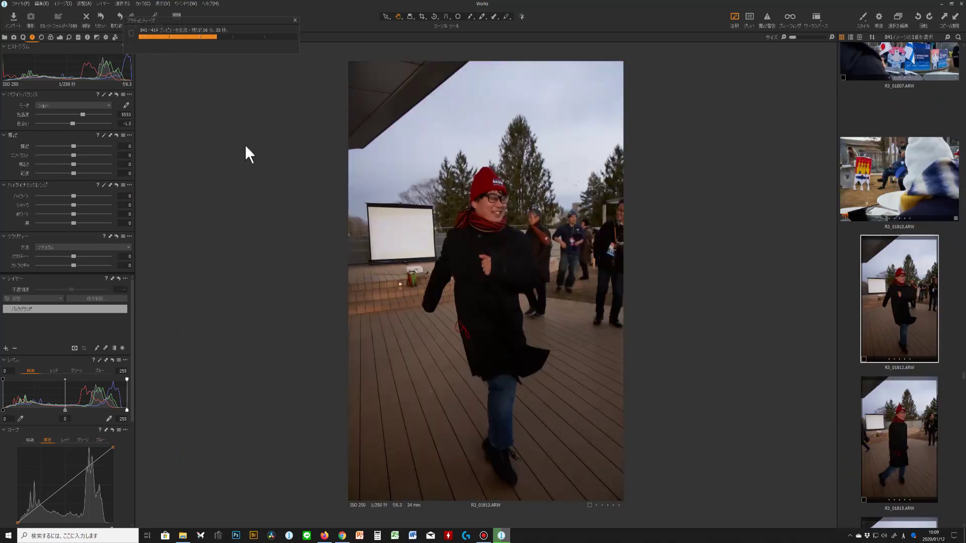
pyautogui.moveTo(74, 145); pyautogui.dragTo(77, 145)
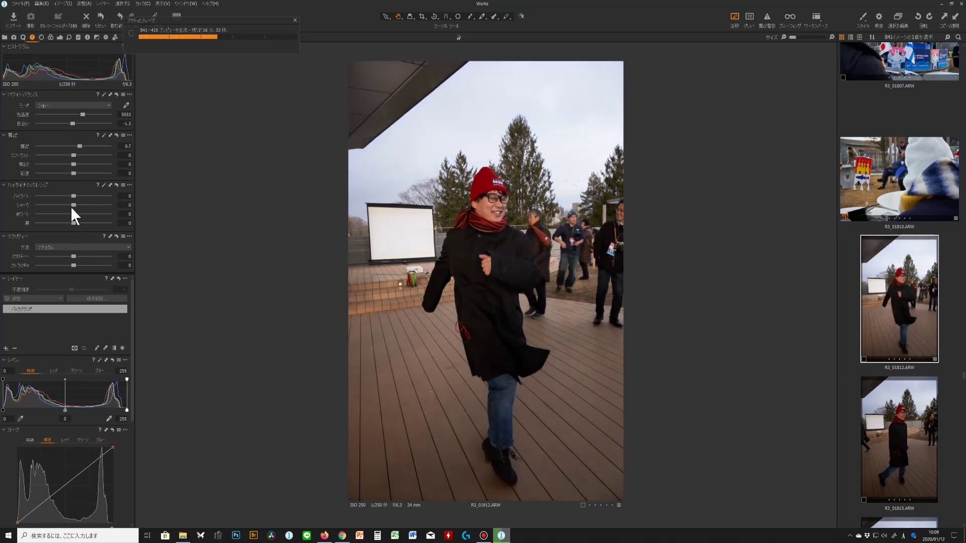
pyautogui.moveTo(73, 205); pyautogui.dragTo(77, 205)
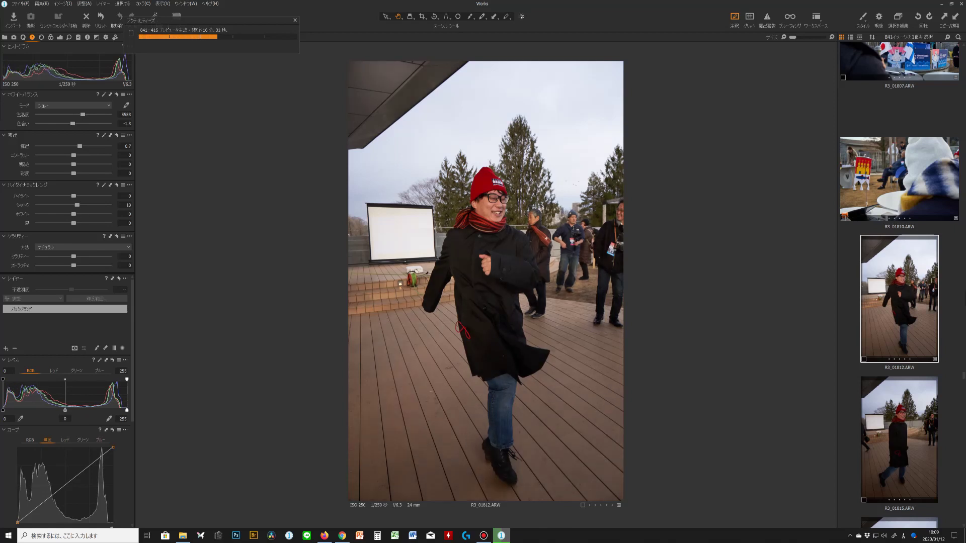
# Apply the adjustments of R3_01812.ARW to the four photos that follow it, up to R3_01820.ARW, and clear the selection
pyautogui.scroll(-3, 906, 301)
pyautogui.click(913, 304)
pyautogui.scroll(-5, 907, 274)
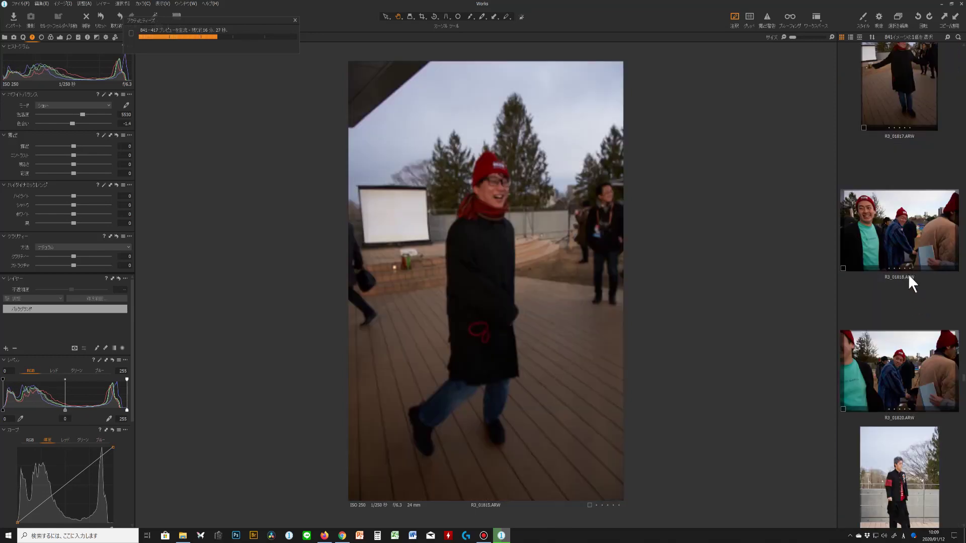
pyautogui.keyDown('shift'); pyautogui.click(895, 122); pyautogui.keyUp('shift')
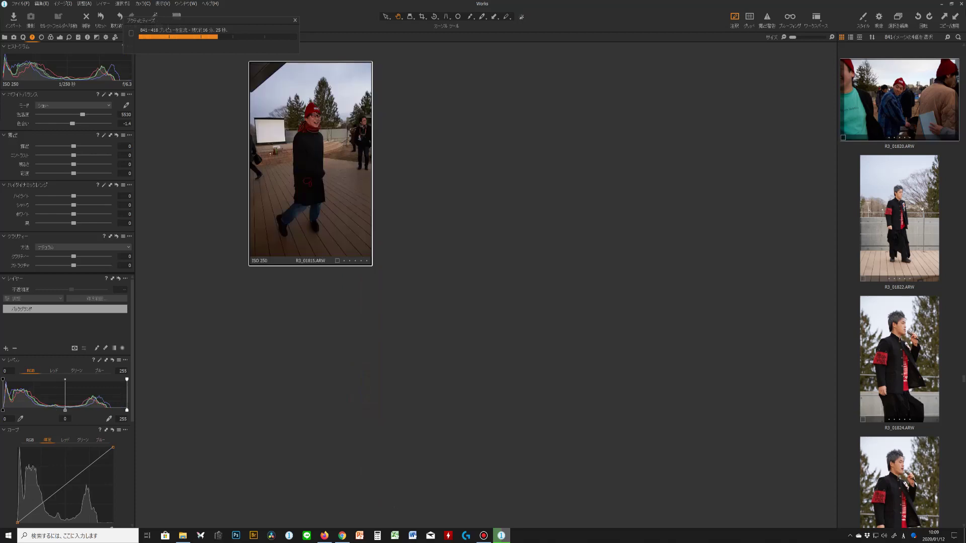
pyautogui.click(956, 23)
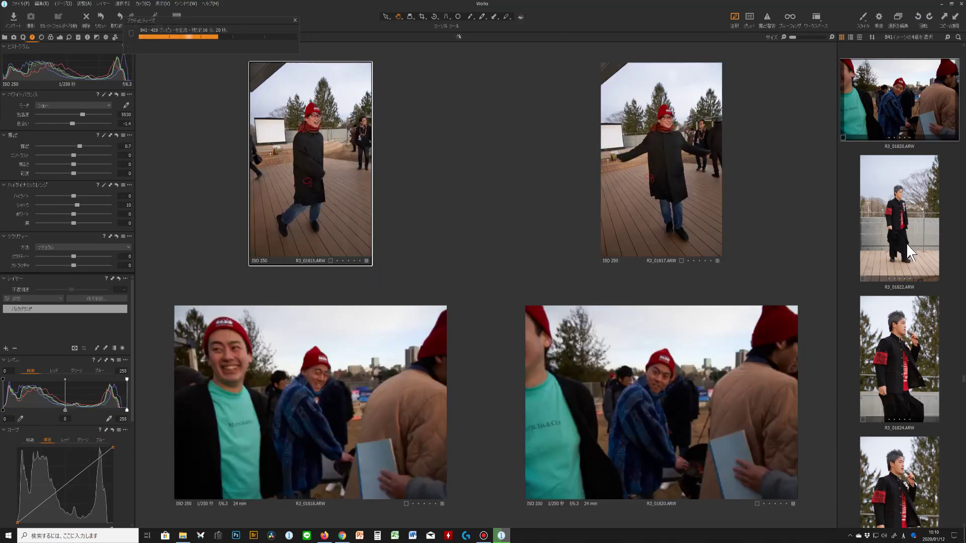
pyautogui.click(948, 201)
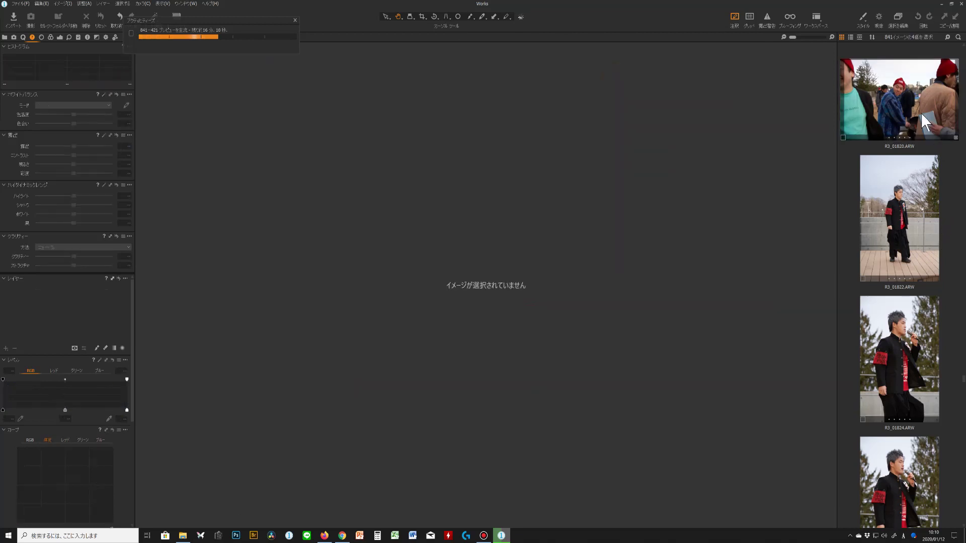
# Adjust R3_01822.ARW to exposure -0.2, contrast 4, saturation 8, shadows 12, clarity 5 and structure 10
pyautogui.click(896, 290)
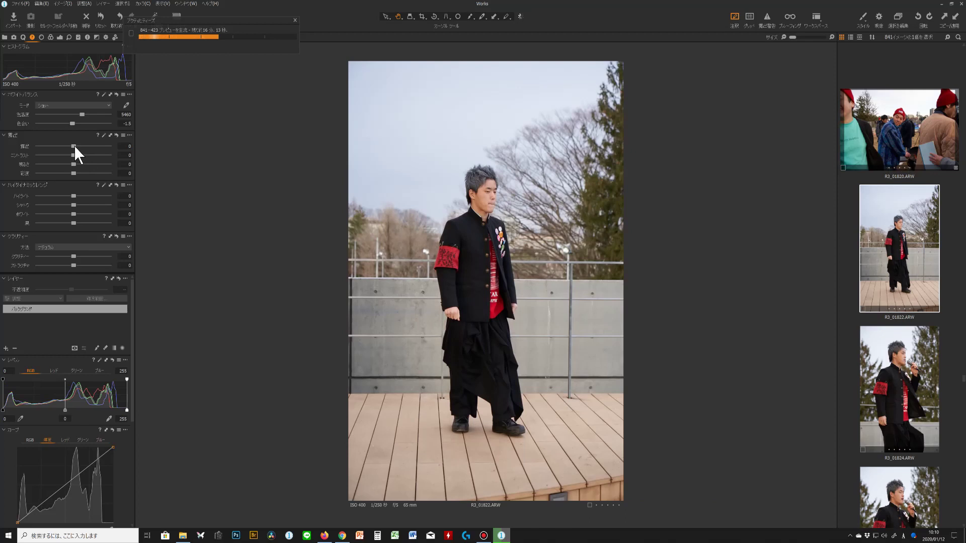
pyautogui.scroll(-2, 74, 146)
pyautogui.scroll(1, 72, 156)
pyautogui.scroll(3, 71, 156)
pyautogui.scroll(4, 75, 172)
pyautogui.scroll(3, 74, 172)
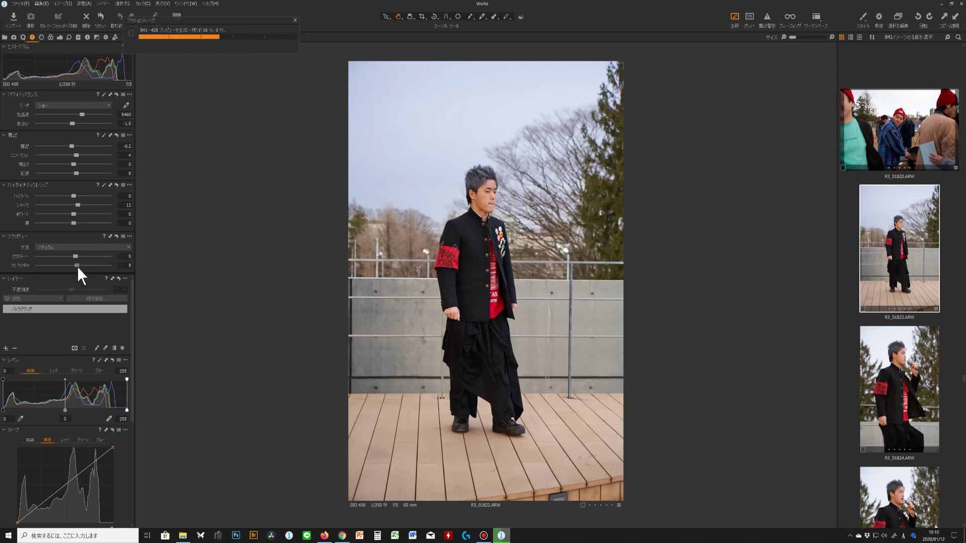
# Apply the adjustments of R3_01822.ARW to R3_01824.ARW and R3_01825.ARW
pyautogui.click(901, 380)
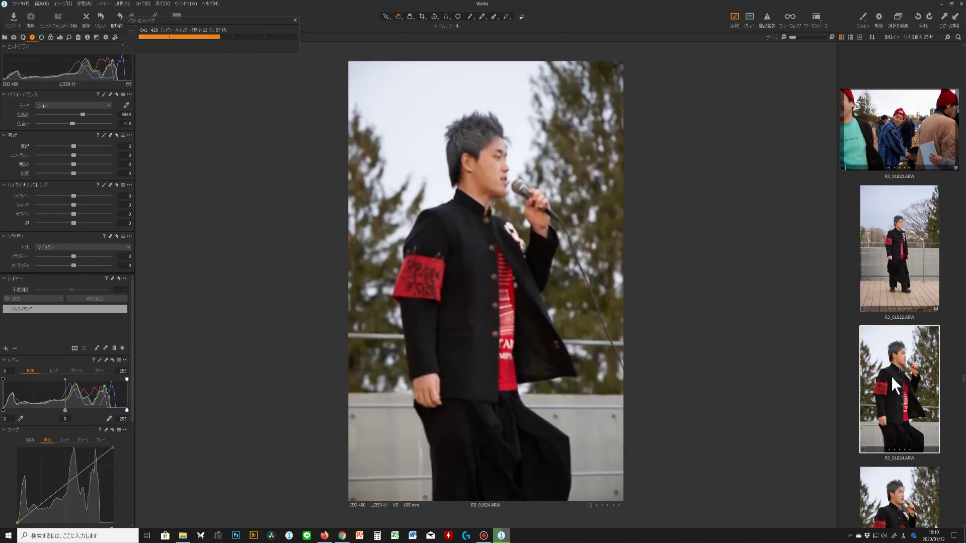
pyautogui.click(955, 16)
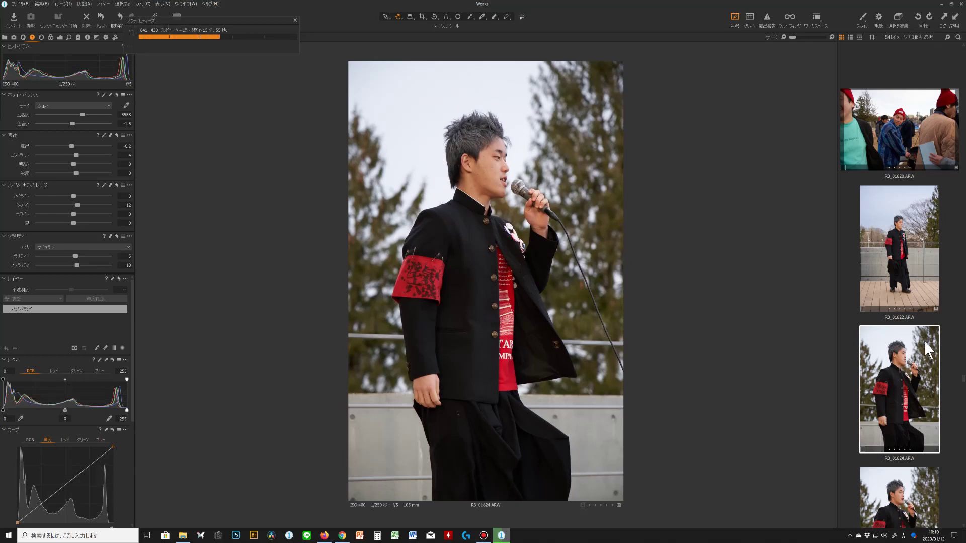
pyautogui.scroll(-2, 904, 376)
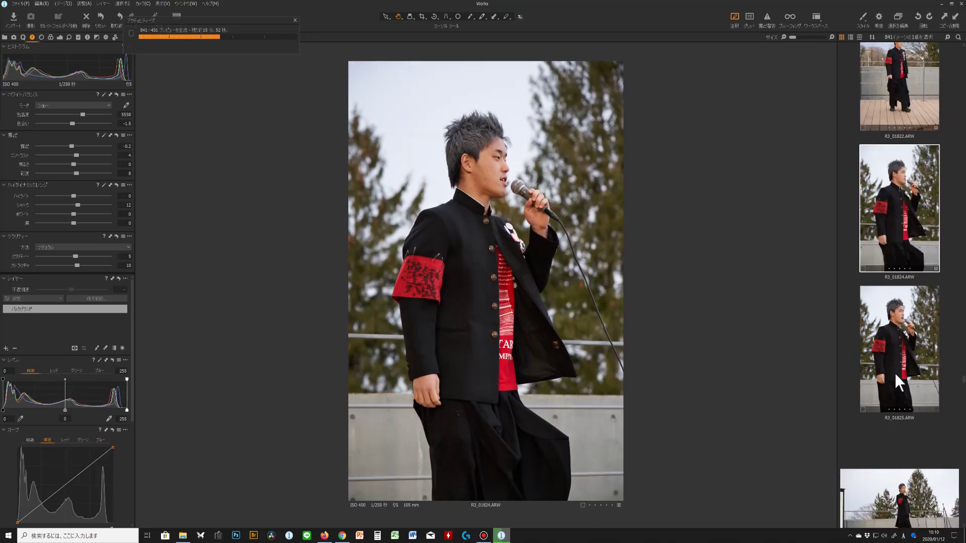
pyautogui.click(894, 372)
pyautogui.click(955, 21)
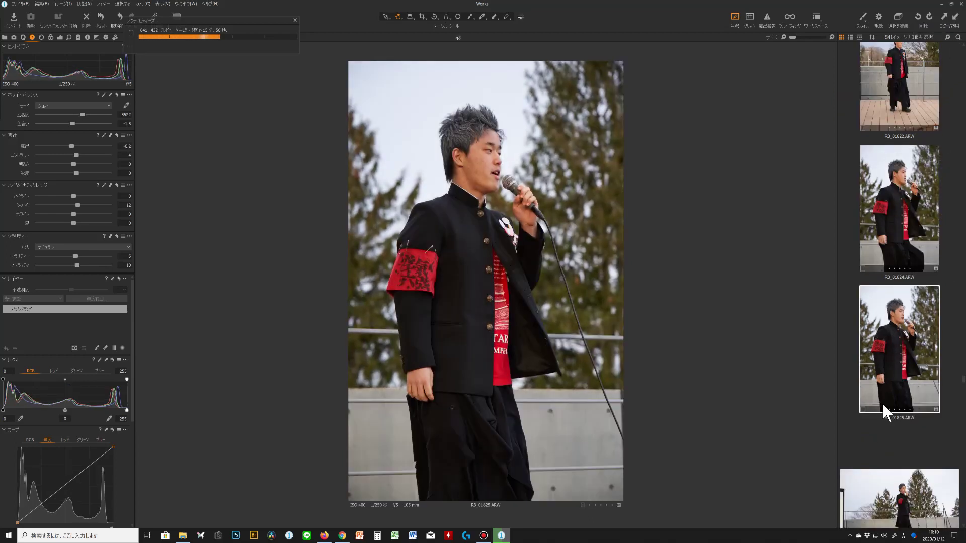
# Apply the same copied adjustments to all photos from R3_01827.ARW through R3_01961.ARW
pyautogui.scroll(-3, 882, 404)
pyautogui.click(883, 318)
pyautogui.scroll(-15, 881, 326)
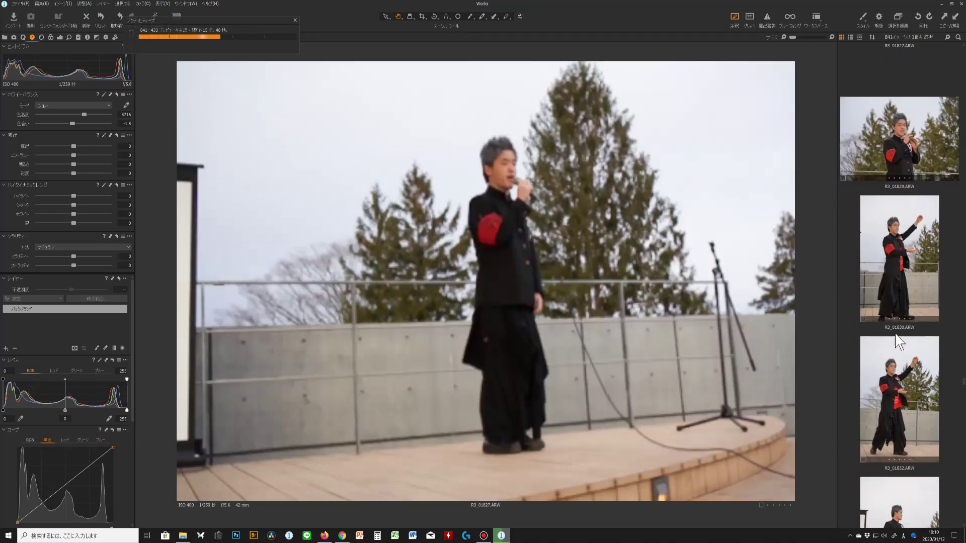
pyautogui.scroll(-20, 906, 357)
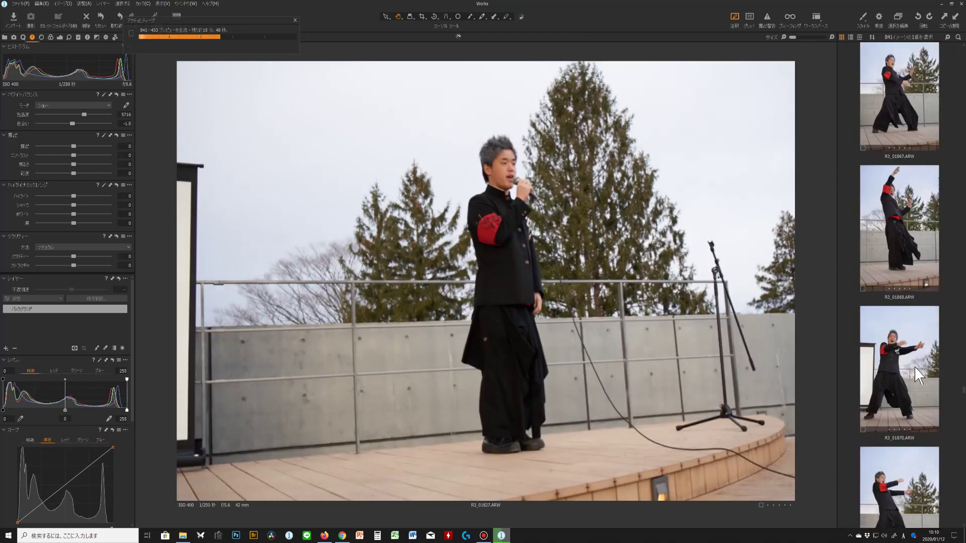
pyautogui.scroll(-20, 904, 364)
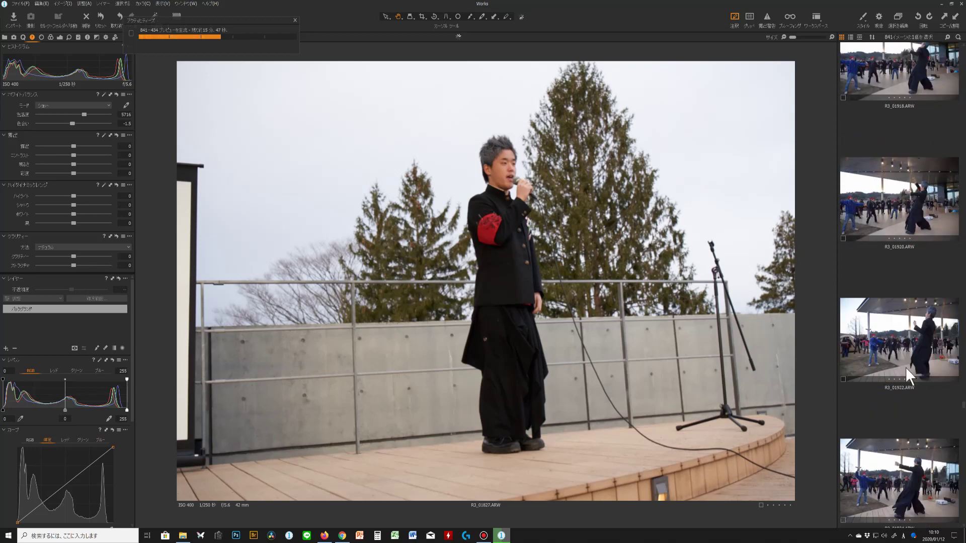
pyautogui.scroll(-20, 912, 372)
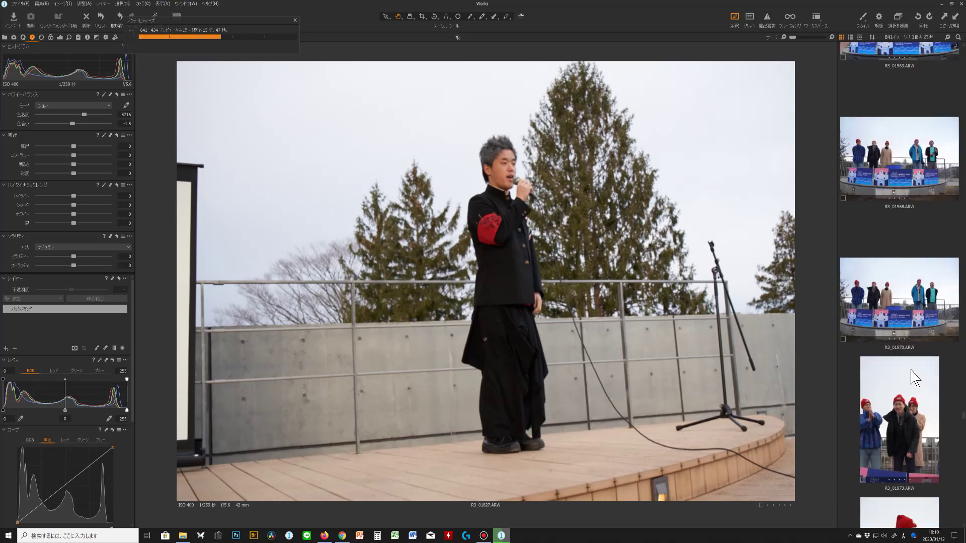
pyautogui.scroll(12, 910, 357)
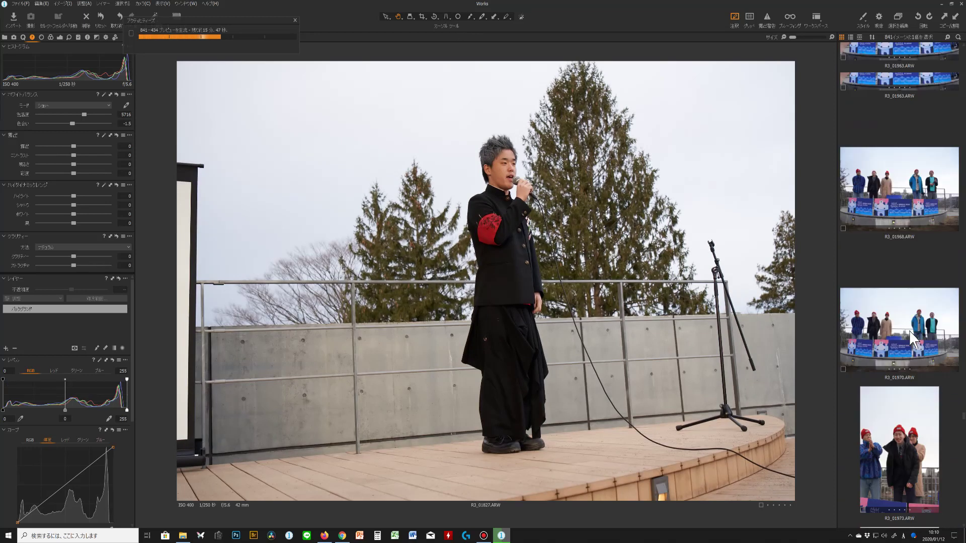
pyautogui.keyDown('shift'); pyautogui.click(898, 204); pyautogui.keyUp('shift')
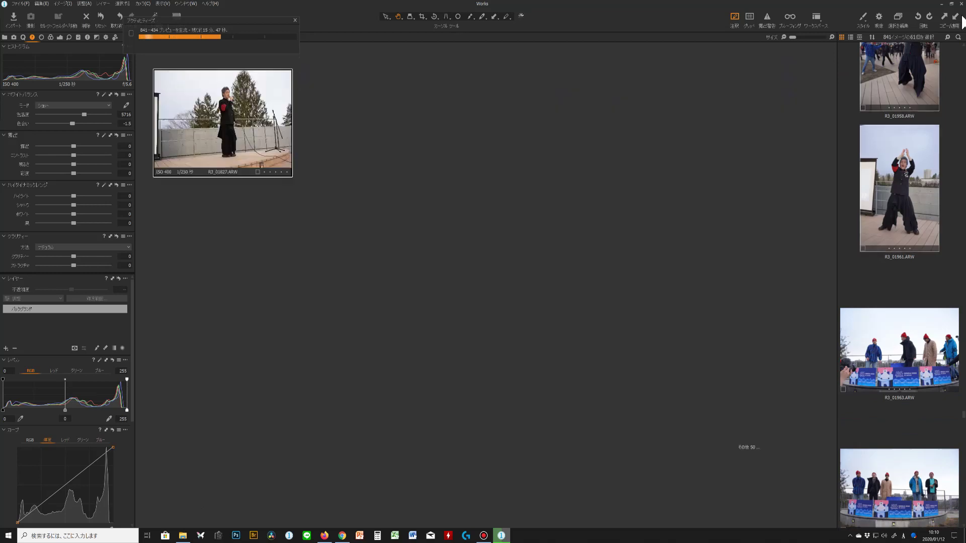
pyautogui.click(958, 20)
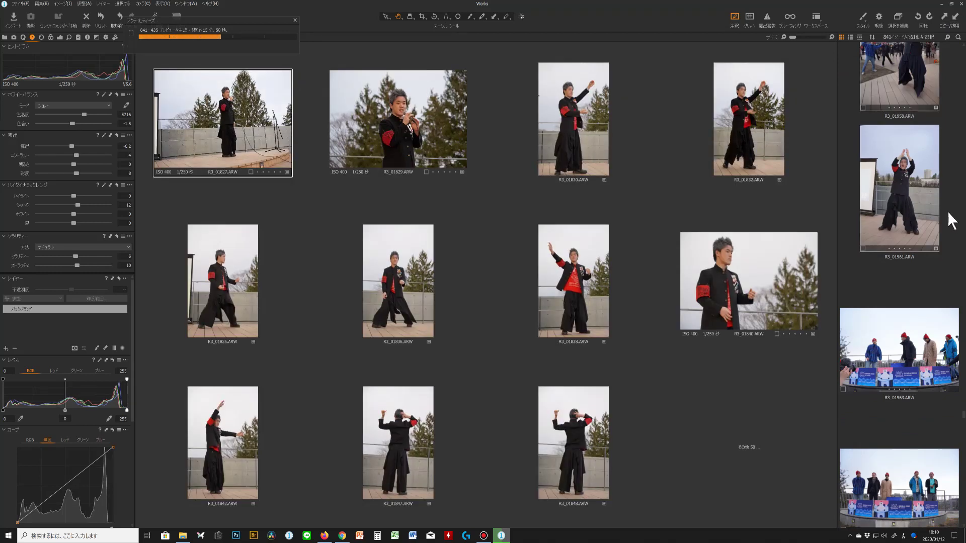
# Check the adjusted R3_01961.ARW, and inspect the performer's face in R3_01954.ARW at 100%
pyautogui.click(898, 201)
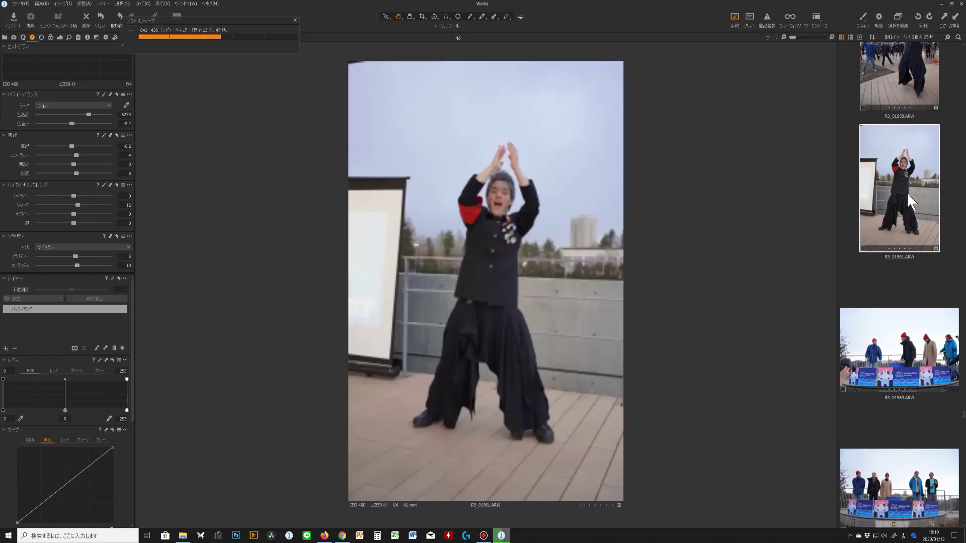
pyautogui.scroll(5, 905, 184)
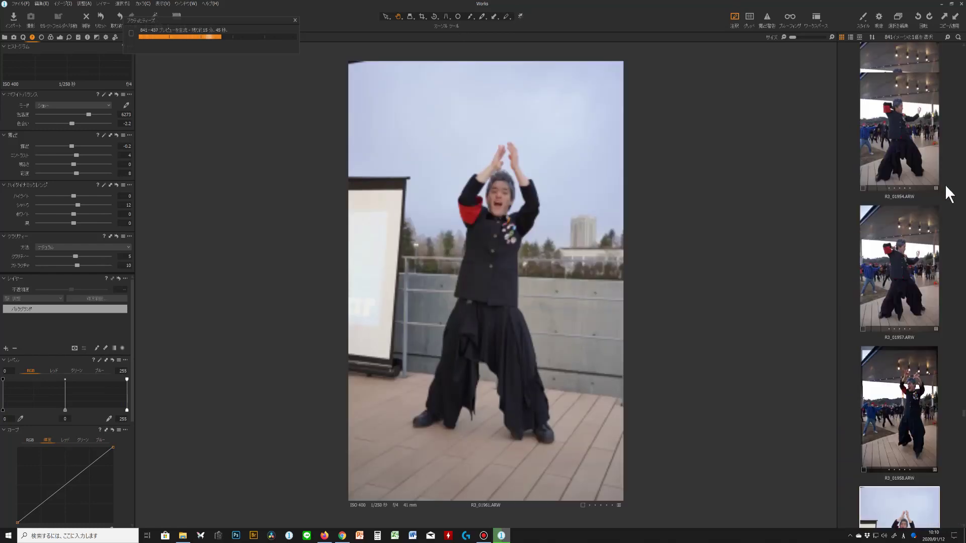
pyautogui.click(892, 239)
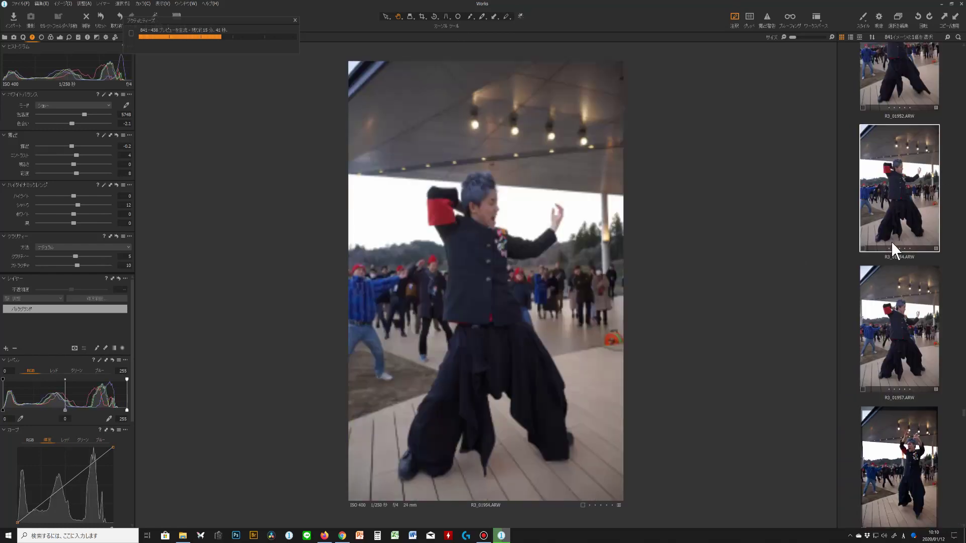
pyautogui.doubleClick(495, 213)
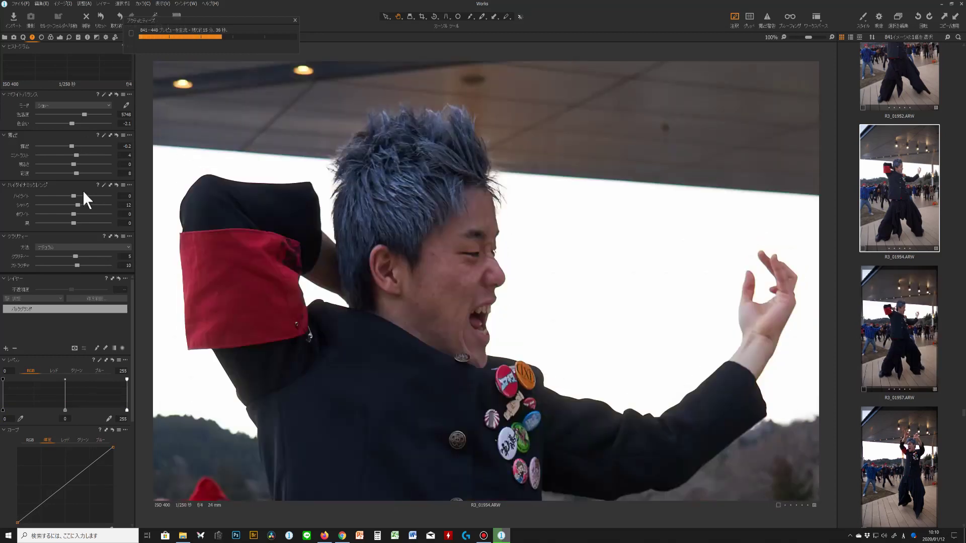
# Set the exposure to 0.1 and the color temperature to 5925 on R3_01954.ARW, and view the whole photo
pyautogui.click(72, 147)
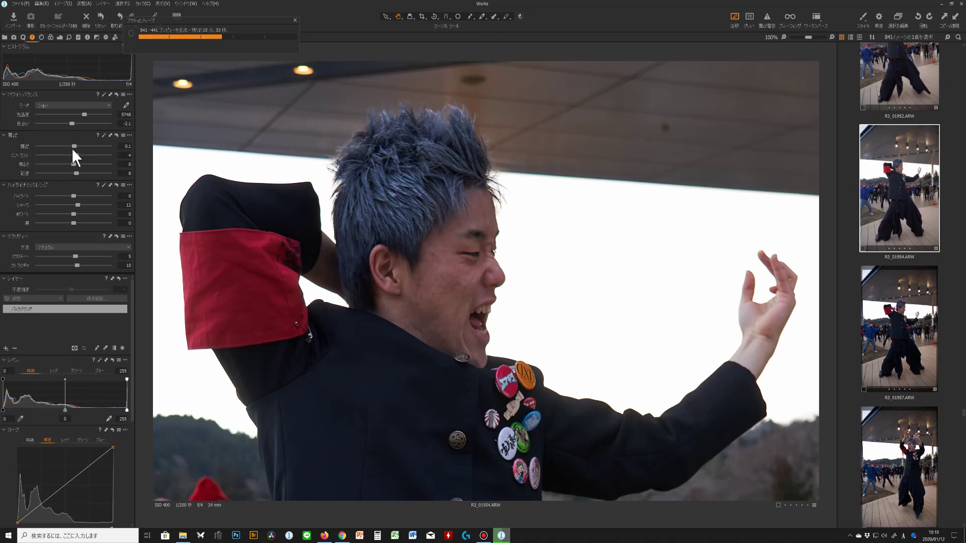
pyautogui.click(86, 116)
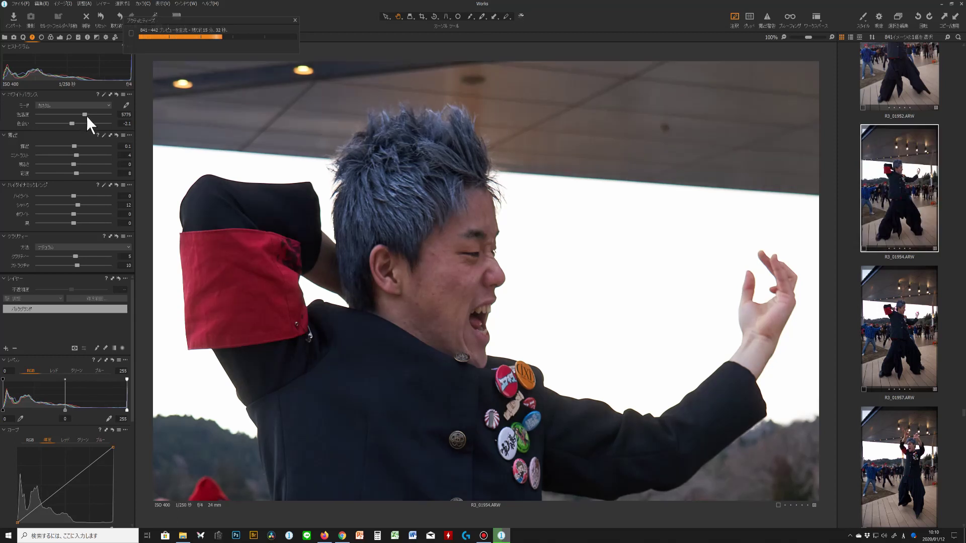
pyautogui.click(509, 362)
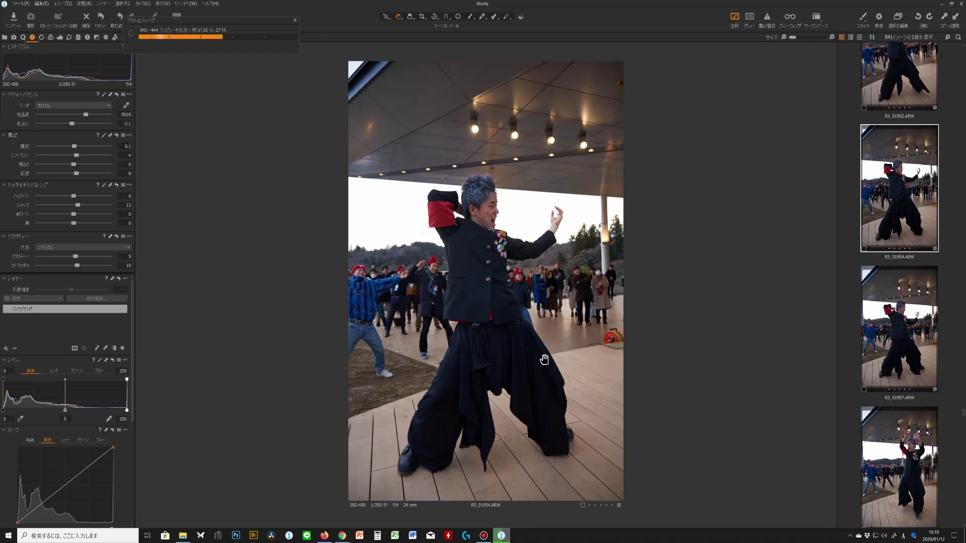
# Apply the adjustments of R3_01954.ARW to R3_01949.ARW and compare it with R3_01952.ARW
pyautogui.scroll(2, 913, 271)
pyautogui.click(910, 232)
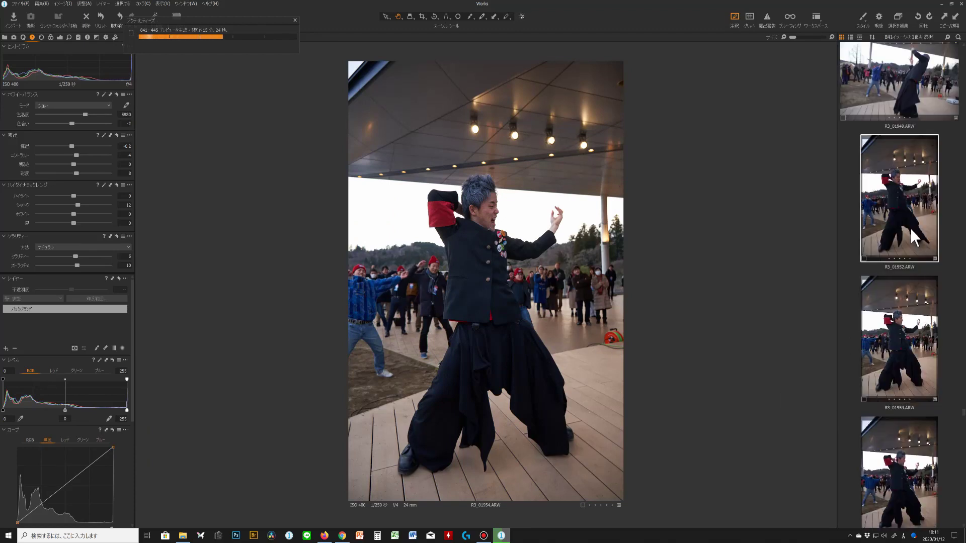
pyautogui.scroll(2, 915, 226)
pyautogui.click(912, 232)
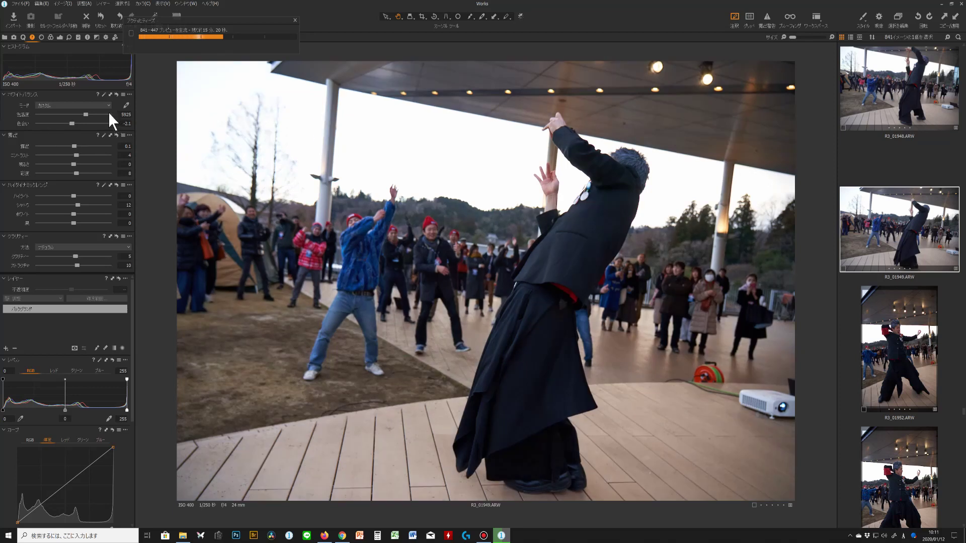
pyautogui.click(933, 358)
pyautogui.click(927, 225)
pyautogui.click(911, 349)
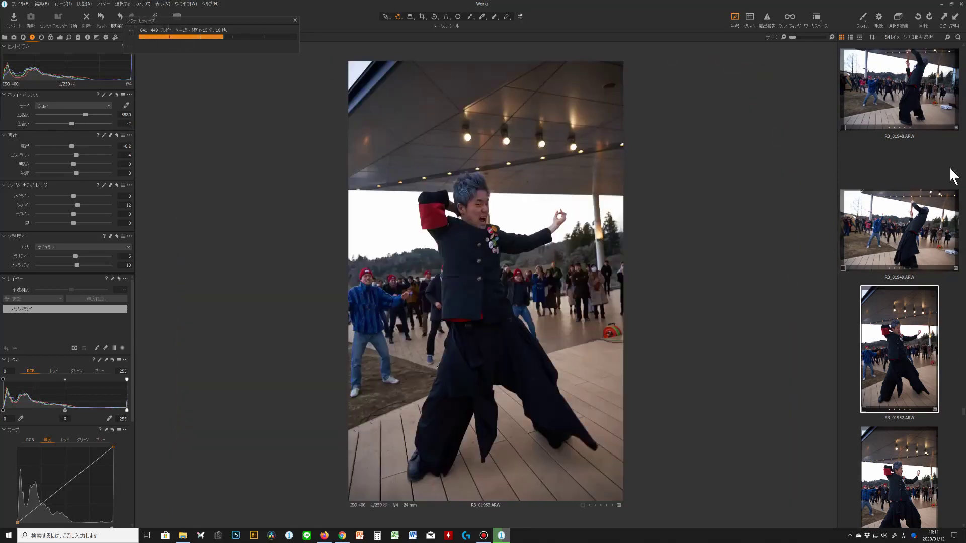
# Apply the same copied adjustments to the photos from R3_01918.ARW through R3_01949.ARW
pyautogui.click(931, 242)
pyautogui.scroll(10, 962, 344)
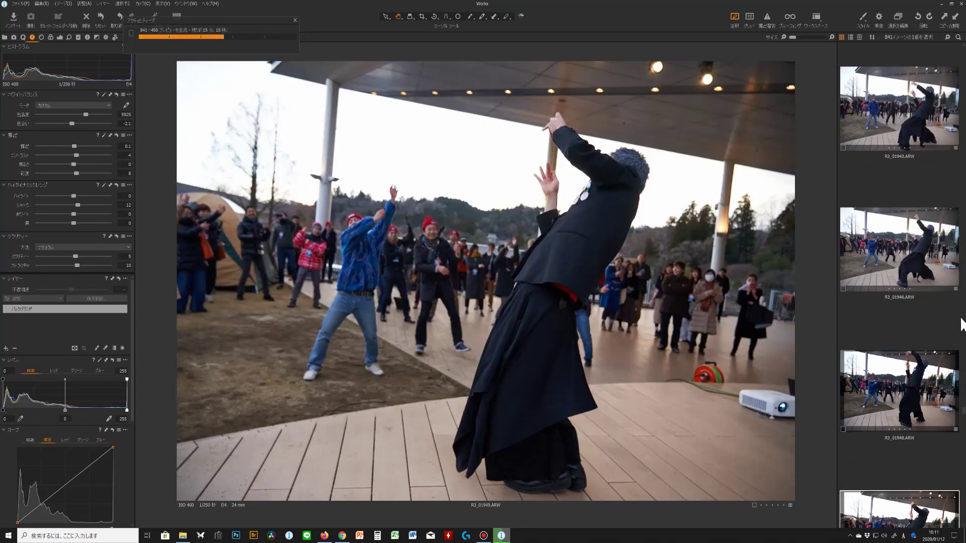
pyautogui.scroll(10, 962, 344)
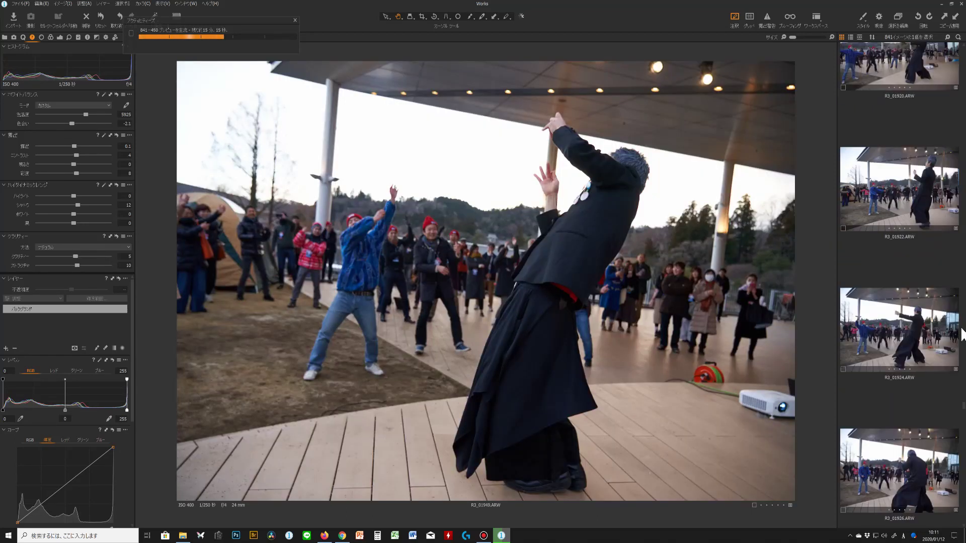
pyautogui.scroll(-2, 878, 344)
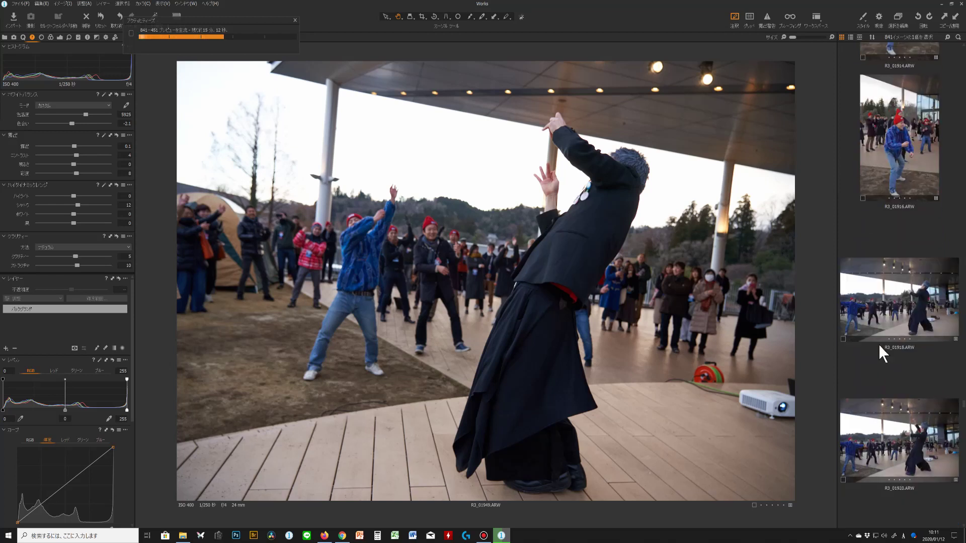
pyautogui.keyDown('shift'); pyautogui.click(909, 300); pyautogui.keyUp('shift')
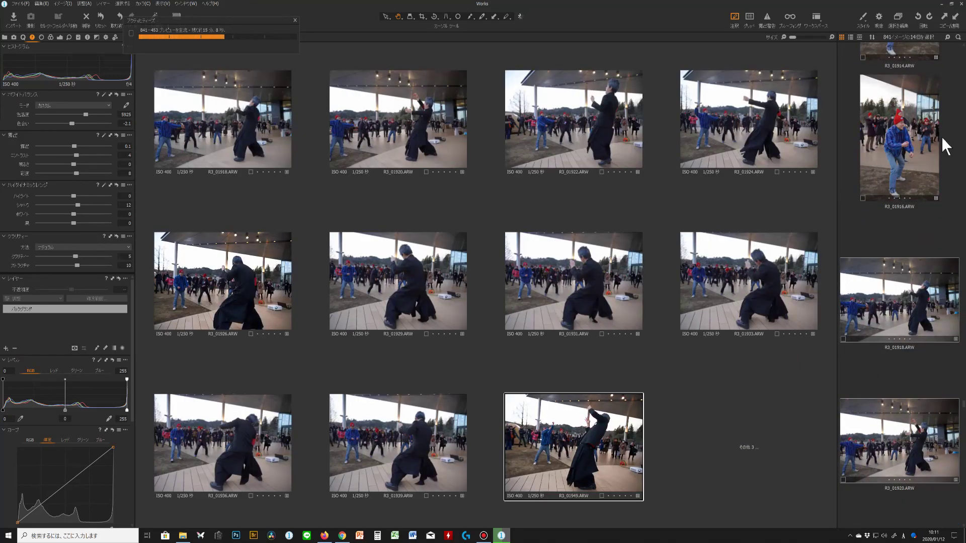
# Apply the copied adjustments to the photos from R3_01903.ARW through R3_01916.ARW
pyautogui.click(914, 135)
pyautogui.scroll(10, 915, 215)
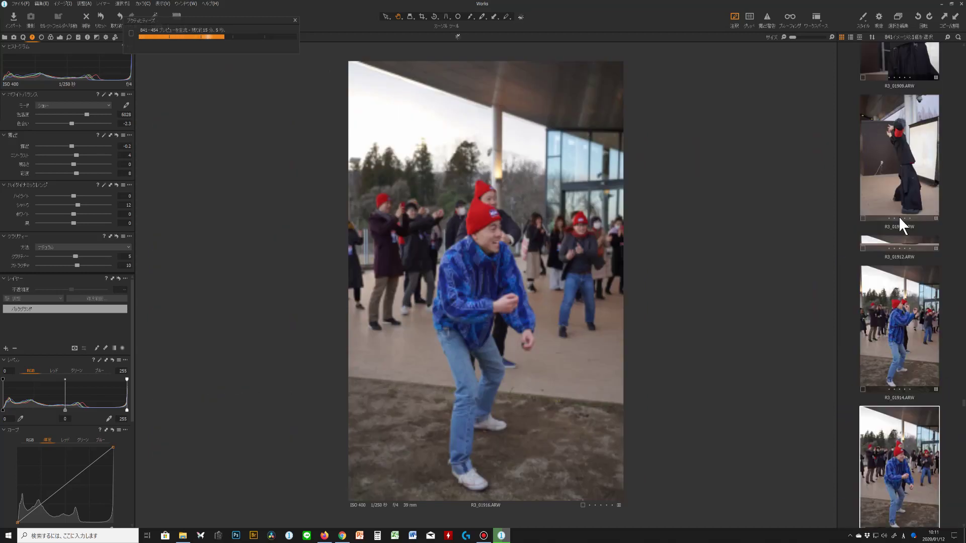
pyautogui.scroll(5, 899, 221)
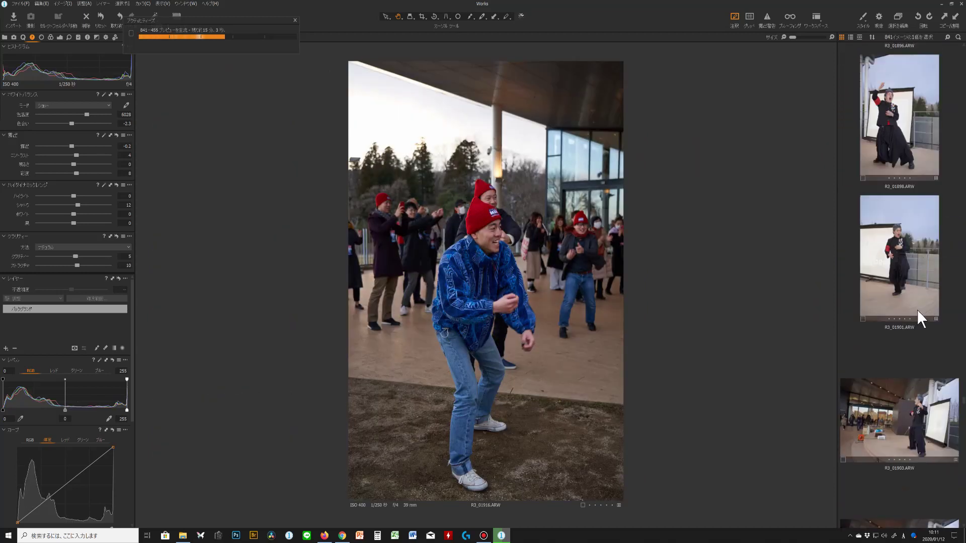
pyautogui.keyDown('shift'); pyautogui.click(911, 404); pyautogui.keyUp('shift')
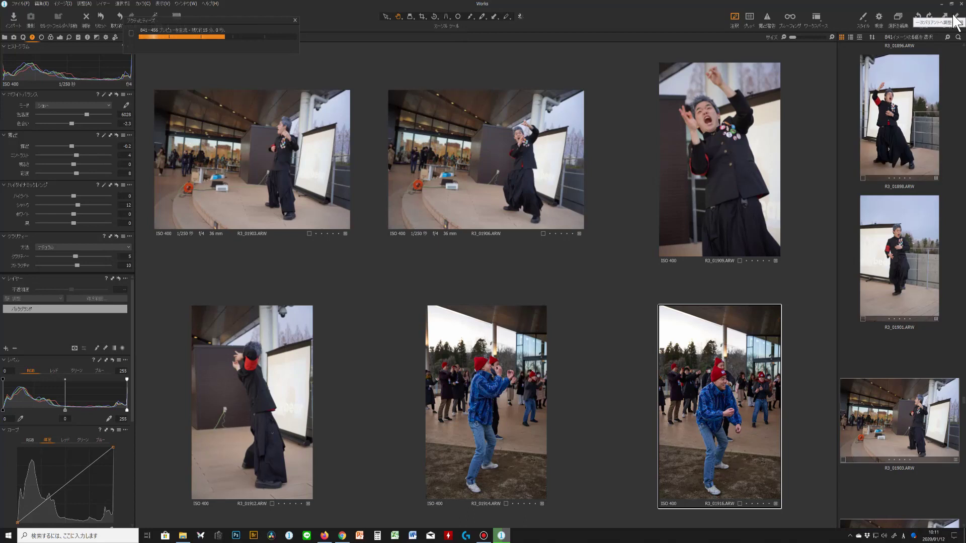
pyautogui.click(953, 17)
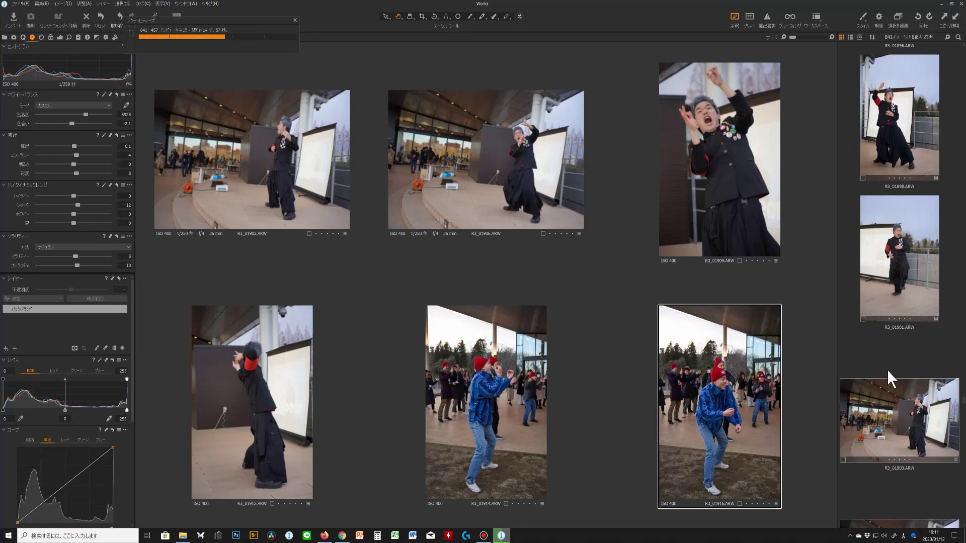
# Apply the copied adjustments to R3_01963.ARW, the first stage photo after R3_01961.ARW
pyautogui.scroll(-15, 901, 347)
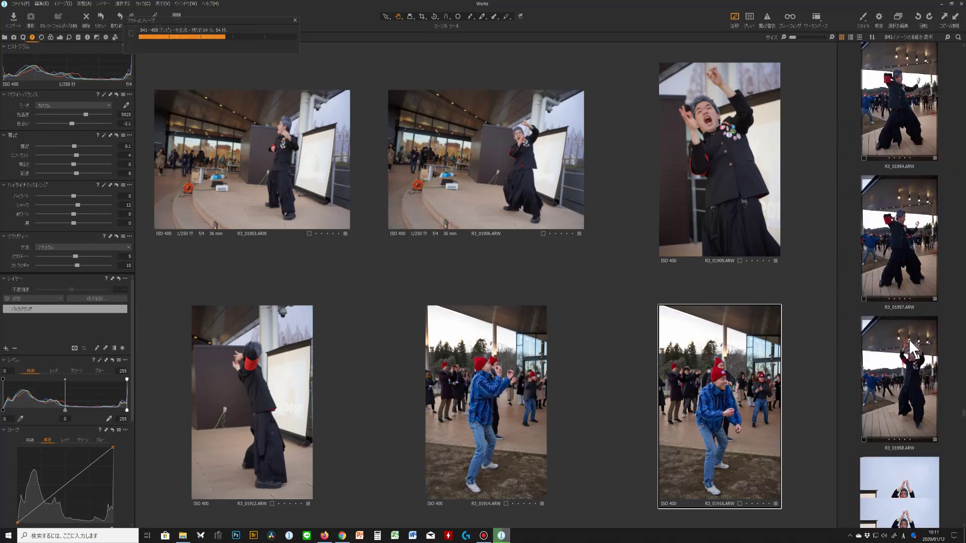
pyautogui.scroll(-5, 908, 339)
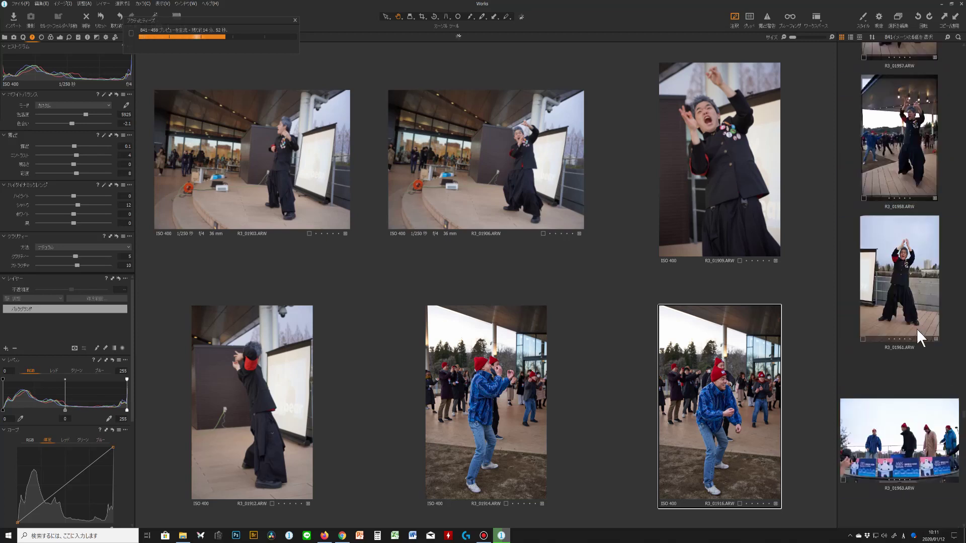
pyautogui.scroll(-2, 916, 332)
pyautogui.click(904, 371)
pyautogui.scroll(-2, 913, 360)
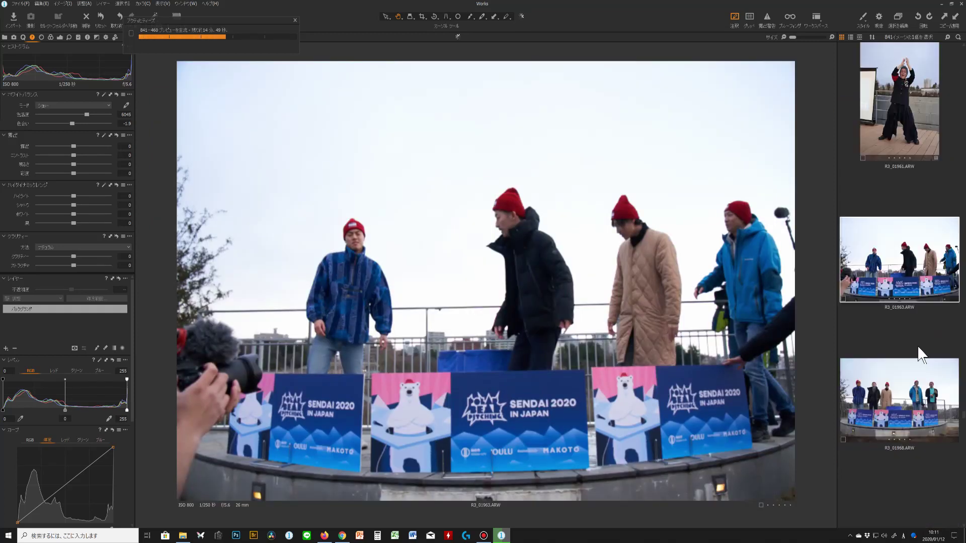
pyautogui.scroll(-10, 918, 355)
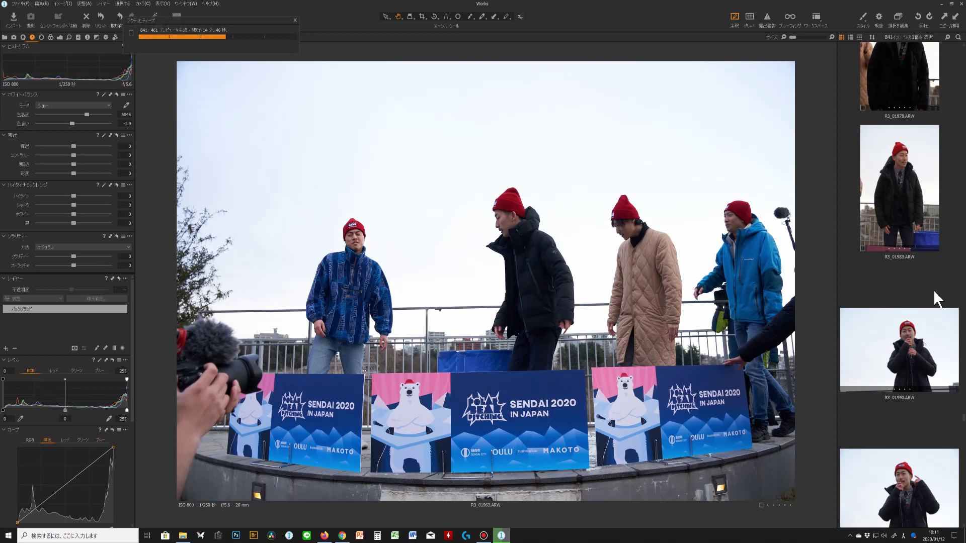
pyautogui.click(954, 16)
# Set R3_01963.ARW to color temperature 6250, contrast 8 and highlights -57
pyautogui.scroll(2, 83, 115)
pyautogui.scroll(1, 82, 116)
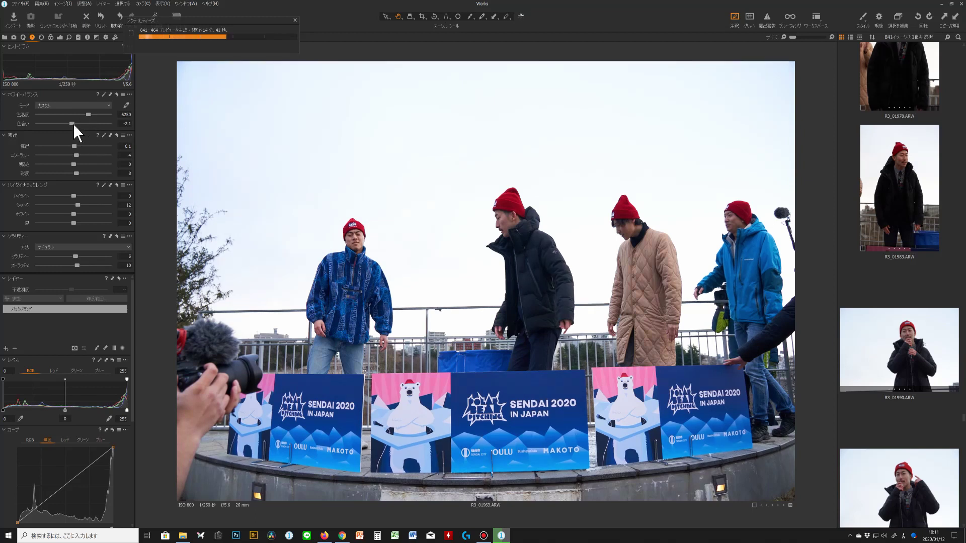
pyautogui.moveTo(75, 153); pyautogui.dragTo(78, 152)
pyautogui.moveTo(80, 194); pyautogui.dragTo(49, 195)
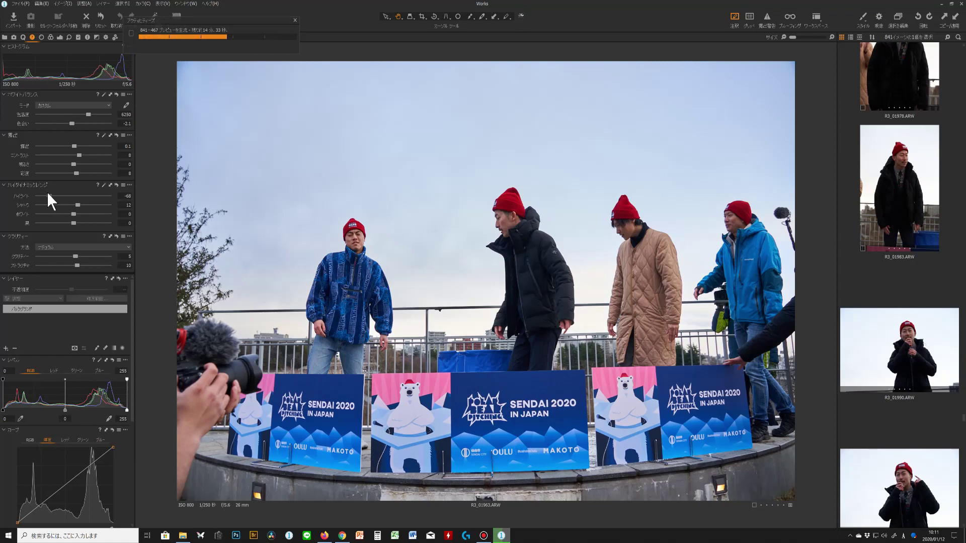
pyautogui.scroll(5, 52, 195)
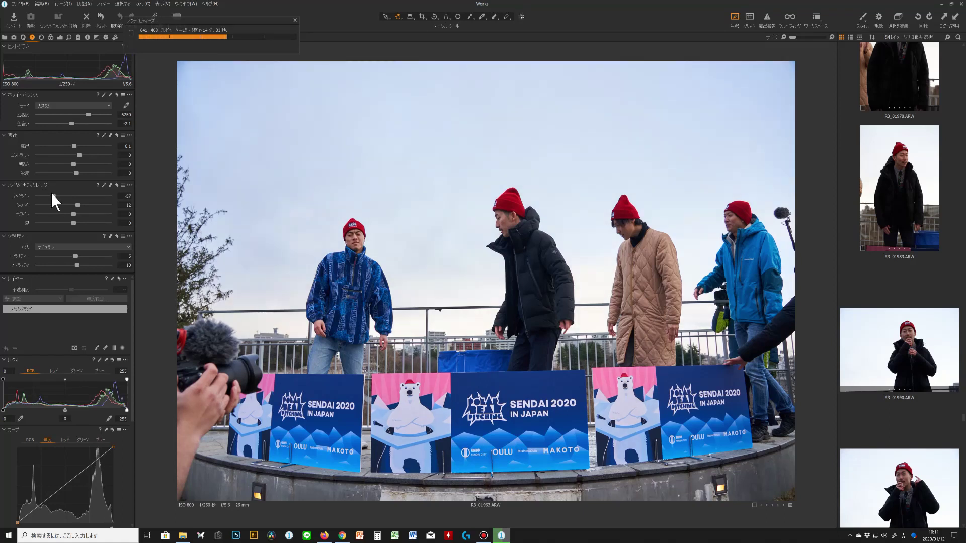
# Try to apply the adjustments of R3_01963.ARW to R3_01968.ARW through R3_01973.ARW, and check R3_01970.ARW
pyautogui.scroll(5, 928, 305)
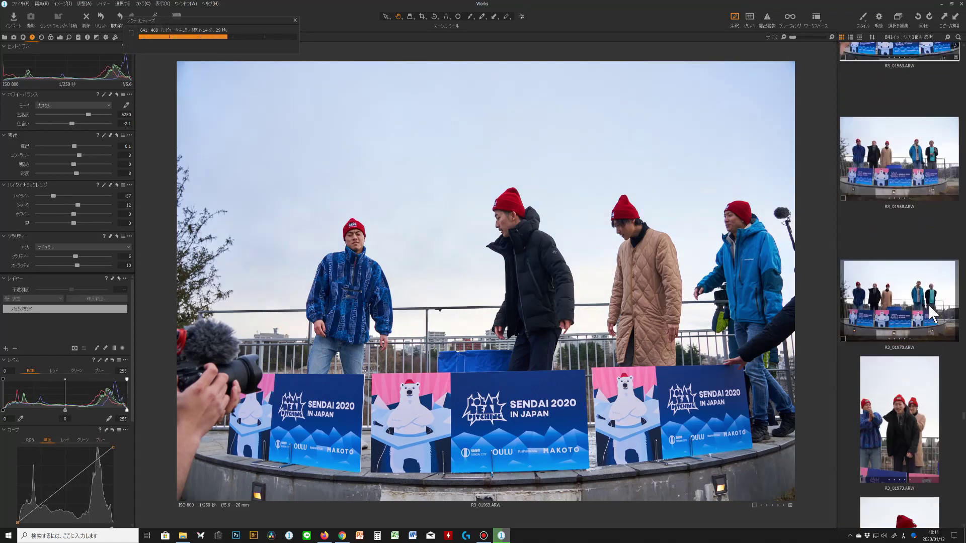
pyautogui.click(907, 378)
pyautogui.scroll(-5, 916, 370)
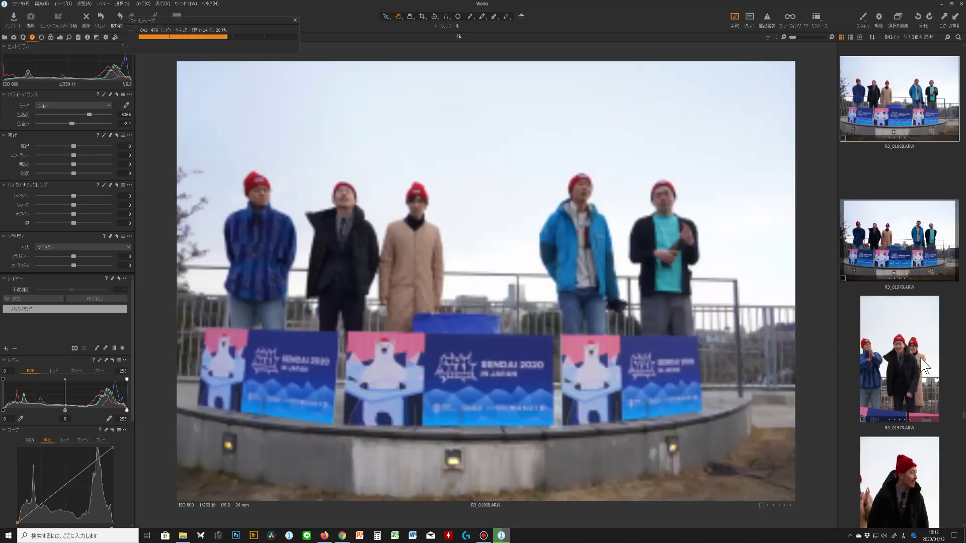
pyautogui.scroll(2, 914, 320)
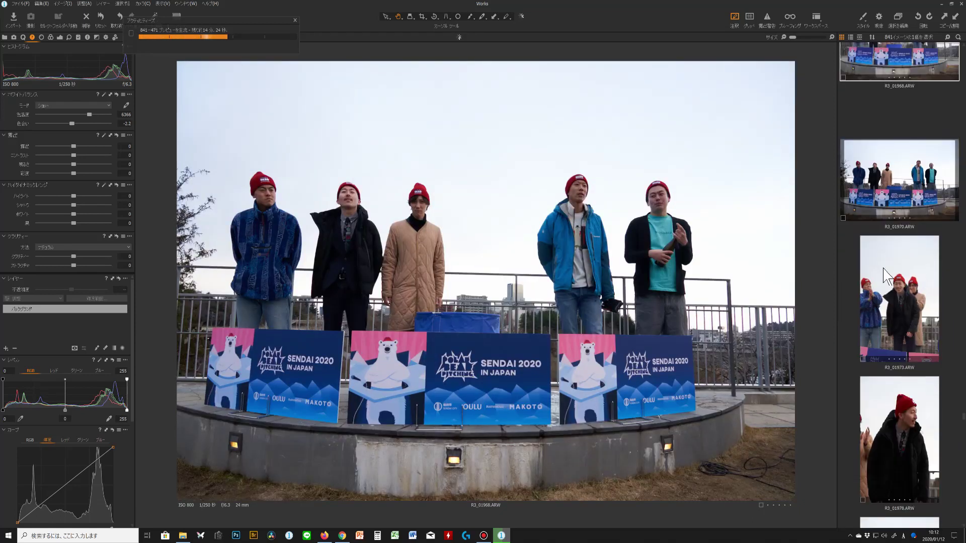
pyautogui.keyDown('shift'); pyautogui.click(913, 312); pyautogui.keyUp('shift')
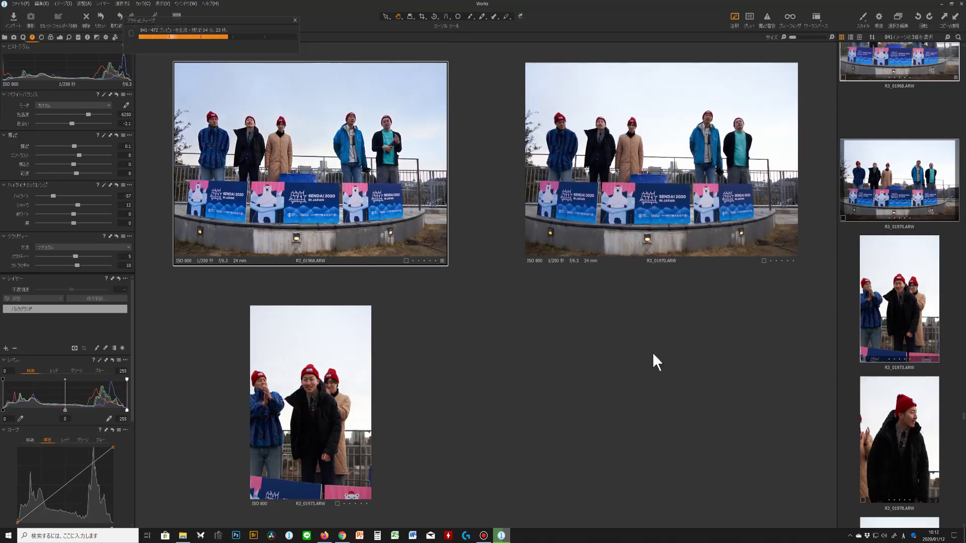
pyautogui.click(930, 199)
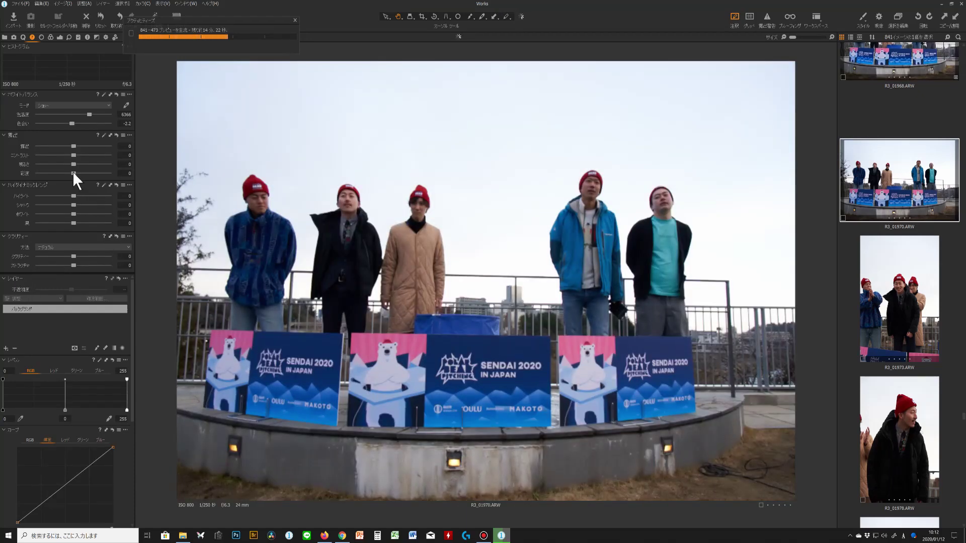
# Set the exposure of R3_01968.ARW to 0.5
pyautogui.scroll(1, 942, 141)
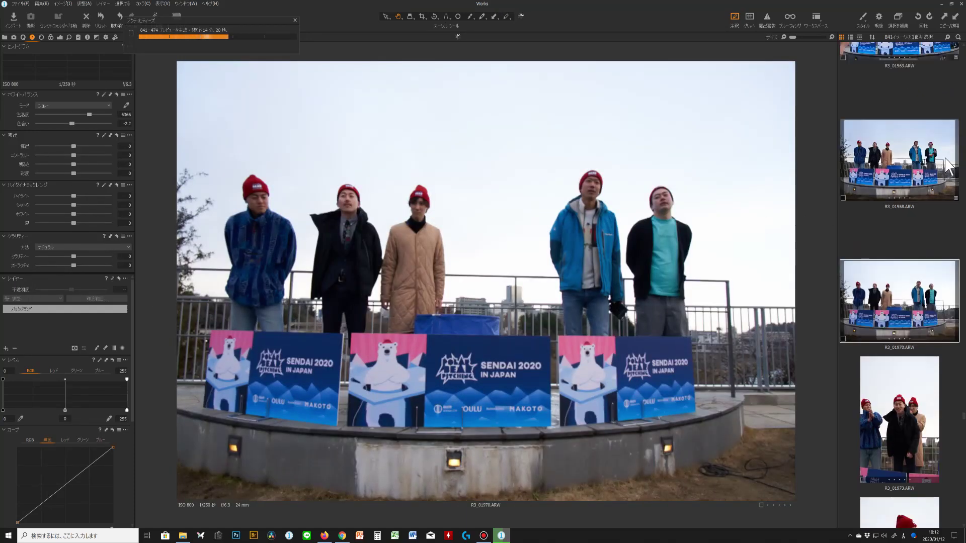
pyautogui.click(941, 141)
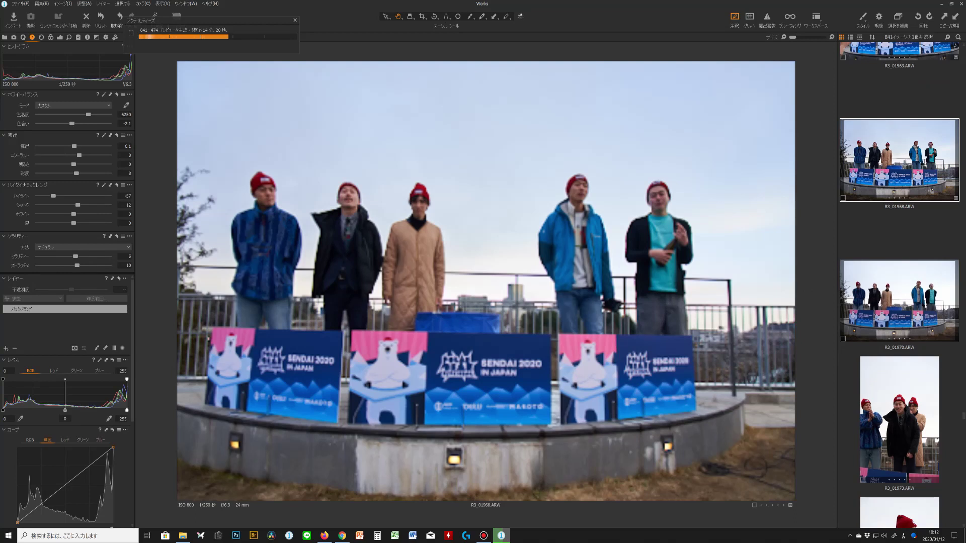
pyautogui.scroll(4, 82, 145)
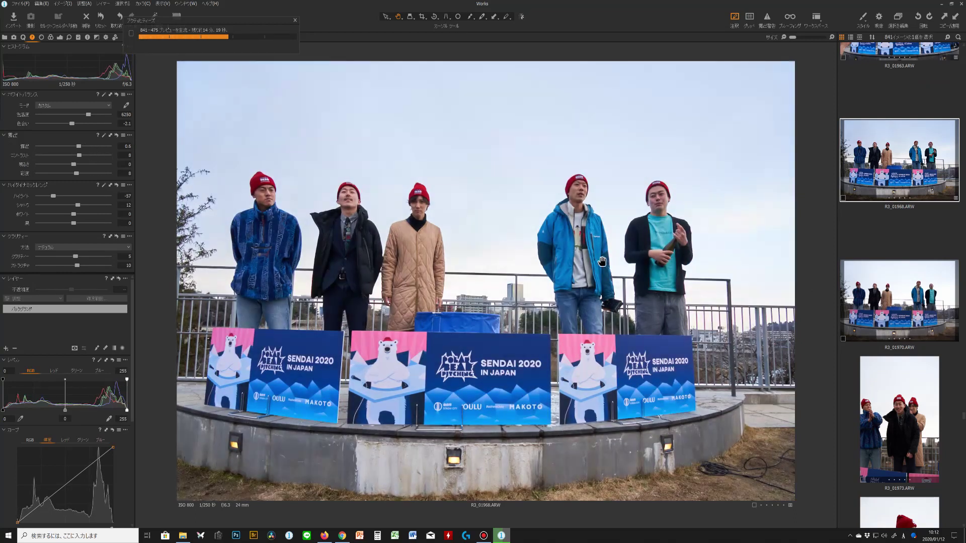
pyautogui.scroll(-1, 95, 144)
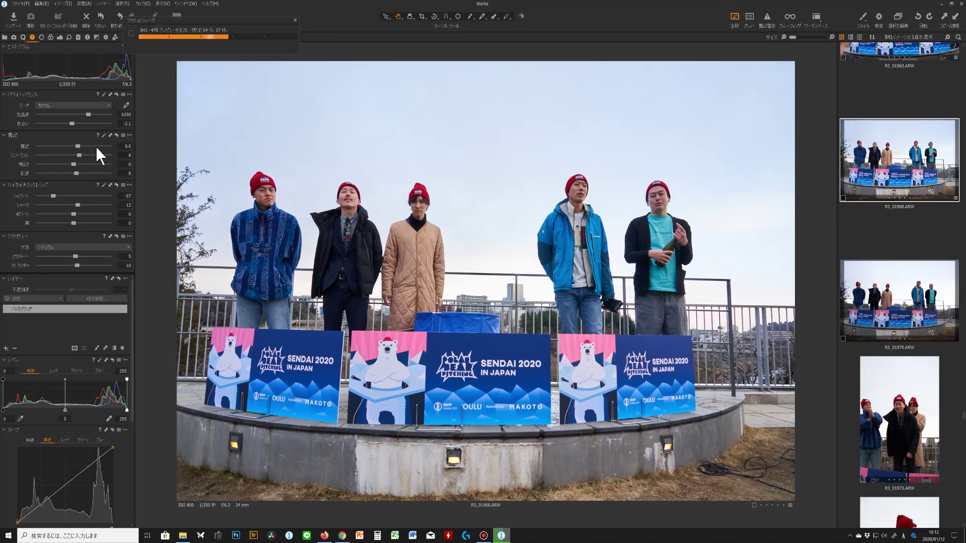
# Apply the adjustments of R3_01968.ARW to R3_01963.ARW and compare it with R3_01961.ARW
pyautogui.scroll(2, 893, 180)
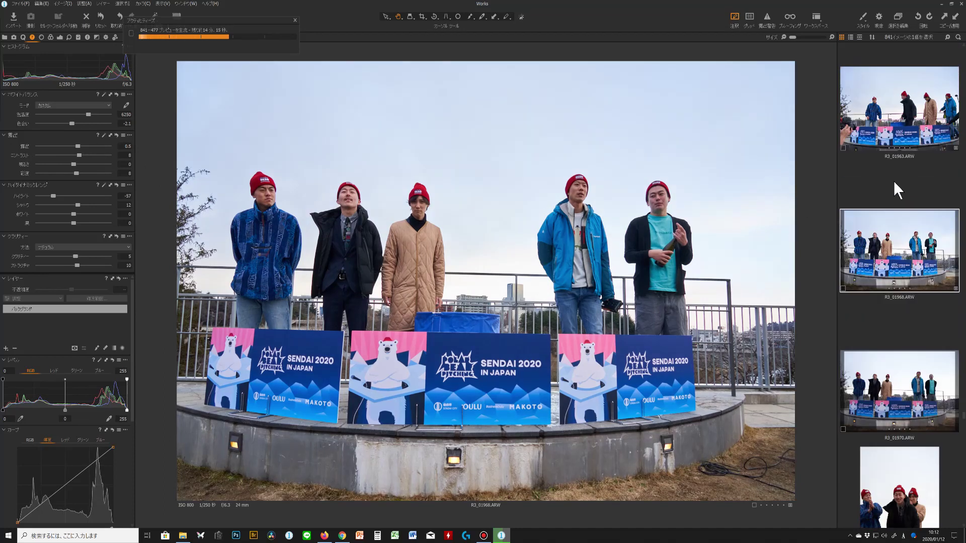
pyautogui.click(899, 133)
pyautogui.click(955, 17)
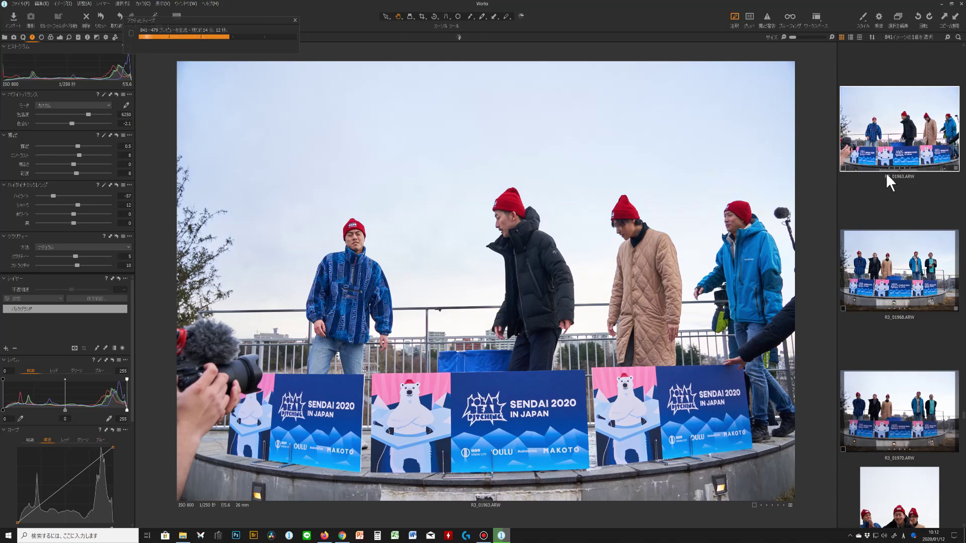
pyautogui.scroll(2, 885, 173)
pyautogui.click(902, 89)
# Apply the adjustments of R3_01968.ARW to R3_01970.ARW
pyautogui.scroll(-5, 886, 201)
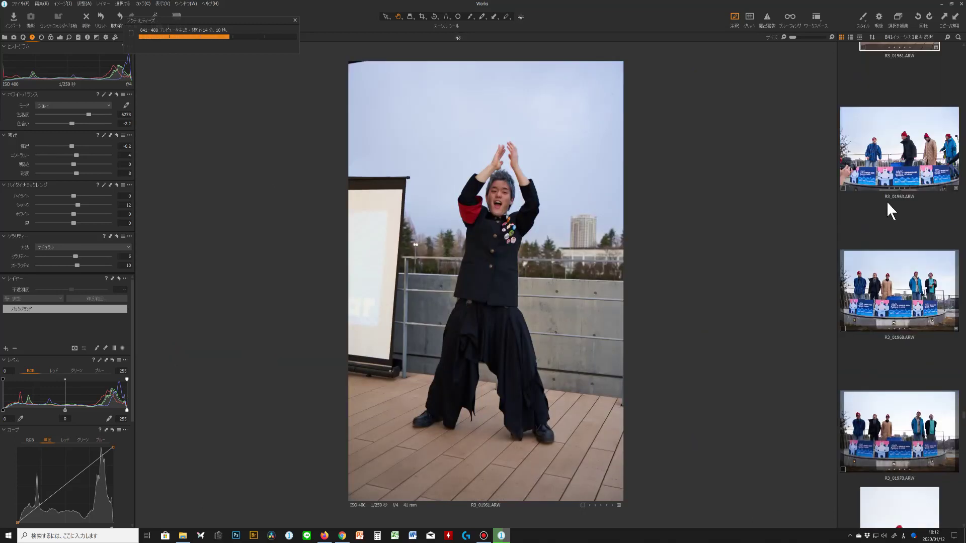
pyautogui.click(912, 338)
pyautogui.click(910, 254)
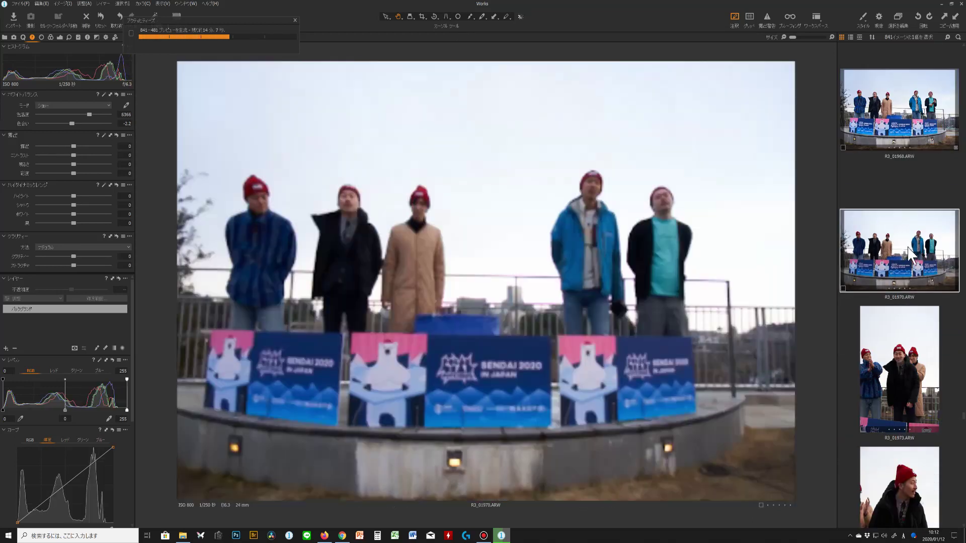
pyautogui.click(956, 16)
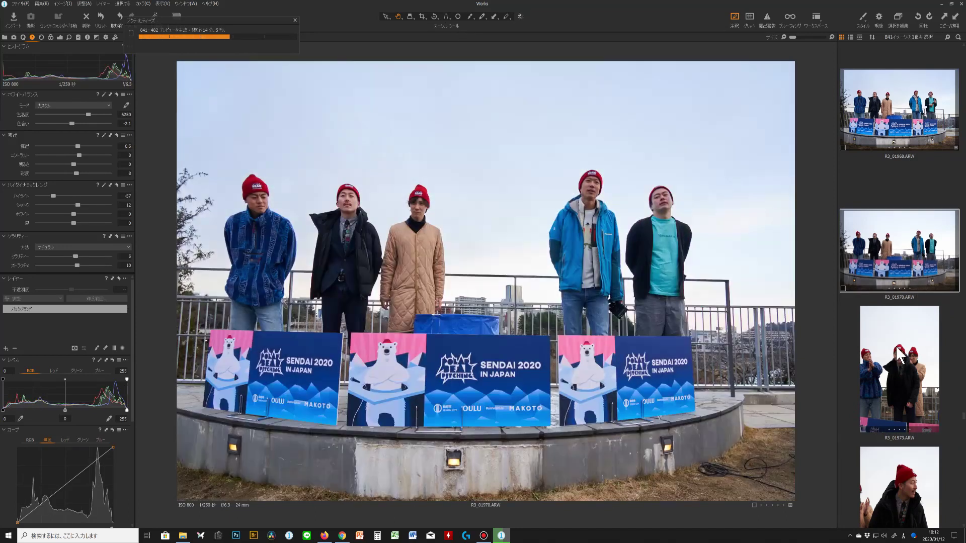
# Apply the copied adjustments of R3_01968.ARW to all photos from R3_01973.ARW through R3_02154.ARW
pyautogui.scroll(-3, 900, 354)
pyautogui.click(909, 270)
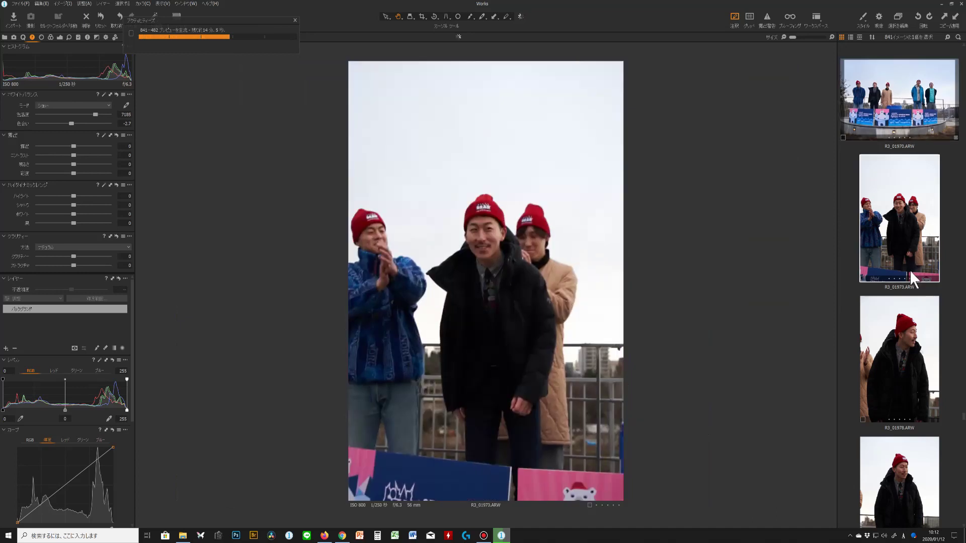
pyautogui.scroll(-3, 909, 270)
pyautogui.scroll(-10, 915, 281)
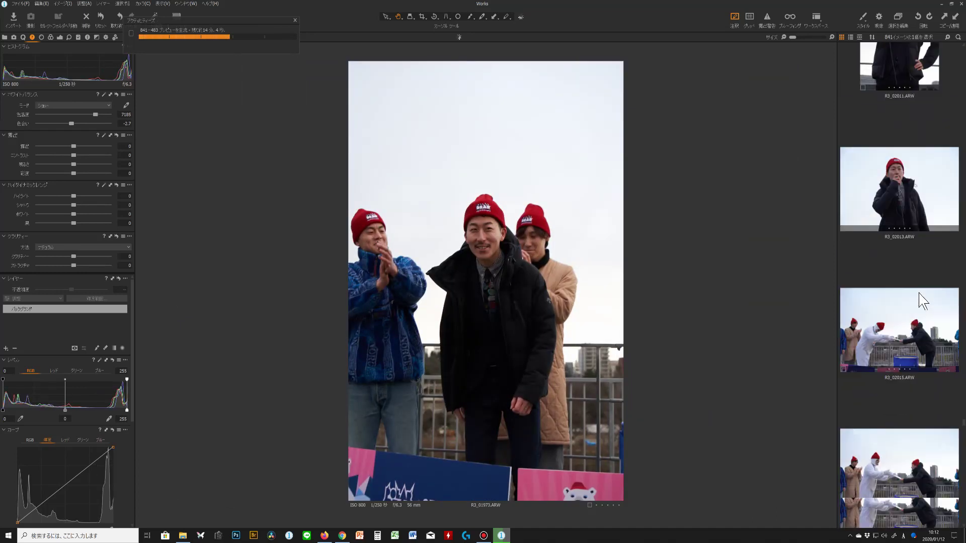
pyautogui.scroll(-8, 917, 294)
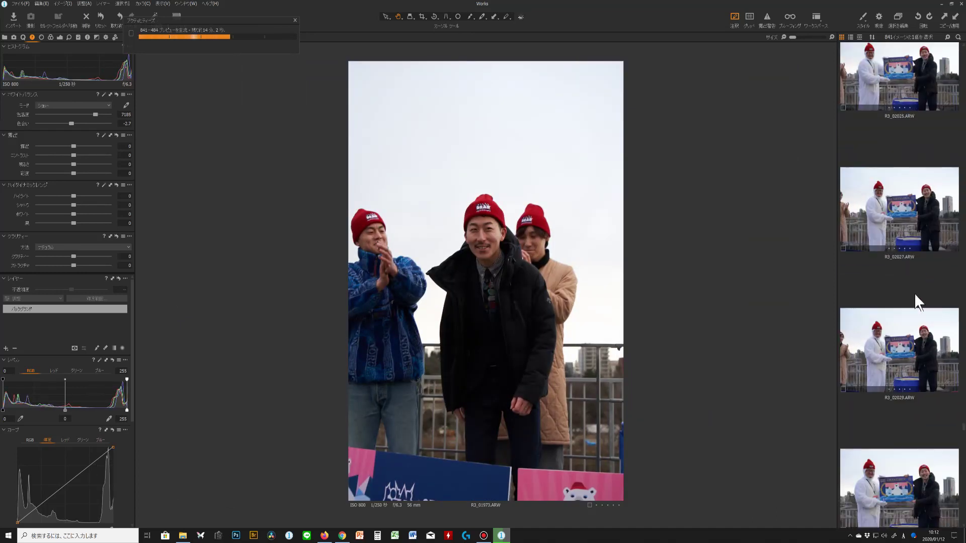
pyautogui.scroll(-10, 915, 295)
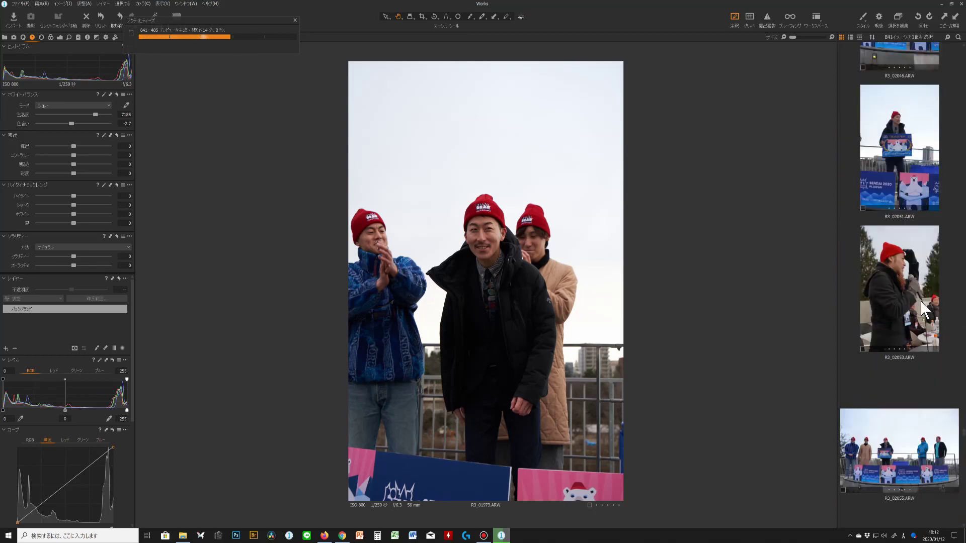
pyautogui.scroll(-8, 919, 297)
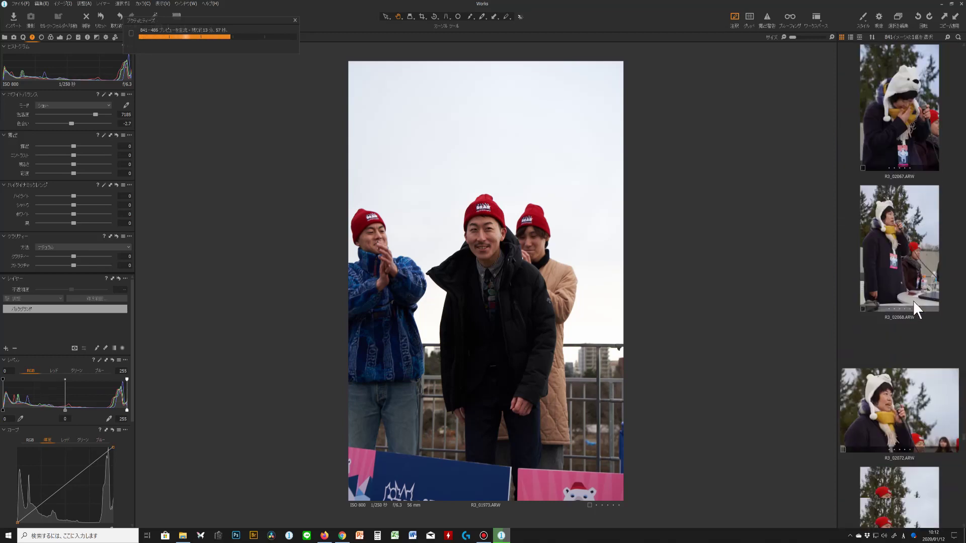
pyautogui.scroll(-8, 907, 301)
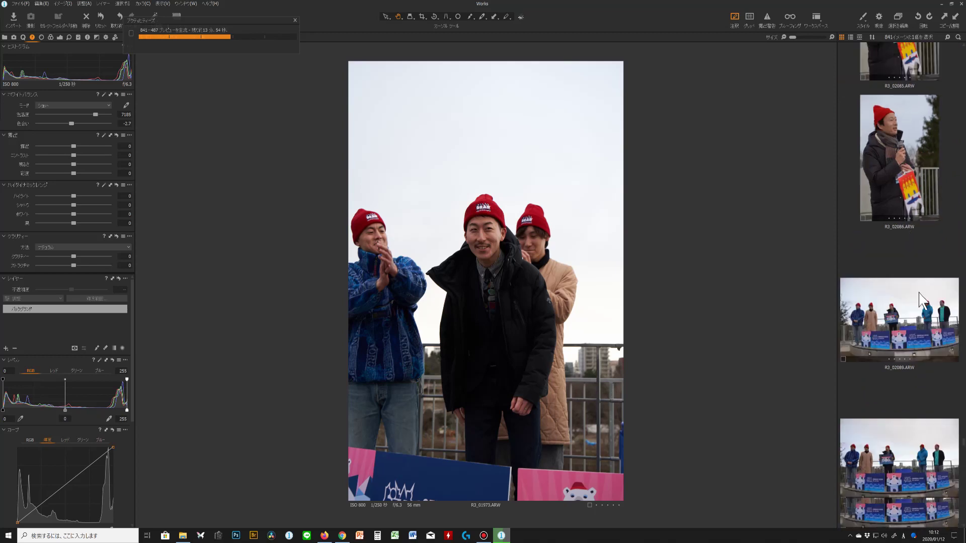
pyautogui.scroll(-1, 912, 302)
pyautogui.scroll(-10, 910, 292)
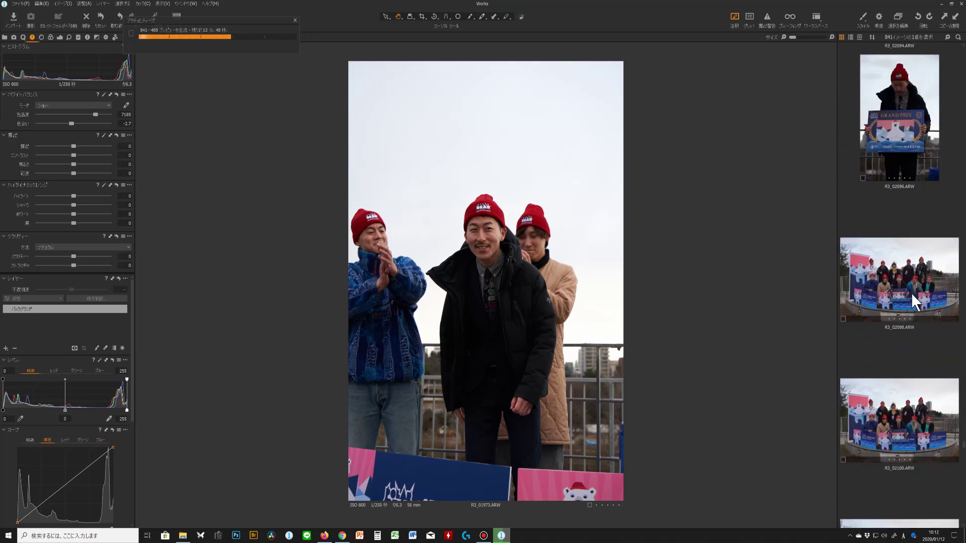
pyautogui.scroll(-9, 908, 308)
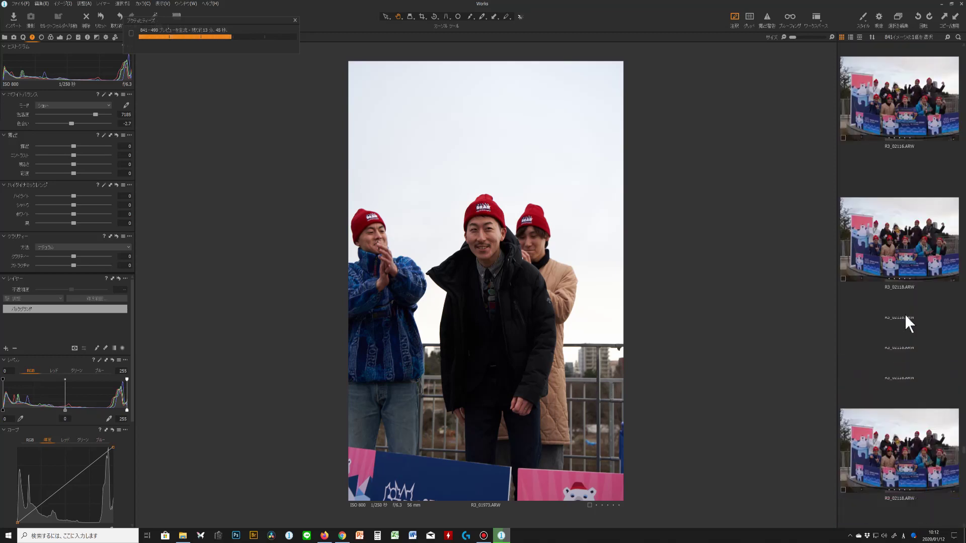
pyautogui.scroll(-6, 907, 317)
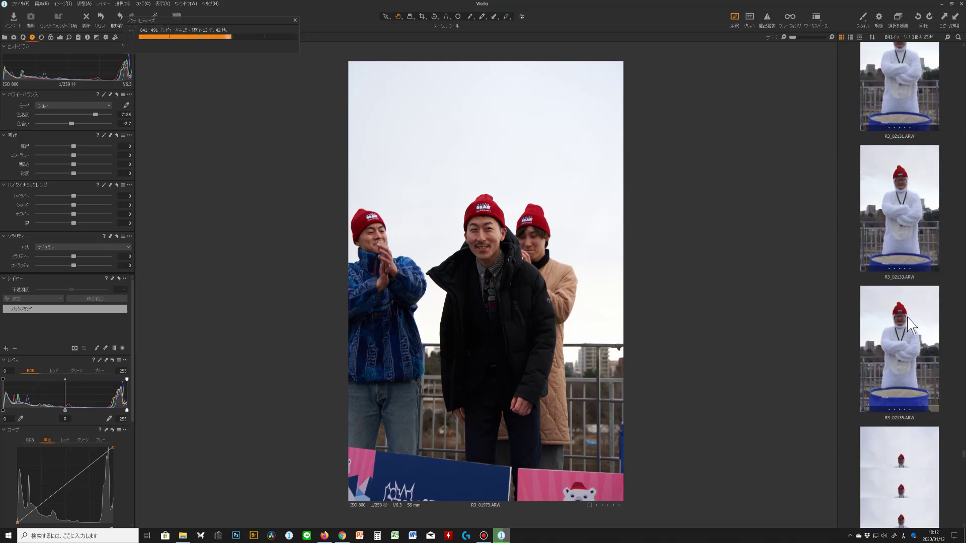
pyautogui.scroll(-5, 908, 318)
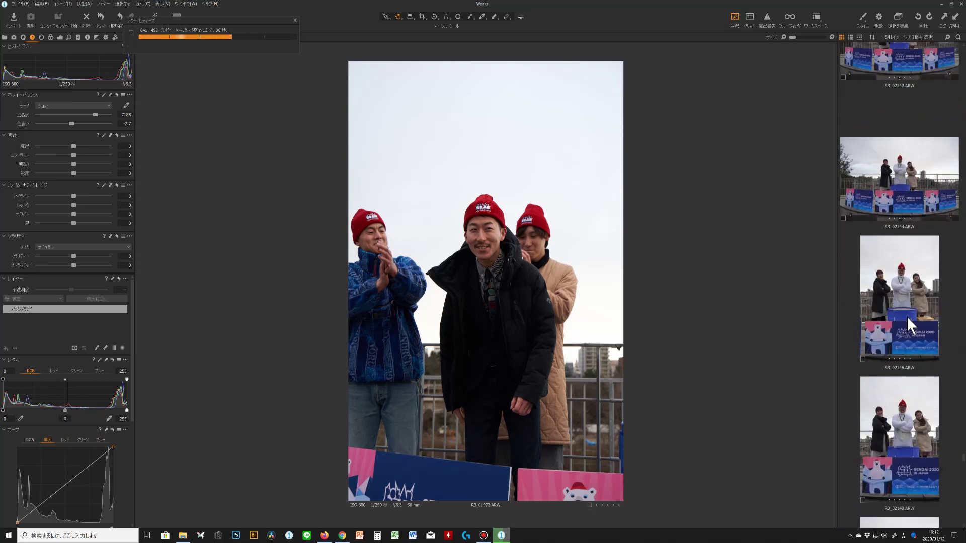
pyautogui.scroll(-2, 906, 316)
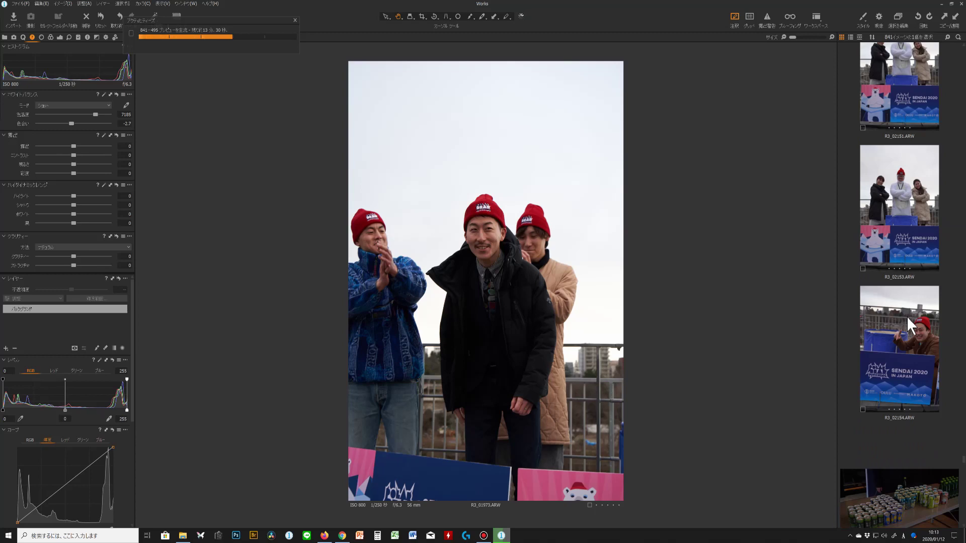
pyautogui.keyDown('shift'); pyautogui.click(925, 257); pyautogui.keyUp('shift')
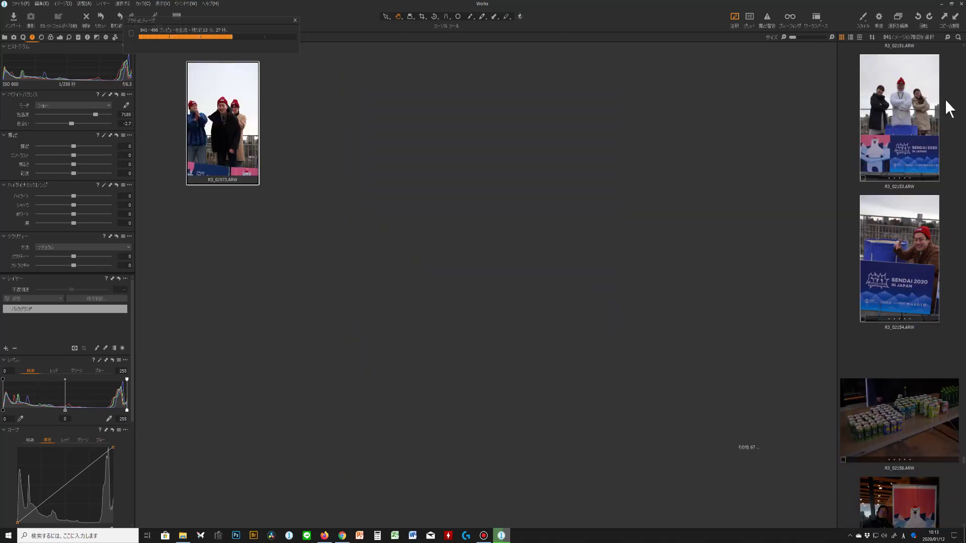
pyautogui.click(956, 18)
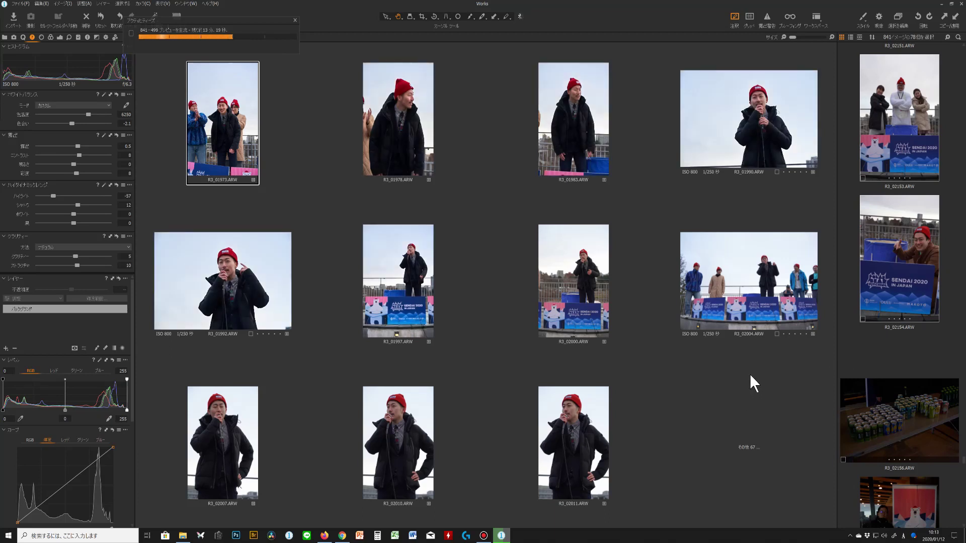
# Check the adjusted photos from R3_01992.ARW to R3_02007.ARW and set the exposure of R3_02010.ARW to 0.7
pyautogui.click(226, 283)
pyautogui.click(414, 278)
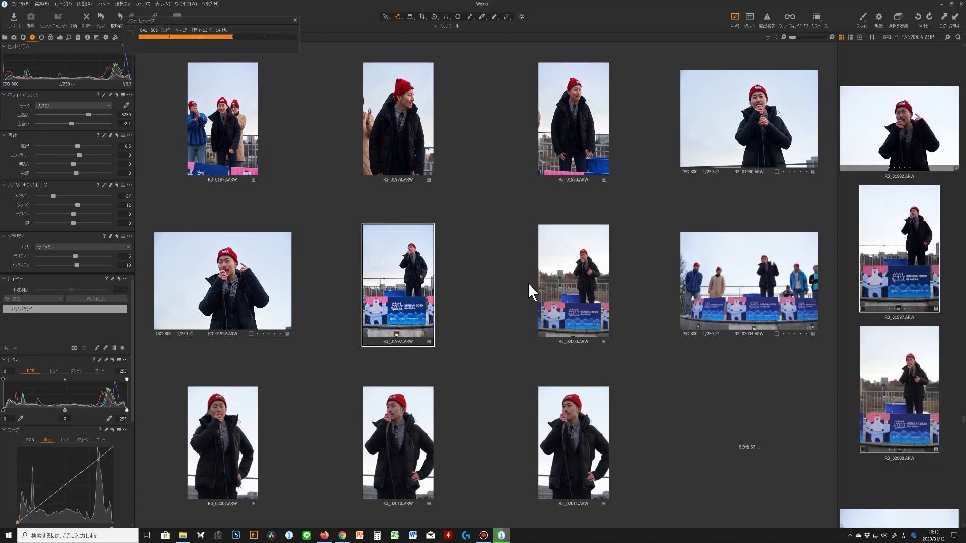
pyautogui.click(600, 275)
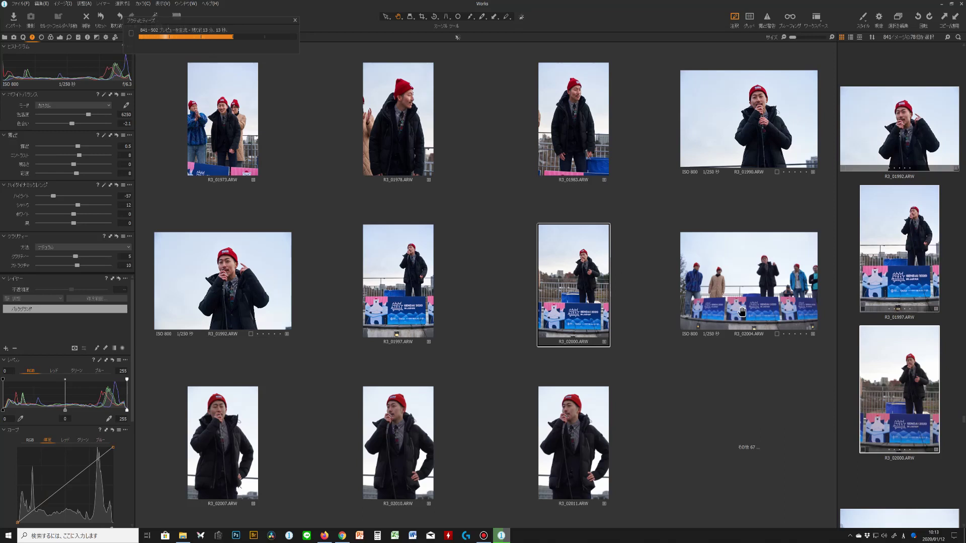
pyautogui.click(778, 262)
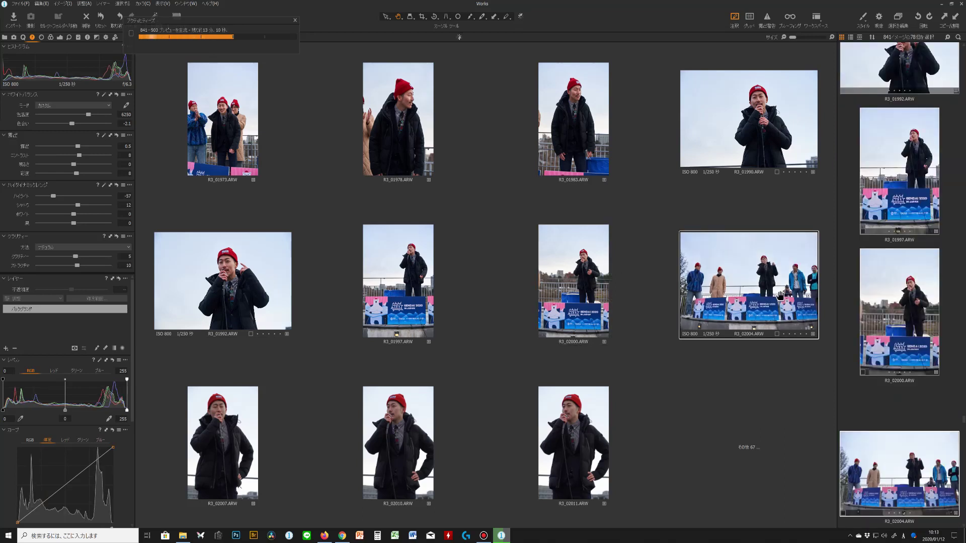
pyautogui.scroll(-3, 903, 312)
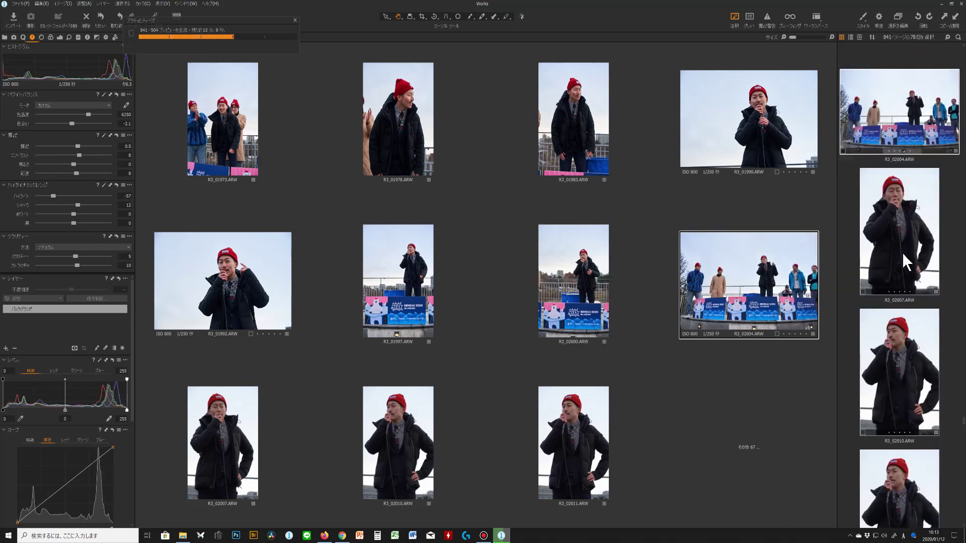
pyautogui.click(902, 249)
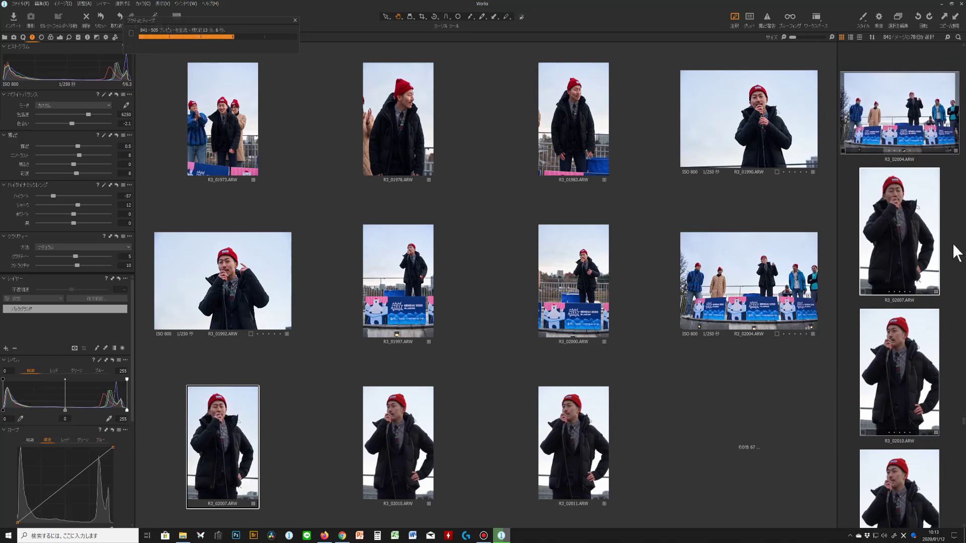
pyautogui.click(893, 428)
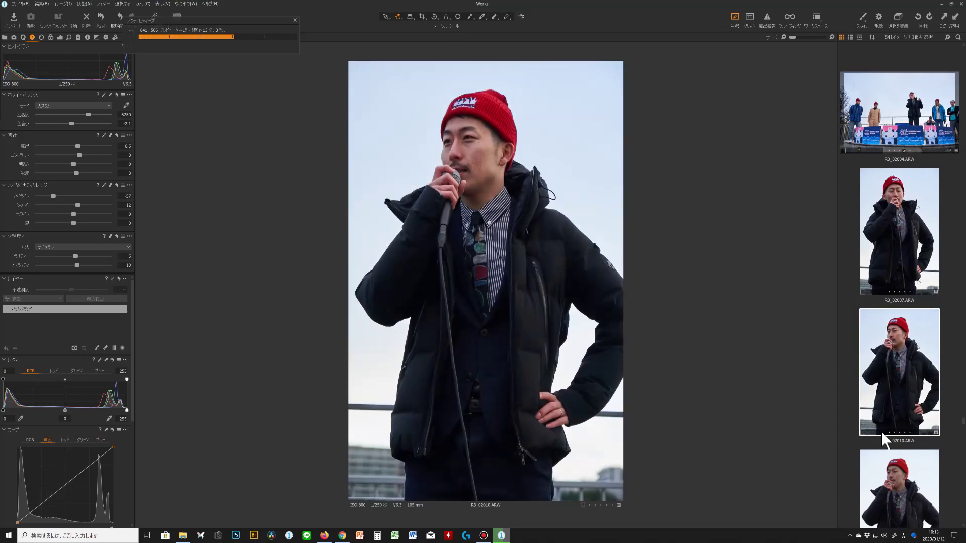
pyautogui.scroll(2, 86, 145)
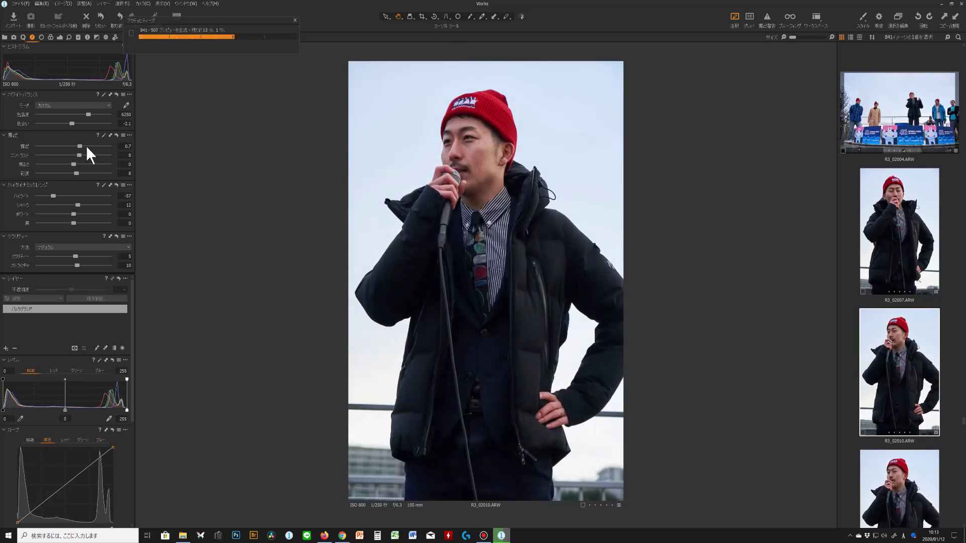
# Open R3_02034.ARW and examine the faces of the two people holding the Grand Prix board at 100%
pyautogui.scroll(-5, 933, 374)
pyautogui.scroll(-10, 930, 382)
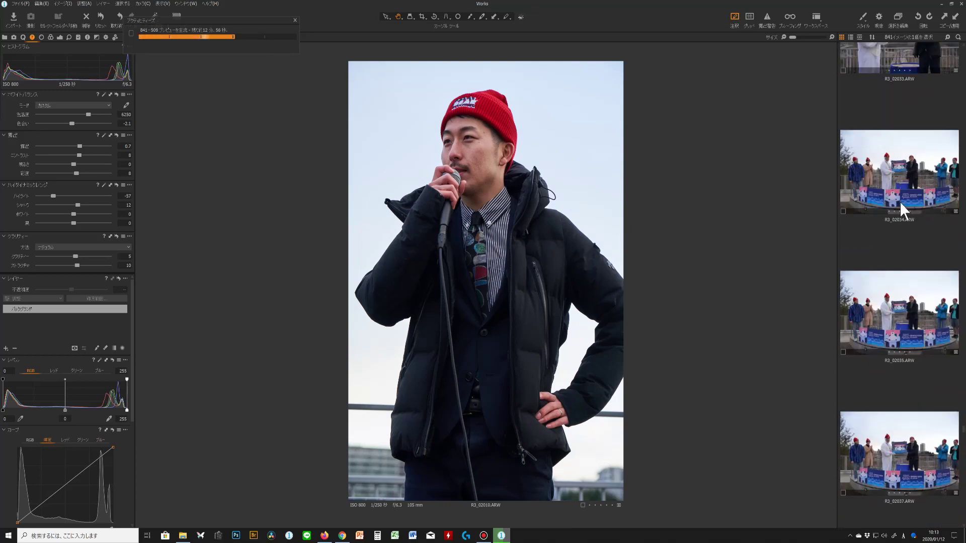
pyautogui.click(900, 208)
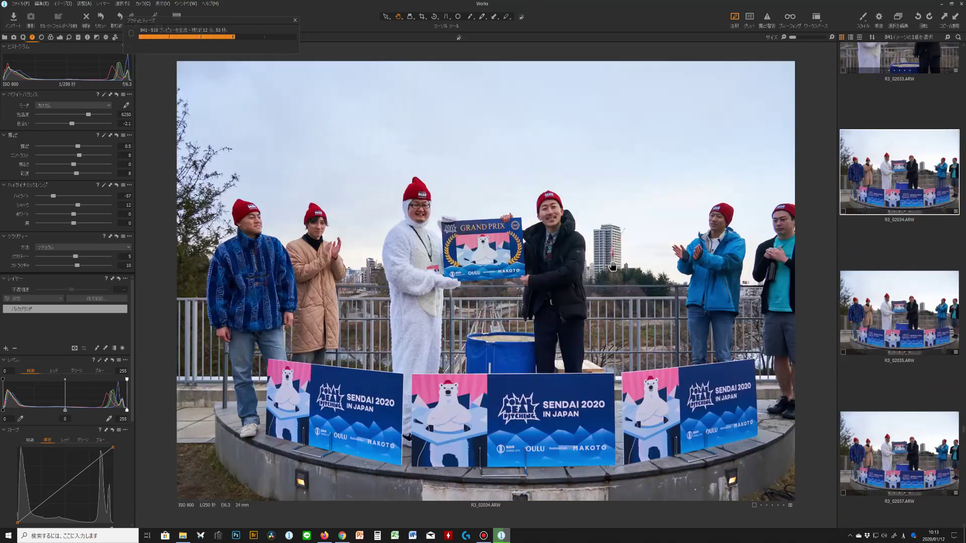
pyautogui.click(539, 241)
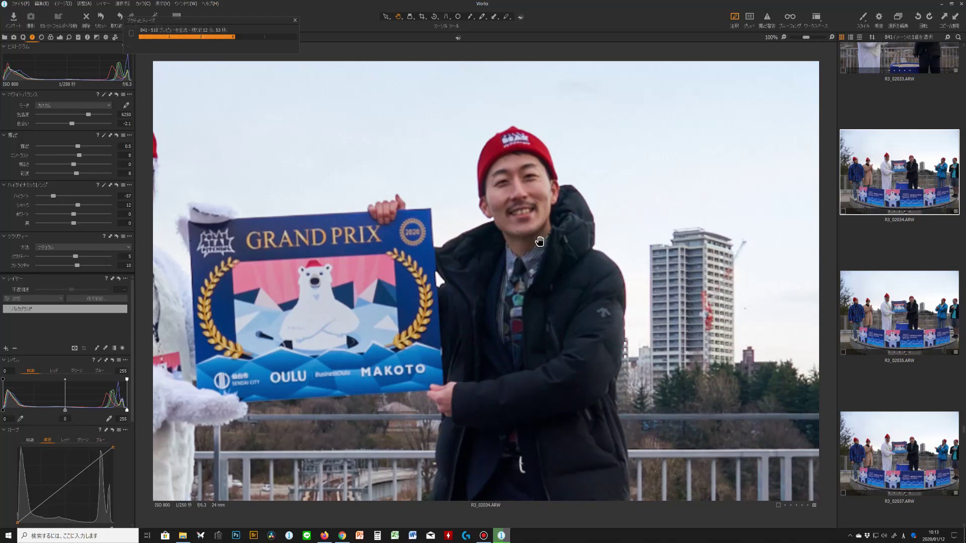
pyautogui.moveTo(448, 287); pyautogui.dragTo(616, 283)
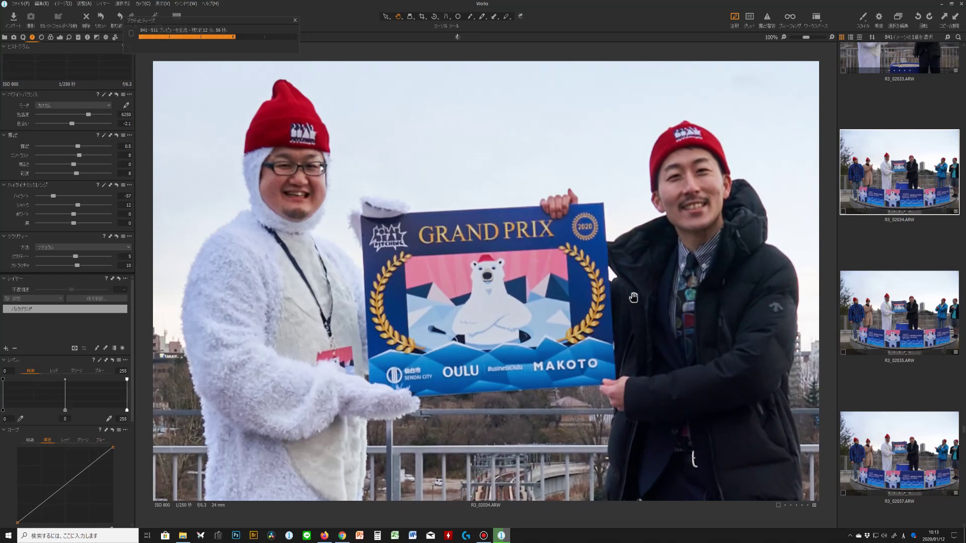
pyautogui.doubleClick(733, 315)
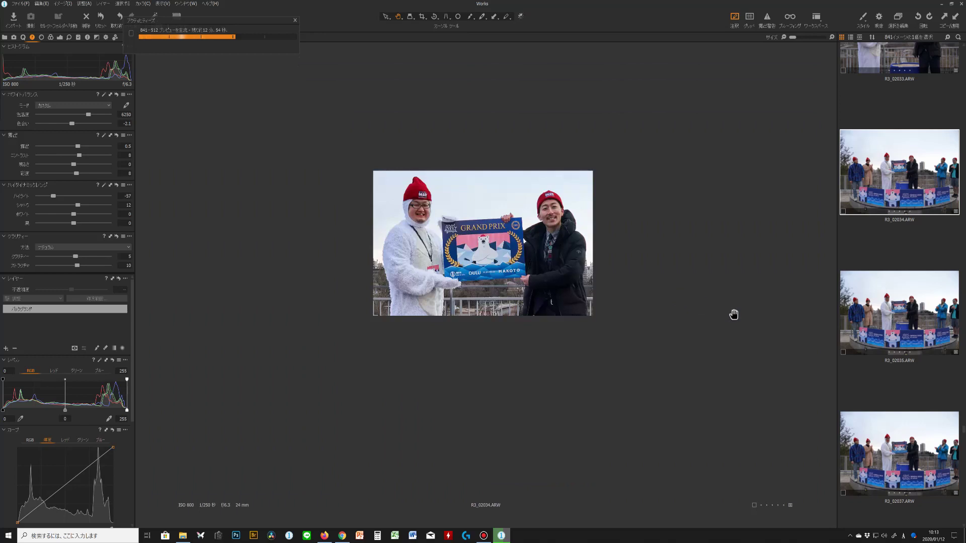
# Look through the following award photos and check the adjusted look of R3_02051.ARW and R3_02053.ARW
pyautogui.scroll(-3, 878, 345)
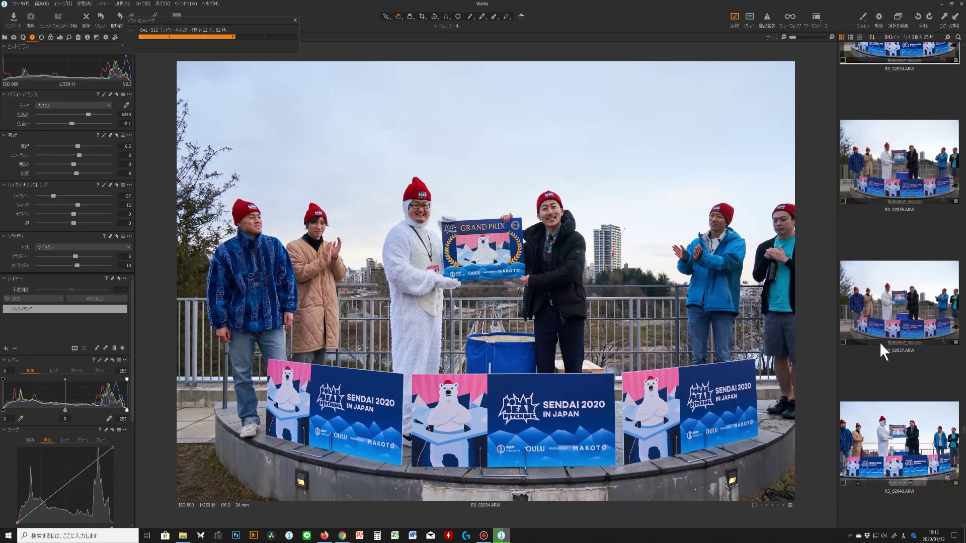
pyautogui.scroll(-10, 885, 337)
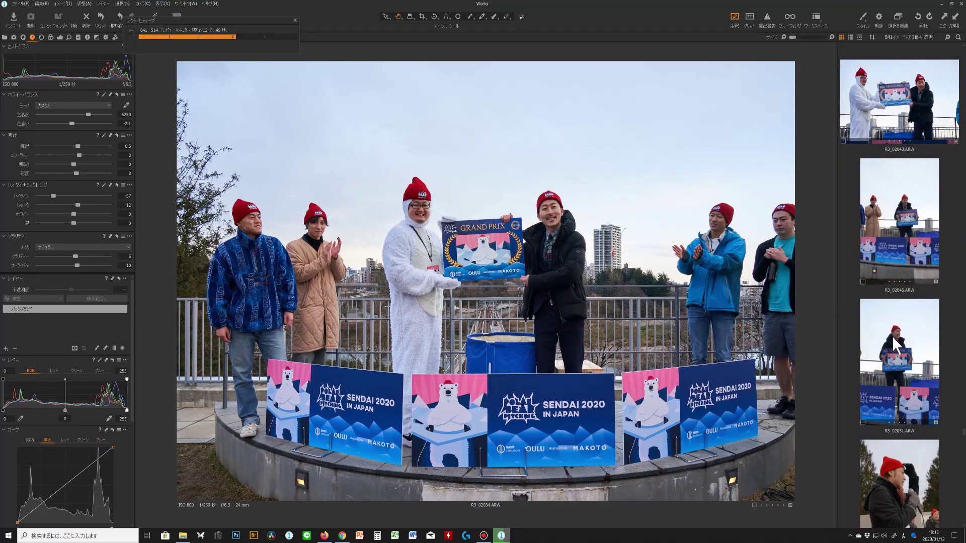
pyautogui.scroll(-3, 892, 345)
pyautogui.click(903, 300)
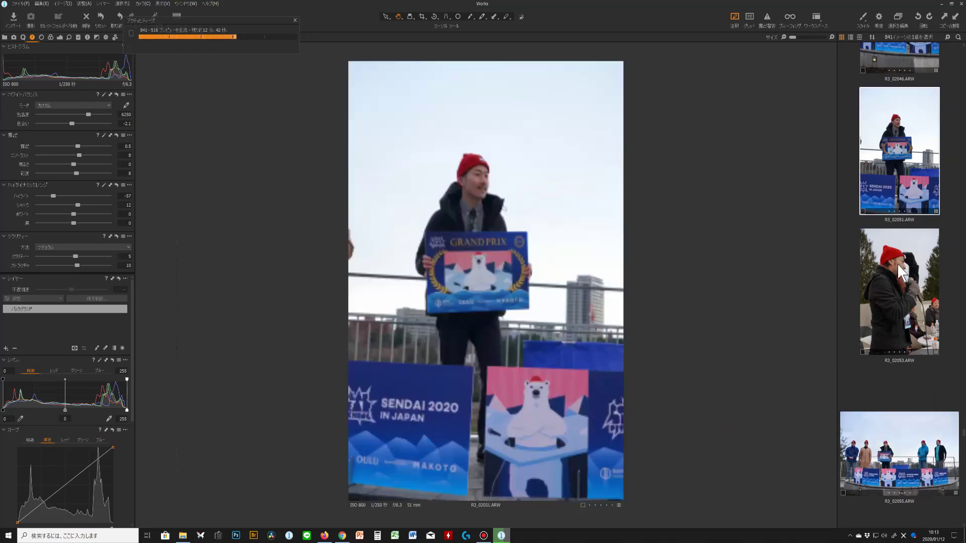
pyautogui.scroll(-6, 899, 309)
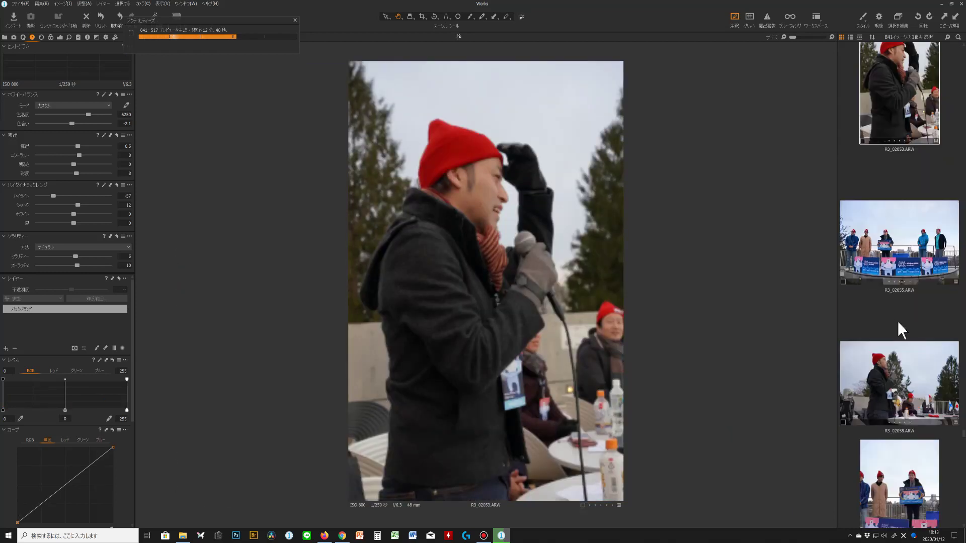
# Set the exposure of the drinks table photo R3_02156.ARW to 1.8, raise its contrast slightly and examine the cans at 100%
pyautogui.scroll(-6, 897, 321)
pyautogui.scroll(-15, 901, 334)
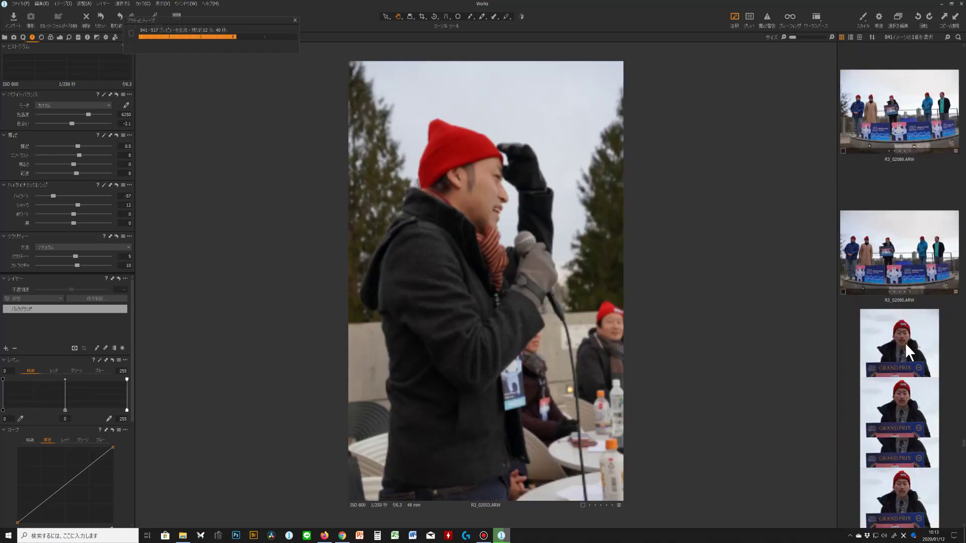
pyautogui.scroll(-15, 908, 349)
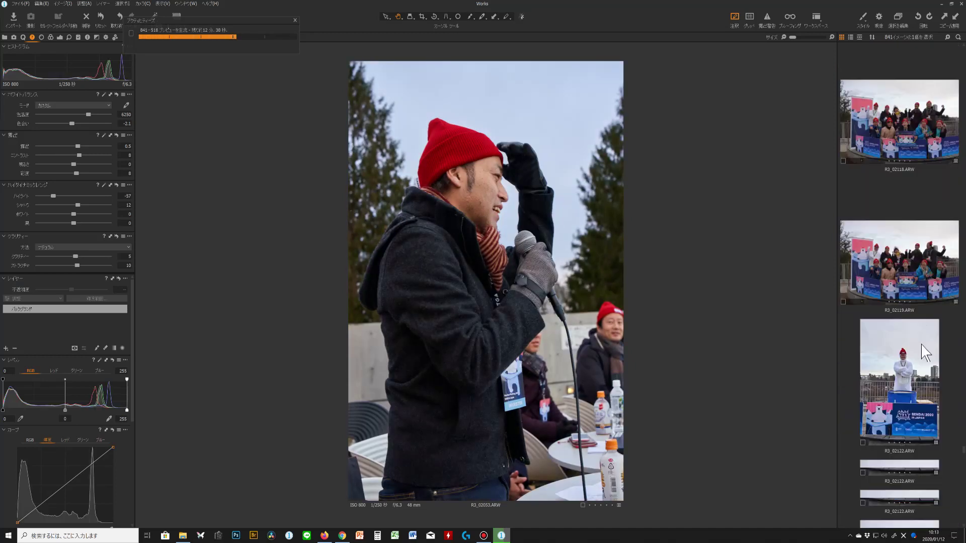
pyautogui.scroll(-15, 918, 340)
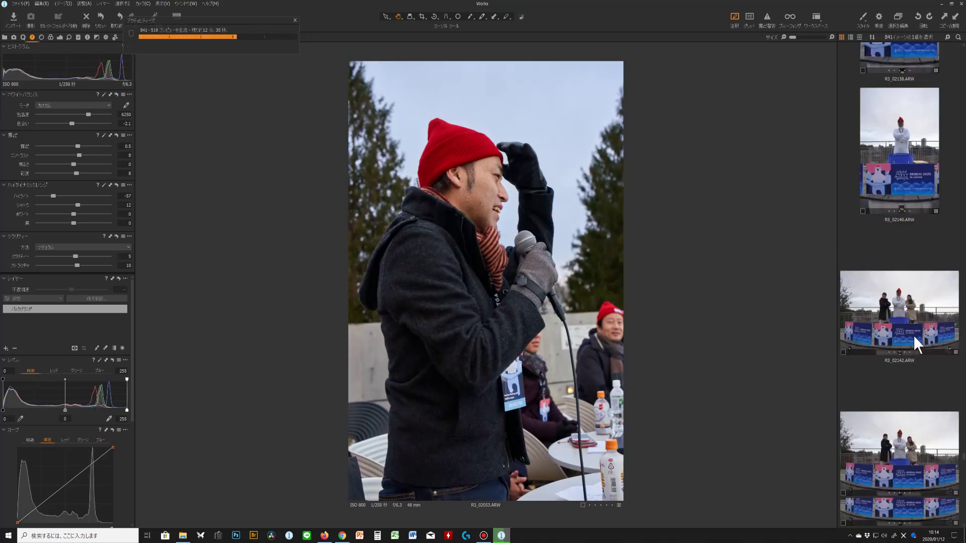
pyautogui.scroll(-5, 916, 337)
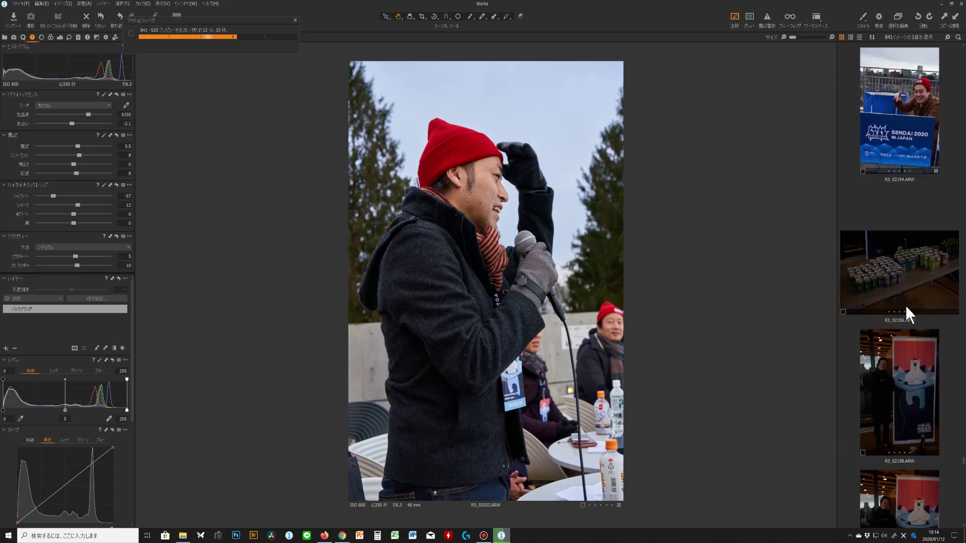
pyautogui.click(905, 298)
pyautogui.moveTo(74, 146); pyautogui.dragTo(89, 151)
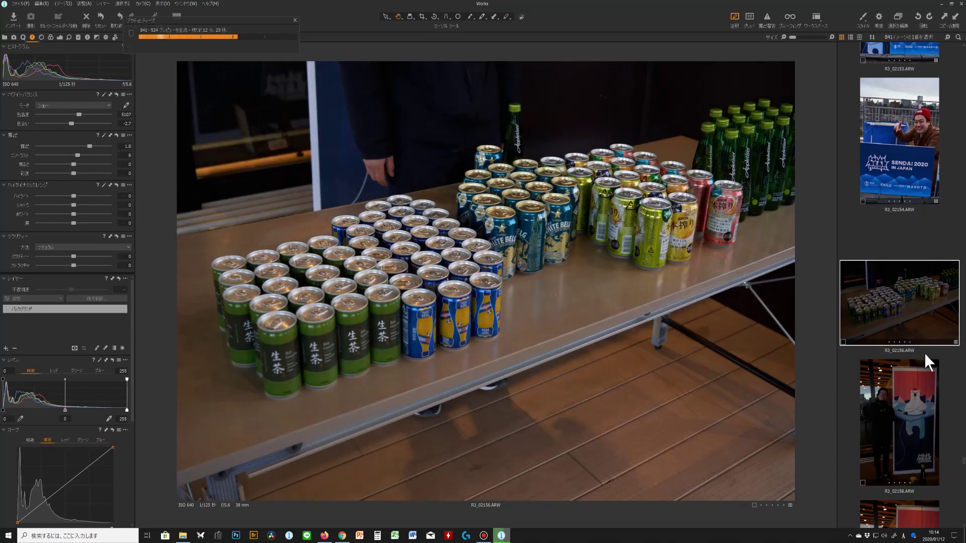
pyautogui.click(464, 287)
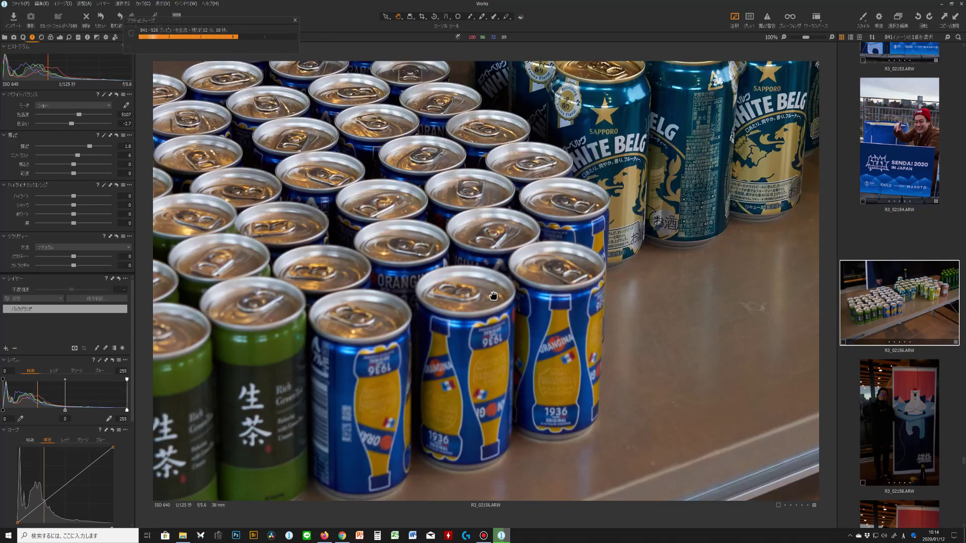
# Apply the drinks table photo's adjustments to the two banner portraits R3_02158.ARW and R3_02159.ARW
pyautogui.click(492, 295)
pyautogui.click(918, 397)
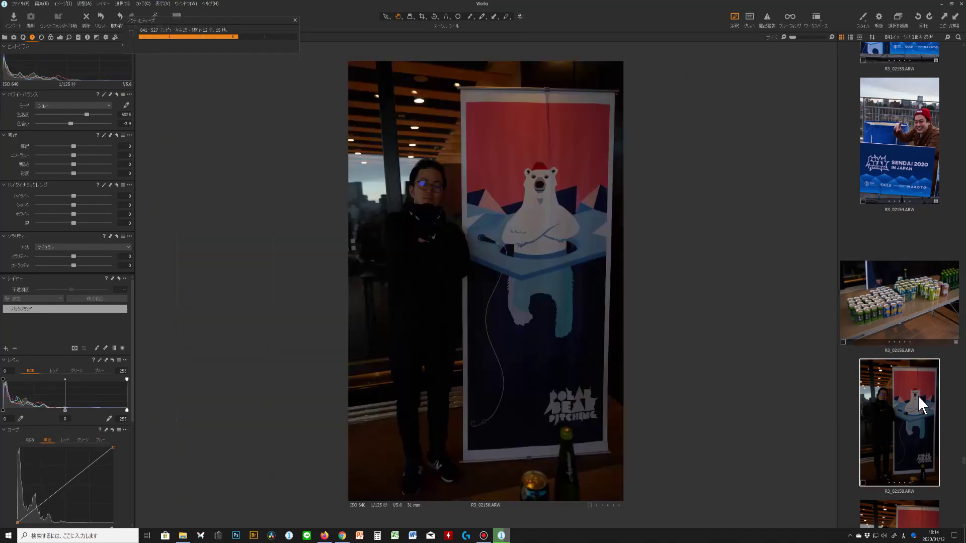
pyautogui.hotkey('ctrl', 'shift', 'a')
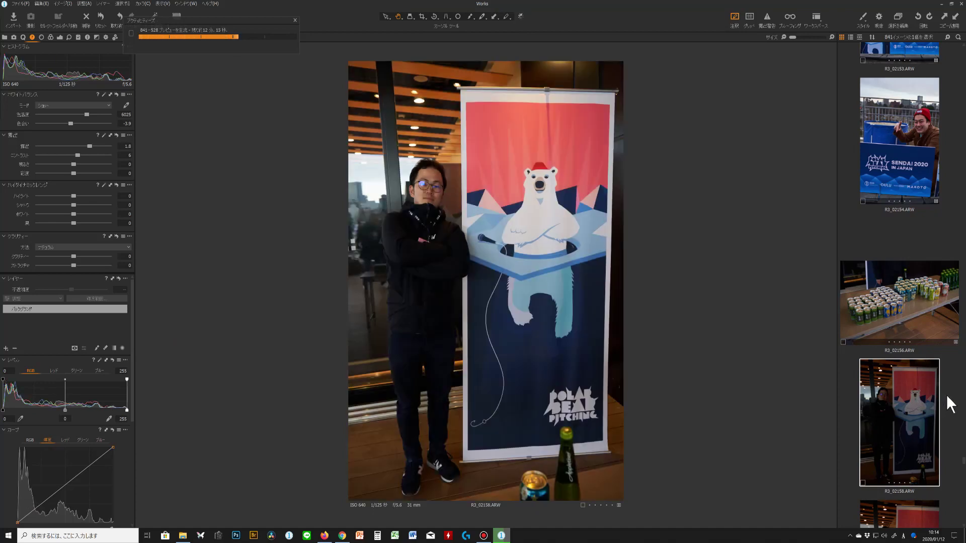
pyautogui.scroll(-5, 915, 372)
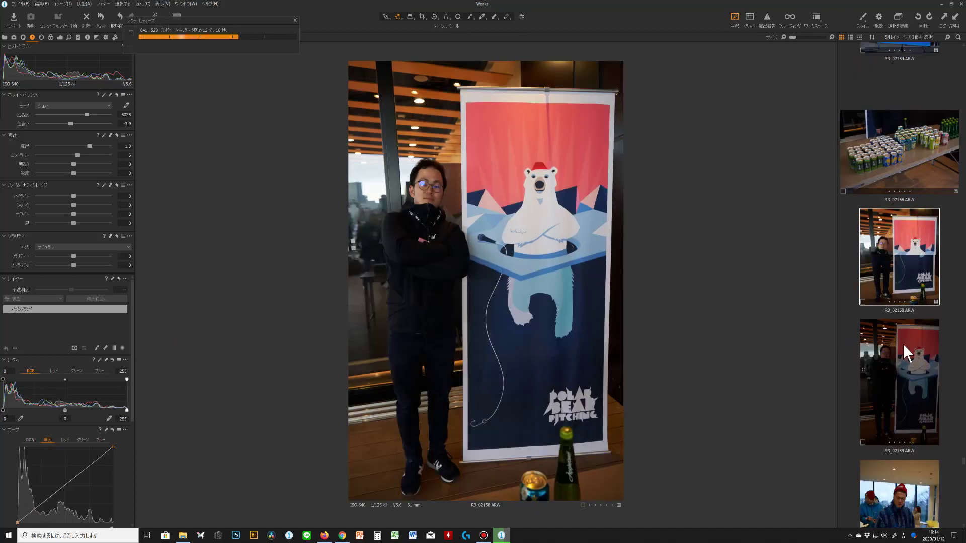
pyautogui.click(901, 306)
pyautogui.hotkey('ctrl', 'shift', 'a')
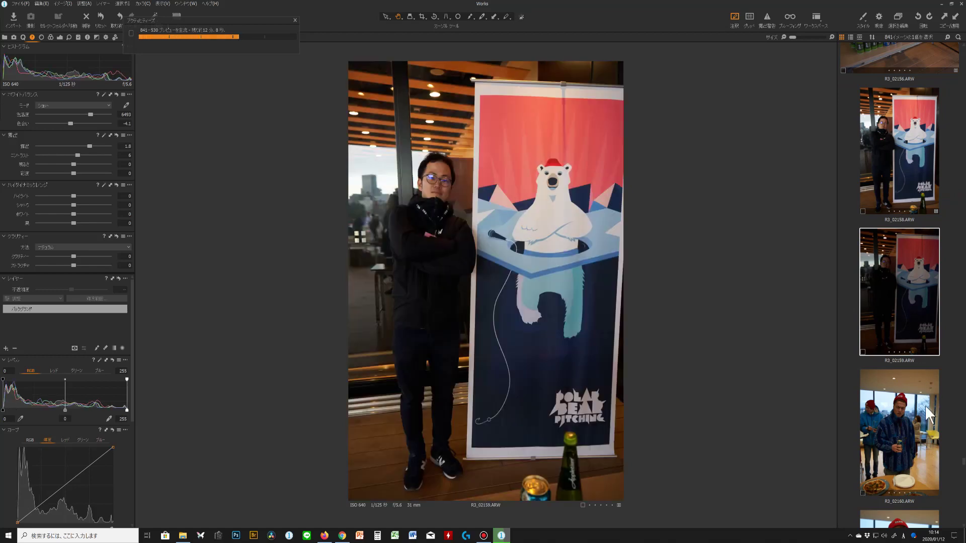
# Apply the same adjustments to R3_02160.ARW, then set its exposure to 0.9 and its tint to -2
pyautogui.click(917, 425)
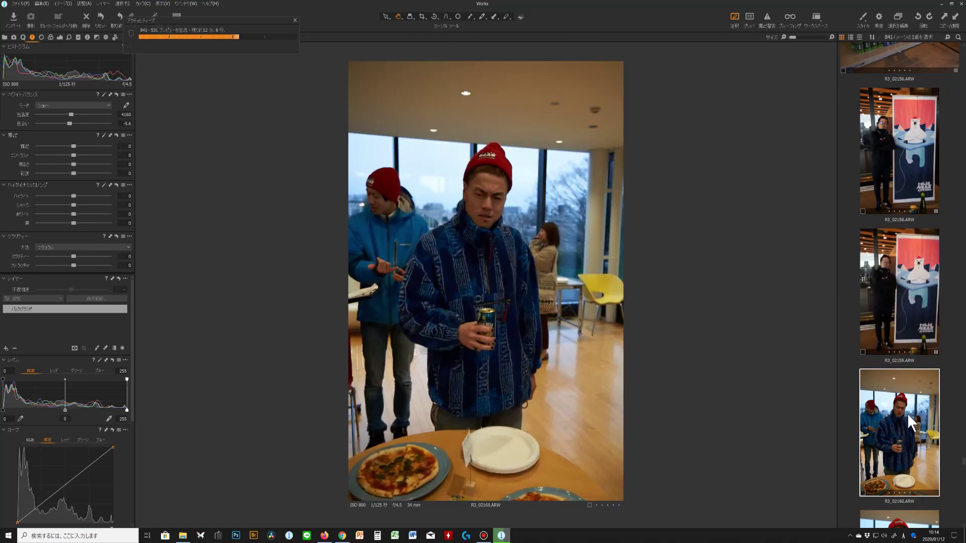
pyautogui.hotkey('ctrl', 'shift', 'a')
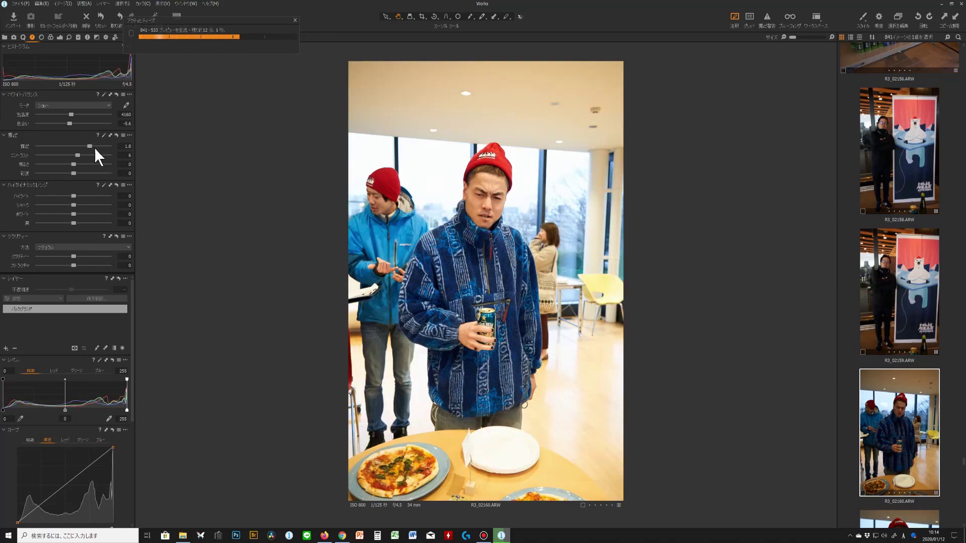
pyautogui.scroll(-6, 94, 147)
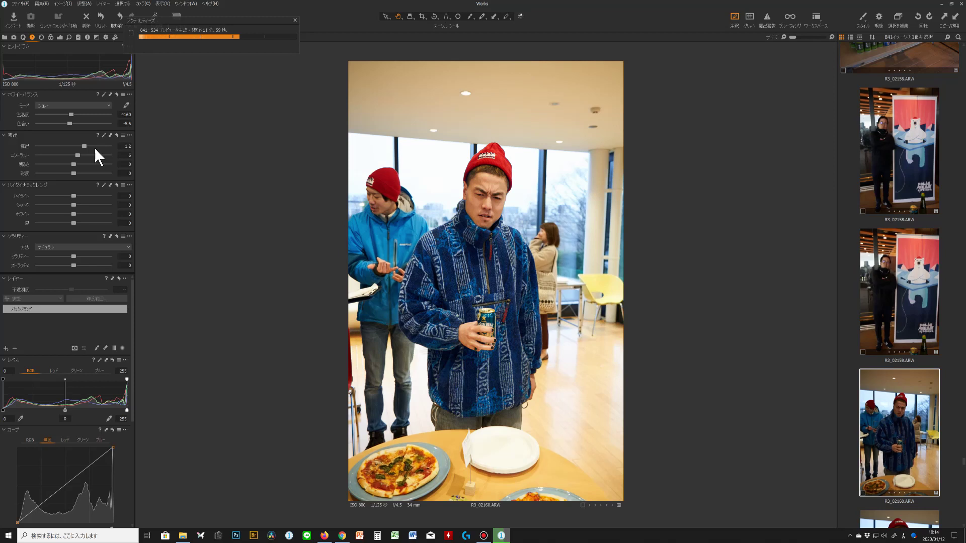
pyautogui.scroll(-6, 95, 147)
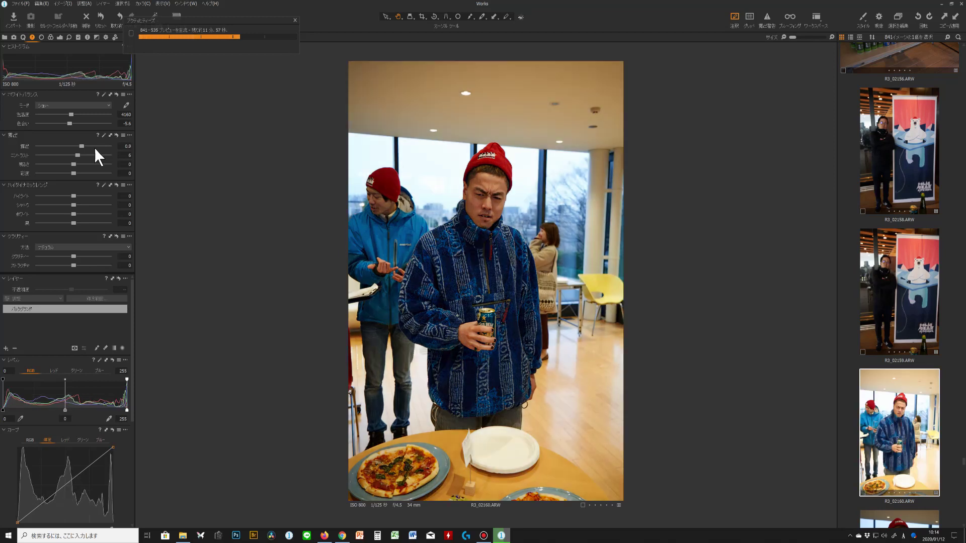
pyautogui.scroll(1, 80, 124)
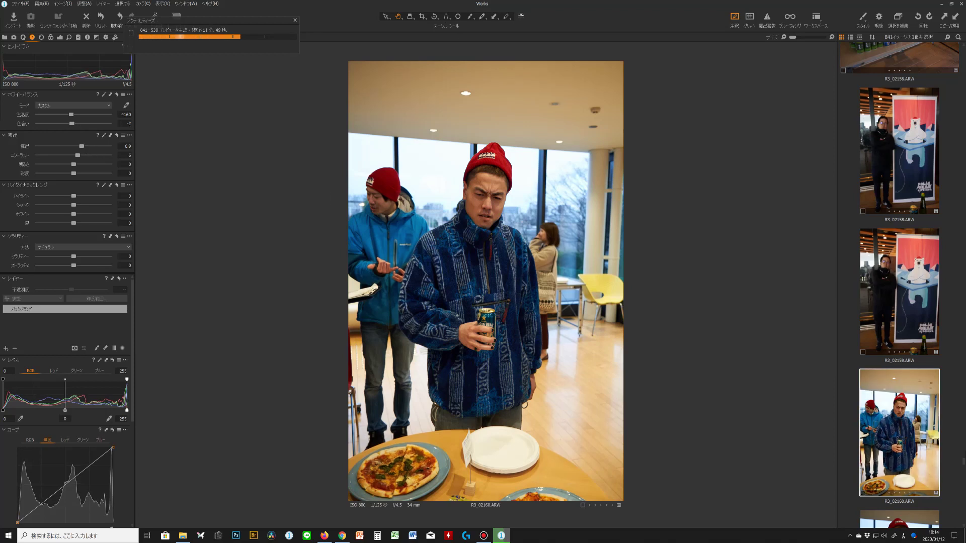
# Copy the adjustments of R3_02160.ARW and apply them to R3_02162.ARW and the food table photo R3_02163.ARW
pyautogui.scroll(-3, 891, 377)
pyautogui.click(883, 345)
pyautogui.click(956, 23)
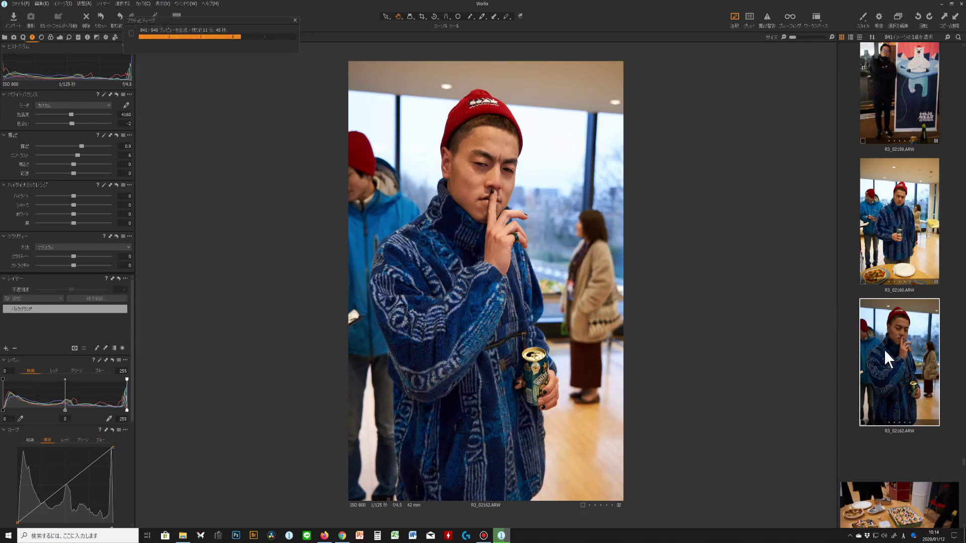
pyautogui.scroll(-2, 883, 349)
pyautogui.click(886, 397)
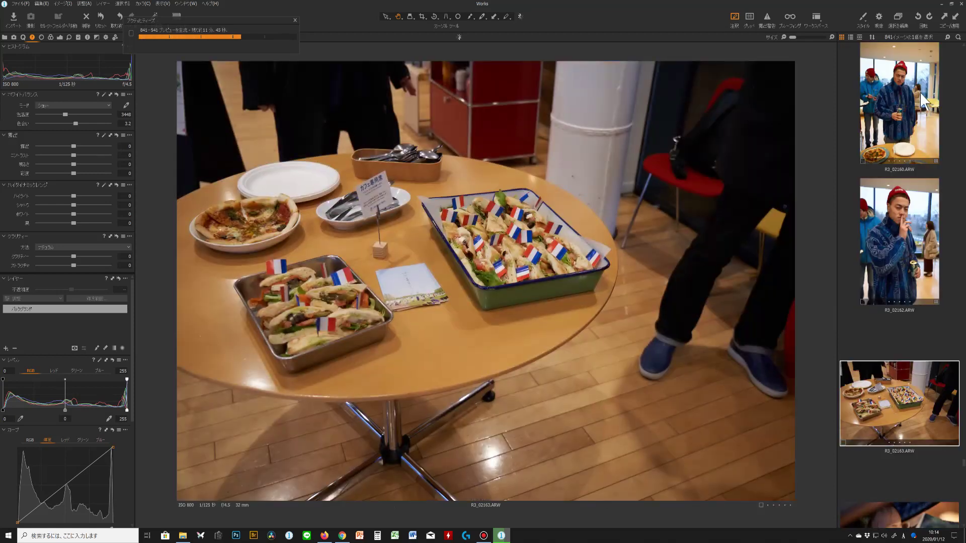
pyautogui.click(955, 20)
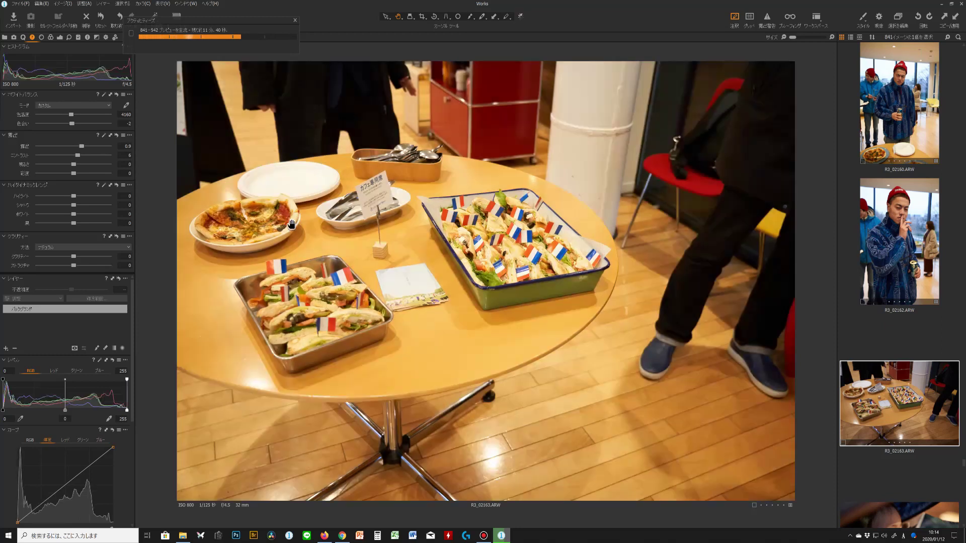
# Set the food table photo's exposure to 0.1 and its colour temperature to 3800, and reset its tint
pyautogui.doubleClick(80, 146)
pyautogui.doubleClick(71, 115)
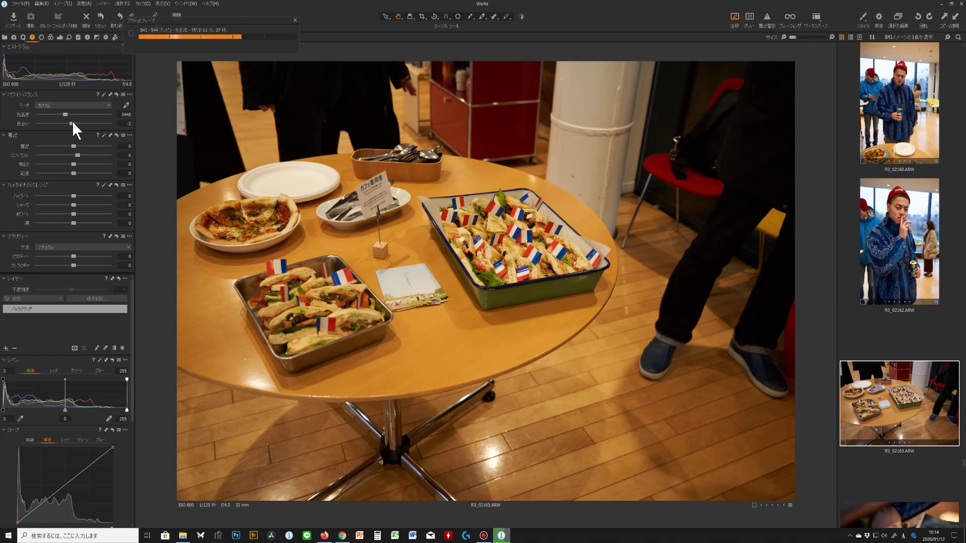
pyautogui.moveTo(73, 145); pyautogui.dragTo(73, 146)
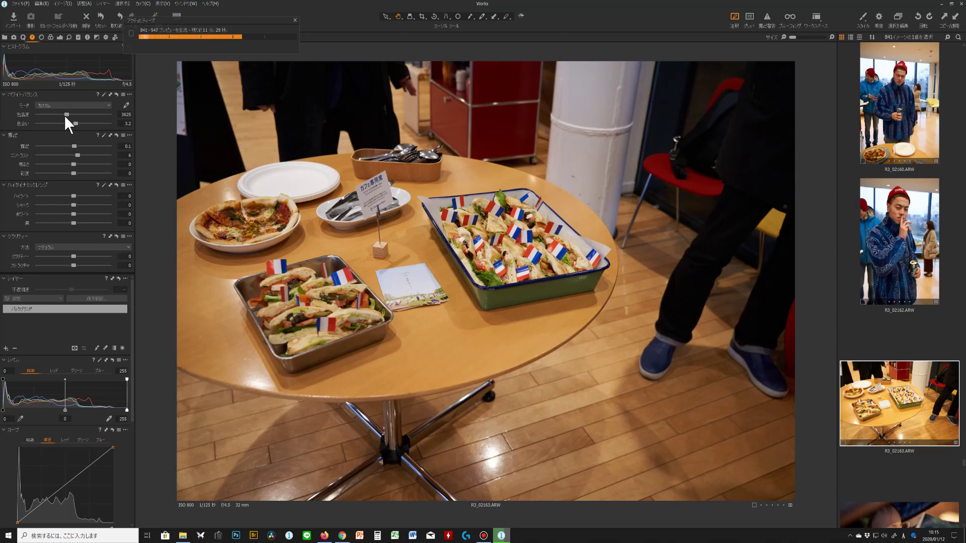
pyautogui.scroll(3, 64, 116)
pyautogui.scroll(-1, 65, 116)
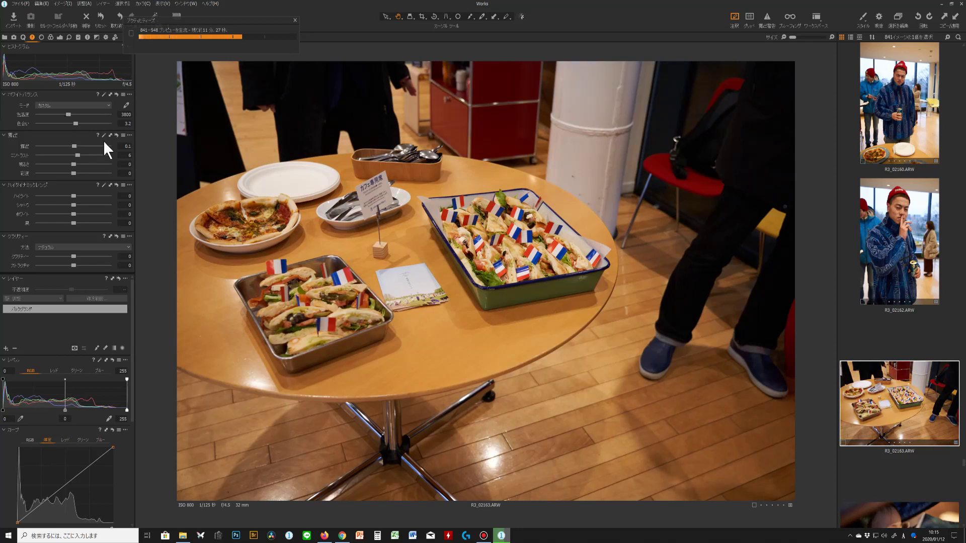
# Mark the two sleeping baby photos R3_02164.ARW and R3_02166.ARW with the red colour tag
pyautogui.scroll(-1, 913, 424)
pyautogui.click(916, 400)
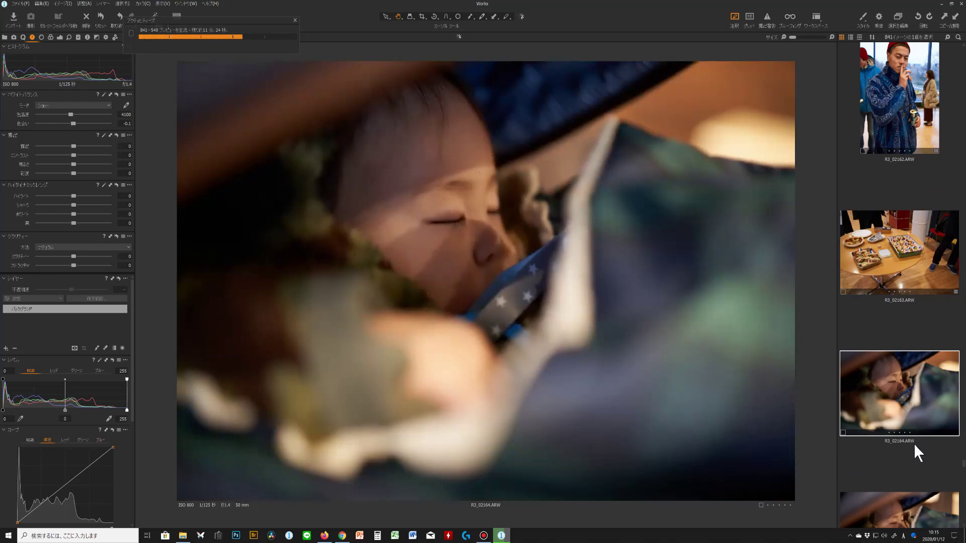
pyautogui.click(900, 510)
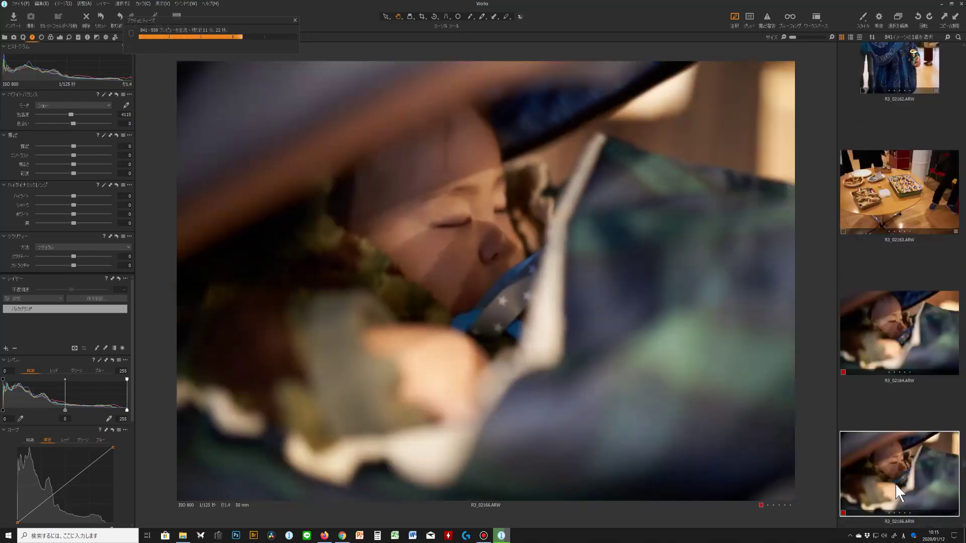
# Apply the adjustments of R3_02163.ARW to R3_02167.ARW, then set its colour temperature to 4125 and exposure to 1.08
pyautogui.scroll(-1, 890, 438)
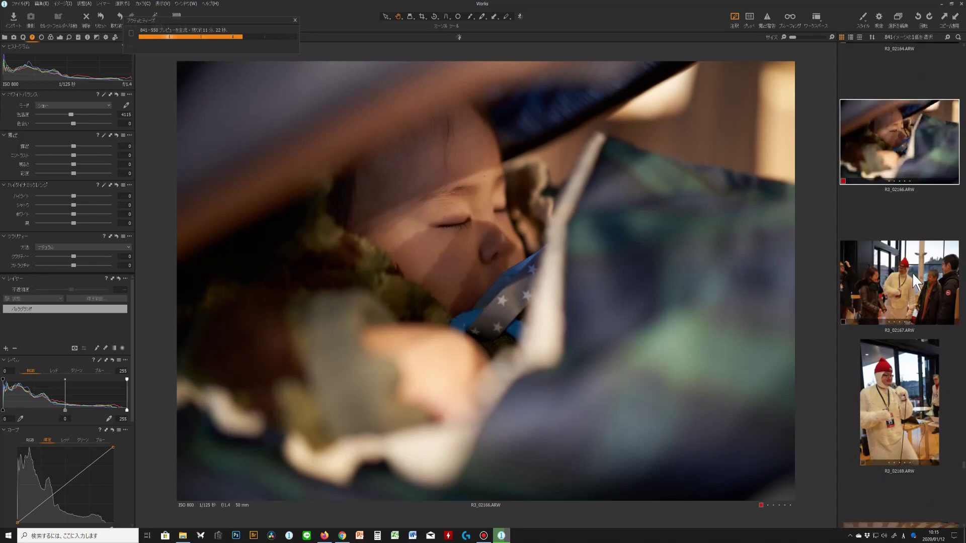
pyautogui.scroll(3, 911, 279)
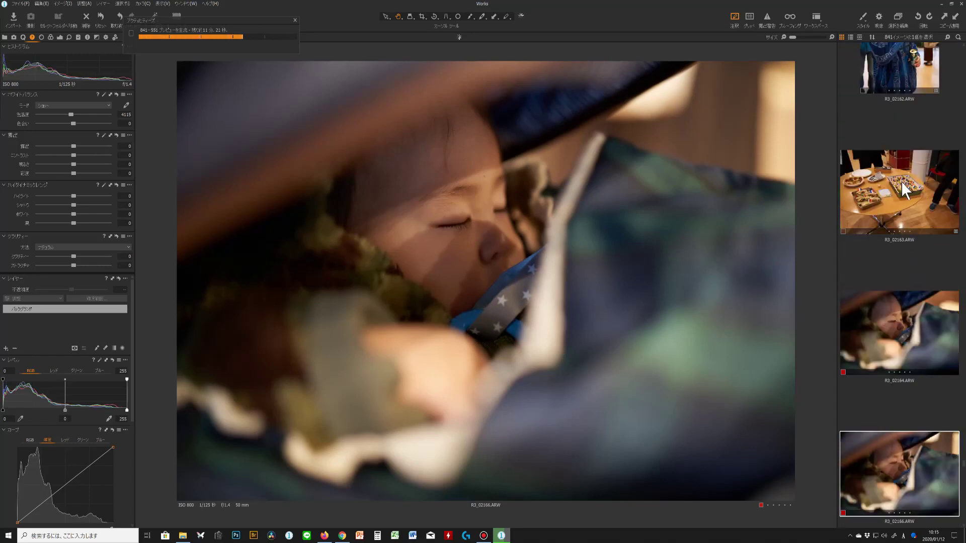
pyautogui.click(906, 191)
pyautogui.scroll(-2, 905, 302)
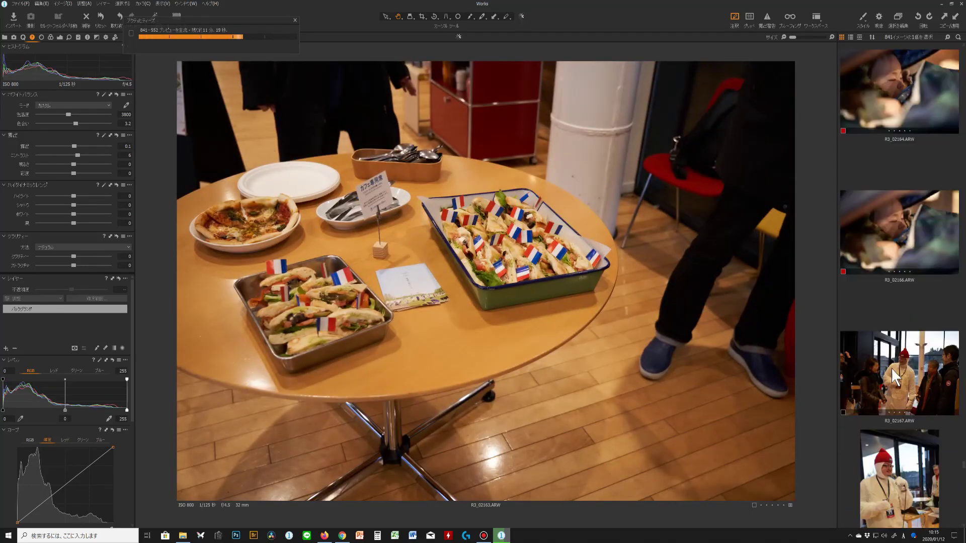
pyautogui.click(890, 367)
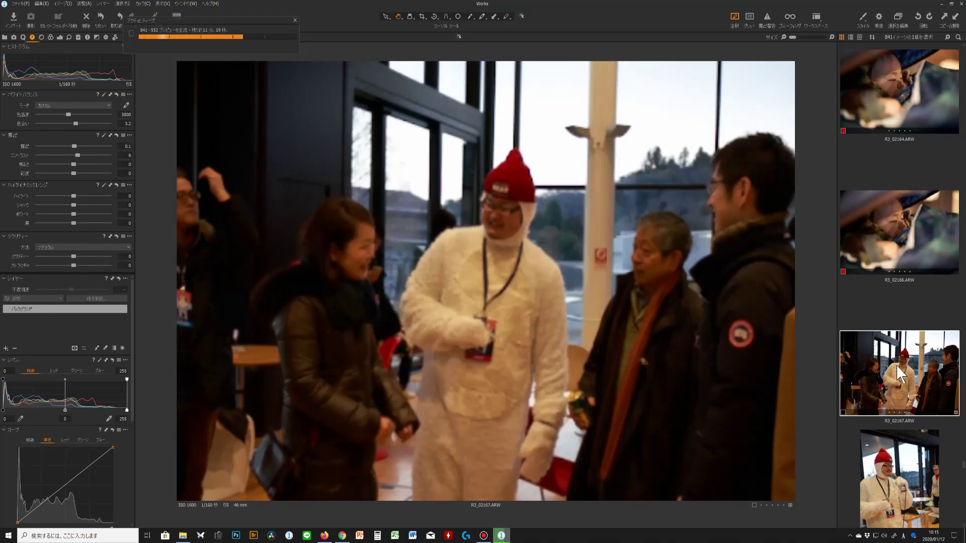
pyautogui.moveTo(69, 115); pyautogui.dragTo(80, 147)
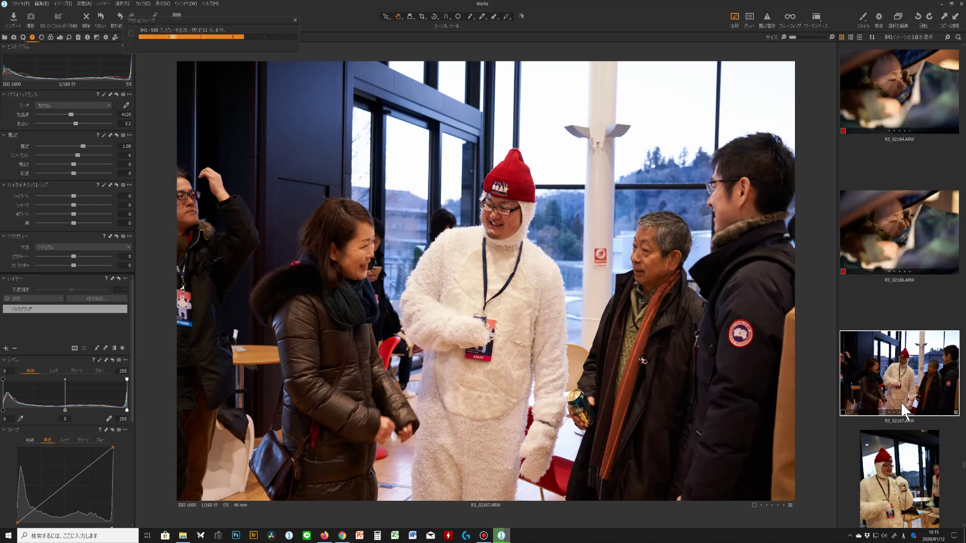
# Apply the adjustments of R3_02167.ARW to R3_02169.ARW and R3_02172.ARW, and open R3_02175.ARW
pyautogui.scroll(-2, 905, 383)
pyautogui.click(903, 345)
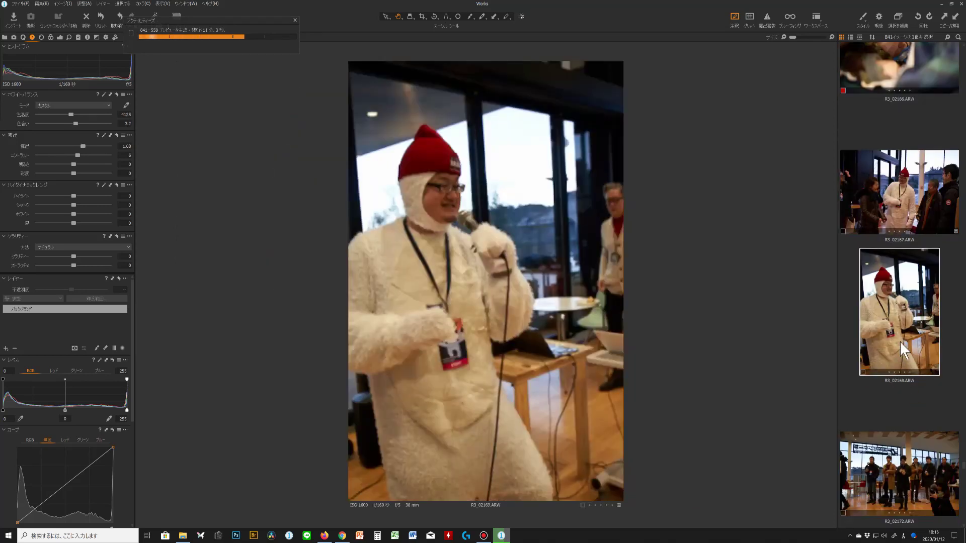
pyautogui.scroll(-2, 889, 294)
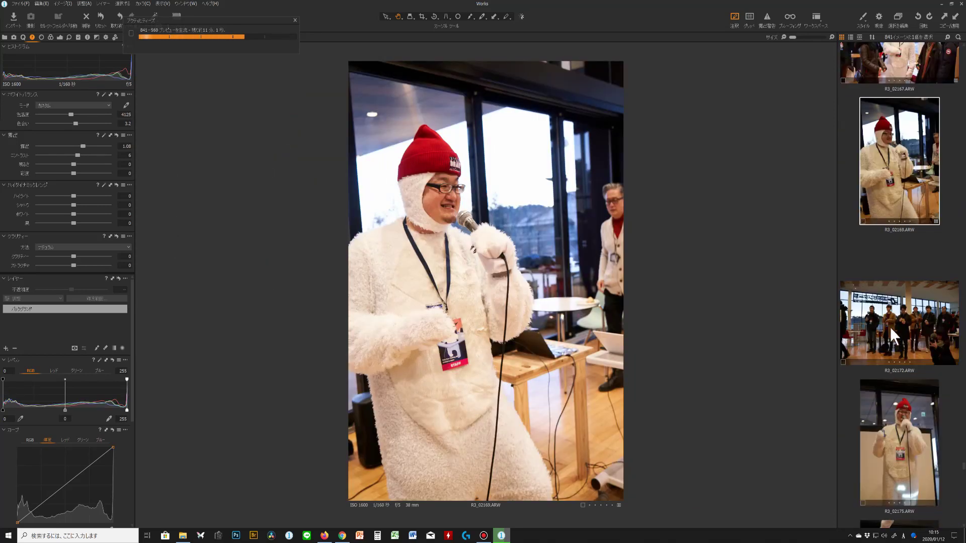
pyautogui.click(889, 327)
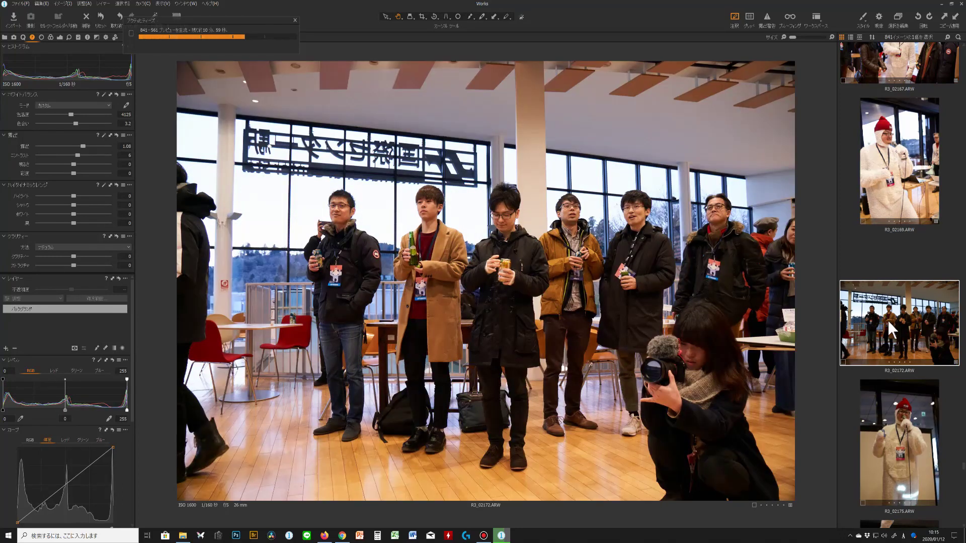
pyautogui.scroll(-2, 887, 320)
pyautogui.click(901, 342)
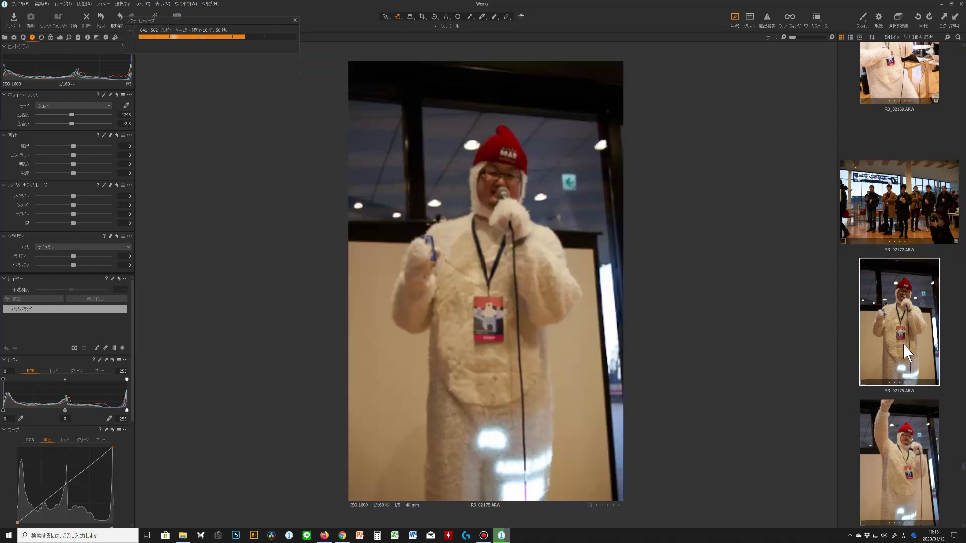
# Select the photos from R3_02178.ARW through R3_02195.ARW and apply the same adjustments to all of them
pyautogui.scroll(-2, 903, 338)
pyautogui.click(912, 345)
pyautogui.scroll(-15, 915, 350)
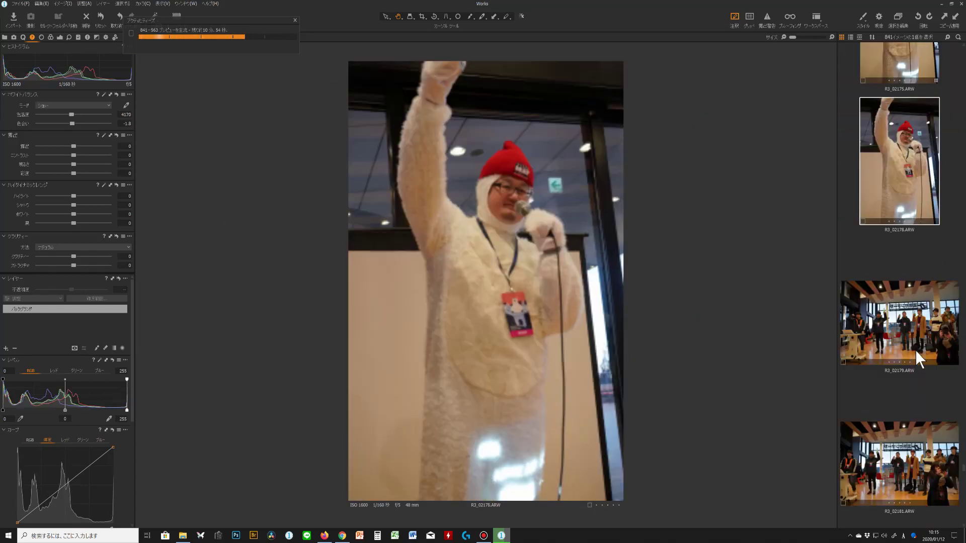
pyautogui.scroll(2, 908, 282)
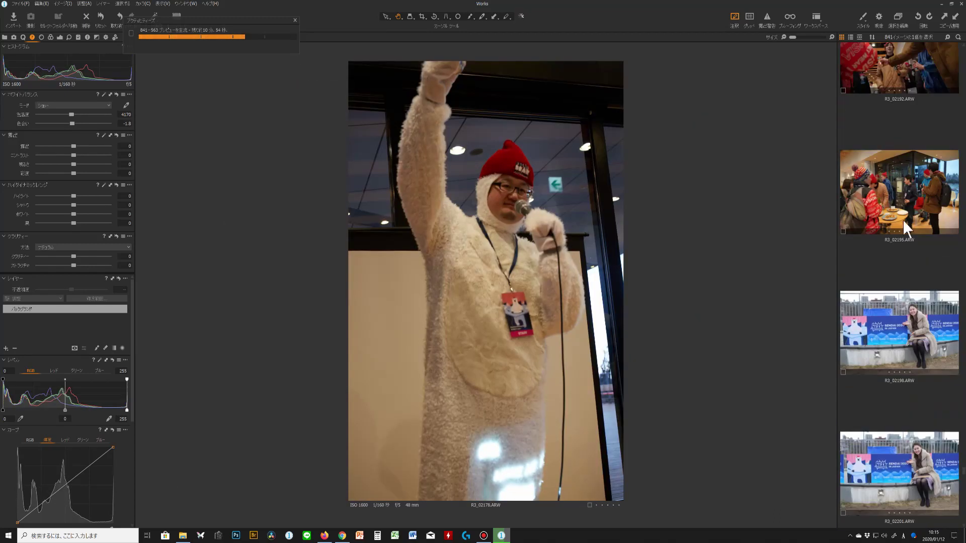
pyautogui.keyDown('shift'); pyautogui.click(903, 224); pyautogui.keyUp('shift')
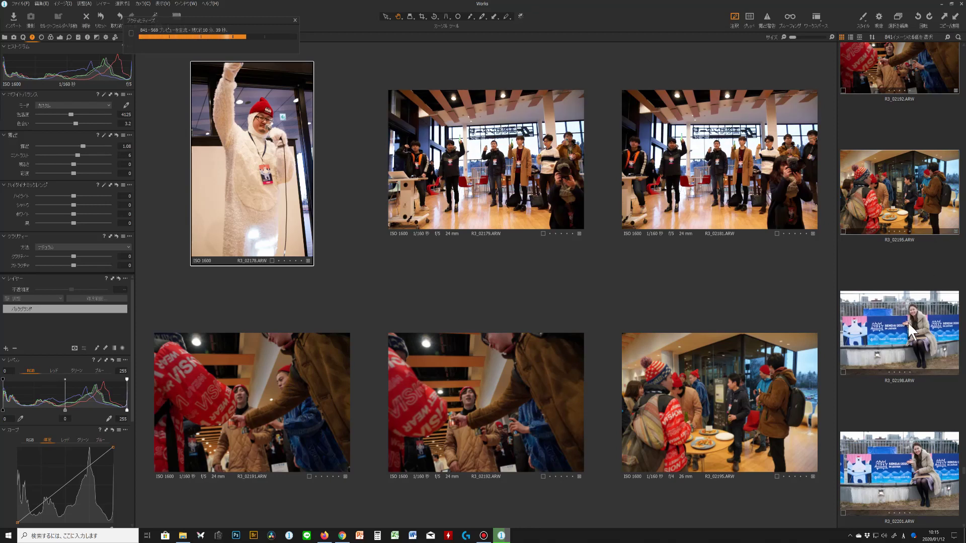
# Mark the photos of the seated woman, R3_02198.ARW, R3_02201.ARW, R3_02205.ARW, R3_02208.ARW and R3_02209.ARW, with the red colour tag
pyautogui.click(906, 256)
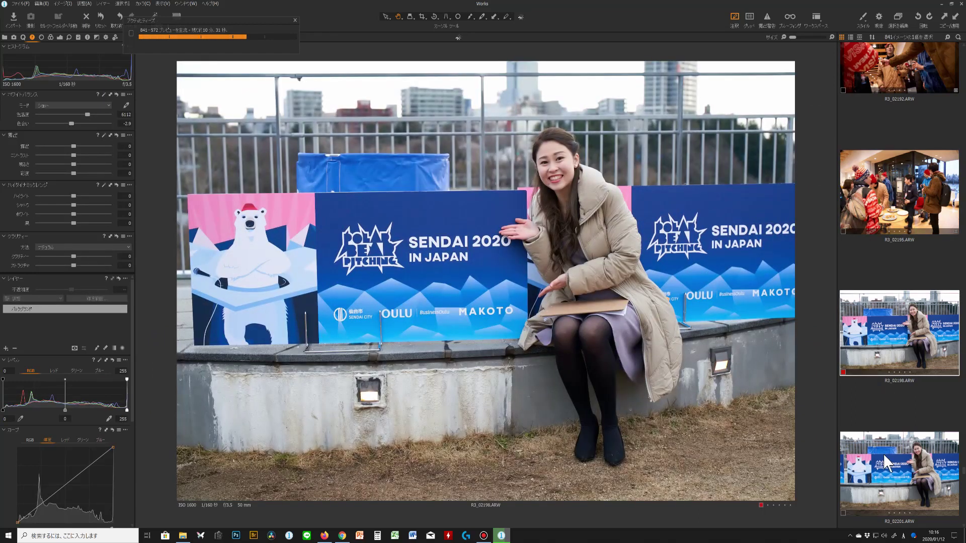
pyautogui.click(931, 472)
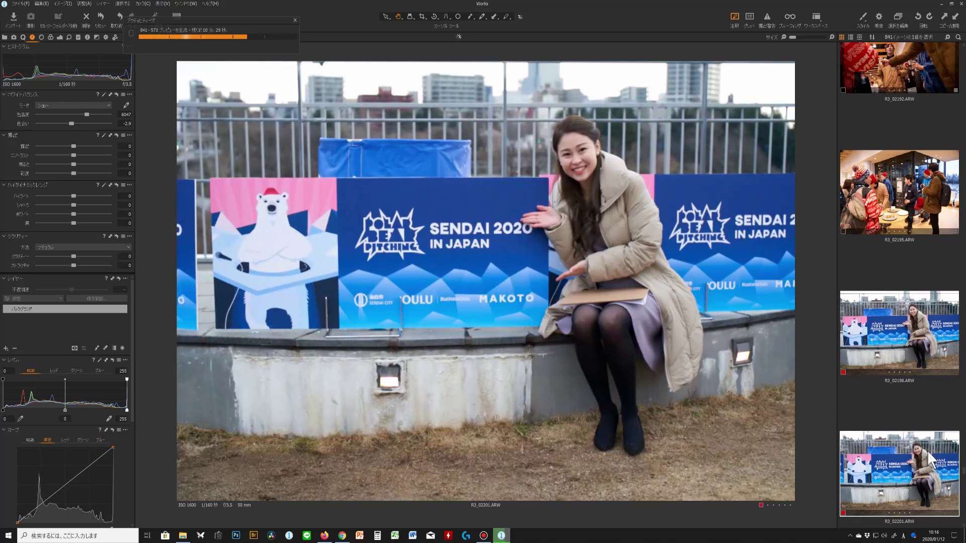
pyautogui.scroll(-2, 927, 433)
pyautogui.click(920, 444)
pyautogui.scroll(-4, 914, 451)
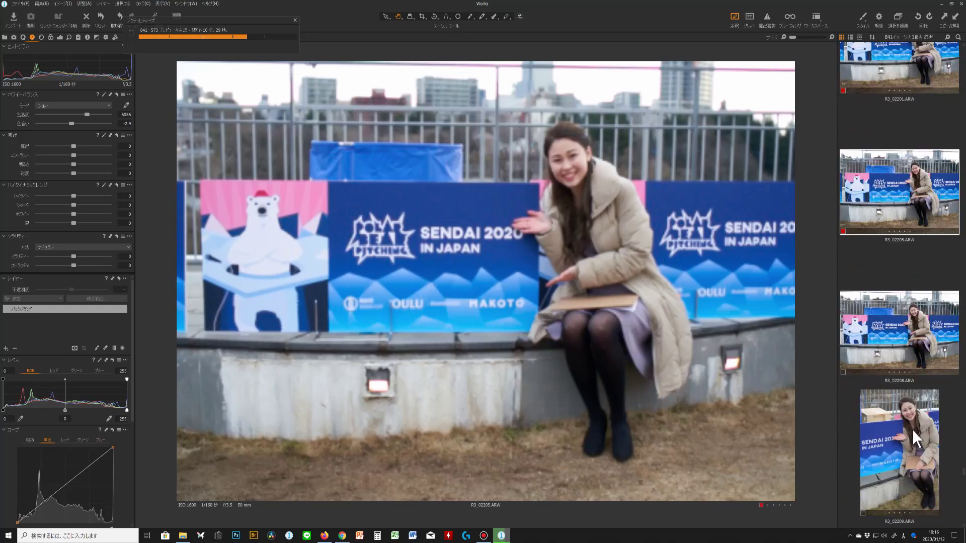
pyautogui.click(909, 336)
pyautogui.scroll(-3, 901, 322)
pyautogui.click(898, 284)
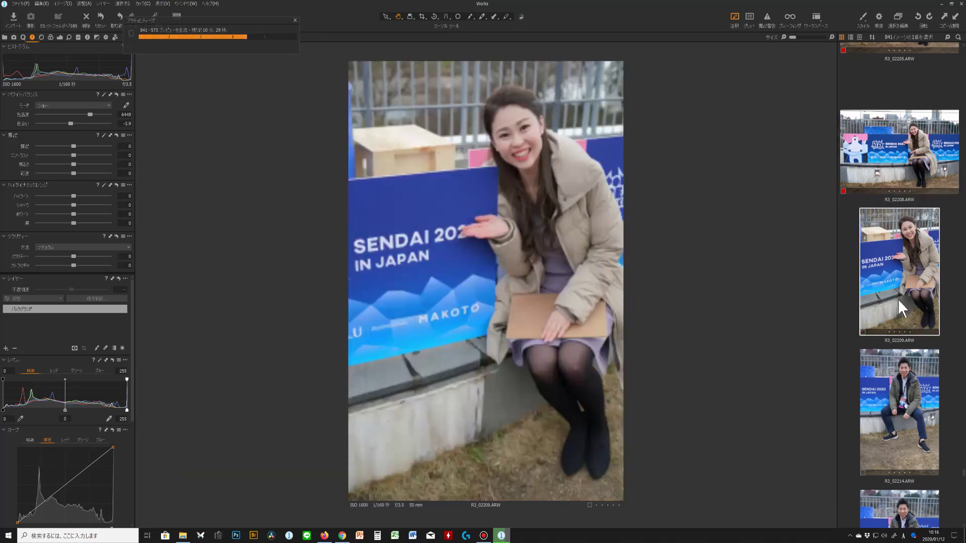
# Select photos R3_02214.ARW through R3_02218.ARW and set R3_02214.ARW to exposure 0.21, contrast 7, saturation 17 and colour temperature 6173
pyautogui.scroll(-2, 897, 300)
pyautogui.click(901, 282)
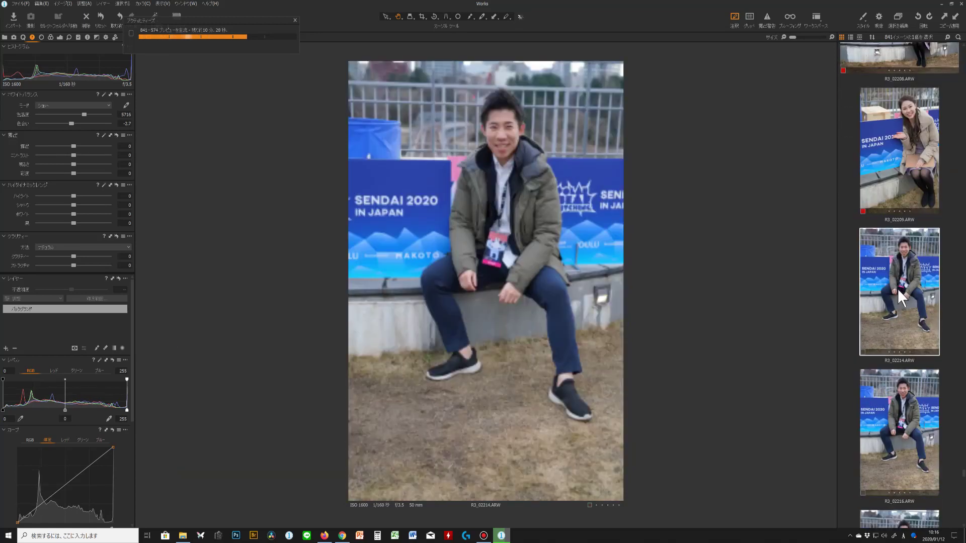
pyautogui.scroll(-5, 898, 295)
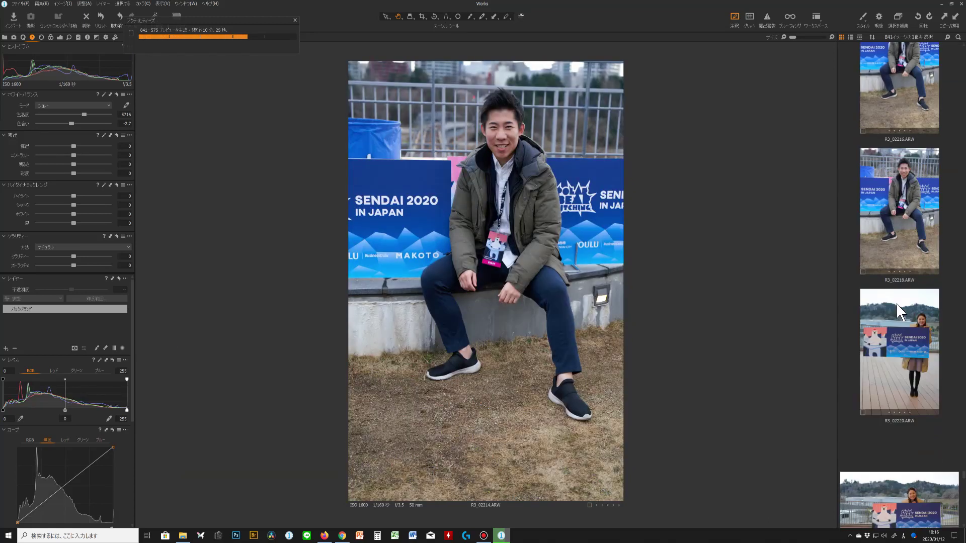
pyautogui.scroll(2, 898, 310)
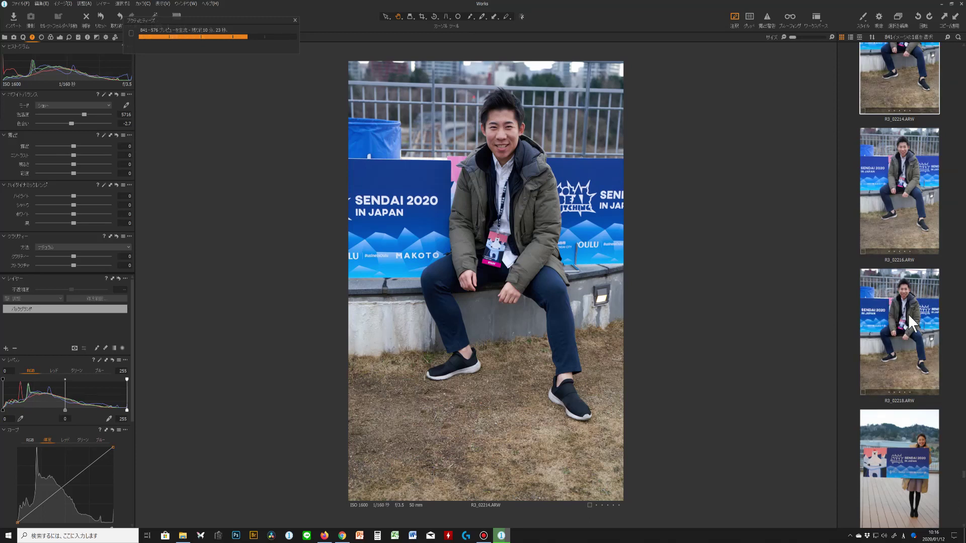
pyautogui.keyDown('shift'); pyautogui.click(910, 318); pyautogui.keyUp('shift')
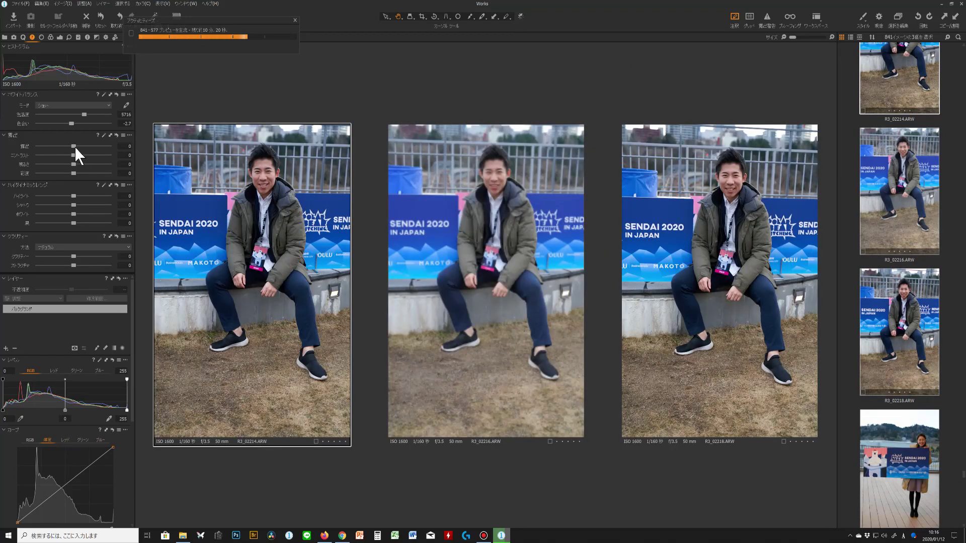
pyautogui.moveTo(73, 146); pyautogui.dragTo(78, 154)
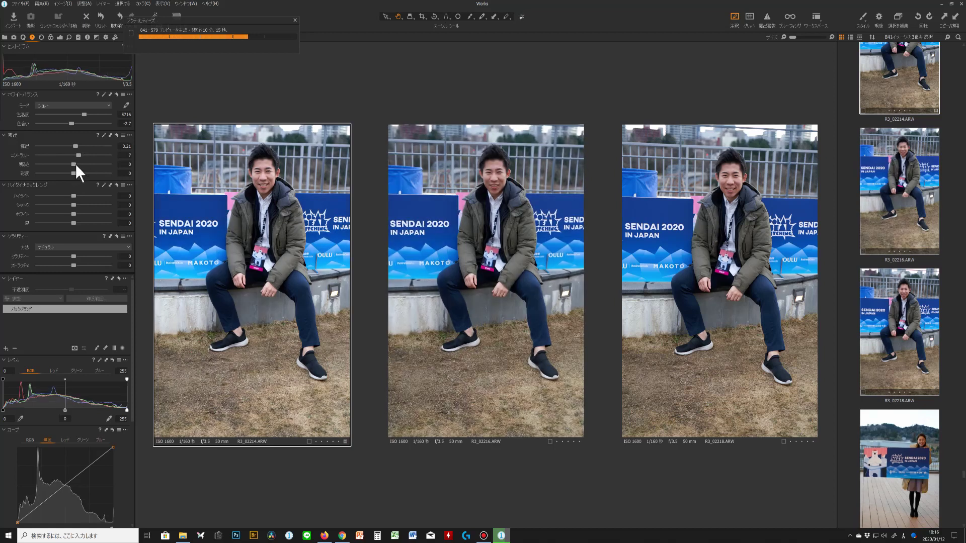
pyautogui.moveTo(84, 116); pyautogui.dragTo(88, 116)
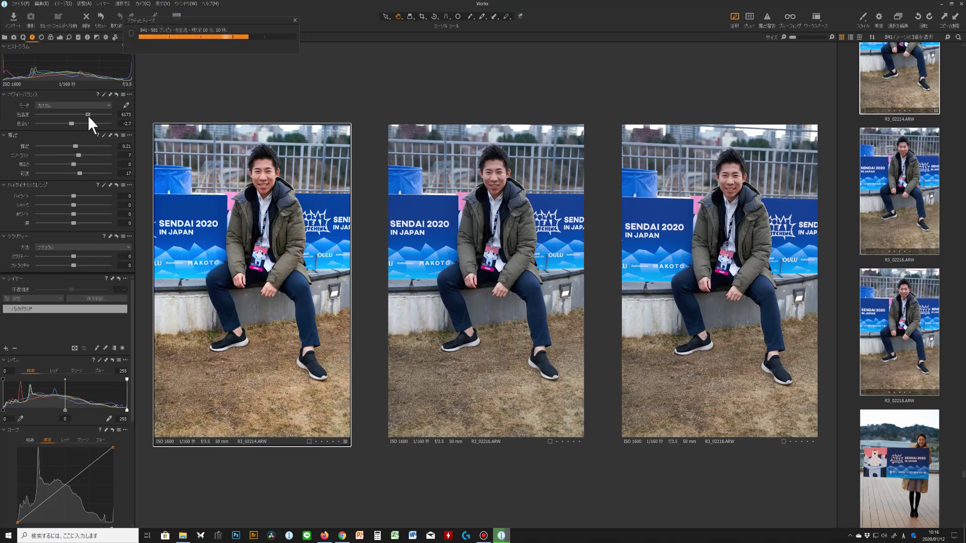
# Apply the adjustments of R3_02214.ARW to all three selected photos and inspect the man's face in R3_02218.ARW at 100%
pyautogui.click(959, 20)
pyautogui.click(732, 183)
pyautogui.click(733, 182)
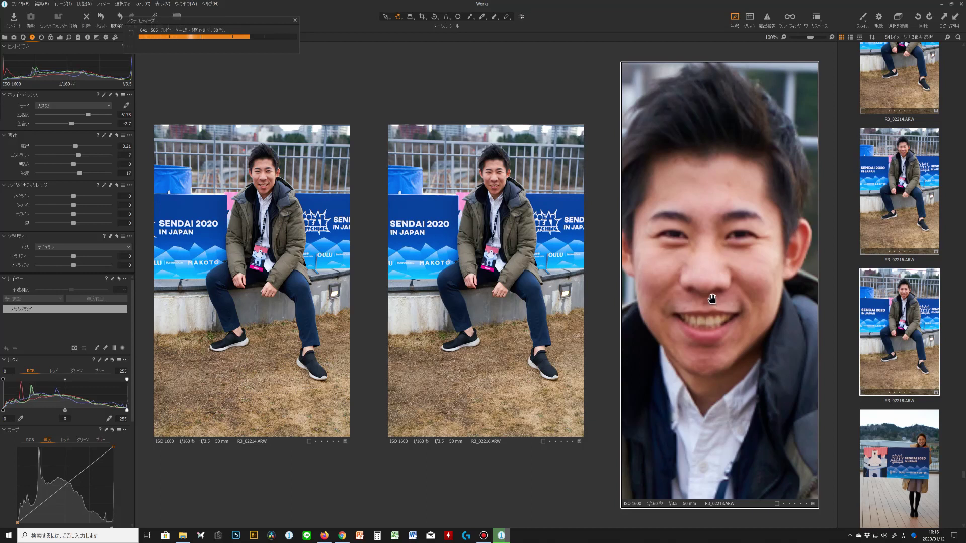
pyautogui.click(775, 309)
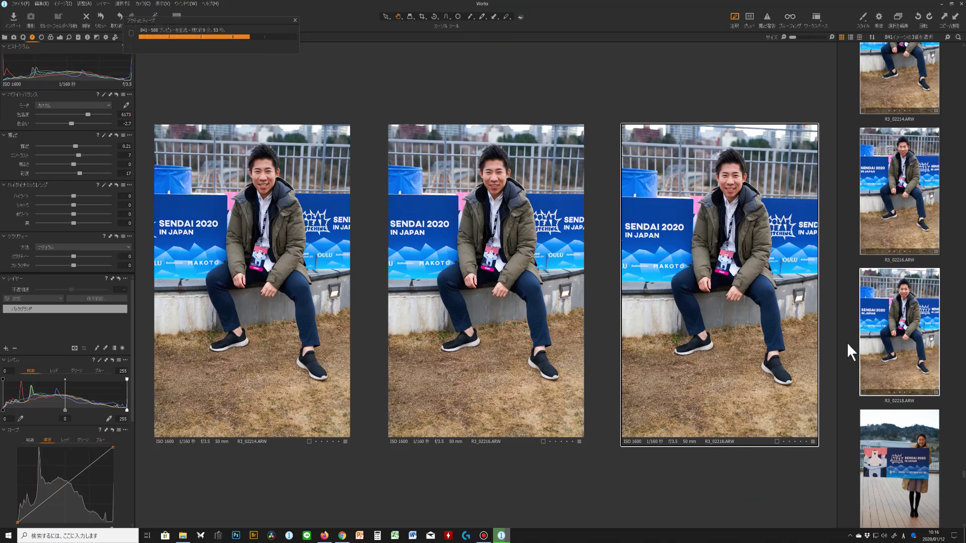
# Apply the same adjustments to R3_02220.ARW and set its colour temperature to 5265
pyautogui.scroll(-2, 892, 374)
pyautogui.click(908, 350)
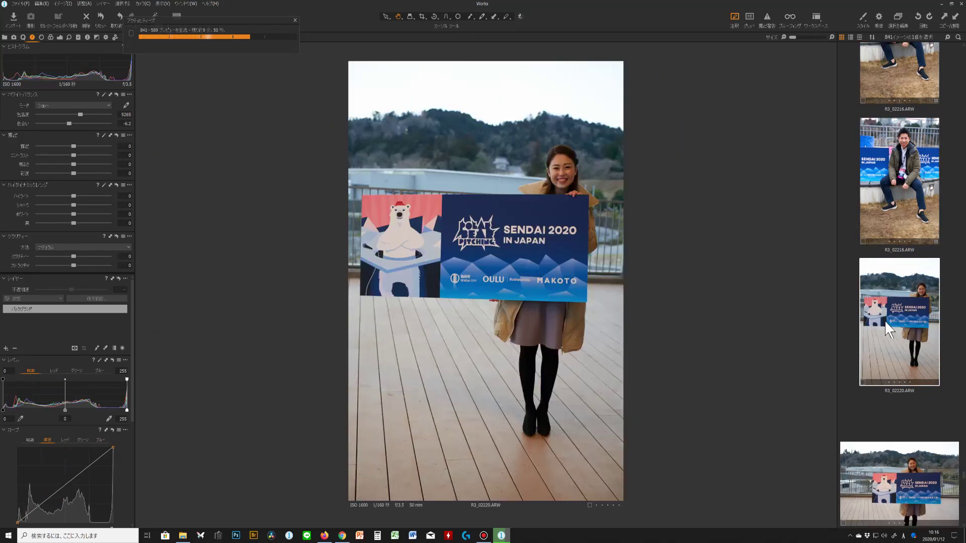
pyautogui.click(955, 21)
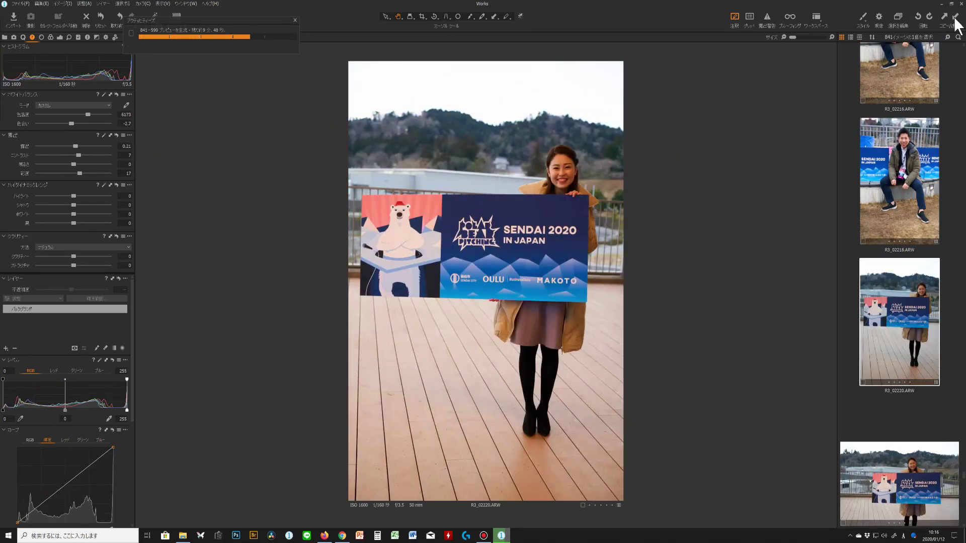
pyautogui.moveTo(88, 114); pyautogui.dragTo(81, 114)
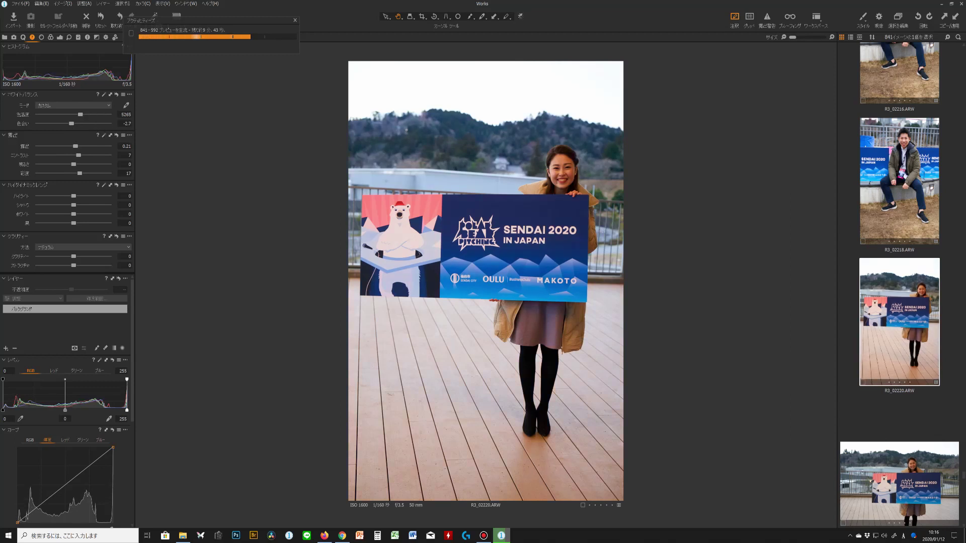
# Mark the photos of the woman holding the banner, R3_02220.ARW, R3_02224.ARW, R3_02228.ARW, R3_02230.ARW and R3_02232.ARW, with the red colour tag
pyautogui.scroll(-2, 913, 379)
pyautogui.click(913, 381)
pyautogui.scroll(-2, 916, 400)
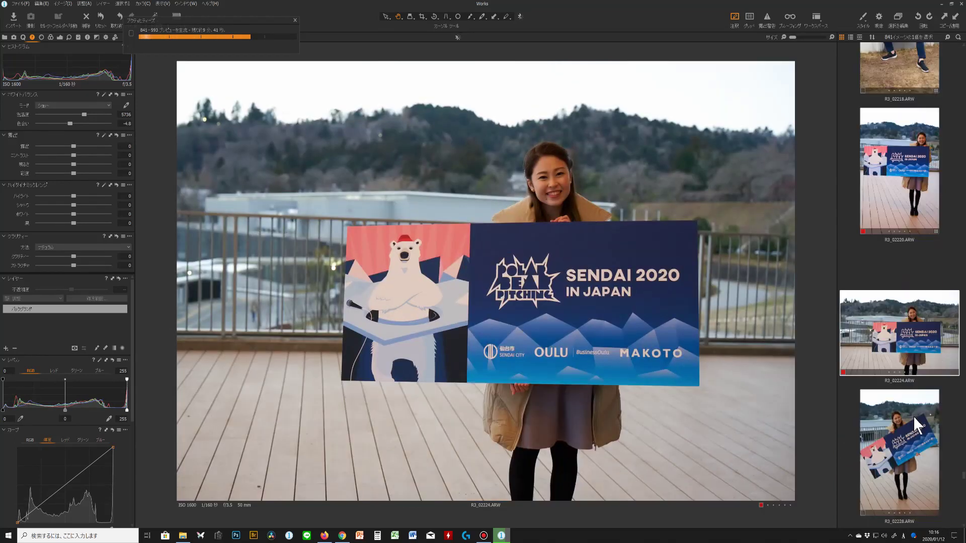
pyautogui.click(910, 437)
pyautogui.scroll(-4, 909, 442)
pyautogui.click(907, 370)
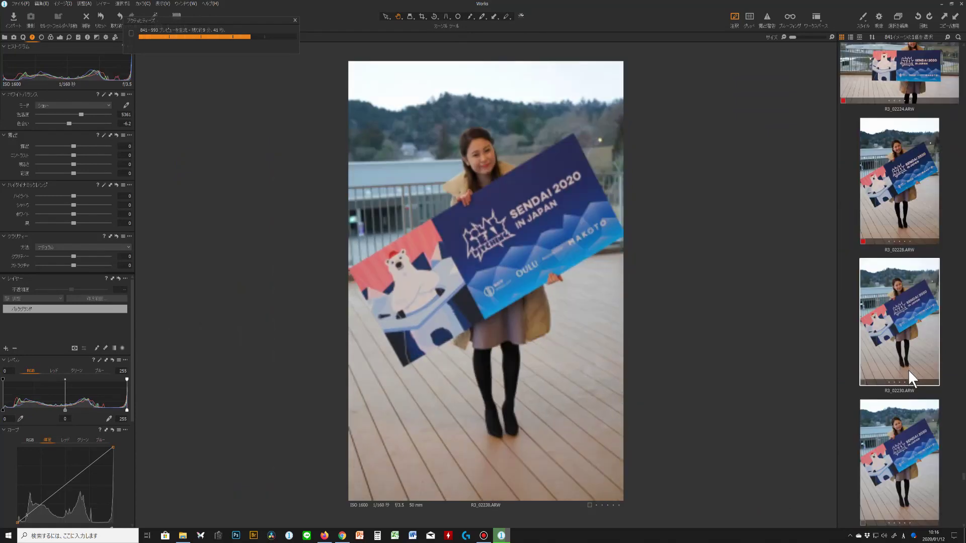
pyautogui.scroll(-2, 907, 370)
pyautogui.click(906, 367)
pyautogui.scroll(-1, 900, 398)
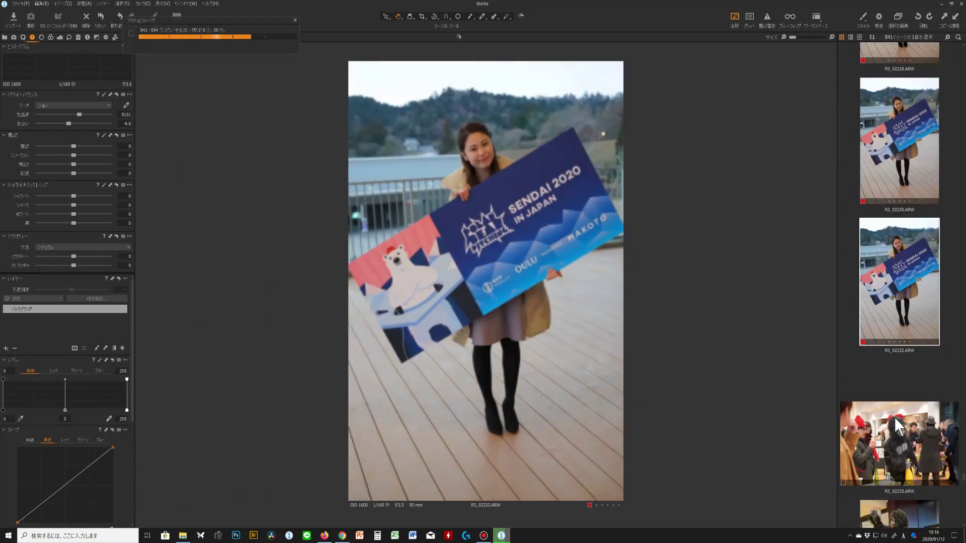
# Set the gorilla costume photo R3_02233.ARW to saturation 9, contrast 11 and shadows -11
pyautogui.click(894, 417)
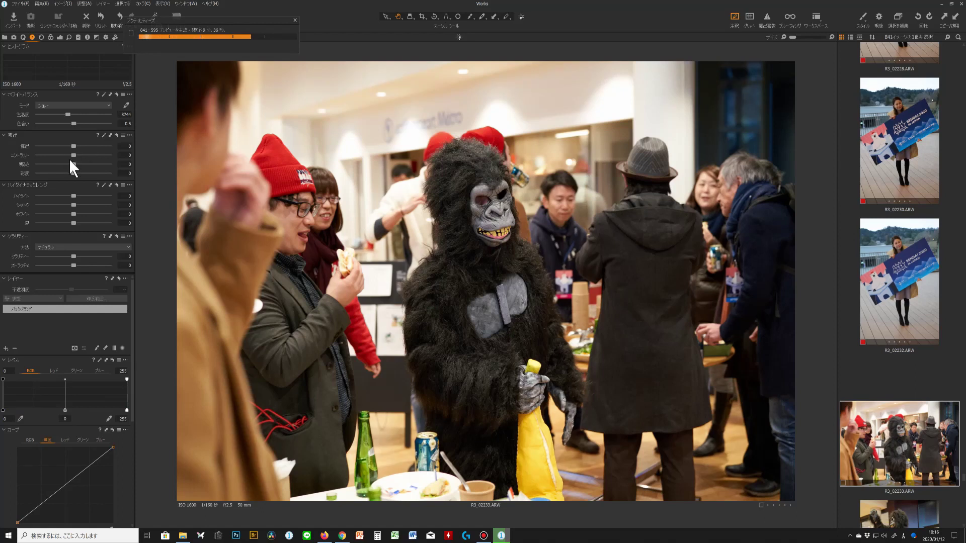
pyautogui.moveTo(74, 173); pyautogui.dragTo(77, 173)
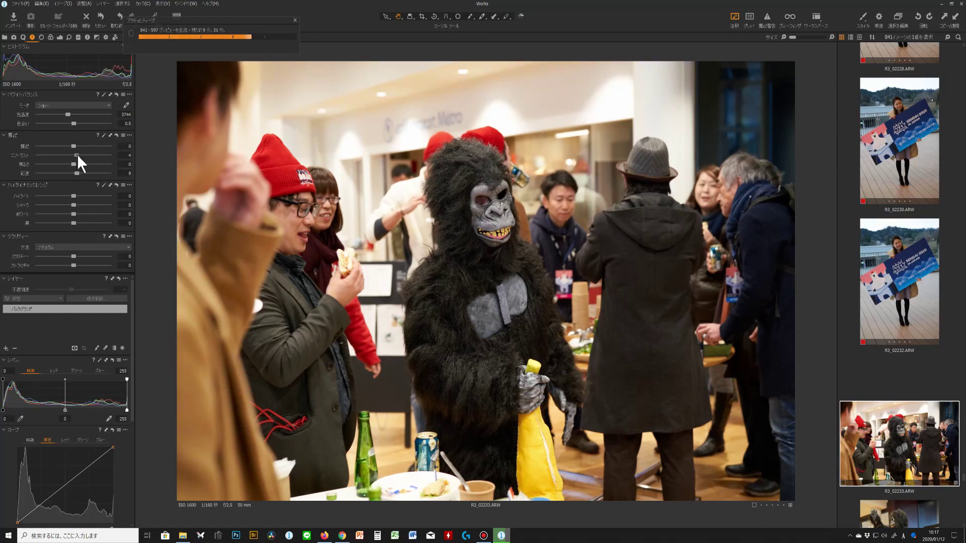
pyautogui.moveTo(76, 155); pyautogui.dragTo(83, 155)
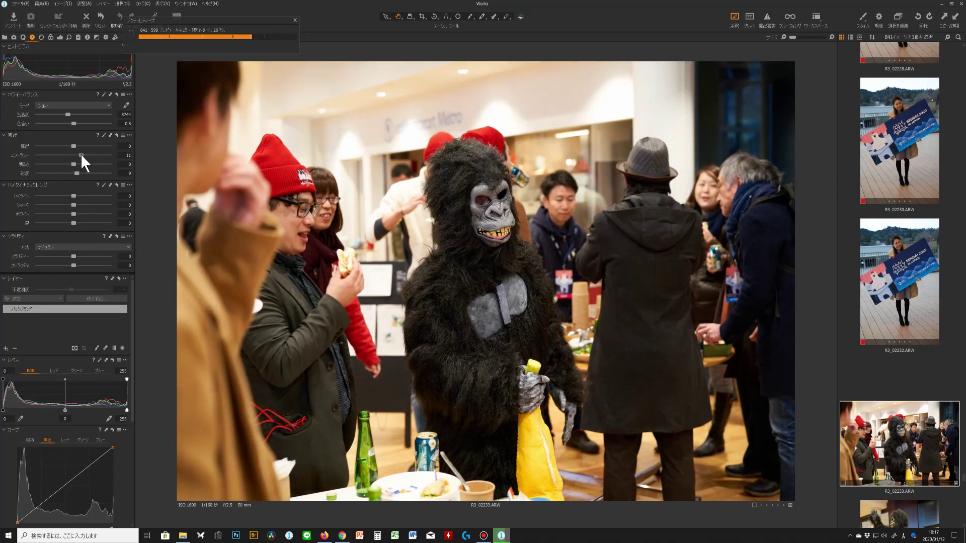
pyautogui.moveTo(74, 205); pyautogui.dragTo(69, 204)
# Apply the adjustments of R3_02233.ARW to R3_02236.ARW and to all performance photos from R3_02238.ARW through R3_02338.ARW
pyautogui.scroll(-3, 884, 325)
pyautogui.click(883, 328)
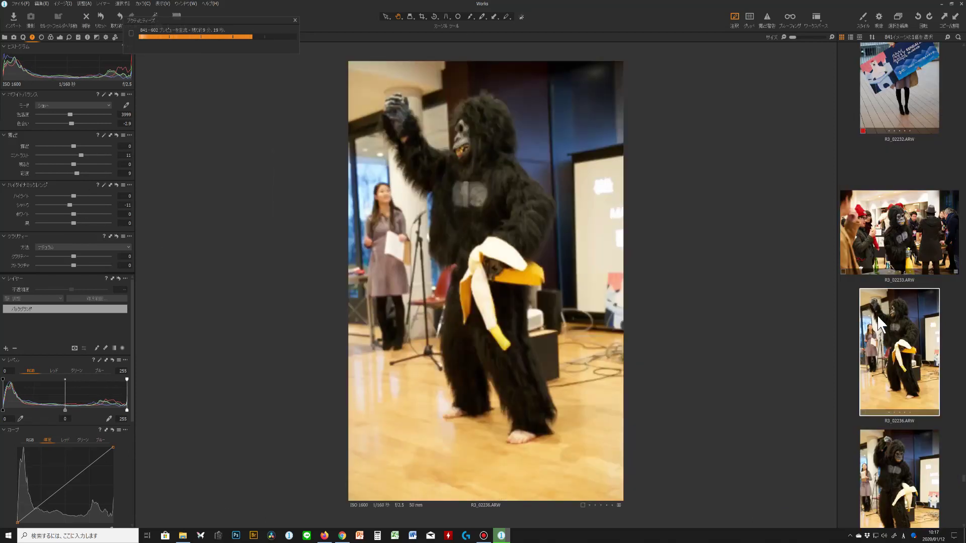
pyautogui.scroll(-4, 876, 312)
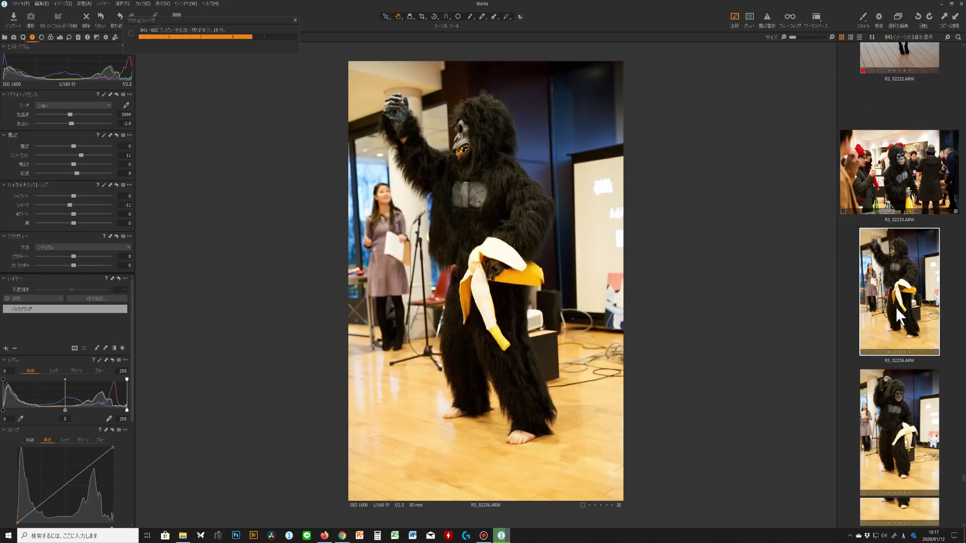
pyautogui.click(895, 336)
pyautogui.scroll(-10, 912, 327)
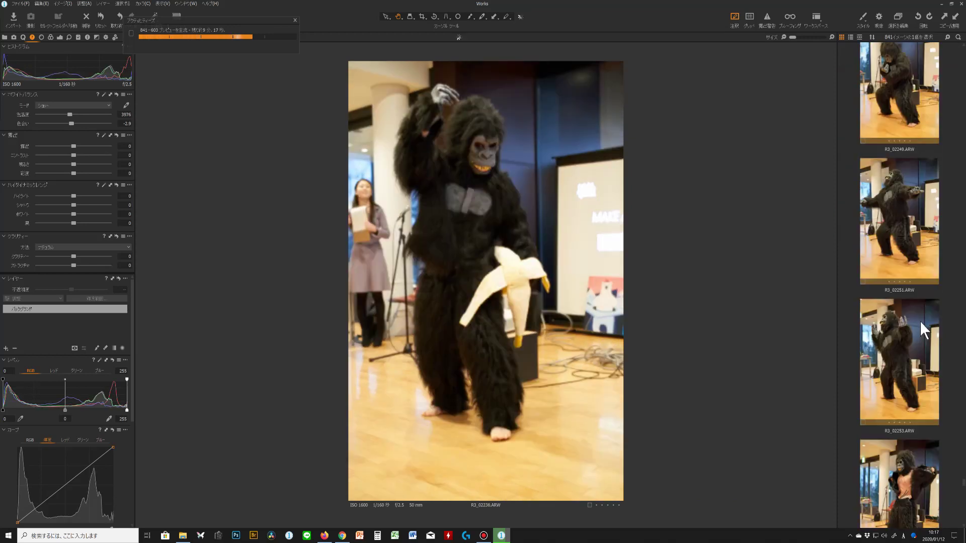
pyautogui.scroll(-15, 925, 316)
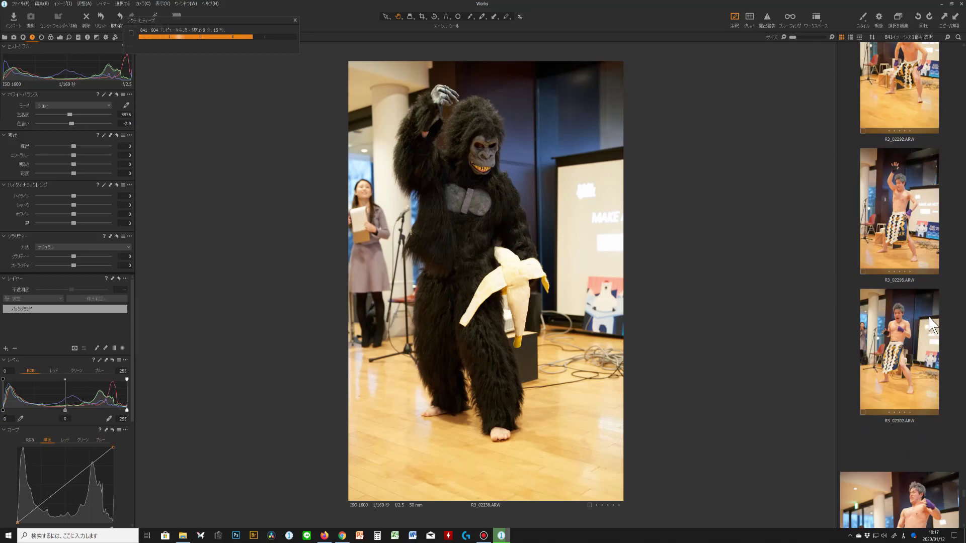
pyautogui.scroll(-6, 930, 323)
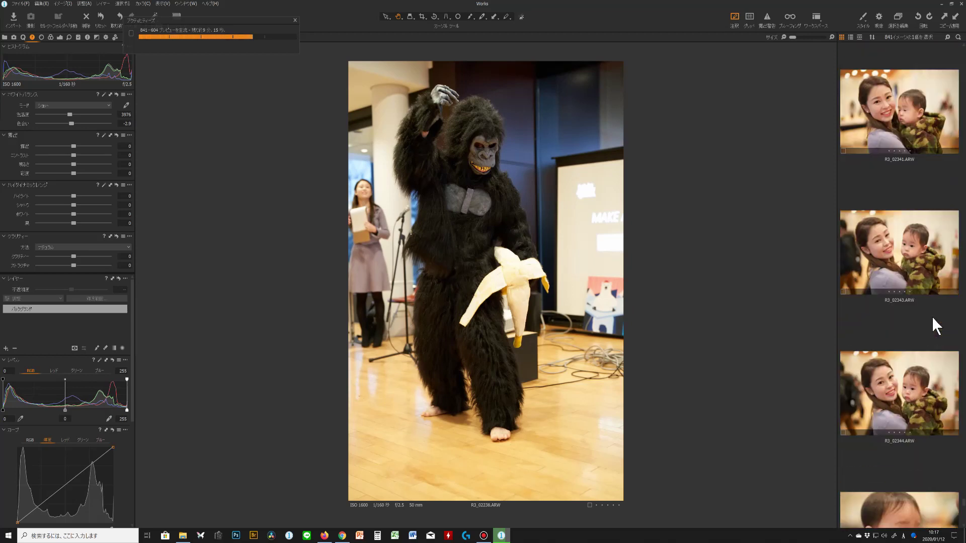
pyautogui.keyDown('shift'); pyautogui.click(933, 173); pyautogui.keyUp('shift')
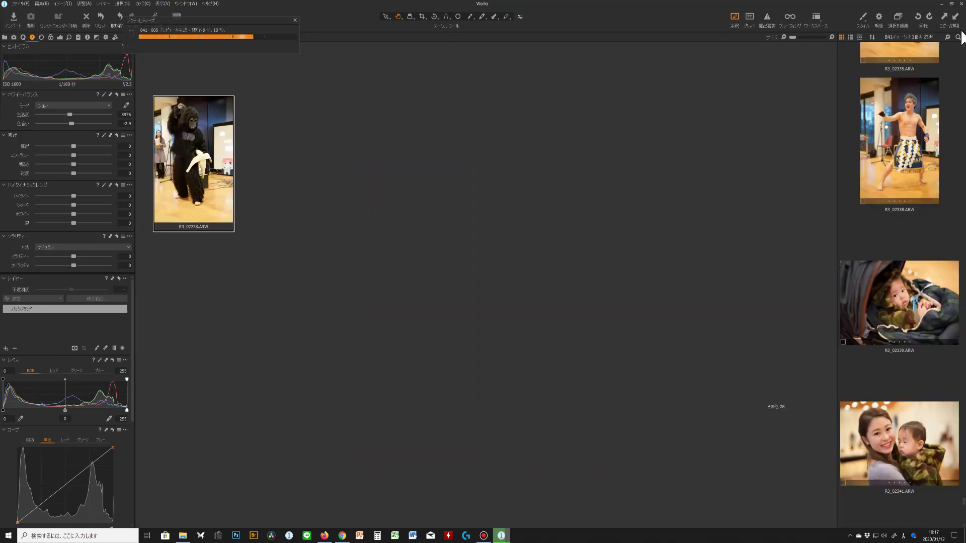
pyautogui.click(957, 16)
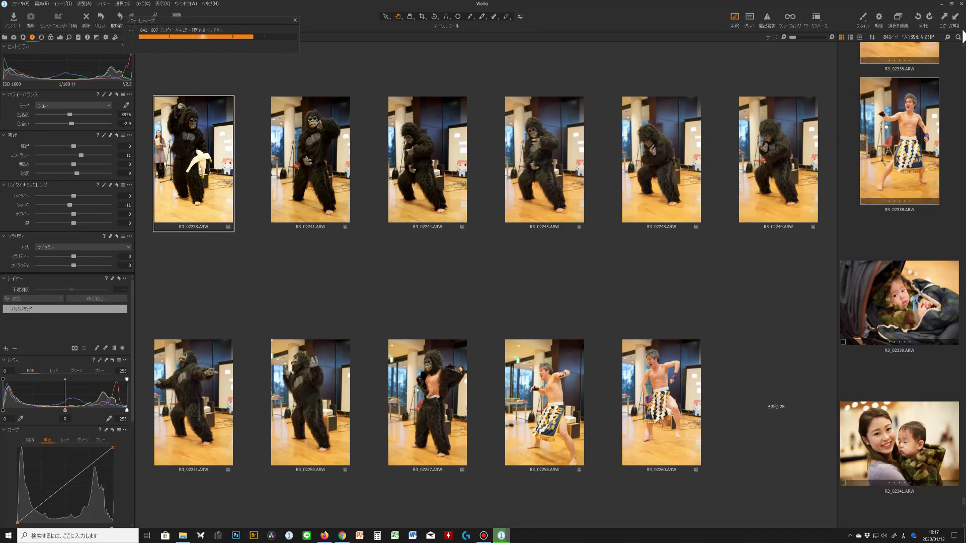
# Fine-tune R3_02338.ARW with contrast 4, exposure 0.1 and highlights -6, and reset its shadows to 0
pyautogui.click(905, 146)
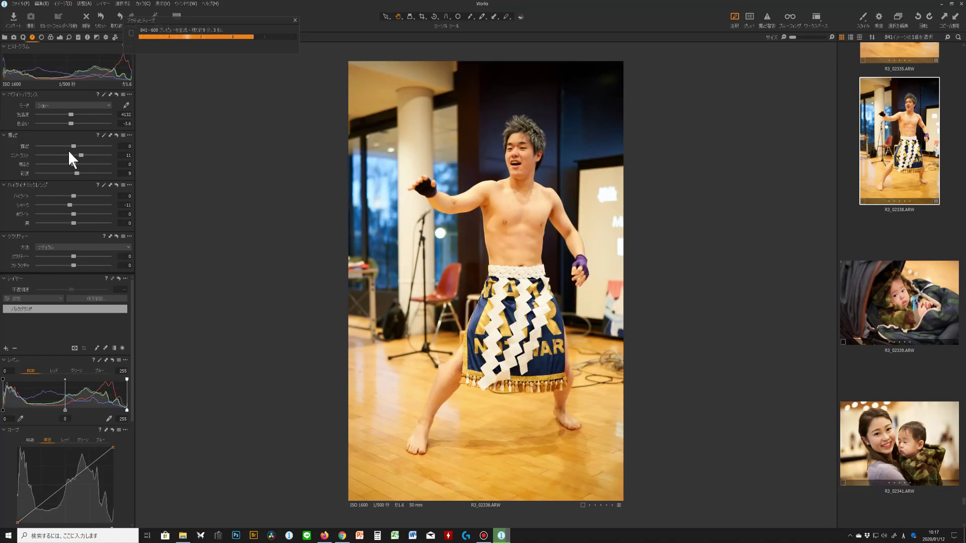
pyautogui.moveTo(81, 156); pyautogui.dragTo(77, 155)
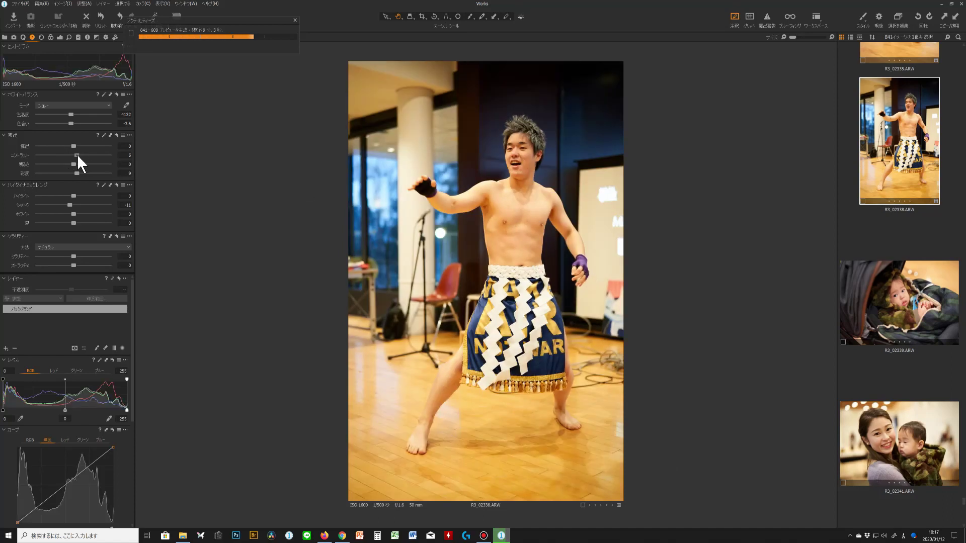
pyautogui.doubleClick(70, 205)
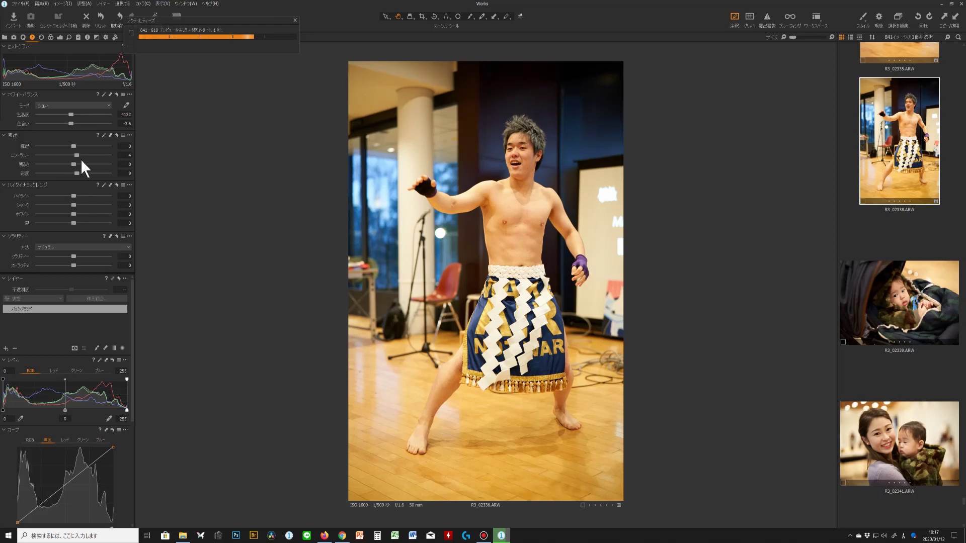
pyautogui.moveTo(75, 144); pyautogui.dragTo(73, 146)
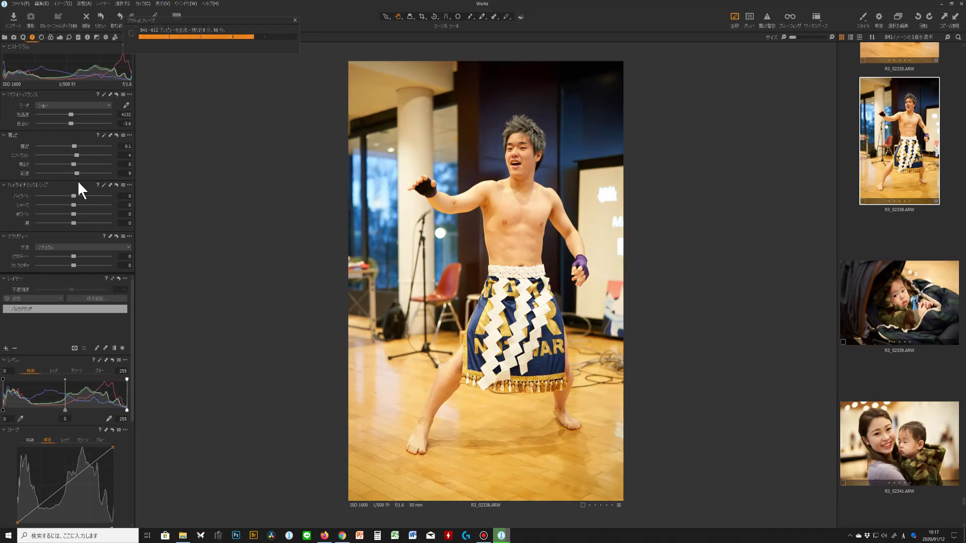
pyautogui.moveTo(74, 197); pyautogui.dragTo(60, 197)
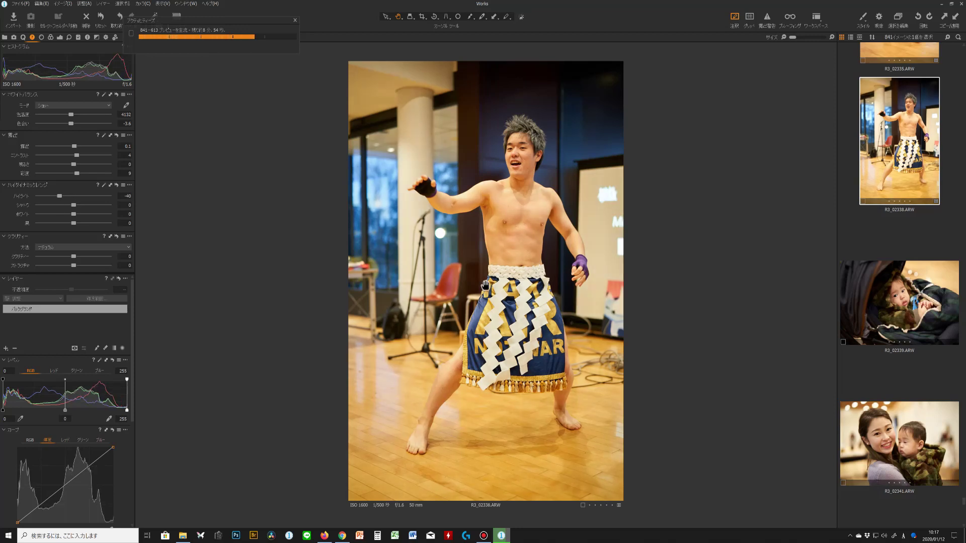
pyautogui.moveTo(60, 197); pyautogui.dragTo(71, 201)
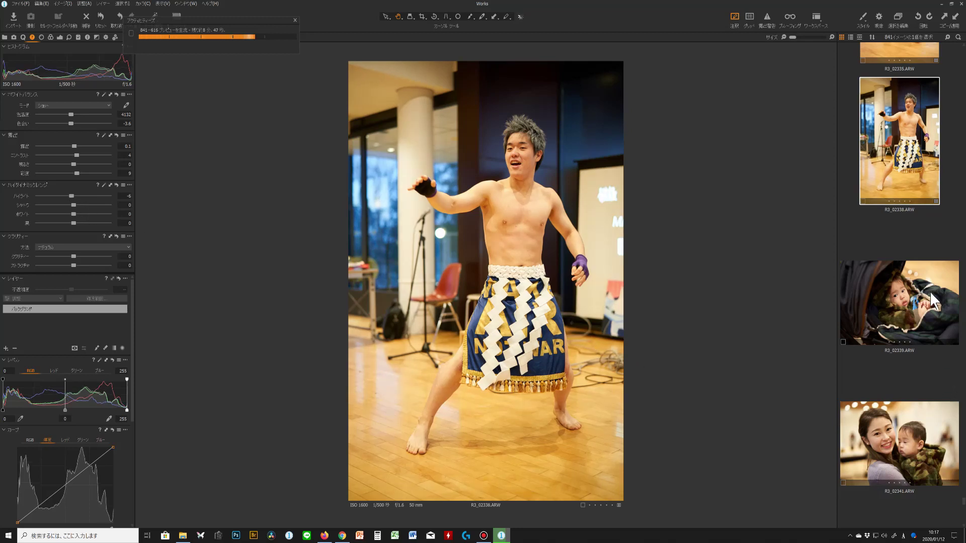
# Mark the stroller photo R3_02339.ARW and the mother-and-baby photos R3_02341.ARW, R3_02343.ARW and R3_02344.ARW with the red colour tag
pyautogui.click(899, 304)
pyautogui.press('-')
pyautogui.scroll(-1, 907, 318)
pyautogui.click(913, 393)
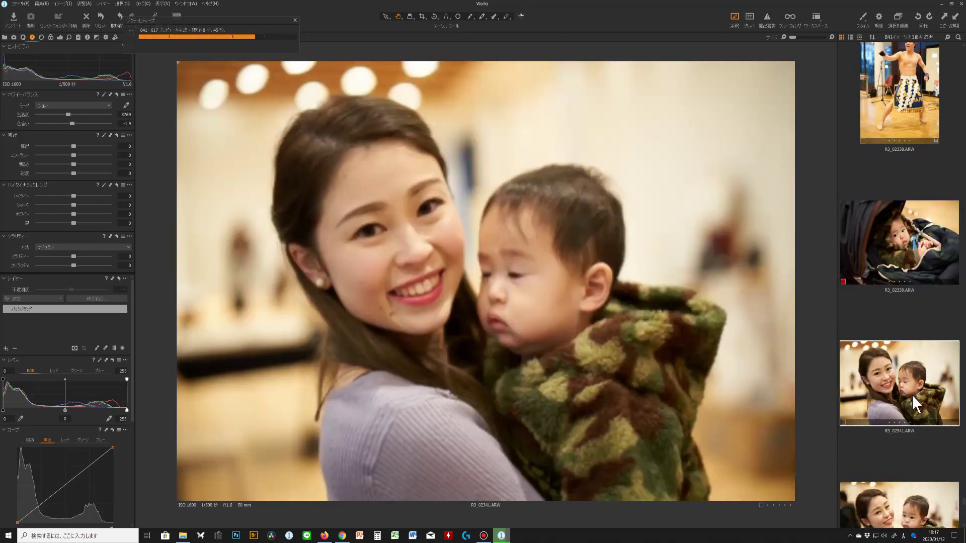
pyautogui.press('-')
pyautogui.scroll(-2, 911, 396)
pyautogui.click(907, 400)
pyautogui.scroll(-1, 906, 398)
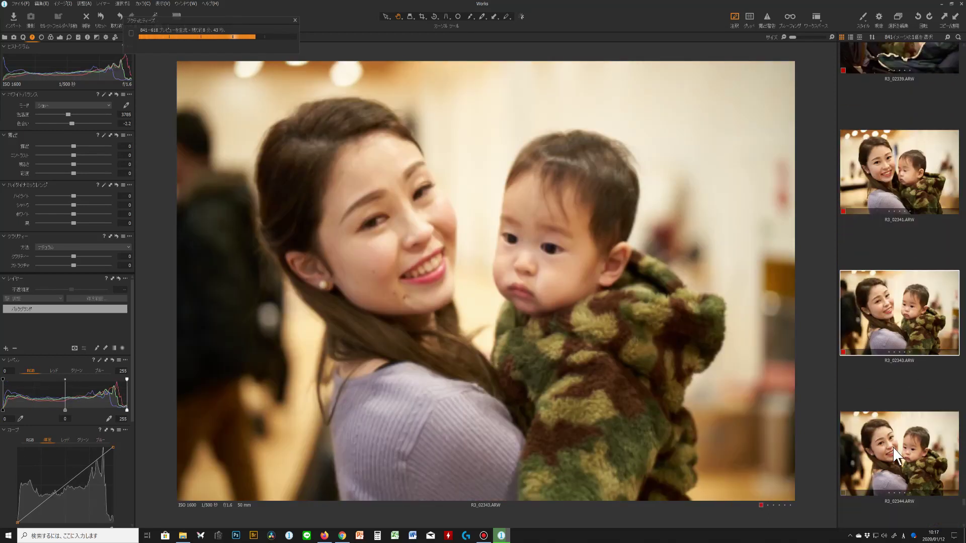
pyautogui.click(892, 446)
pyautogui.press('-')
# Mark R3_02349.ARW, R3_02351.ARW and R3_02352.ARW with the red colour tag, and inspect the baby's face in R3_02352.ARW up close
pyautogui.scroll(-2, 901, 423)
pyautogui.click(898, 431)
pyautogui.scroll(-3, 900, 402)
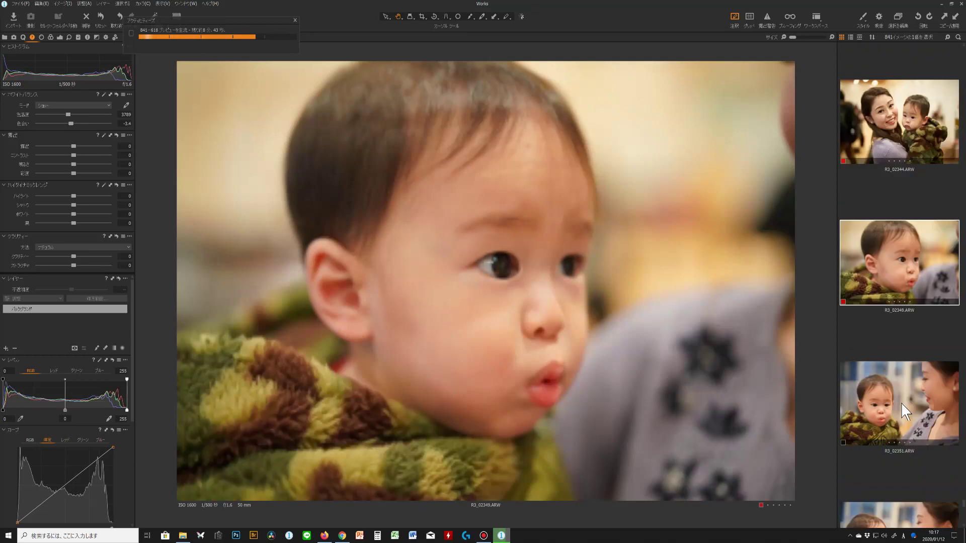
pyautogui.click(897, 379)
pyautogui.press('-')
pyautogui.scroll(-3, 905, 381)
pyautogui.click(886, 332)
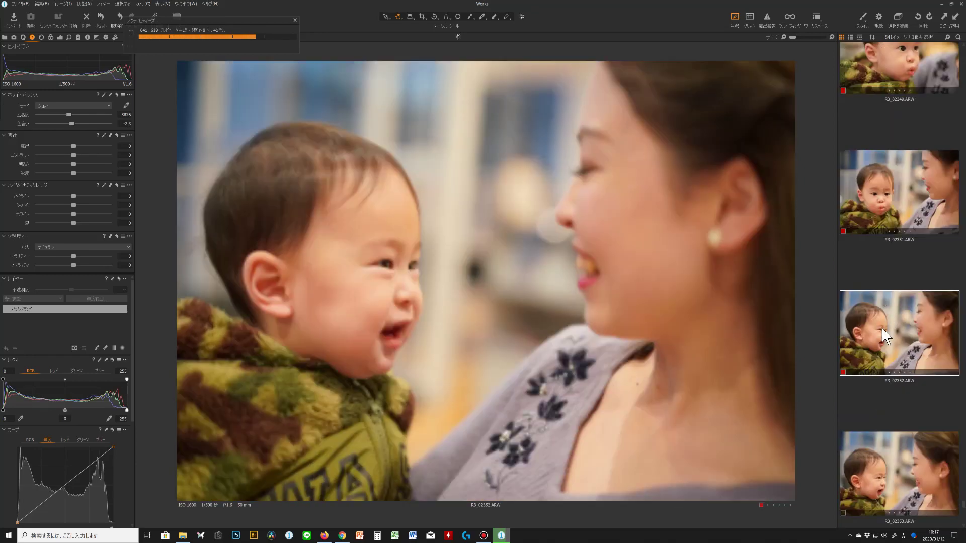
pyautogui.click(390, 302)
pyautogui.click(532, 352)
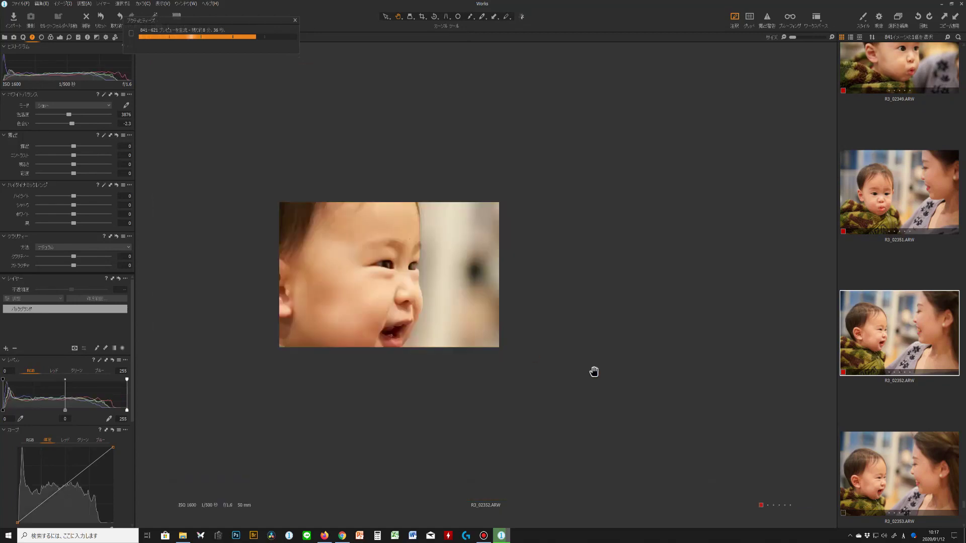
# Mark the mother-and-baby photos R3_02353, R3_02355 and R3_02356, plus the baby photos R3_02359, R3_02361 and R3_02364, with the red colour tag
pyautogui.click(895, 385)
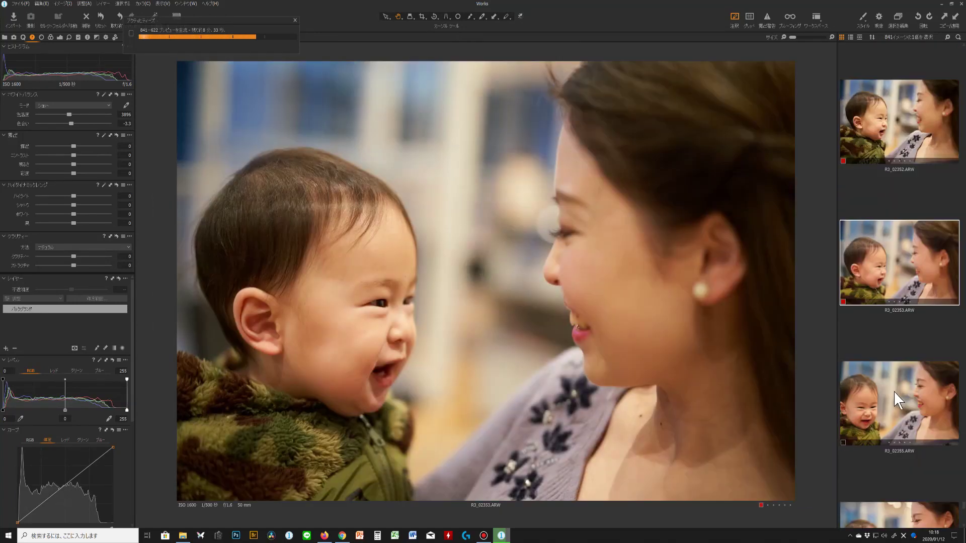
pyautogui.click(898, 400)
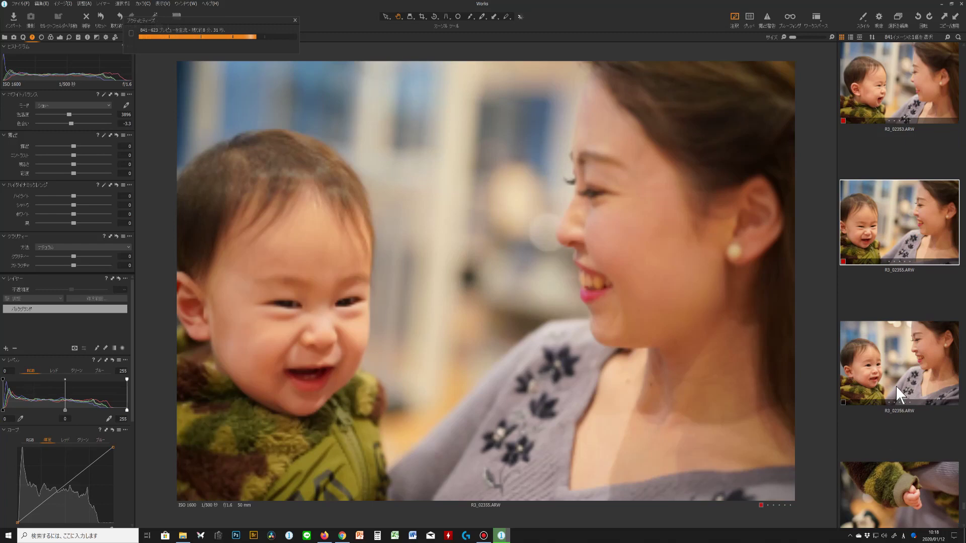
pyautogui.click(896, 386)
pyautogui.click(888, 460)
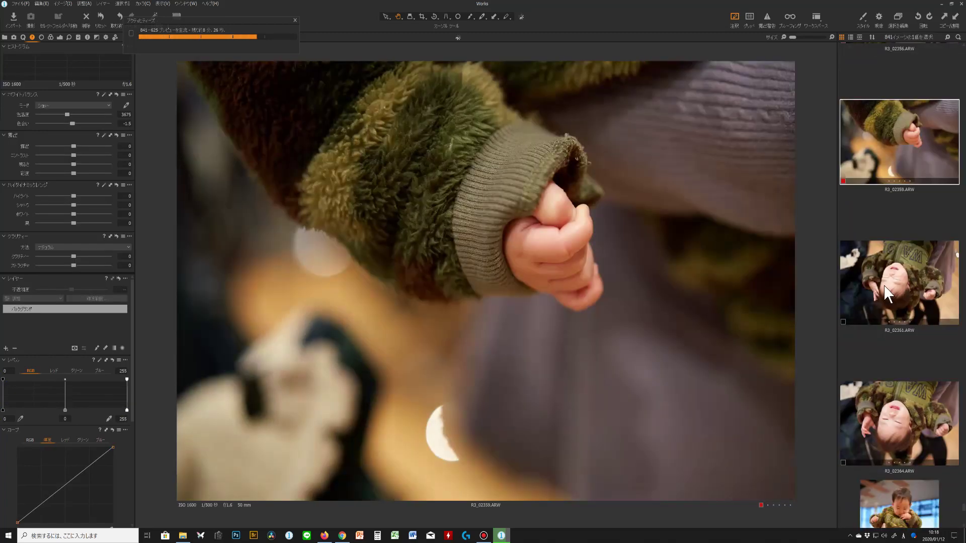
pyautogui.click(883, 285)
pyautogui.click(896, 416)
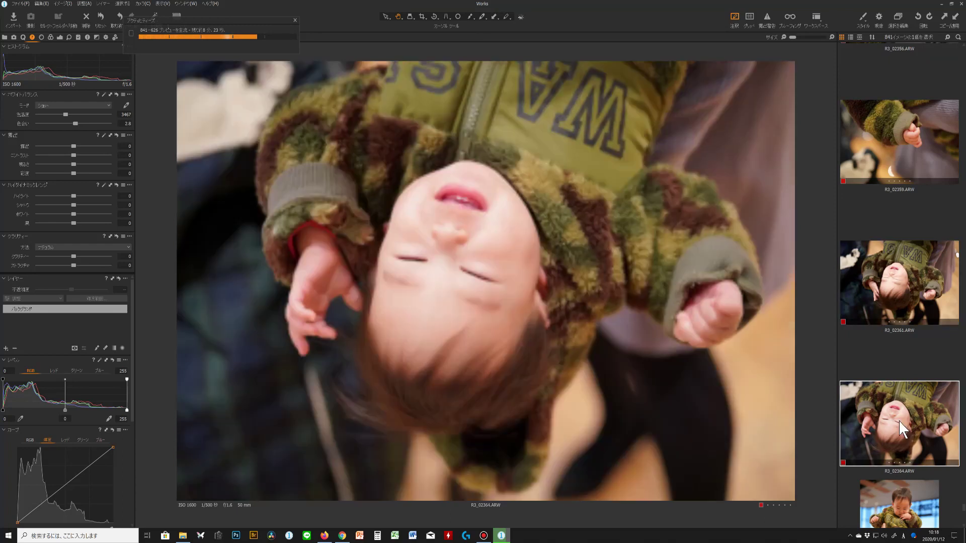
# Mark the shoulder-ride photos R3_02367, R3_02369, R3_02371 and R3_02375 and the baby portraits R3_02377, R3_02381 and R3_02387 with the red colour tag
pyautogui.click(895, 403)
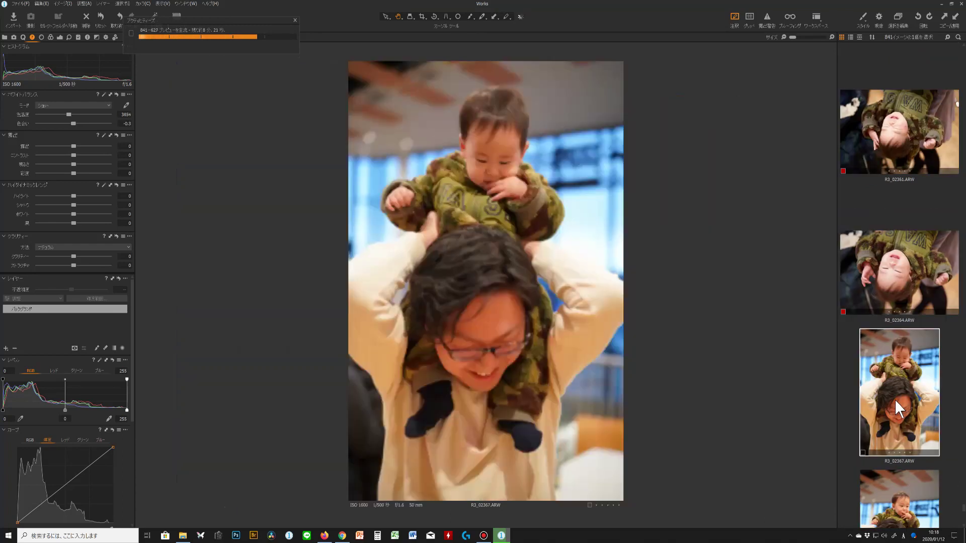
pyautogui.click(891, 432)
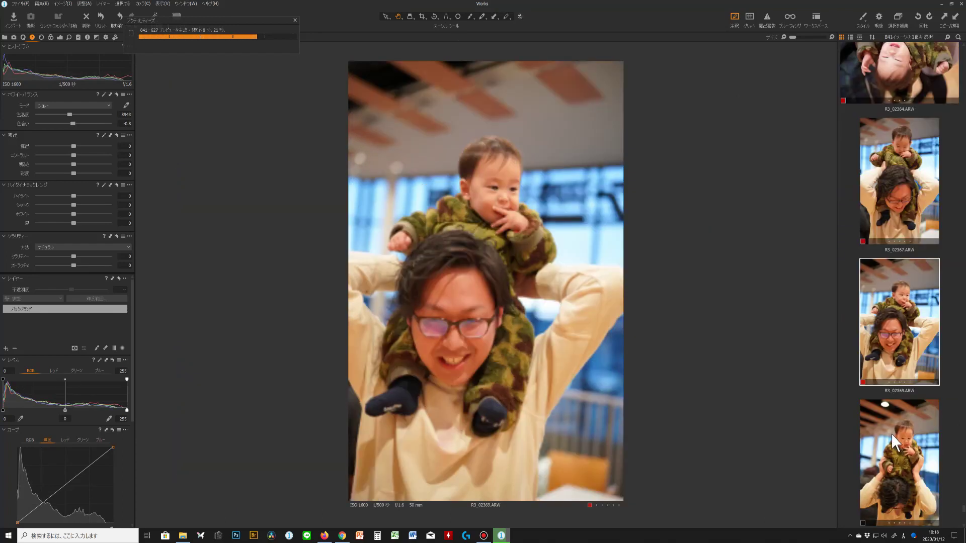
pyautogui.click(890, 441)
pyautogui.click(884, 449)
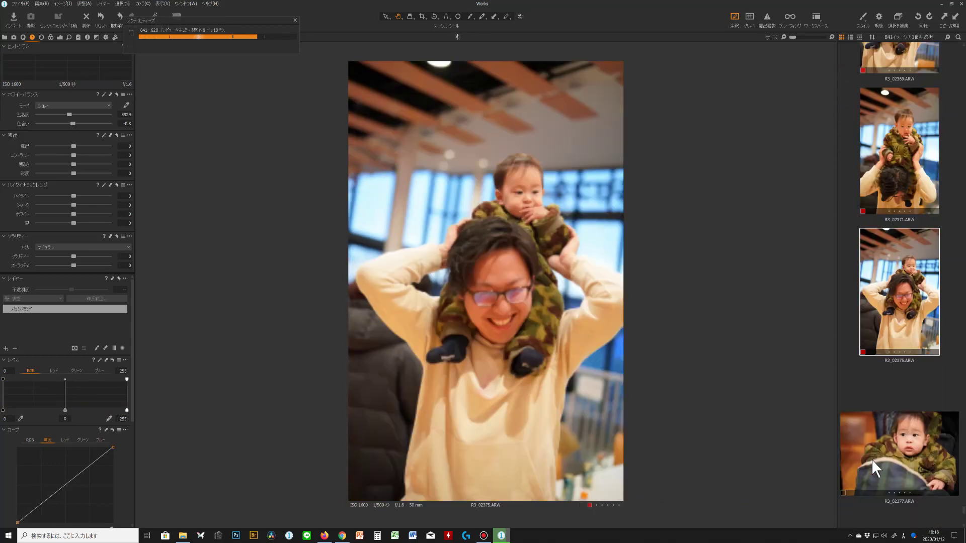
pyautogui.click(878, 454)
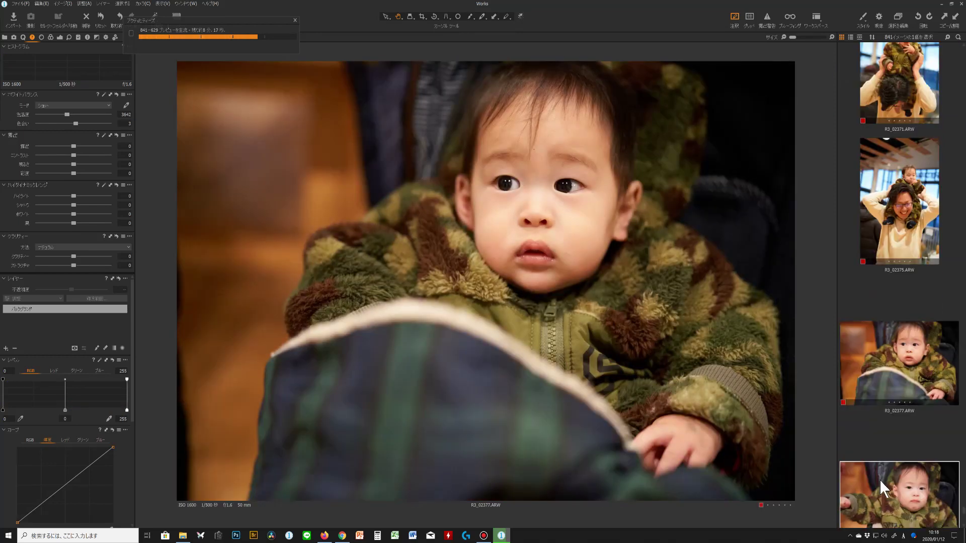
pyautogui.click(879, 479)
pyautogui.click(880, 479)
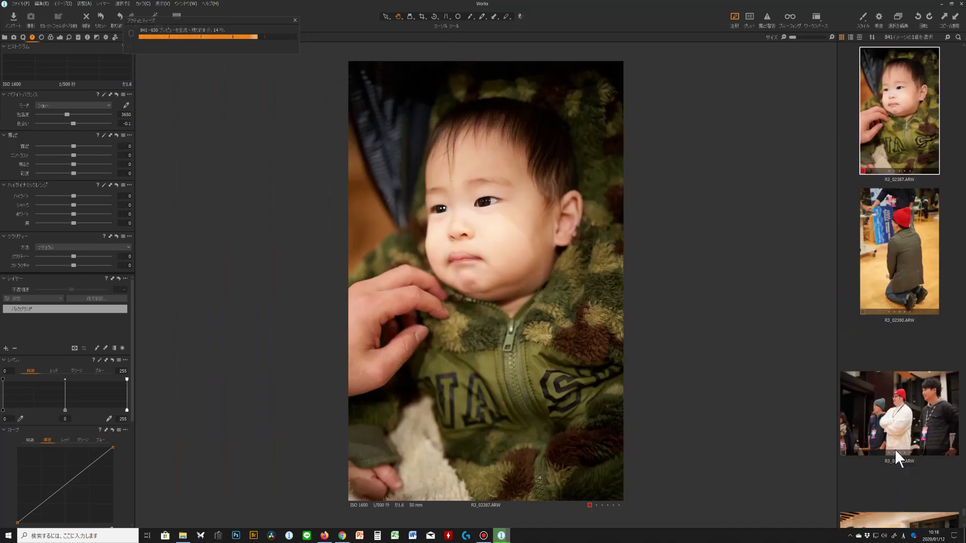
# Apply the copied adjustments with contrast 11, saturation 9 and shadows -11 to all photos from R3_02391.ARW through R3_02425.ARW
pyautogui.click(917, 219)
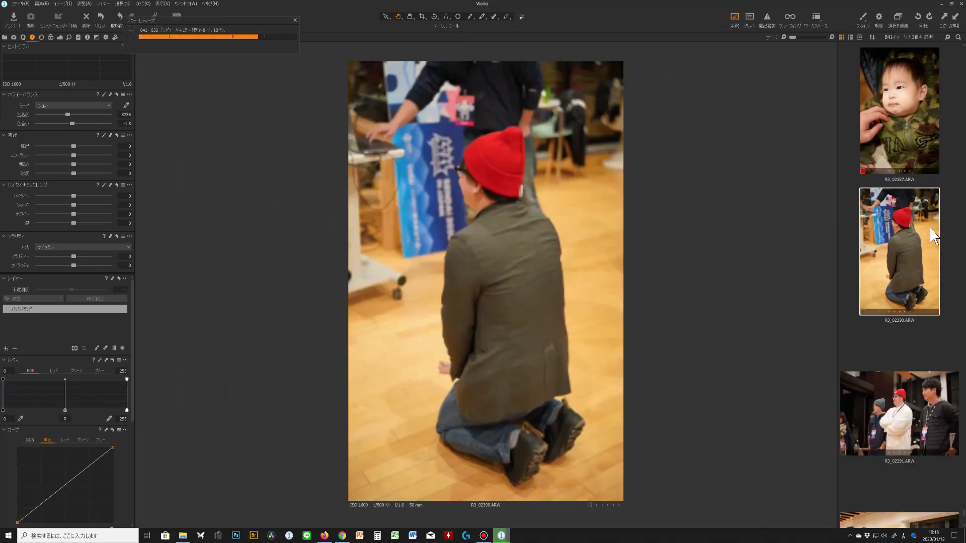
pyautogui.click(895, 425)
pyautogui.scroll(-5, 914, 414)
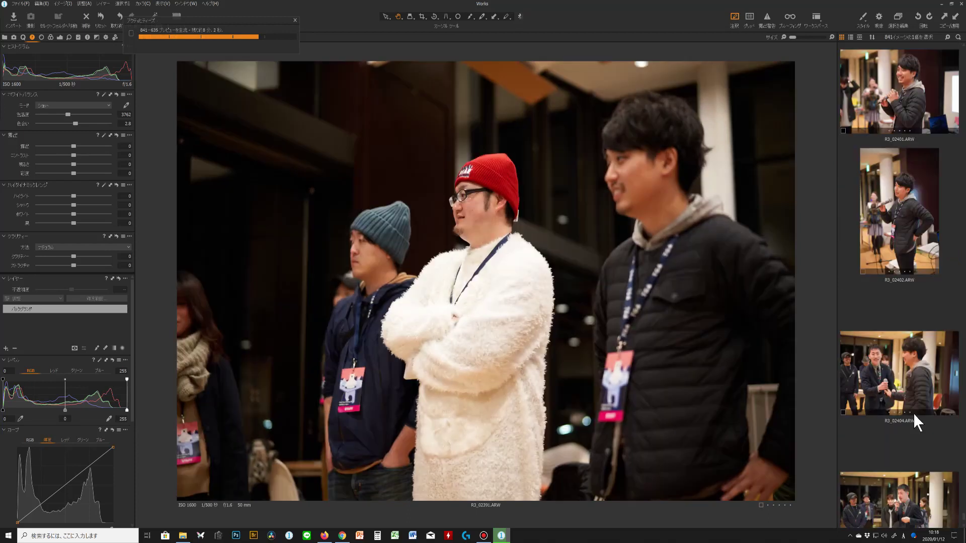
pyautogui.scroll(-10, 912, 412)
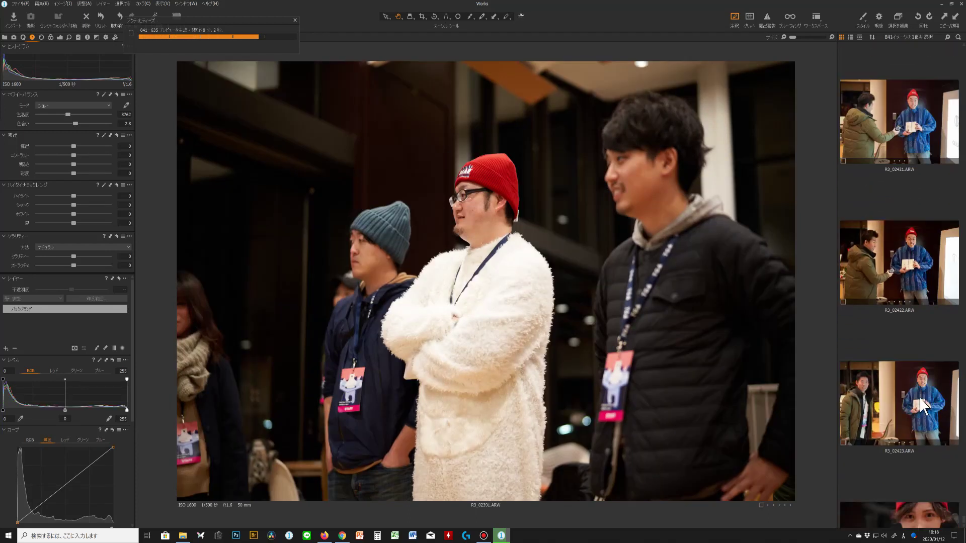
pyautogui.keyDown('shift'); pyautogui.click(926, 332); pyautogui.keyUp('shift')
pyautogui.click(959, 22)
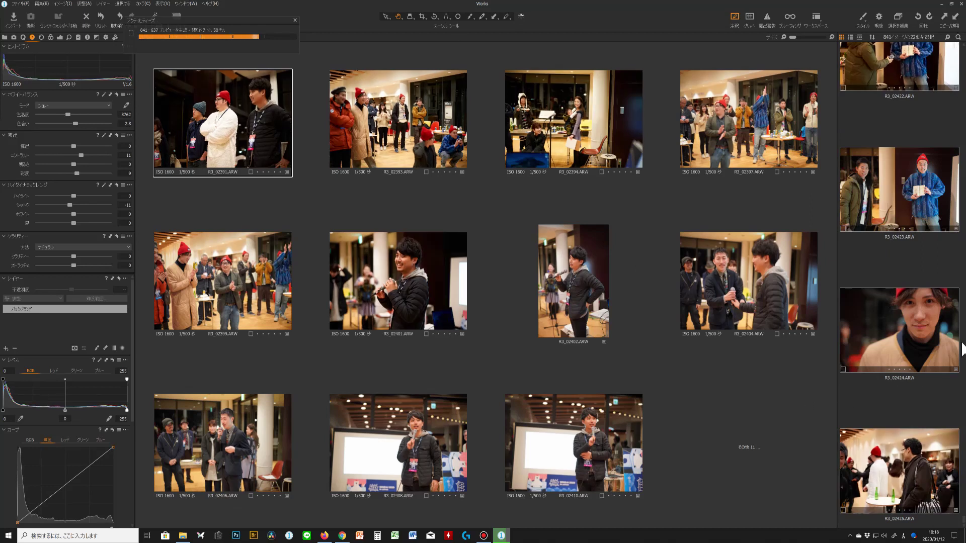
# Delete the close-up portrait R3_02424.ARW and inspect the prize photo R3_02422.ARW
pyautogui.scroll(5, 920, 329)
pyautogui.scroll(-5, 893, 434)
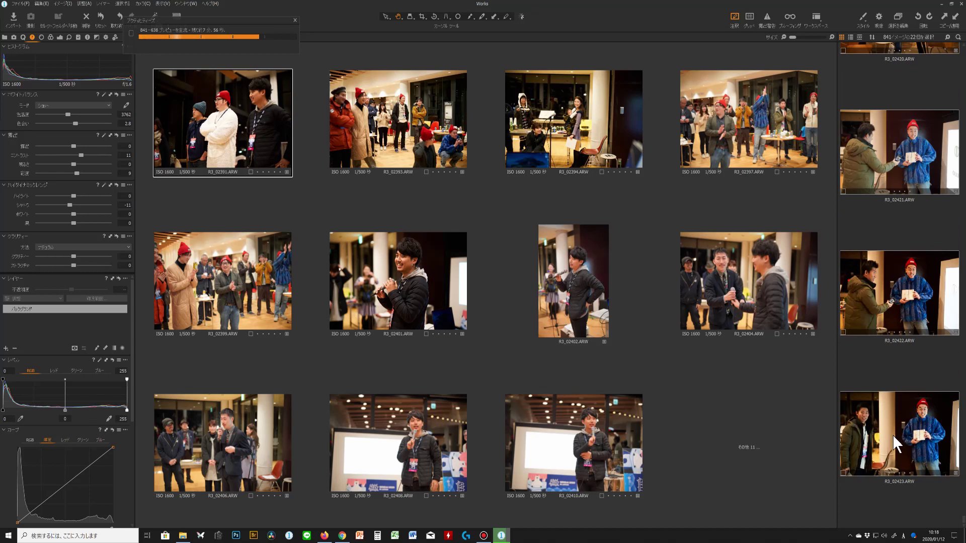
pyautogui.click(907, 331)
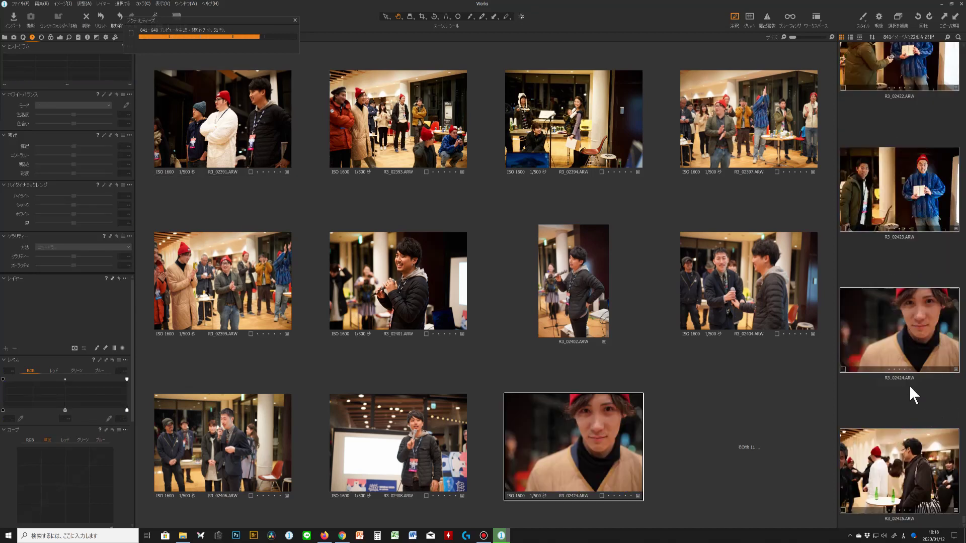
pyautogui.click(913, 343)
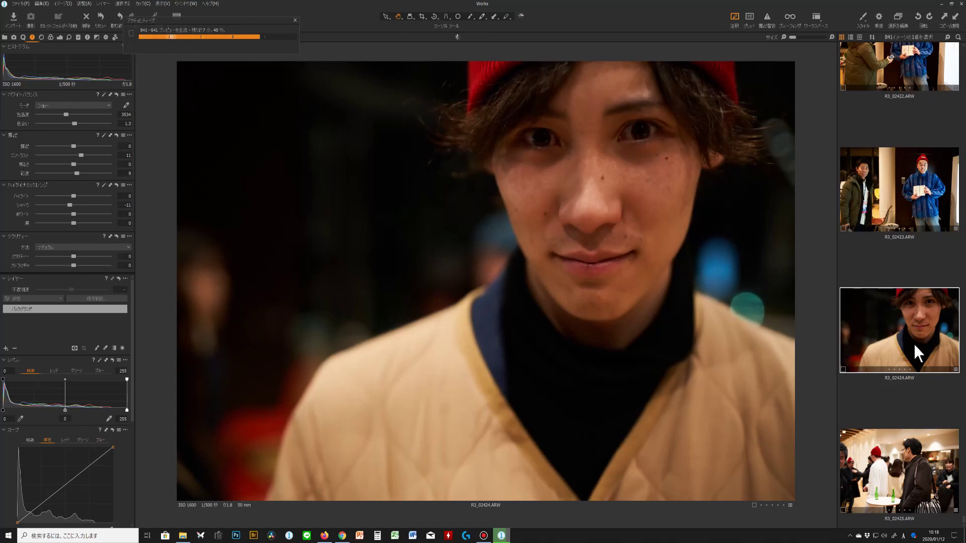
pyautogui.press('Delete')
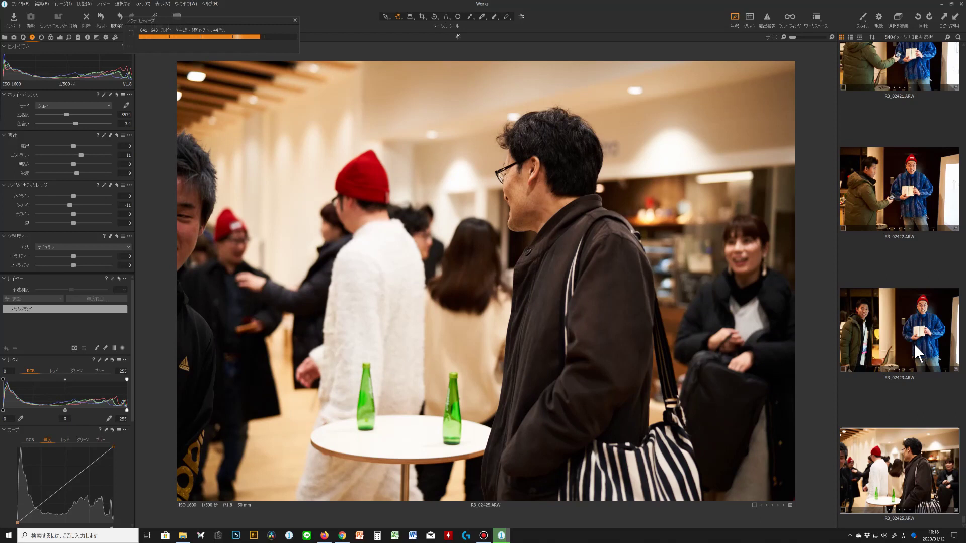
pyautogui.click(916, 197)
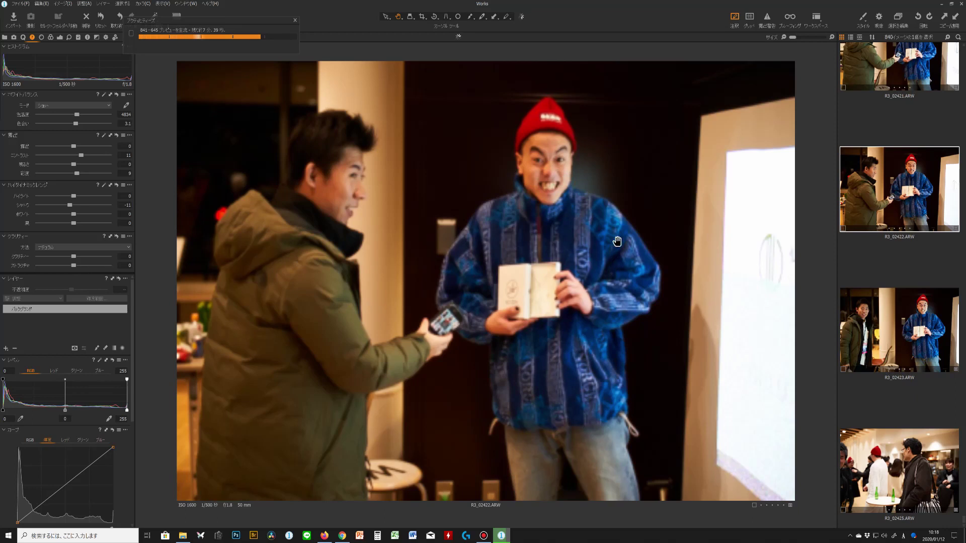
pyautogui.moveTo(598, 232); pyautogui.dragTo(598, 232)
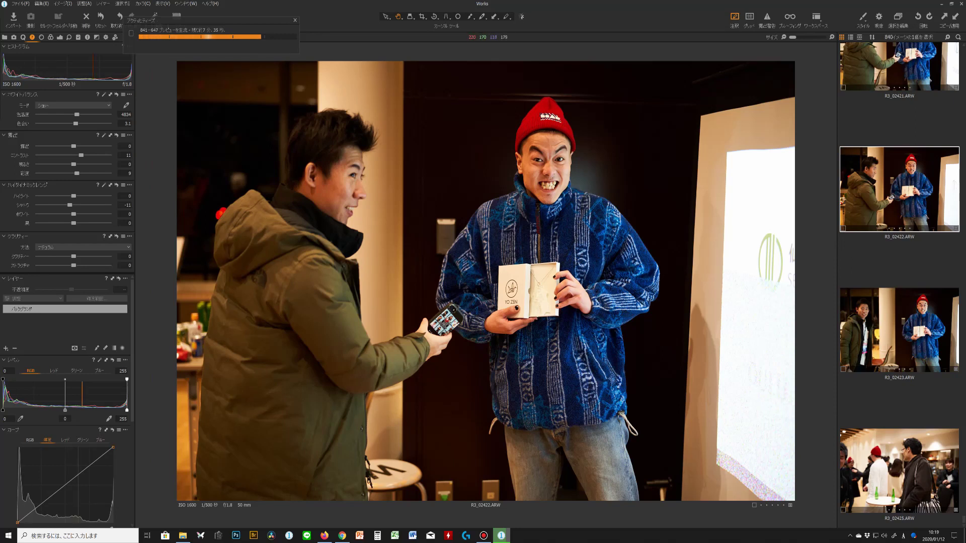
# Filter the imported photos by the red colour tag, and switch the filter to photos without a colour tag
pyautogui.click(5, 38)
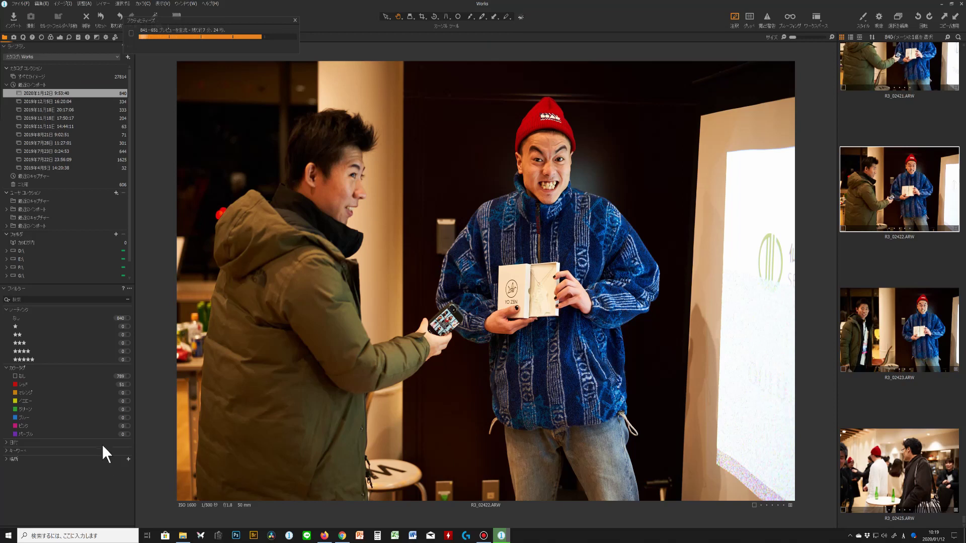
pyautogui.click(128, 384)
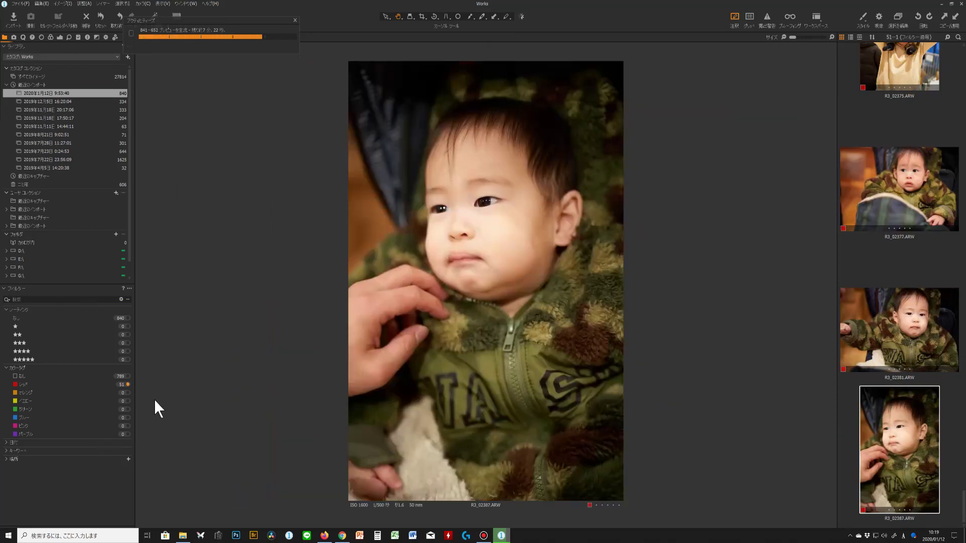
pyautogui.click(126, 384)
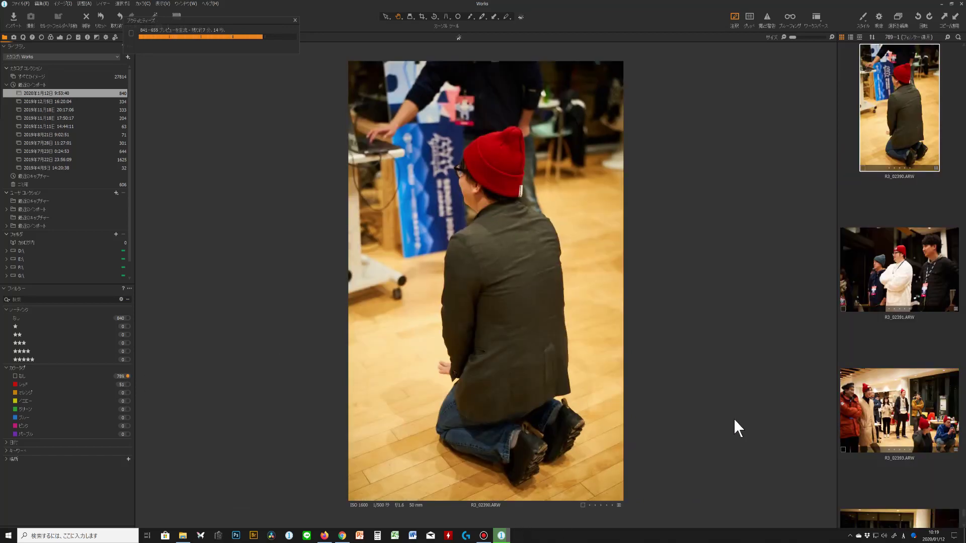
# Look back through the untagged photos to the first one, R3_00746.ARW, and select all of them
pyautogui.scroll(6, 885, 287)
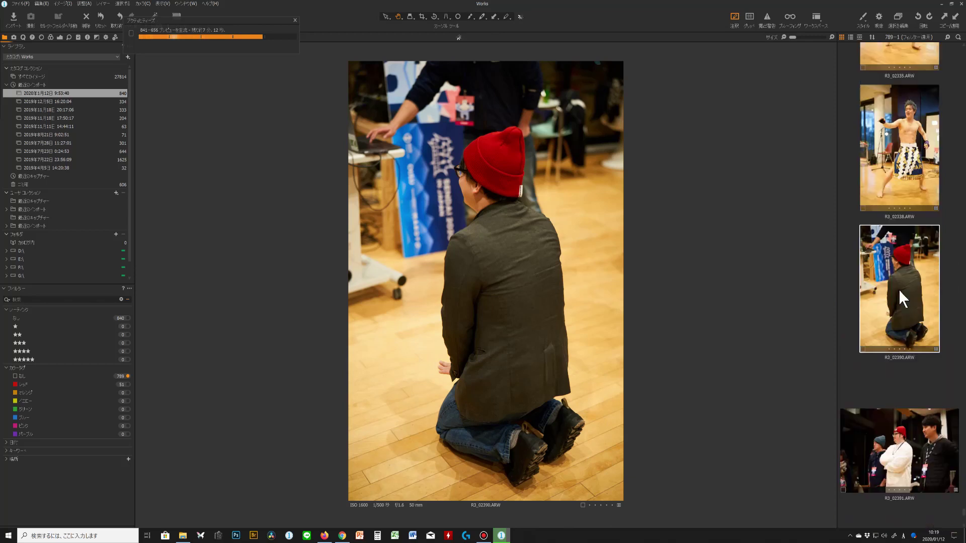
pyautogui.click(909, 269)
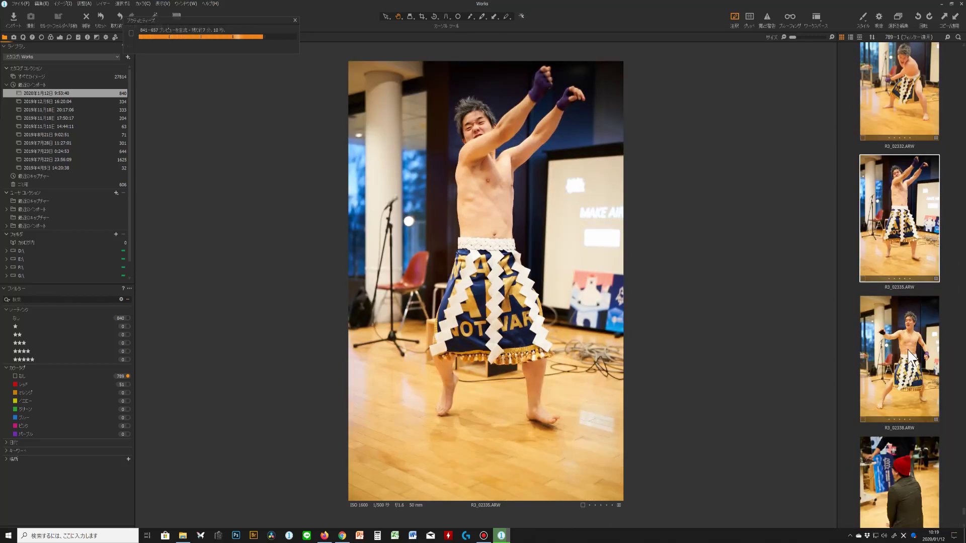
pyautogui.scroll(5, 912, 352)
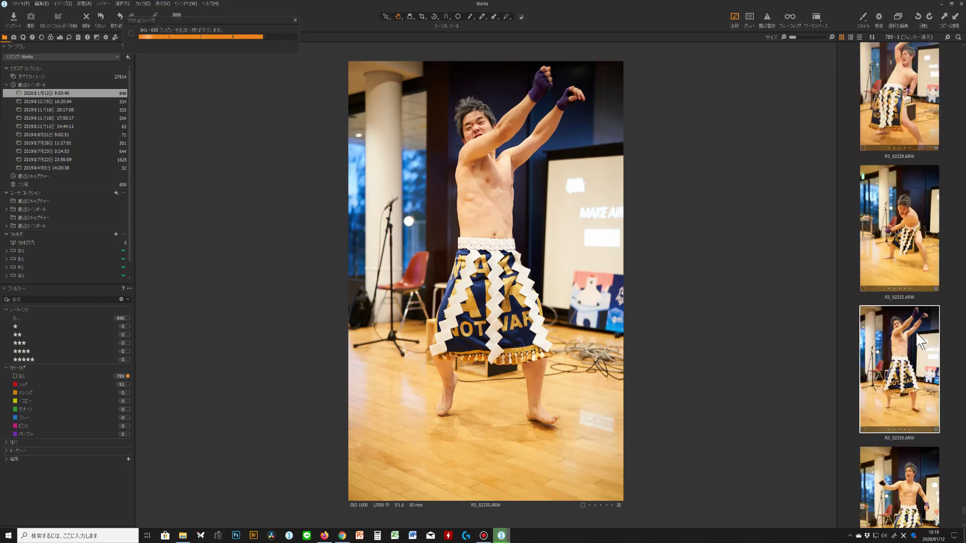
pyautogui.scroll(5, 932, 422)
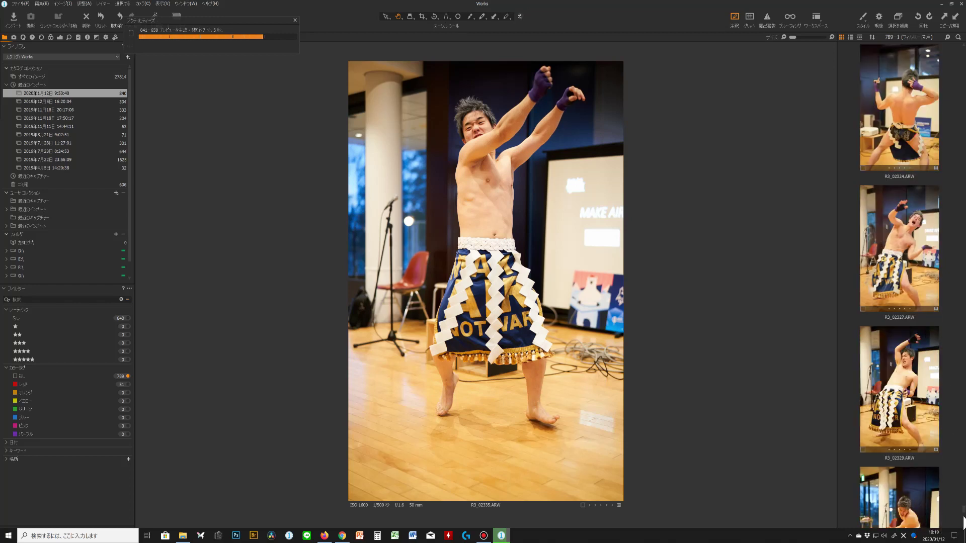
pyautogui.moveTo(963, 509); pyautogui.dragTo(961, 47)
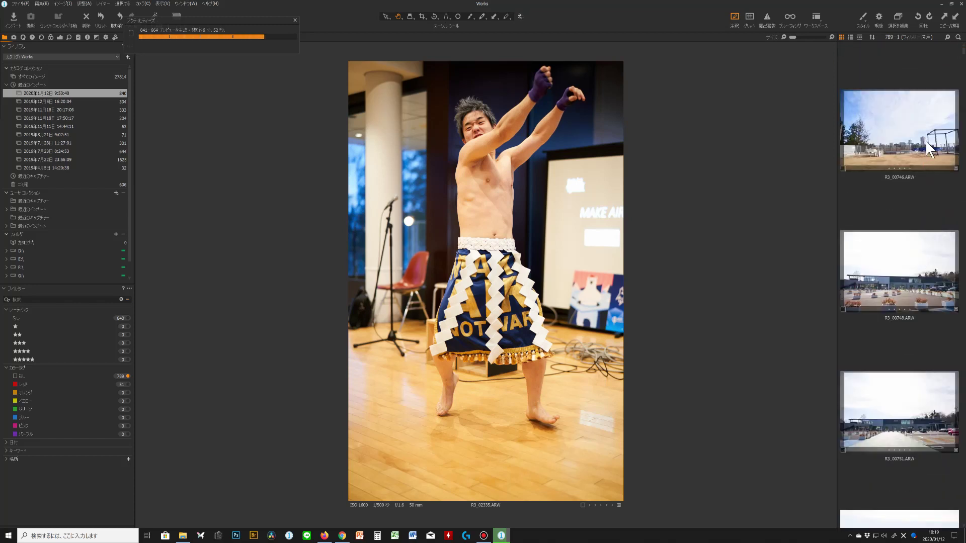
pyautogui.hotkey('ctrl', 'a')
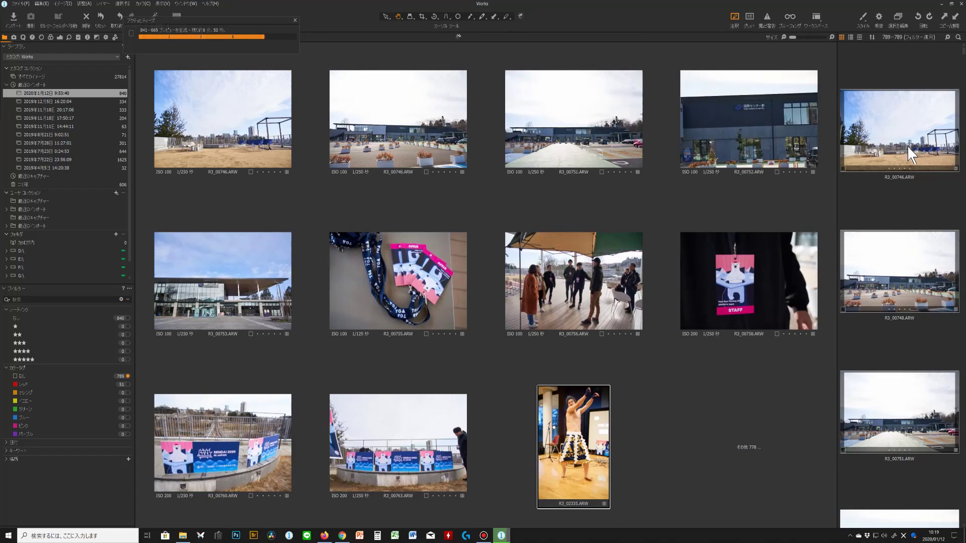
# Batch-rename all selected photos using the job name 200111-PBP- followed by the counter
pyautogui.rightClick(907, 146)
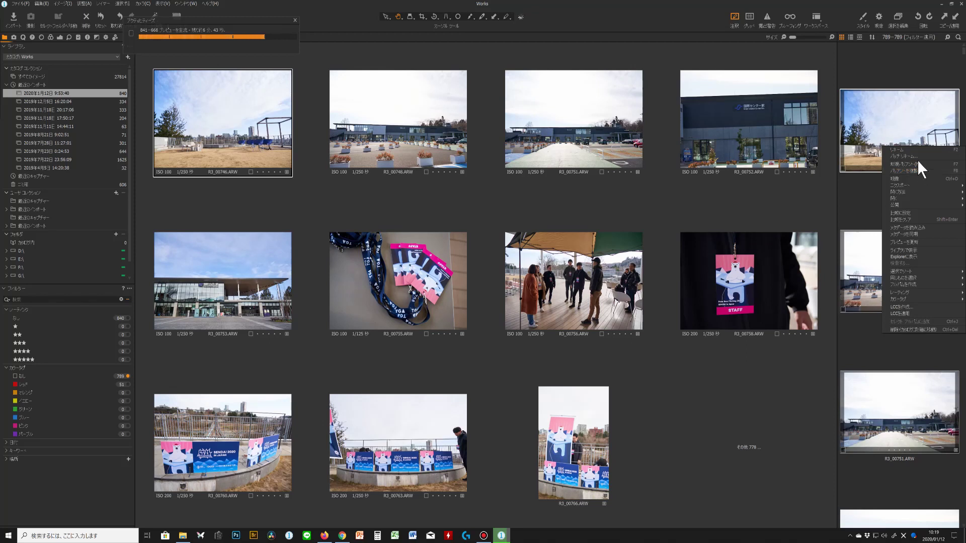
pyautogui.press('Escape')
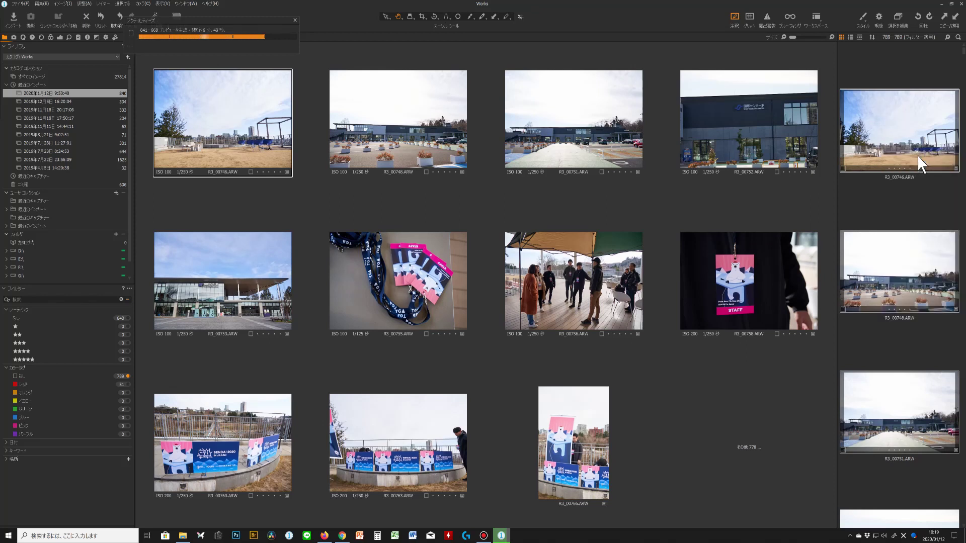
pyautogui.click(452, 265)
pyautogui.moveTo(447, 266); pyautogui.dragTo(373, 267)
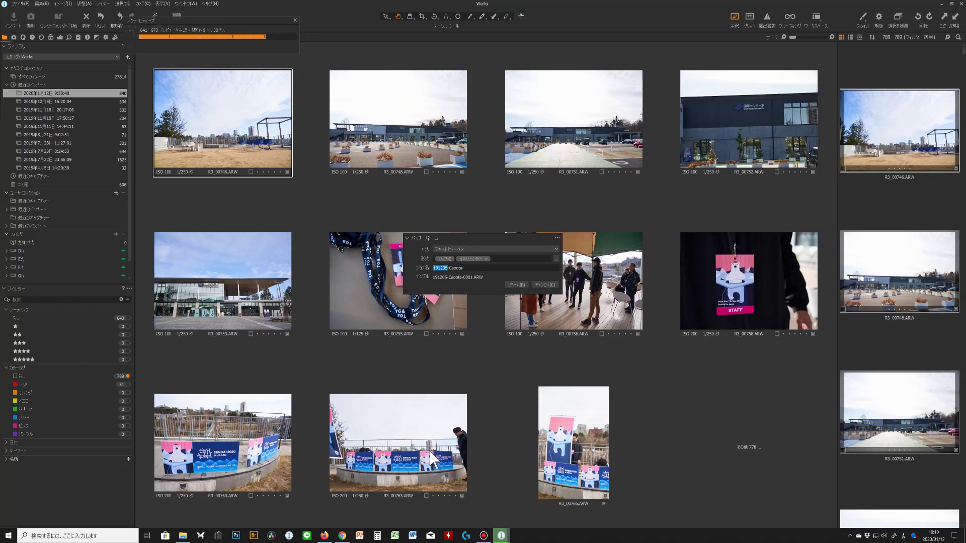
pyautogui.write('200111')
pyautogui.press('BackSpace')
pyautogui.press('BackSpace')
pyautogui.press('BackSpace')
pyautogui.press('BackSpace')
pyautogui.press('BackSpace')
pyautogui.press('BackSpace')
pyautogui.press('BackSpace')
pyautogui.write('PBP-')
pyautogui.click(521, 283)
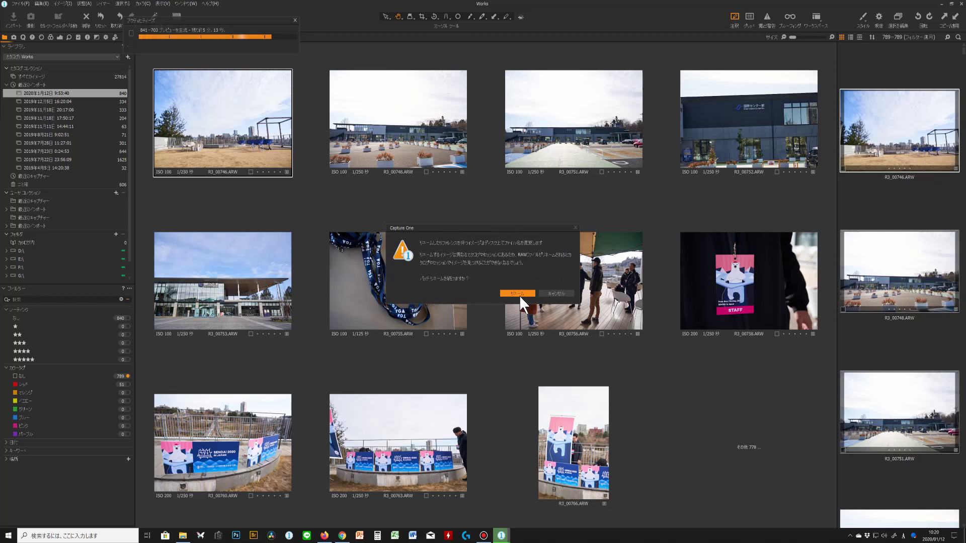
pyautogui.click(519, 295)
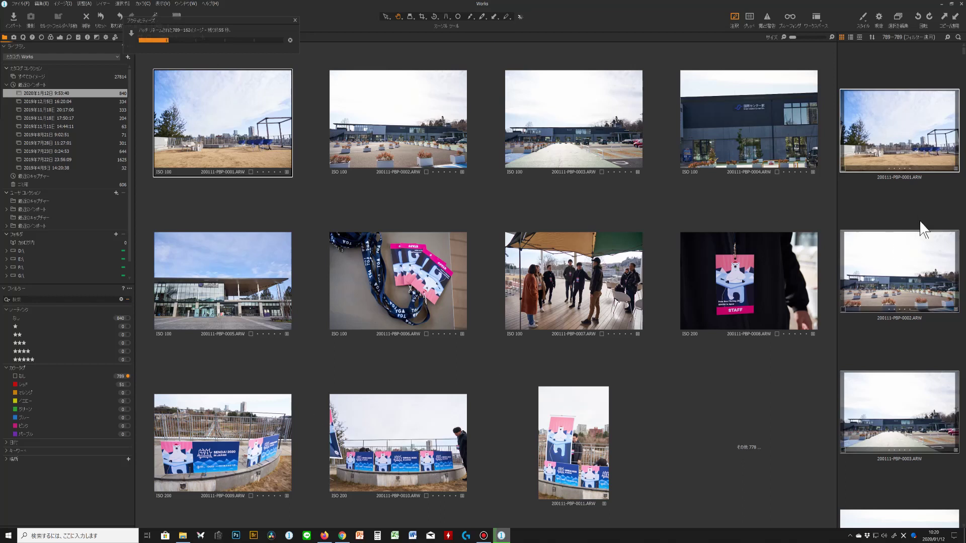
# Open 200111-PBP-0001.ARW on its own and check the file names of the following renamed photos
pyautogui.click(939, 202)
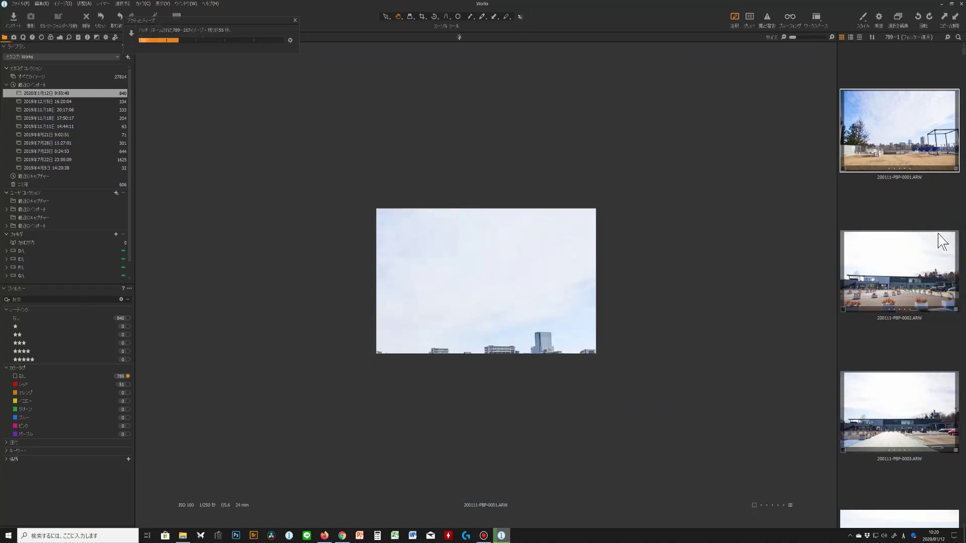
pyautogui.scroll(-5, 941, 236)
pyautogui.scroll(-5, 934, 181)
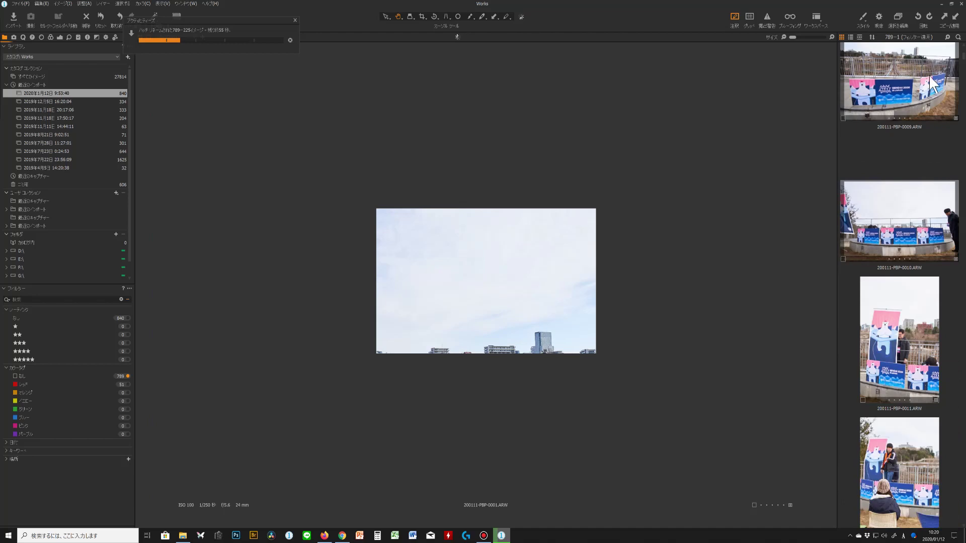
# Open the renamed photo 200111-PBP-0009.ARW and inspect the Polar Bear Pitching banner at 100% magnification
pyautogui.click(873, 36)
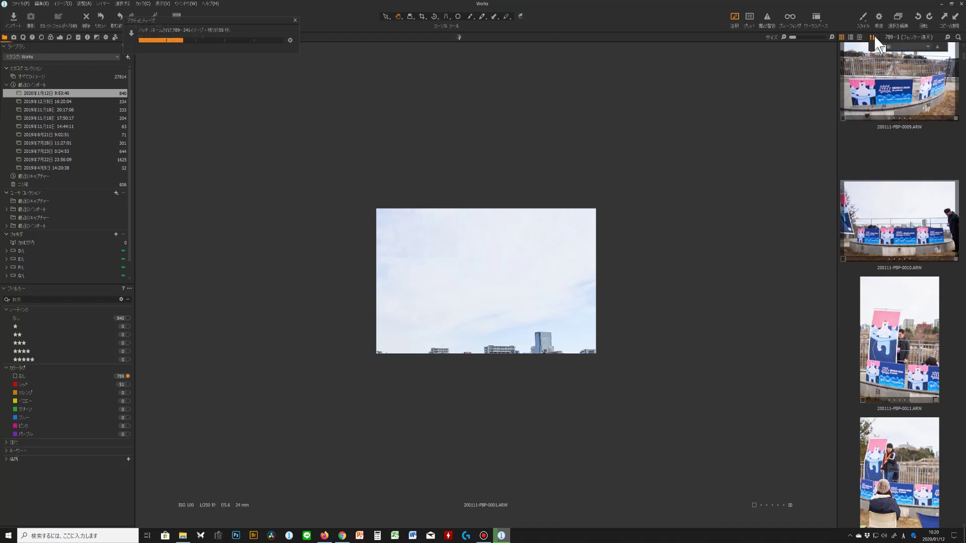
pyautogui.click(895, 157)
pyautogui.scroll(1, 931, 226)
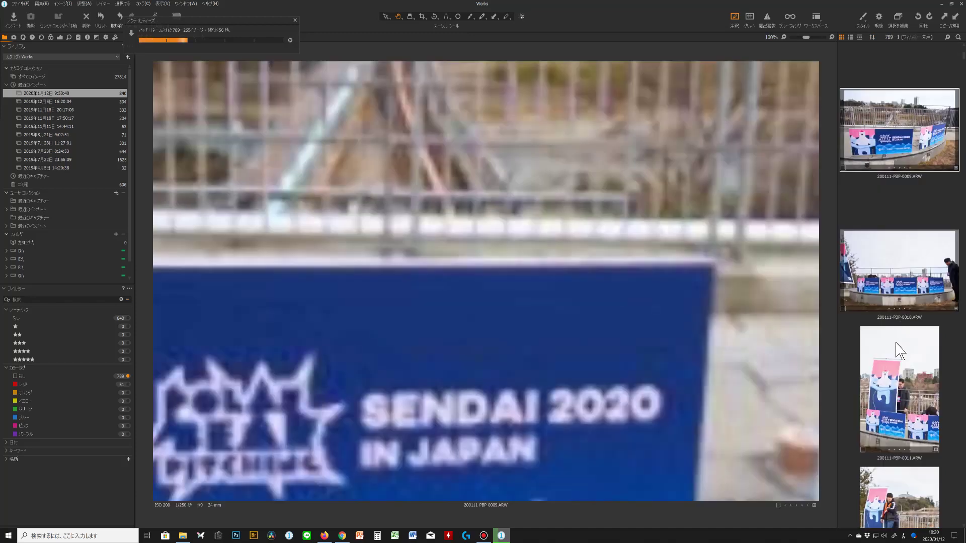
# Open 200111-PBP-0004.ARW, inspect the station sign at 100%, and view the whole photo and the first renamed files
pyautogui.scroll(3, 900, 355)
pyautogui.scroll(4, 911, 355)
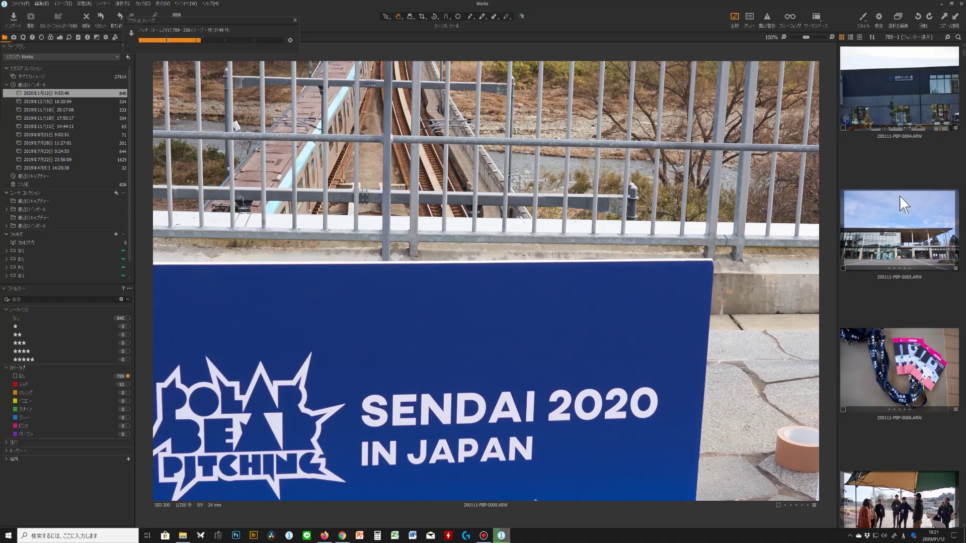
pyautogui.click(912, 103)
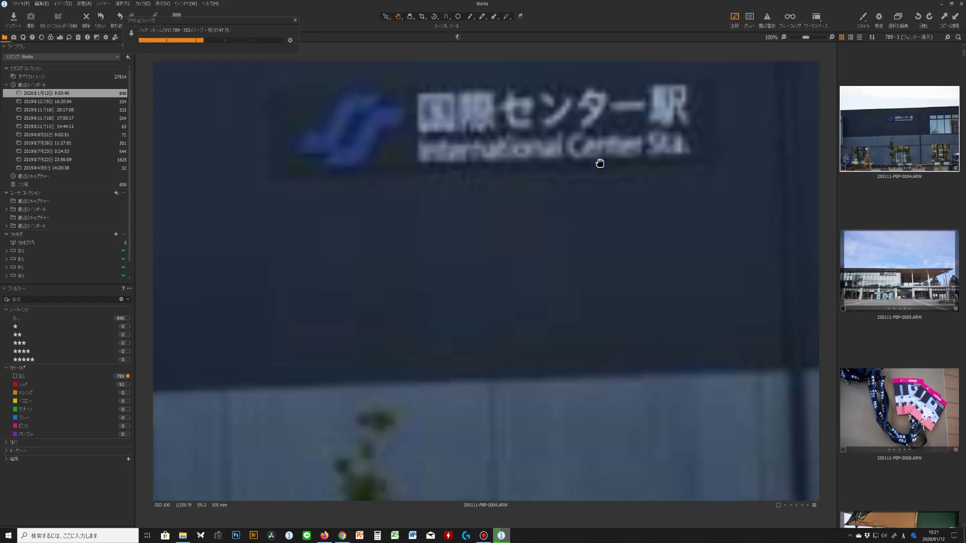
pyautogui.scroll(3, 913, 134)
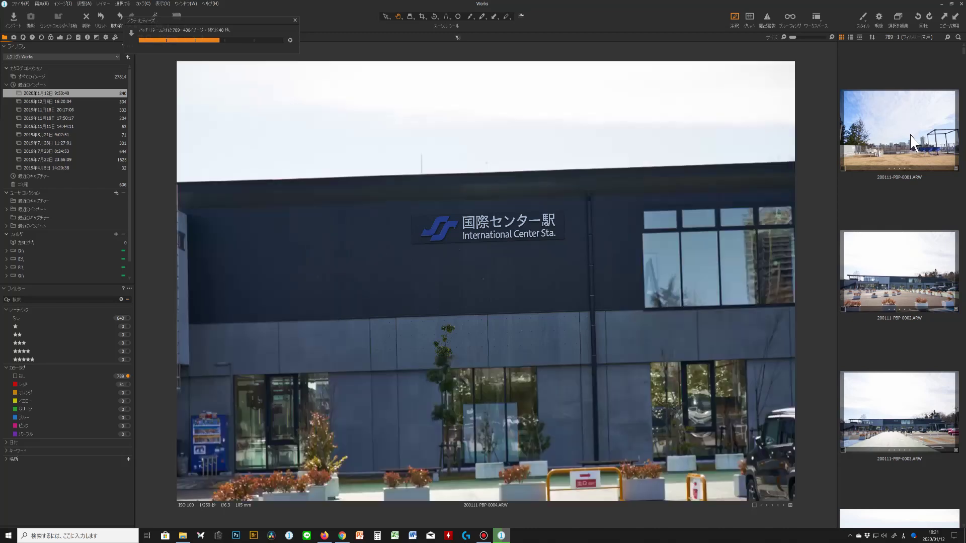
pyautogui.moveTo(624, 210); pyautogui.dragTo(623, 210)
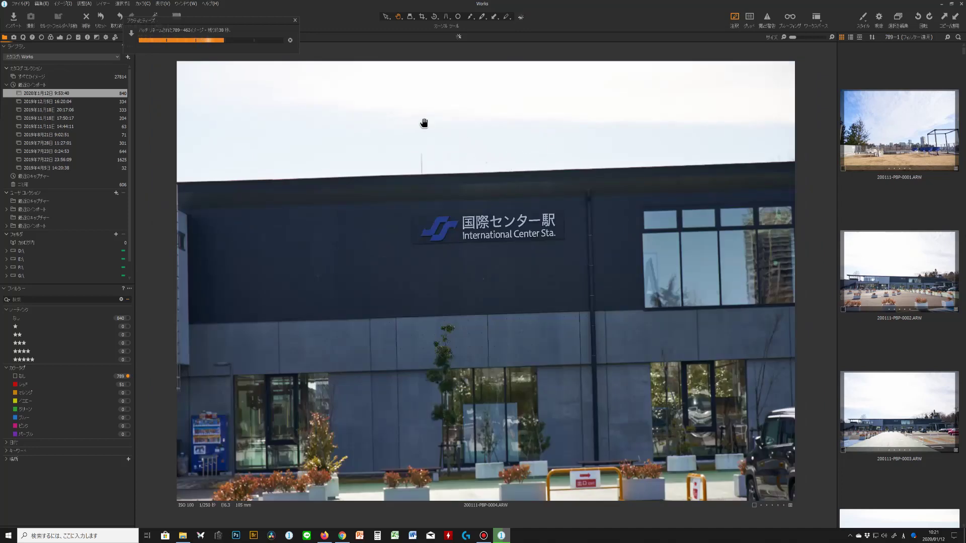